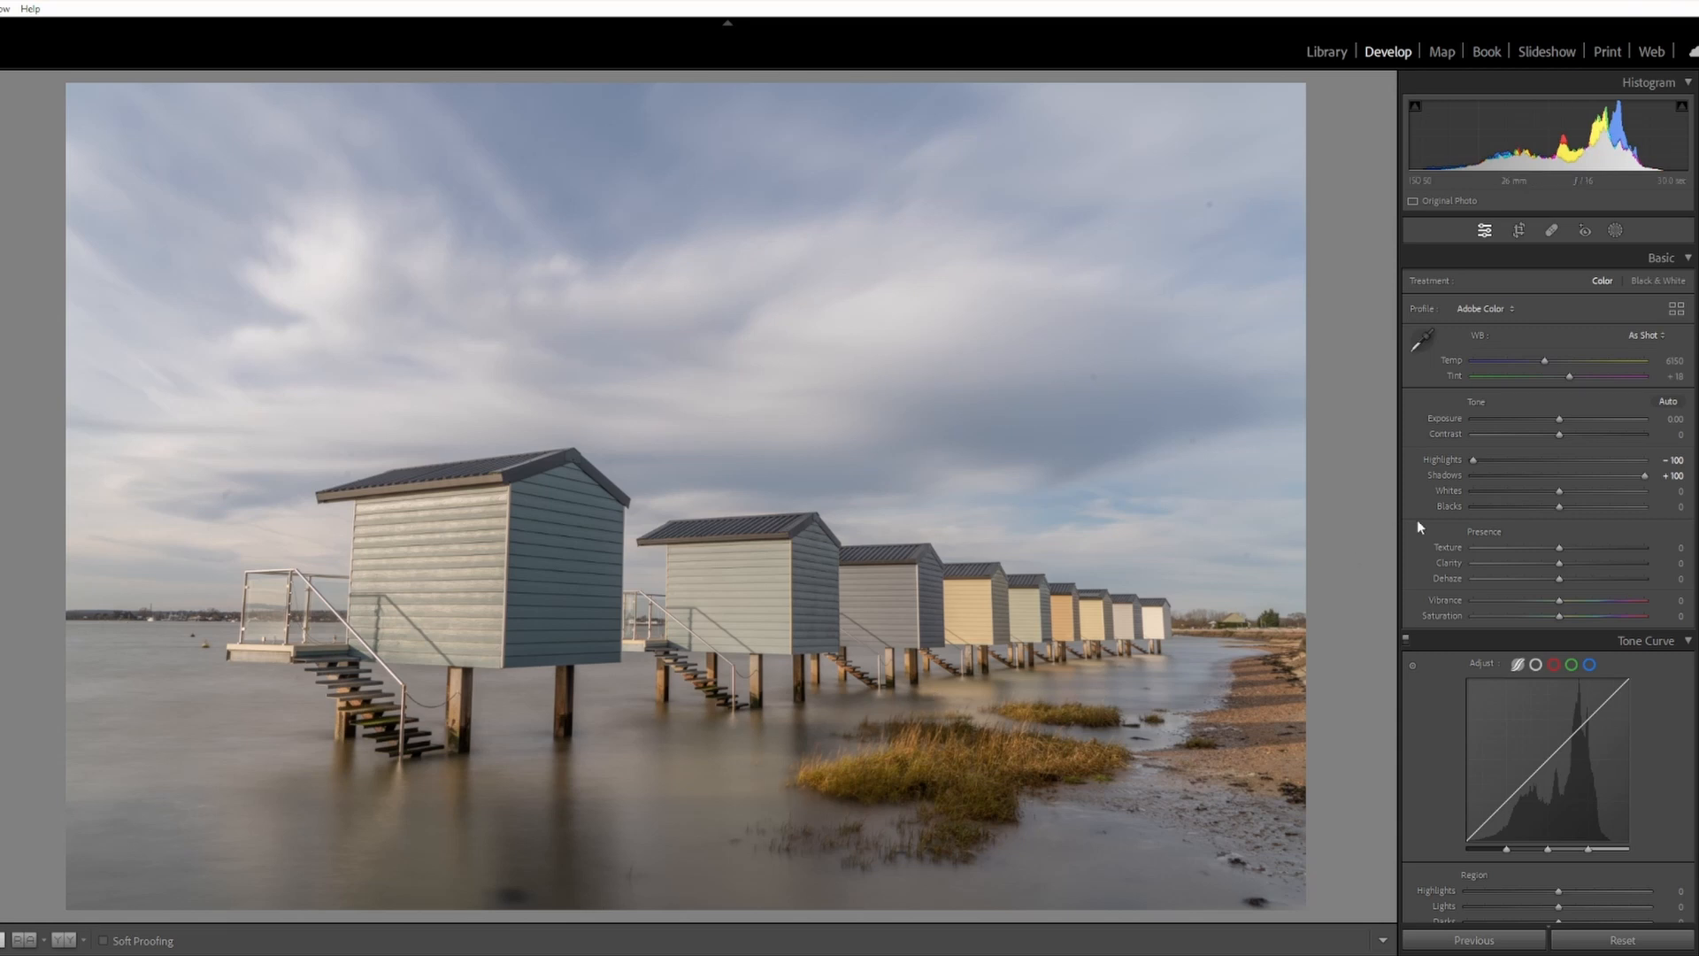
- Set Dehaze to +72 to expose the dust spots in the sky, remove the spots, and reset Dehaze
{"action": "left_click_drag", "start_coordinate": [1561, 578], "coordinate": [1625, 582]}
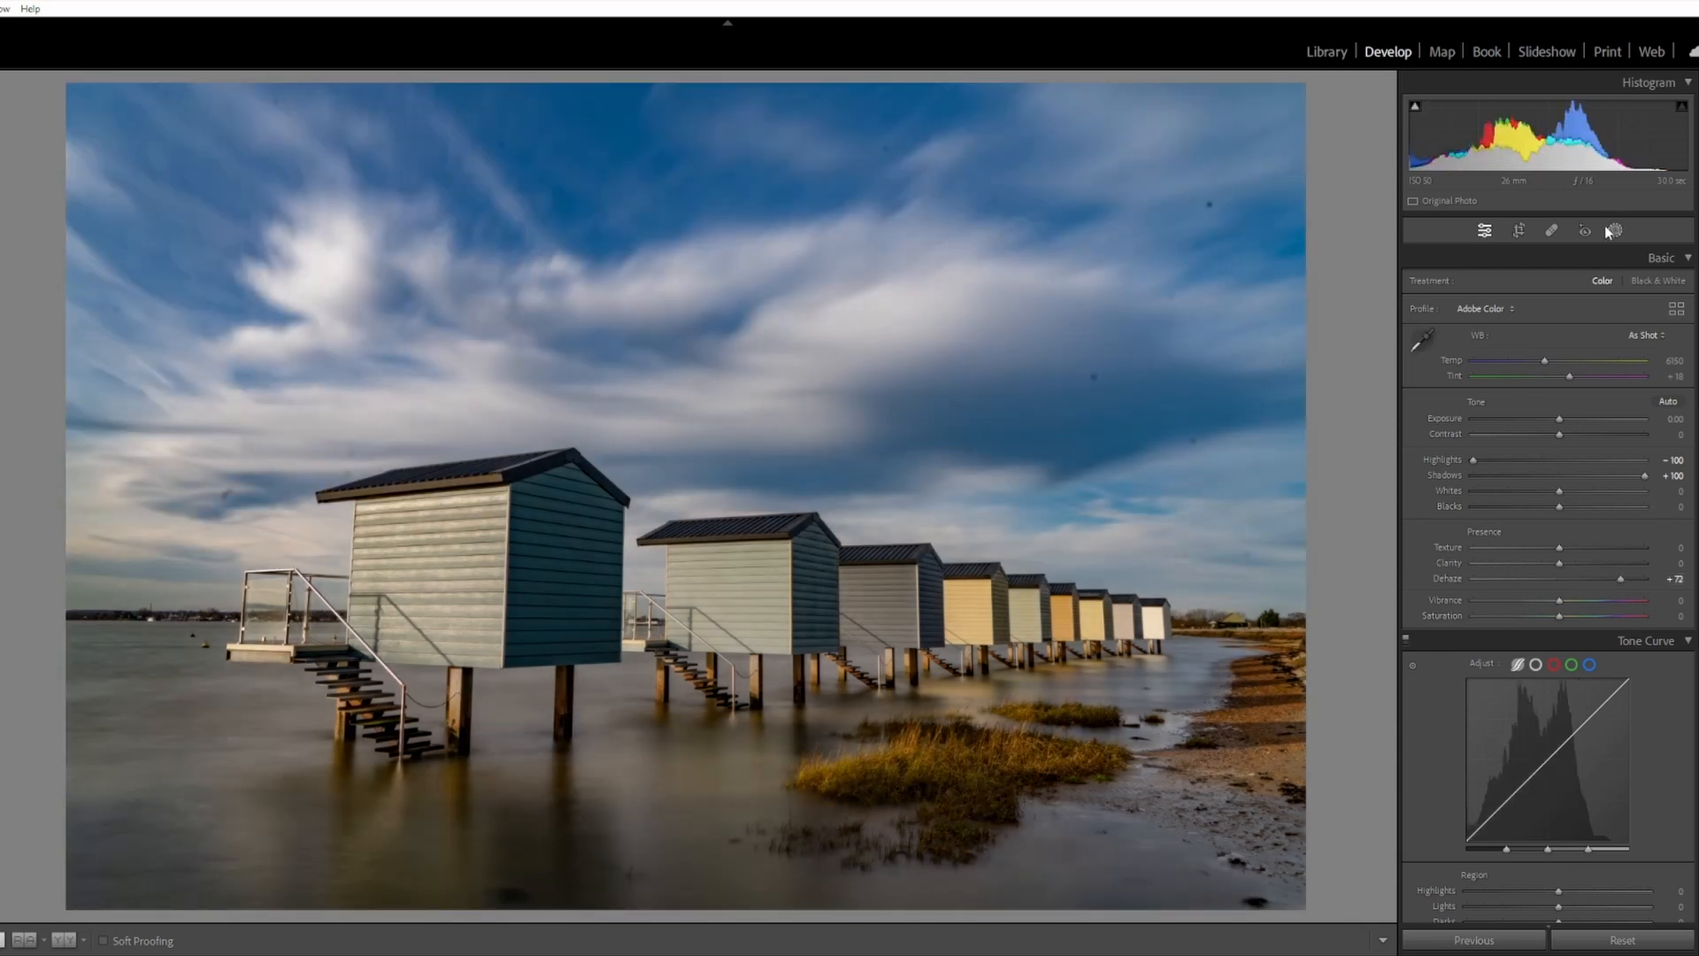
{"action": "left_click", "coordinate": [1552, 231]}
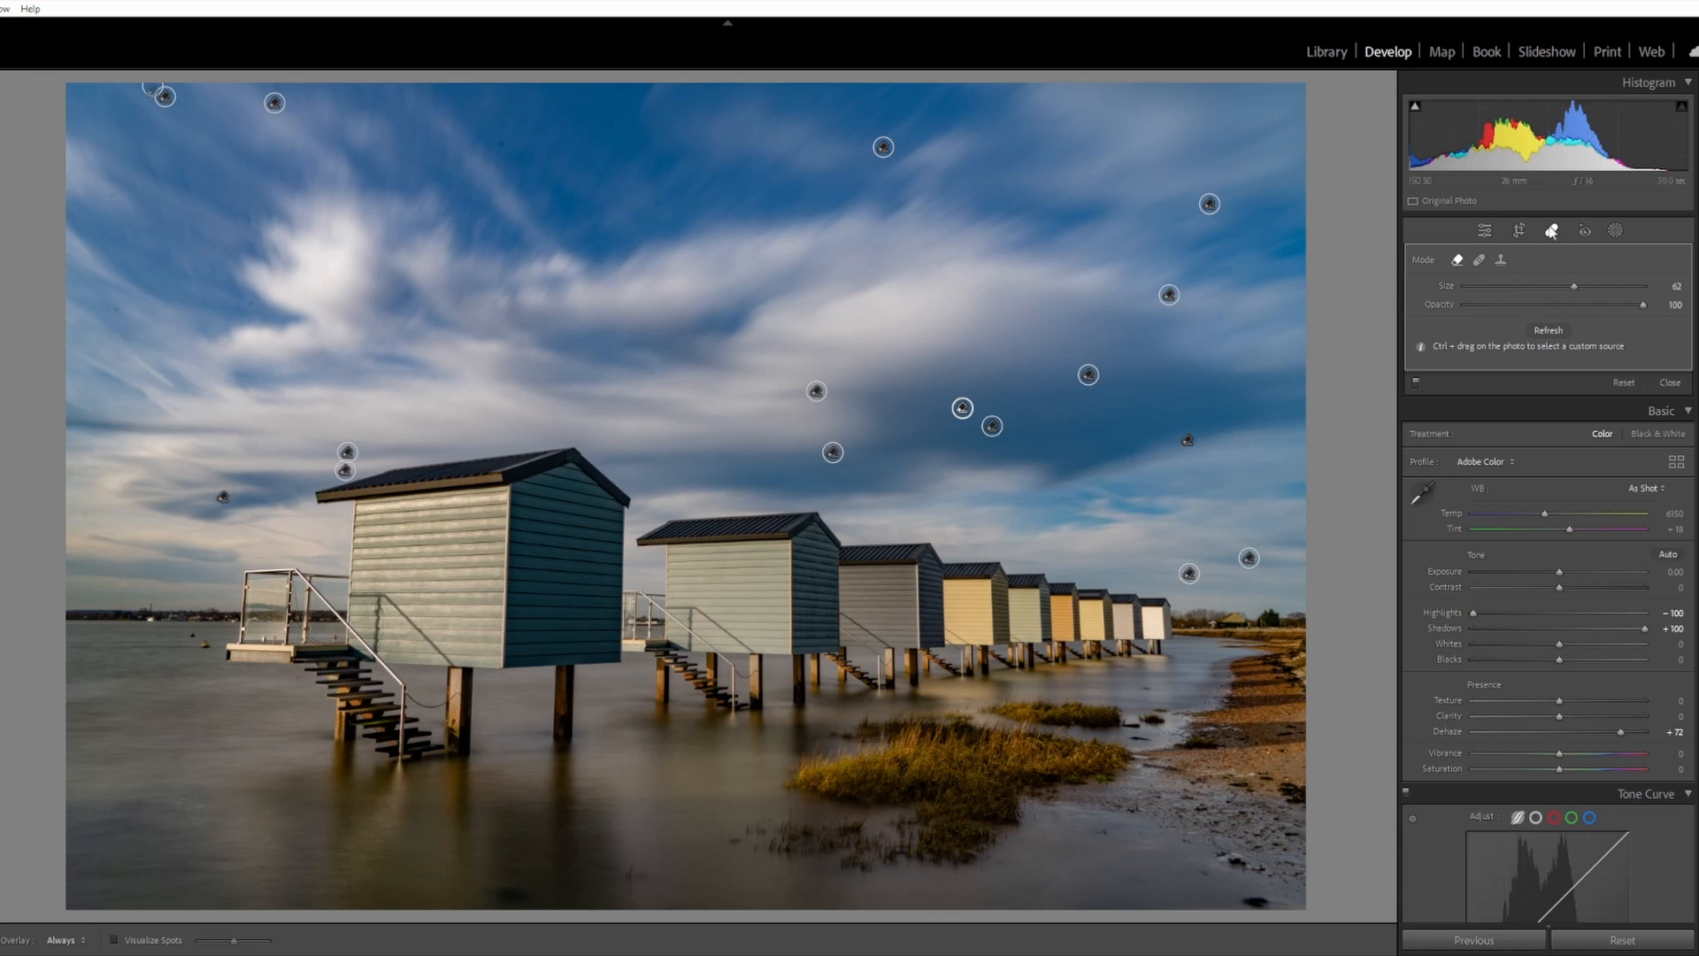
{"action": "left_click", "coordinate": [1551, 231]}
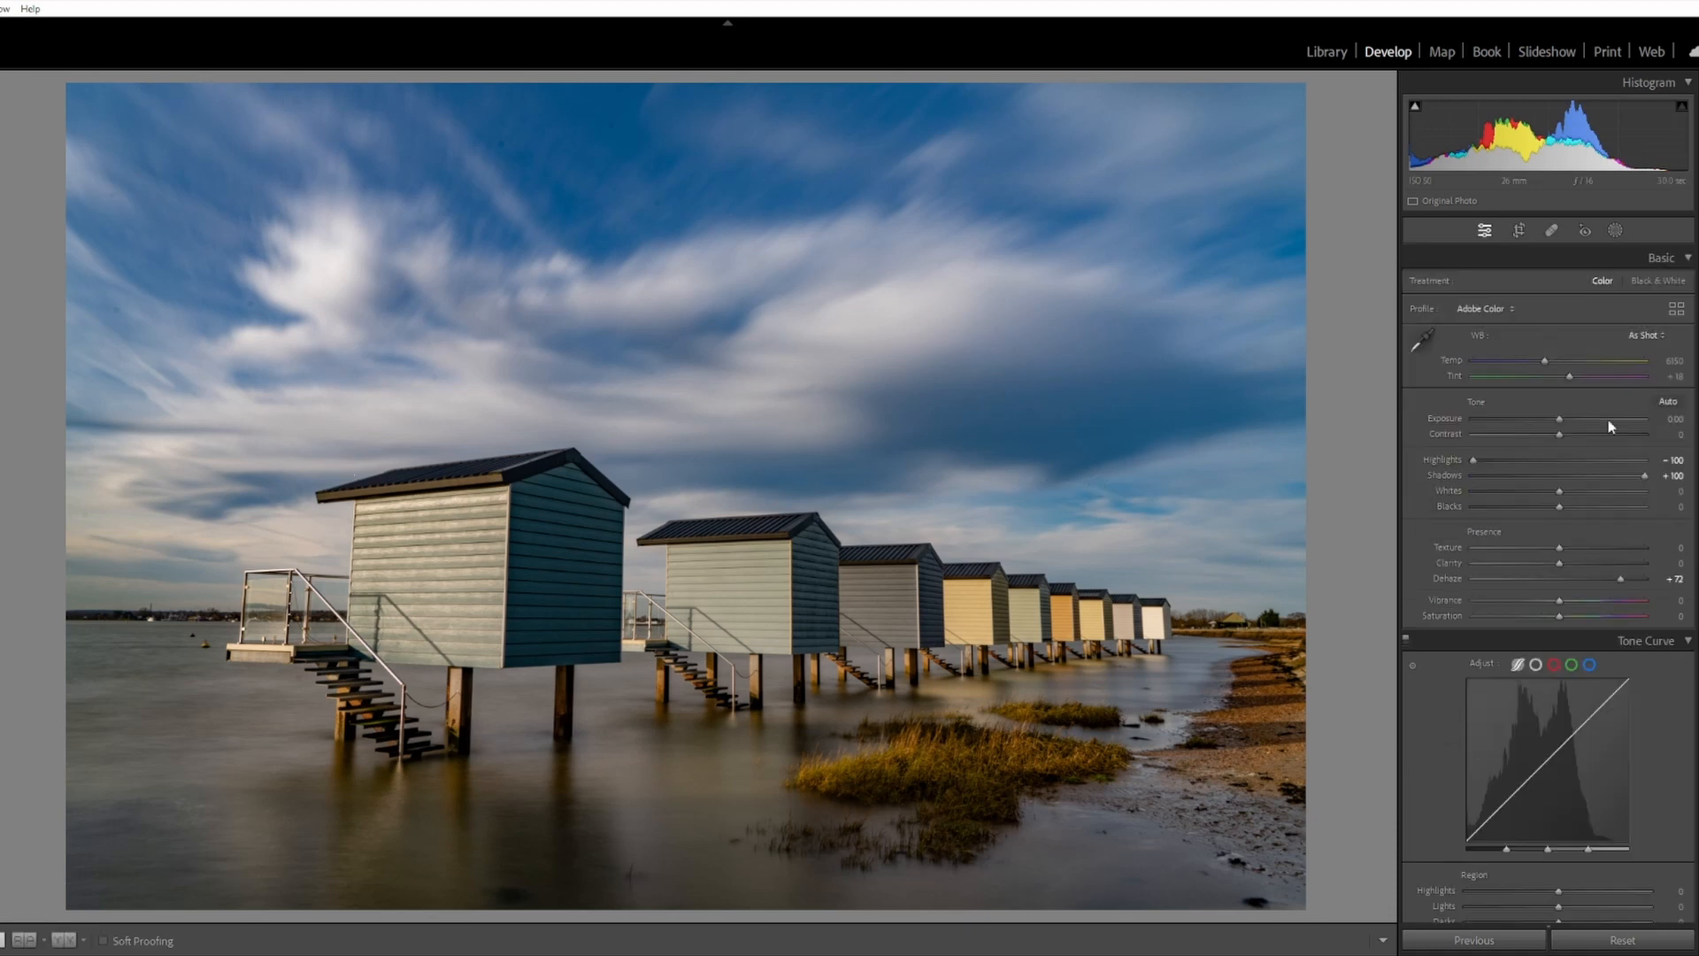
{"action": "double_click", "coordinate": [1451, 579]}
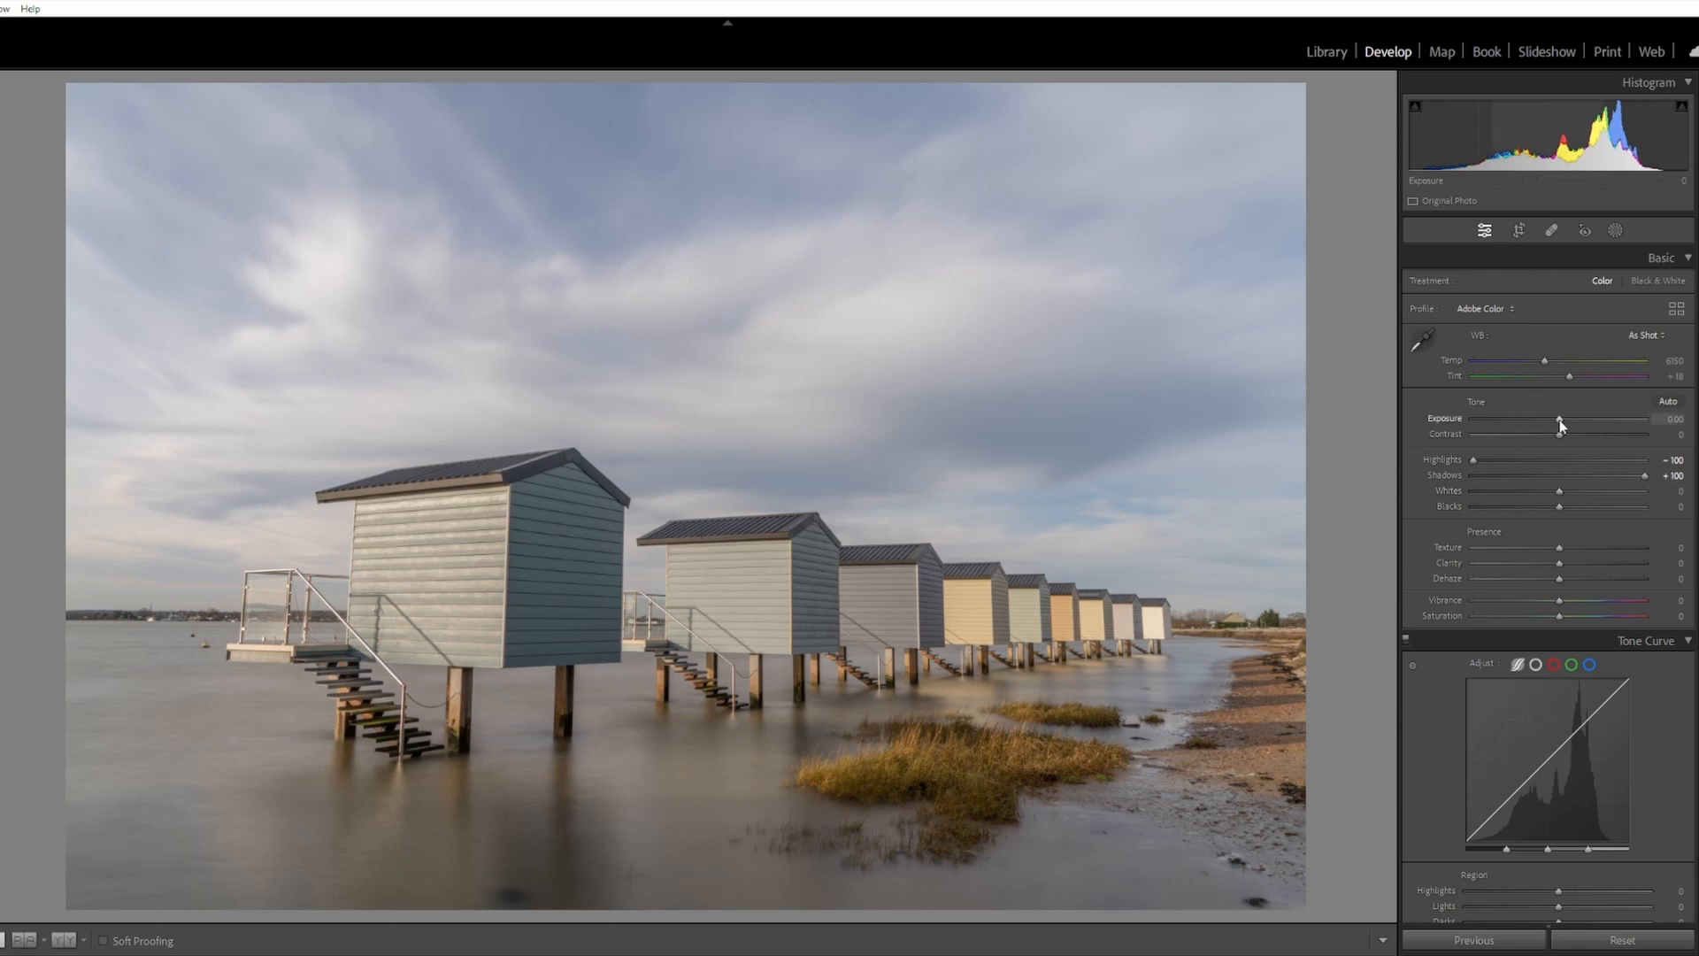
- Reset Highlights and Shadows, and set Shadows to +100 and Highlights to -100
{"action": "double_click", "coordinate": [1443, 460]}
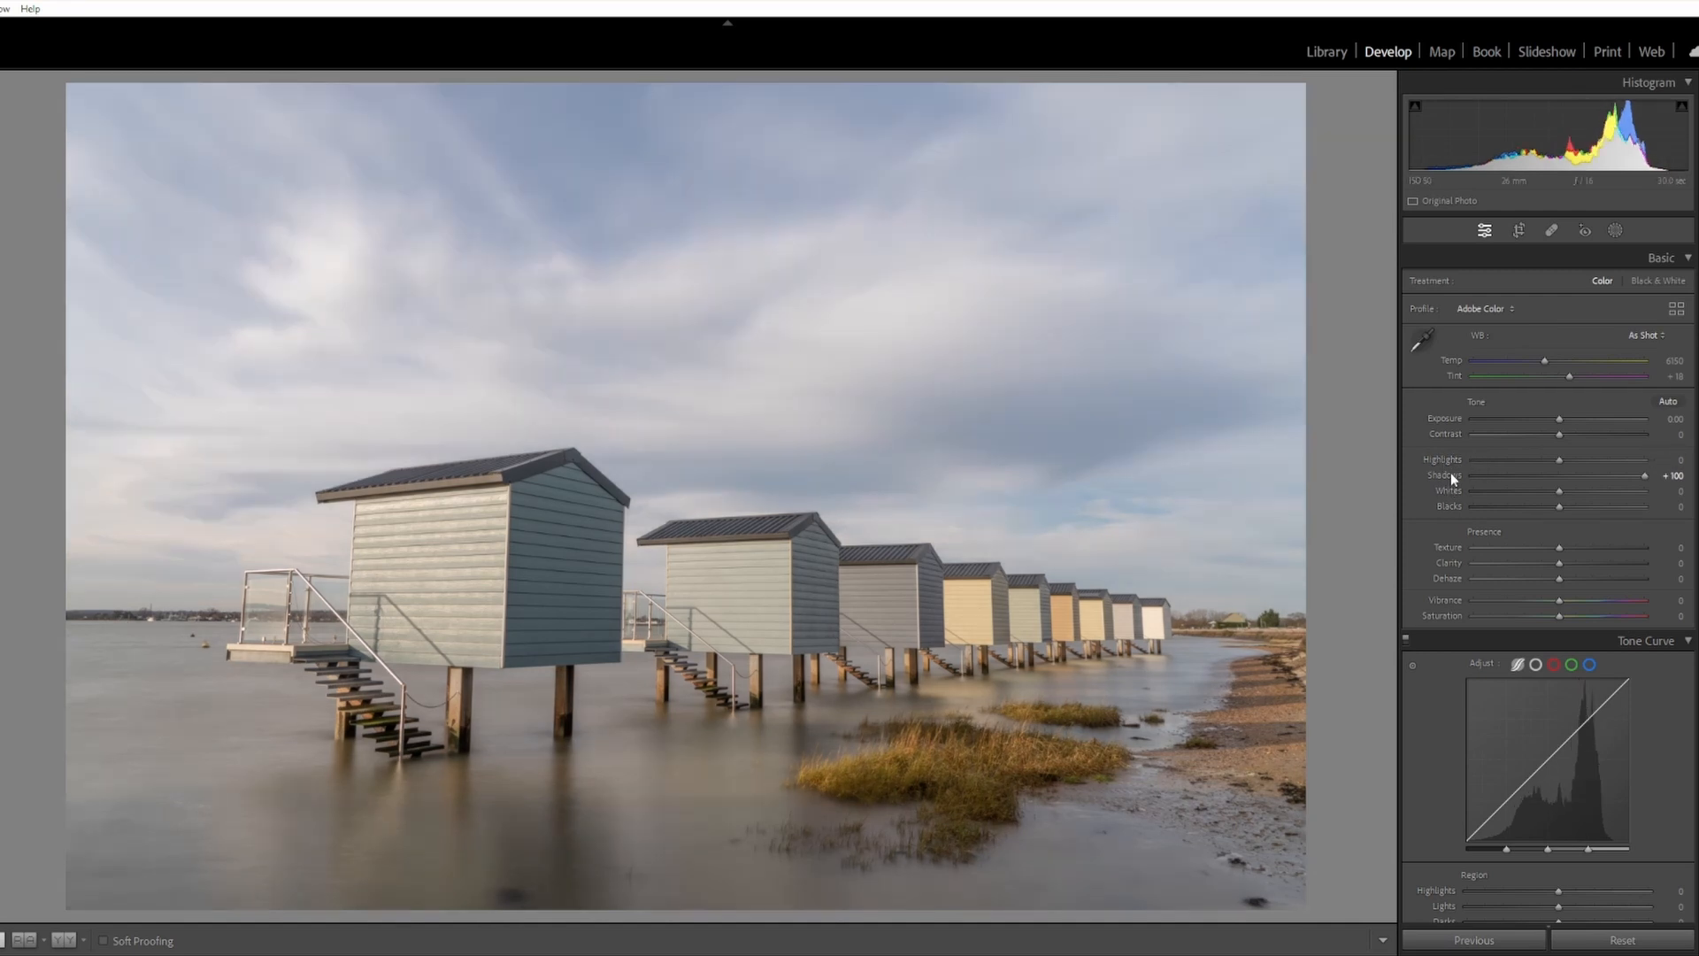
{"action": "double_click", "coordinate": [1451, 472]}
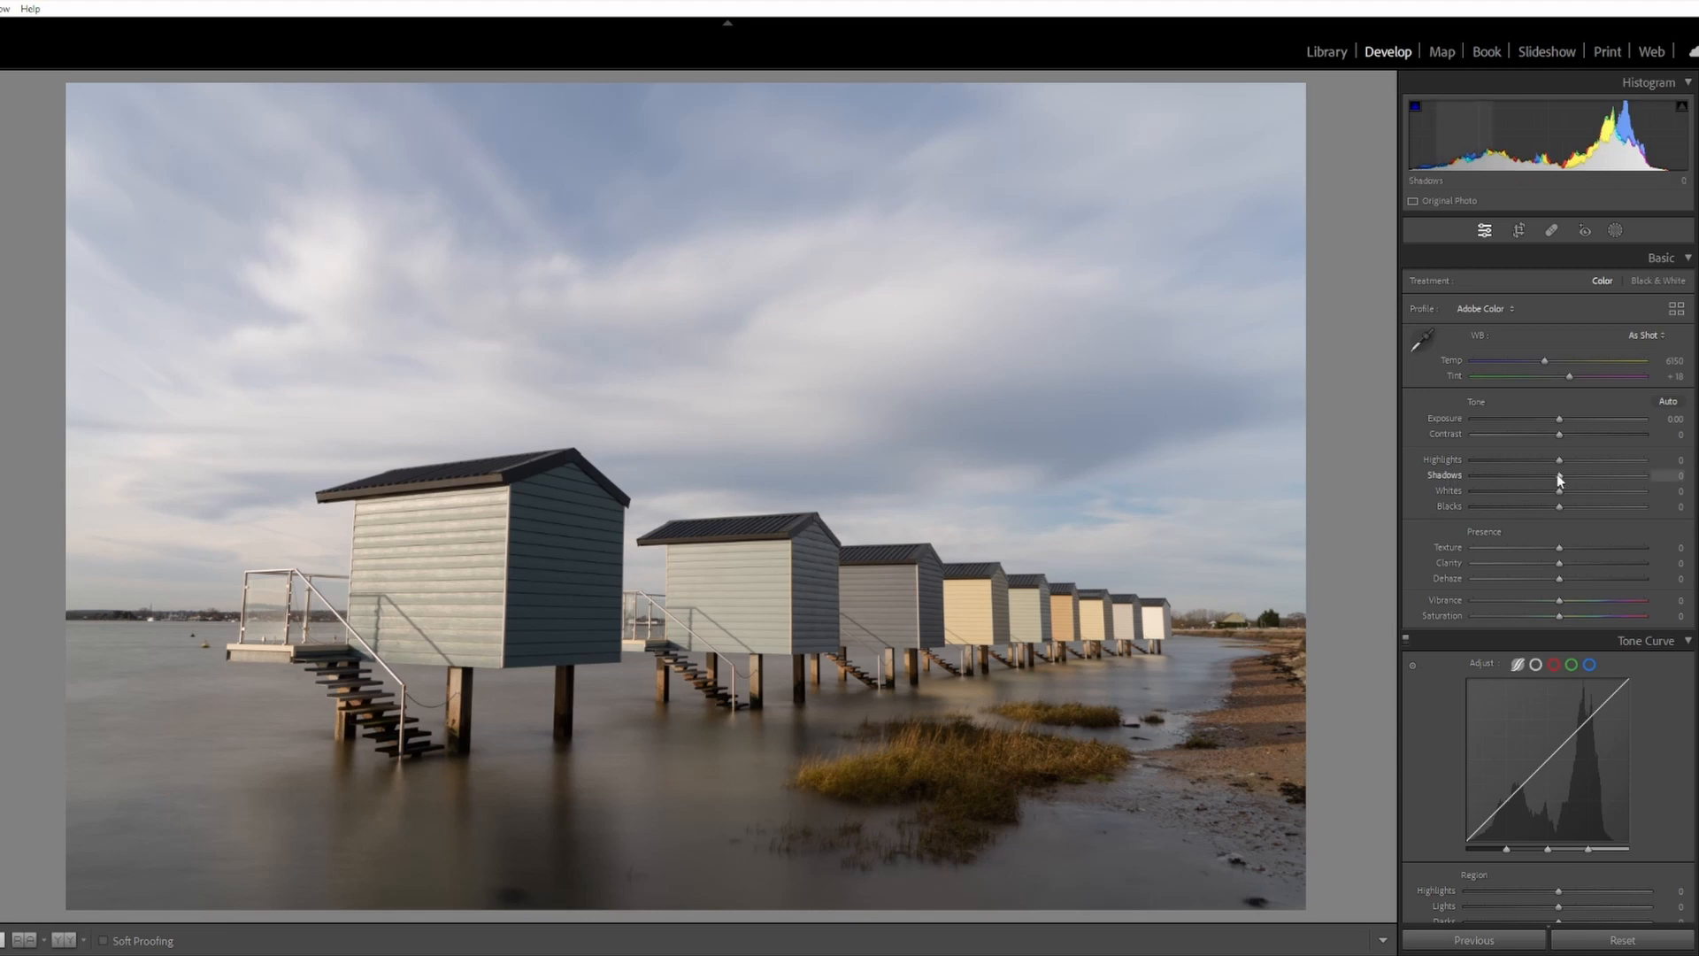
{"action": "left_click_drag", "start_coordinate": [1559, 476], "coordinate": [1647, 476]}
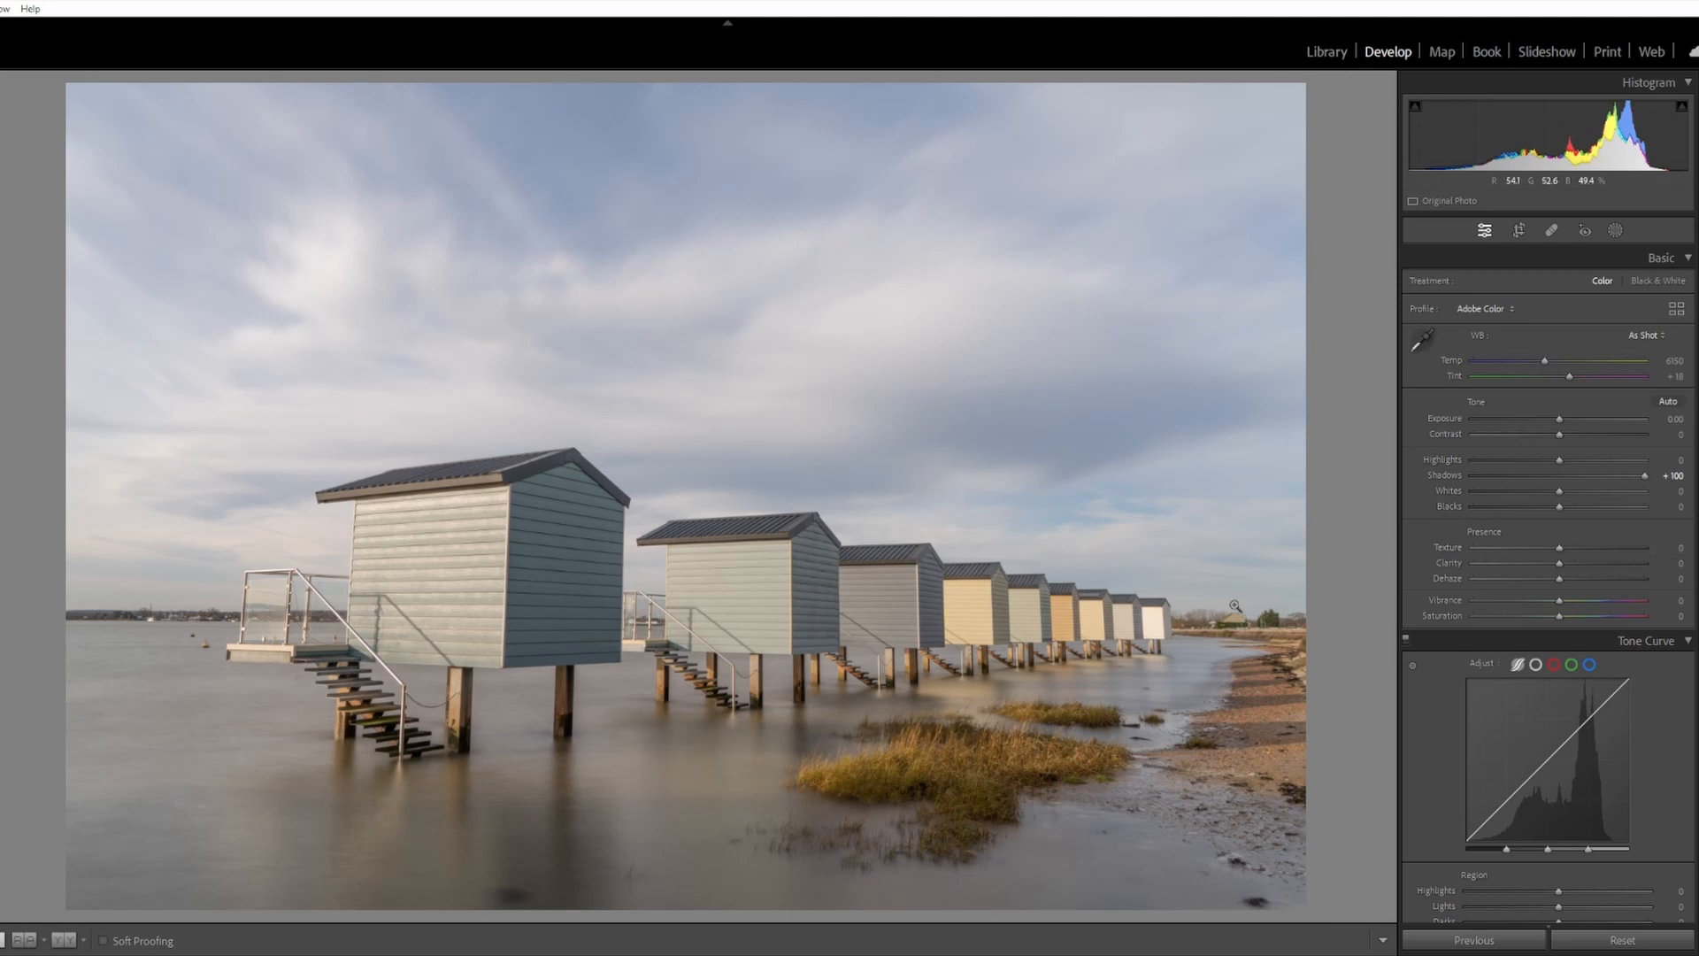
{"action": "left_click_drag", "start_coordinate": [1557, 458], "coordinate": [1473, 460]}
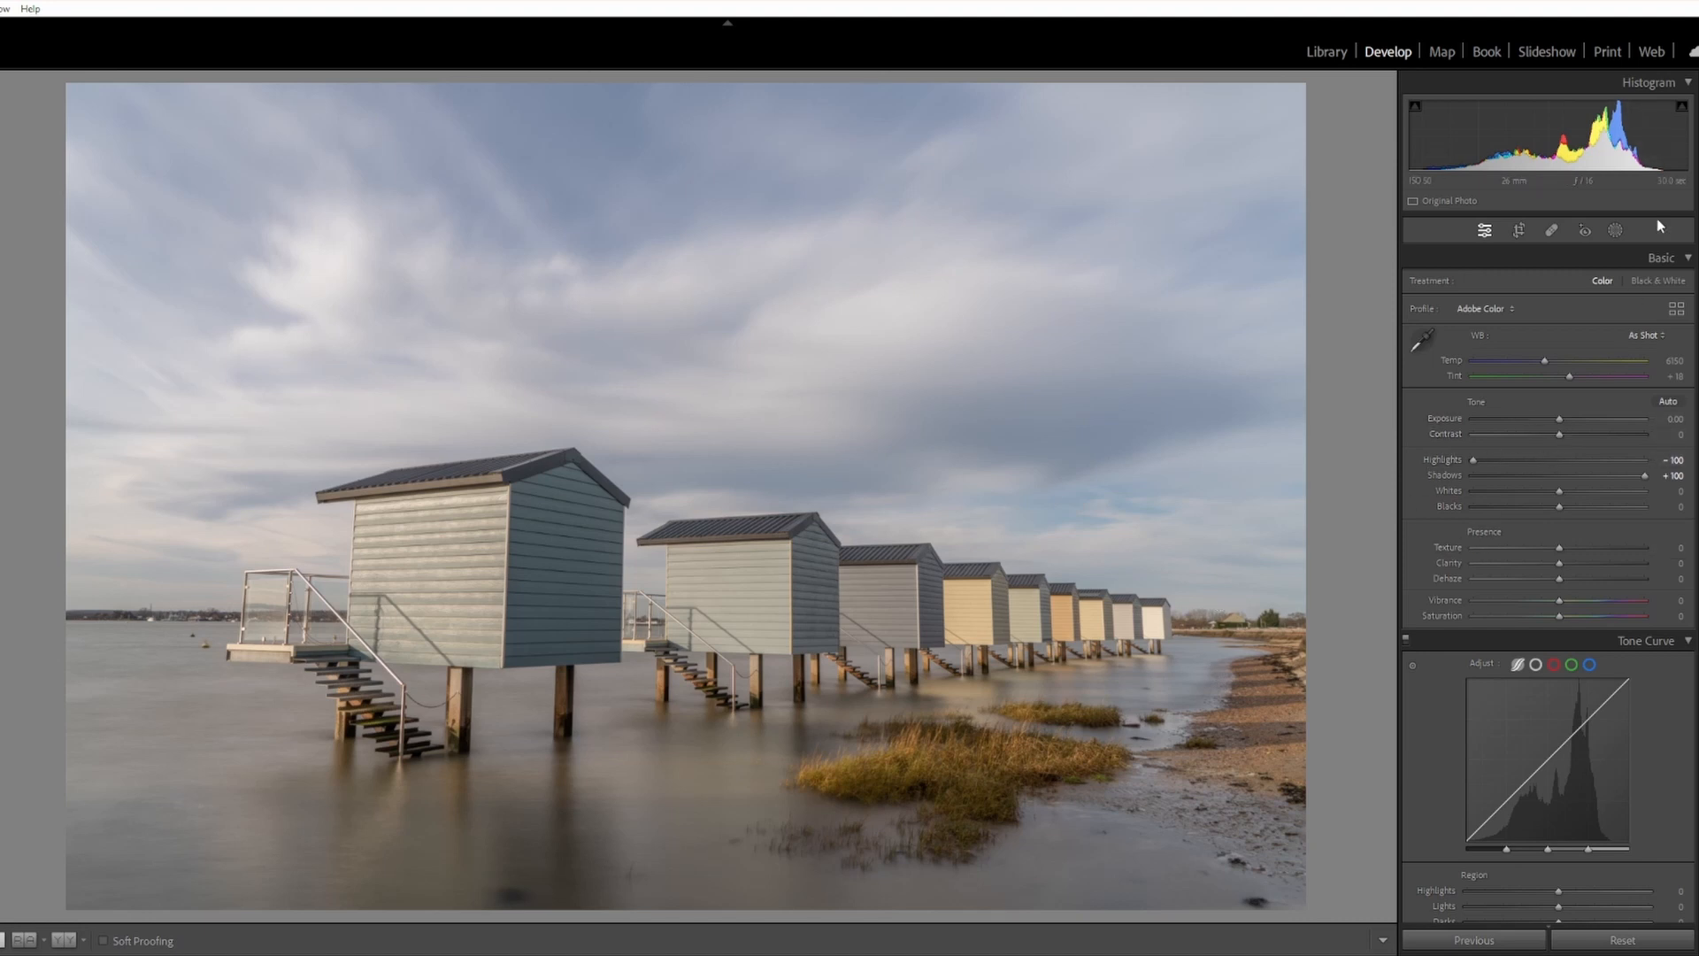
- Create a Color Range mask sampled from the foreground water and set its Refine to 29
{"action": "left_click", "coordinate": [1615, 231]}
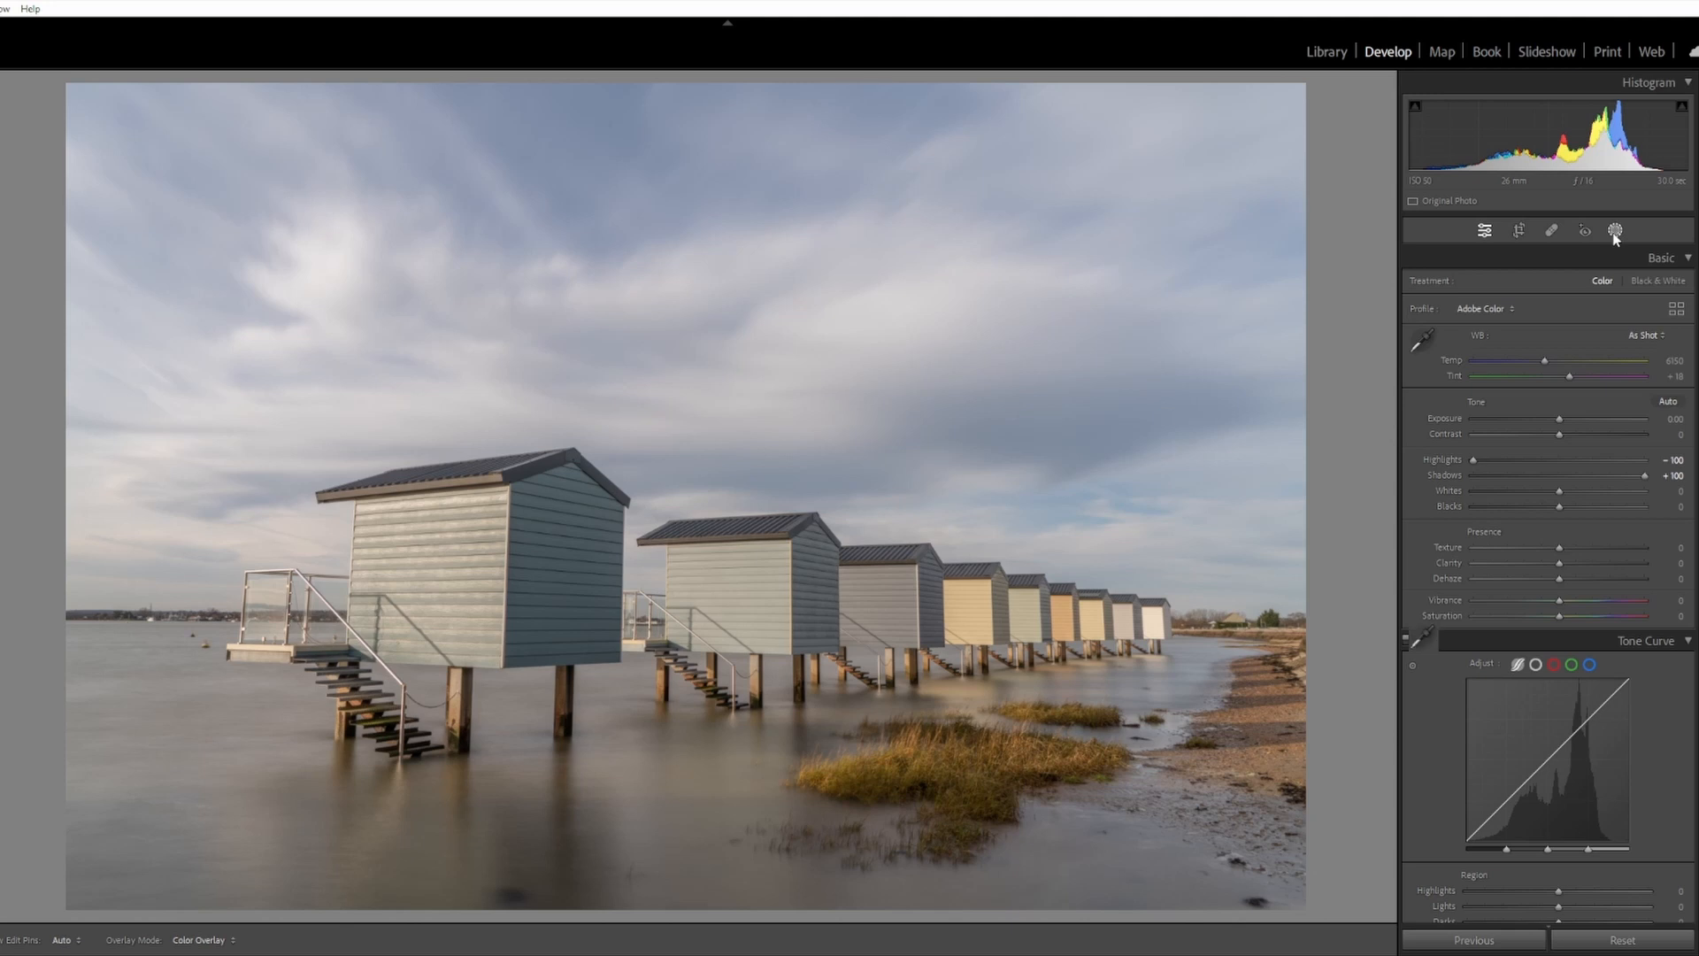
{"action": "left_click", "coordinate": [1437, 373]}
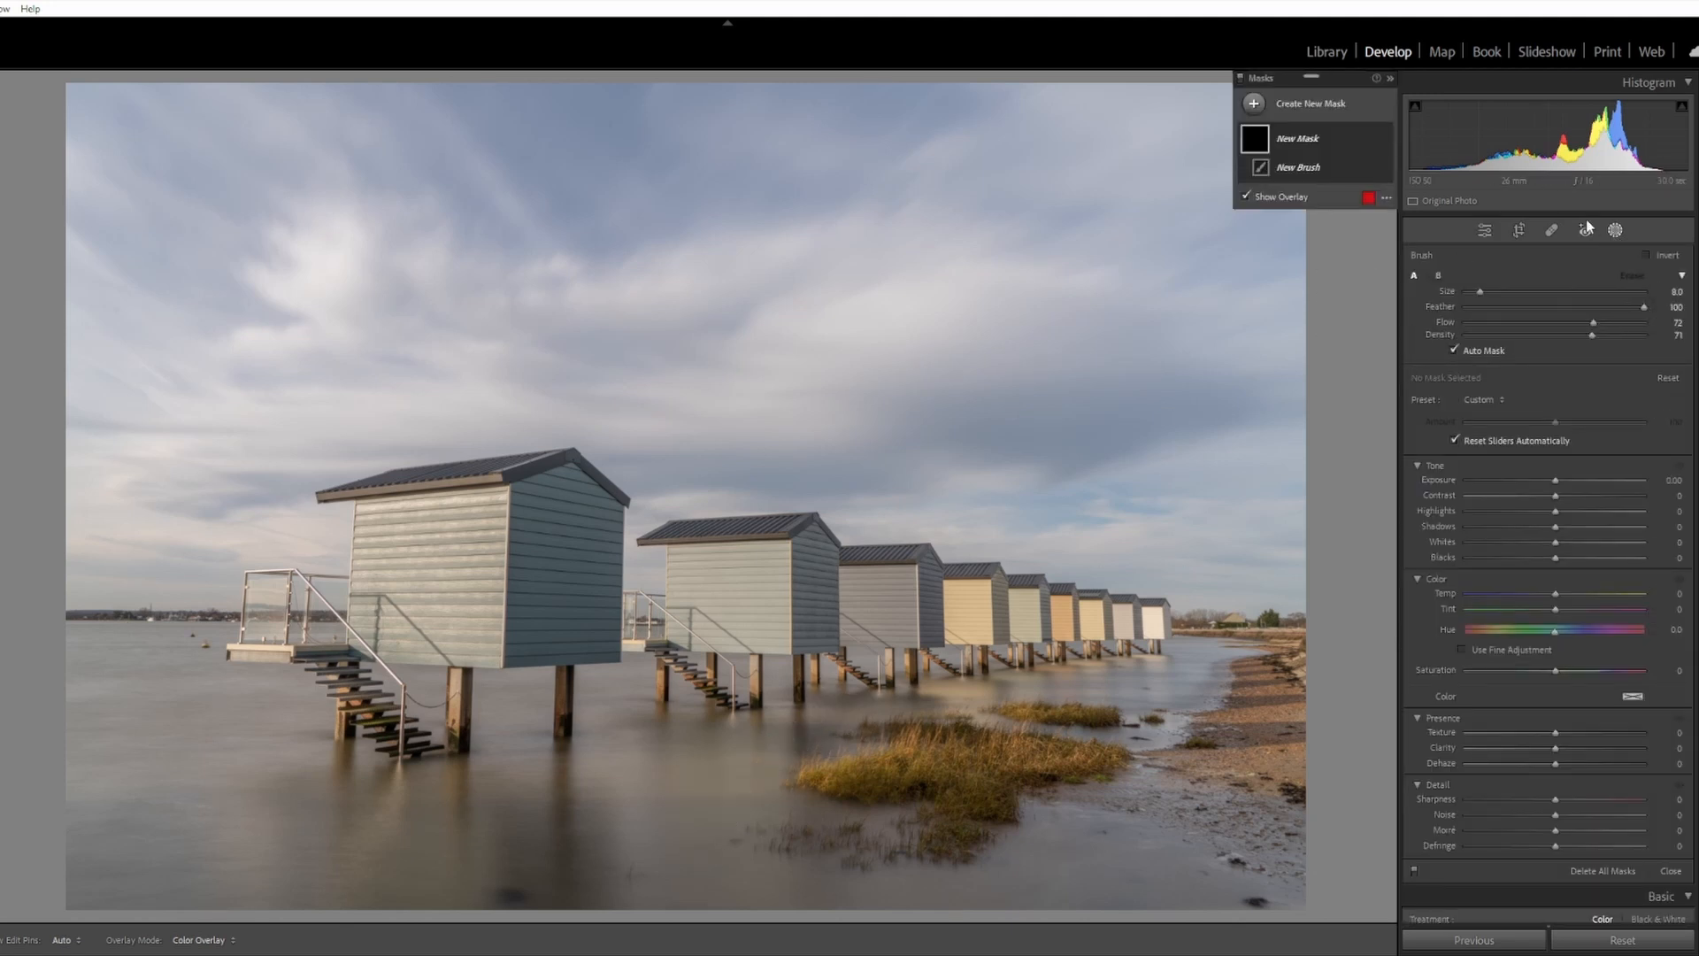
{"action": "left_click", "coordinate": [1318, 115]}
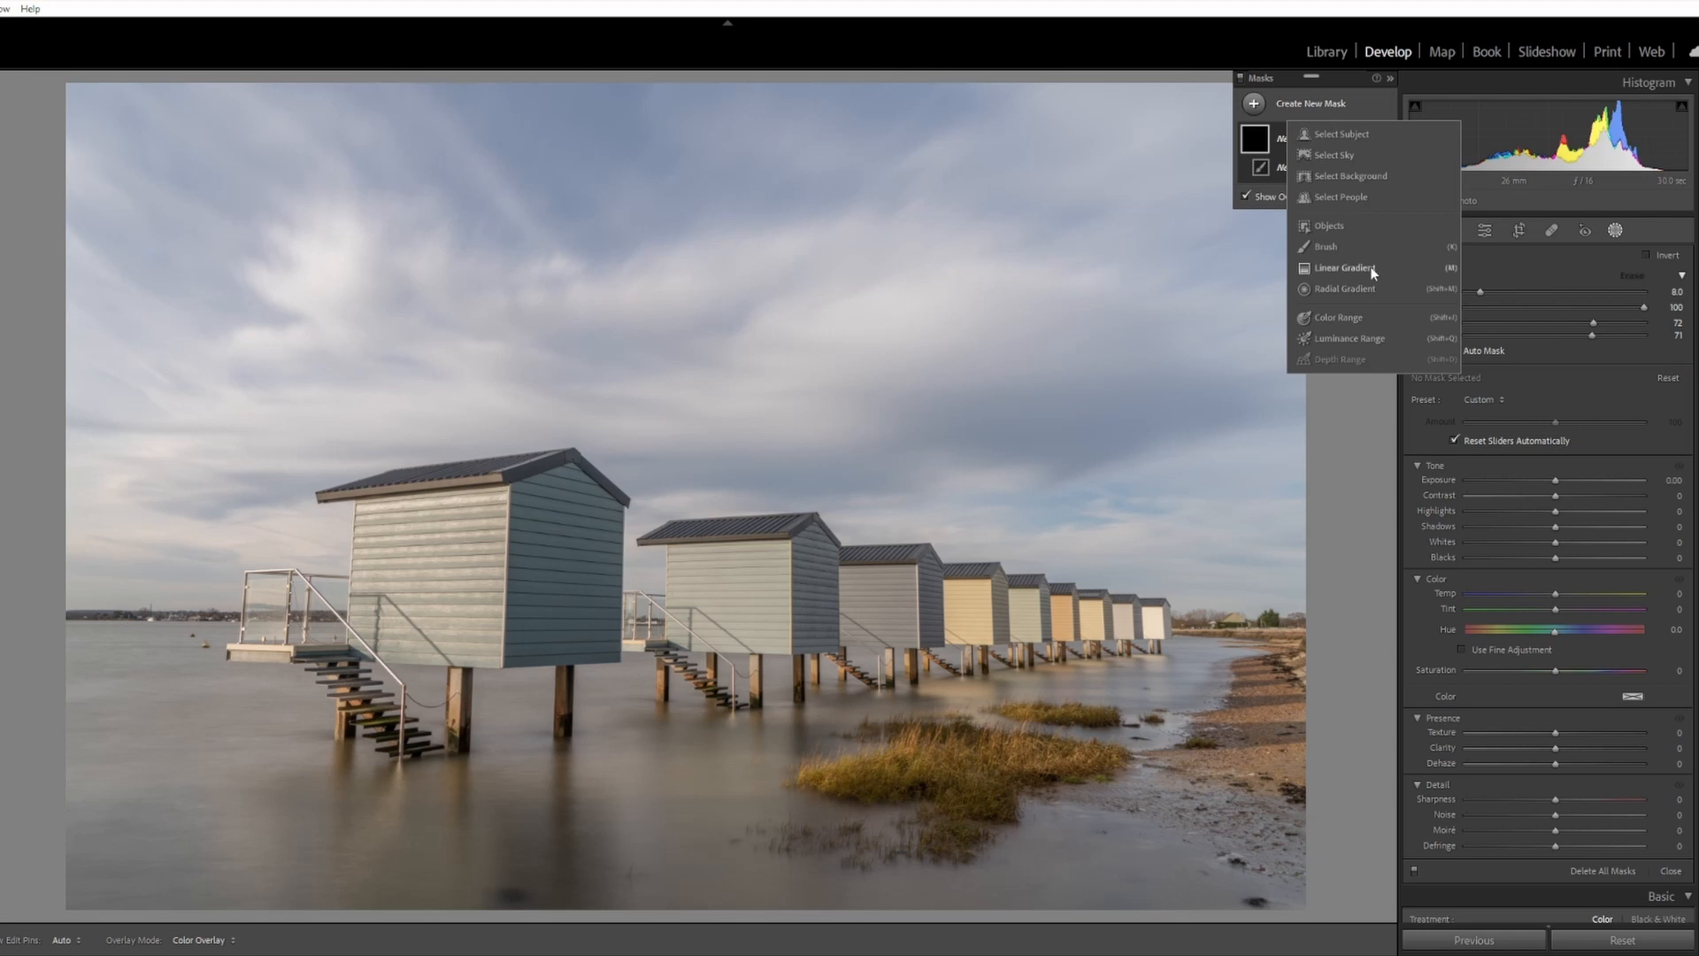
{"action": "left_click", "coordinate": [1345, 324]}
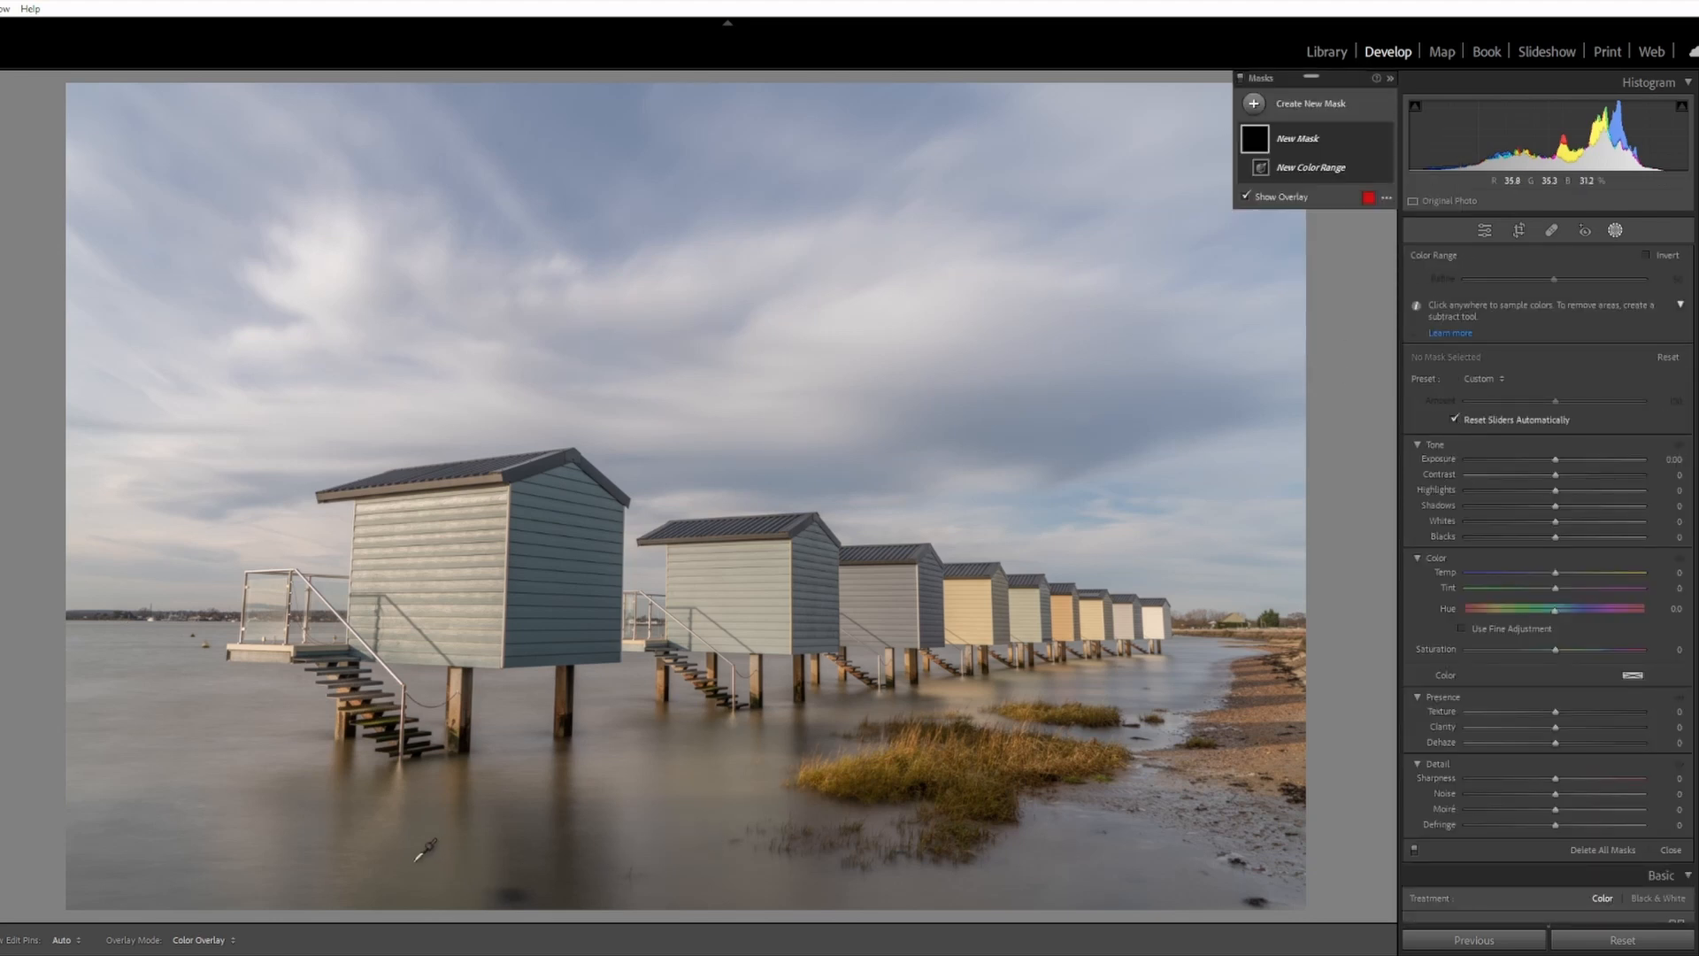
{"action": "left_click", "coordinate": [709, 819]}
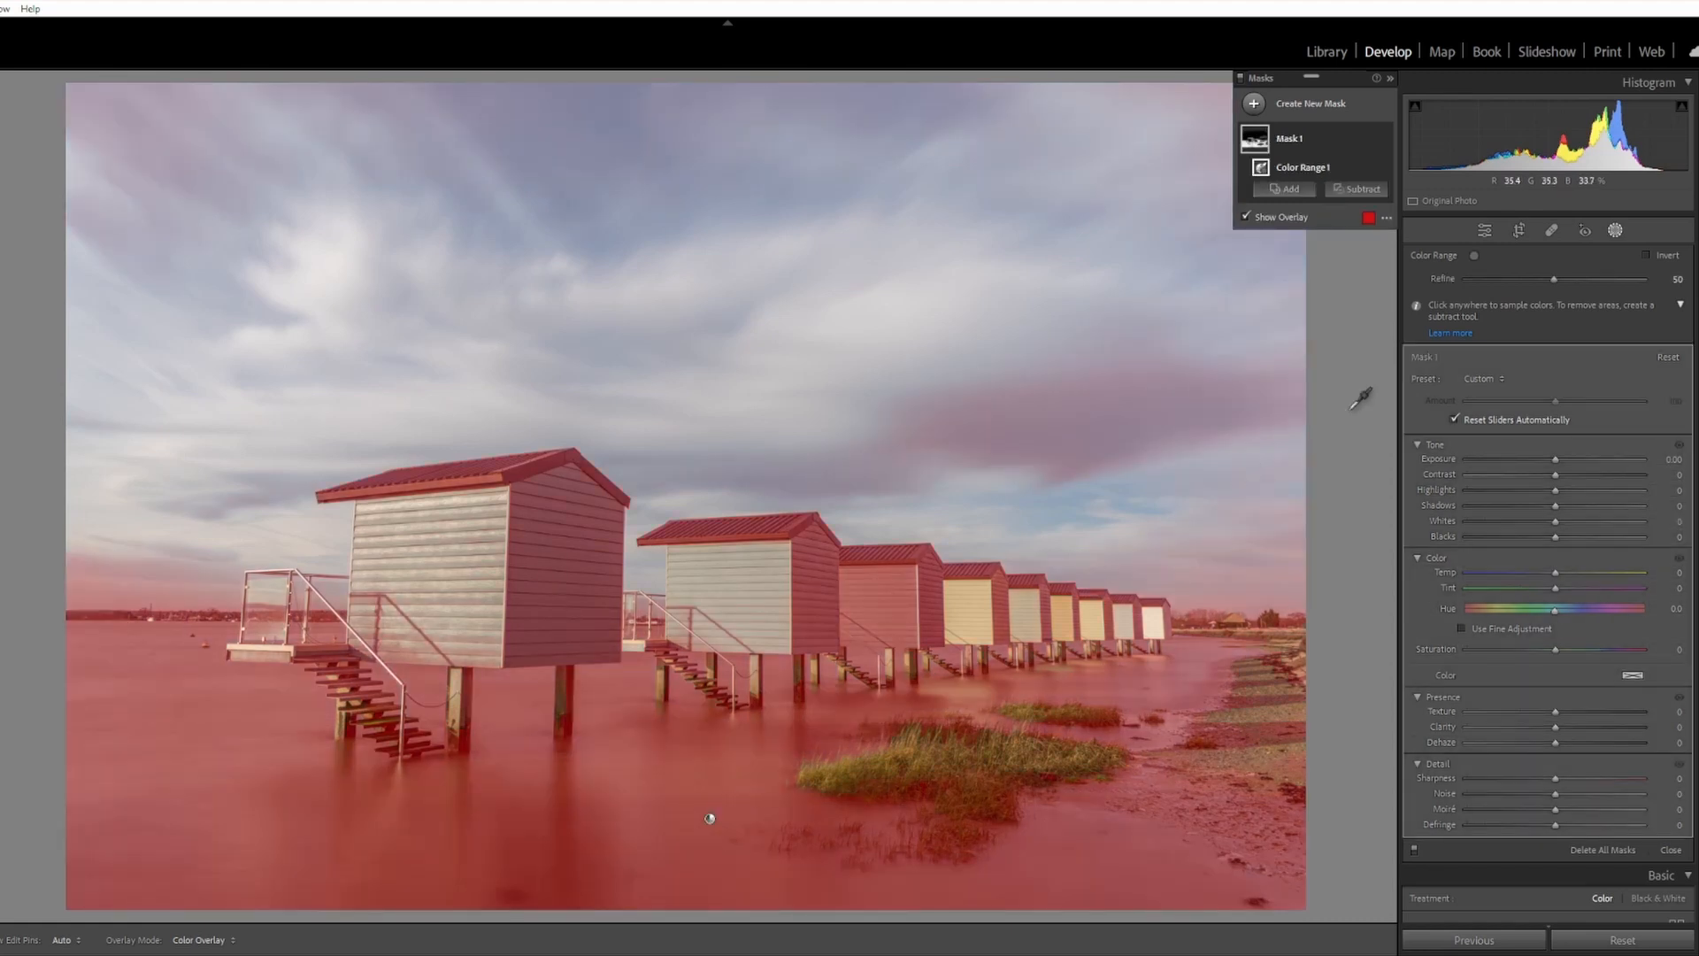
{"action": "left_click_drag", "start_coordinate": [1553, 280], "coordinate": [1541, 279]}
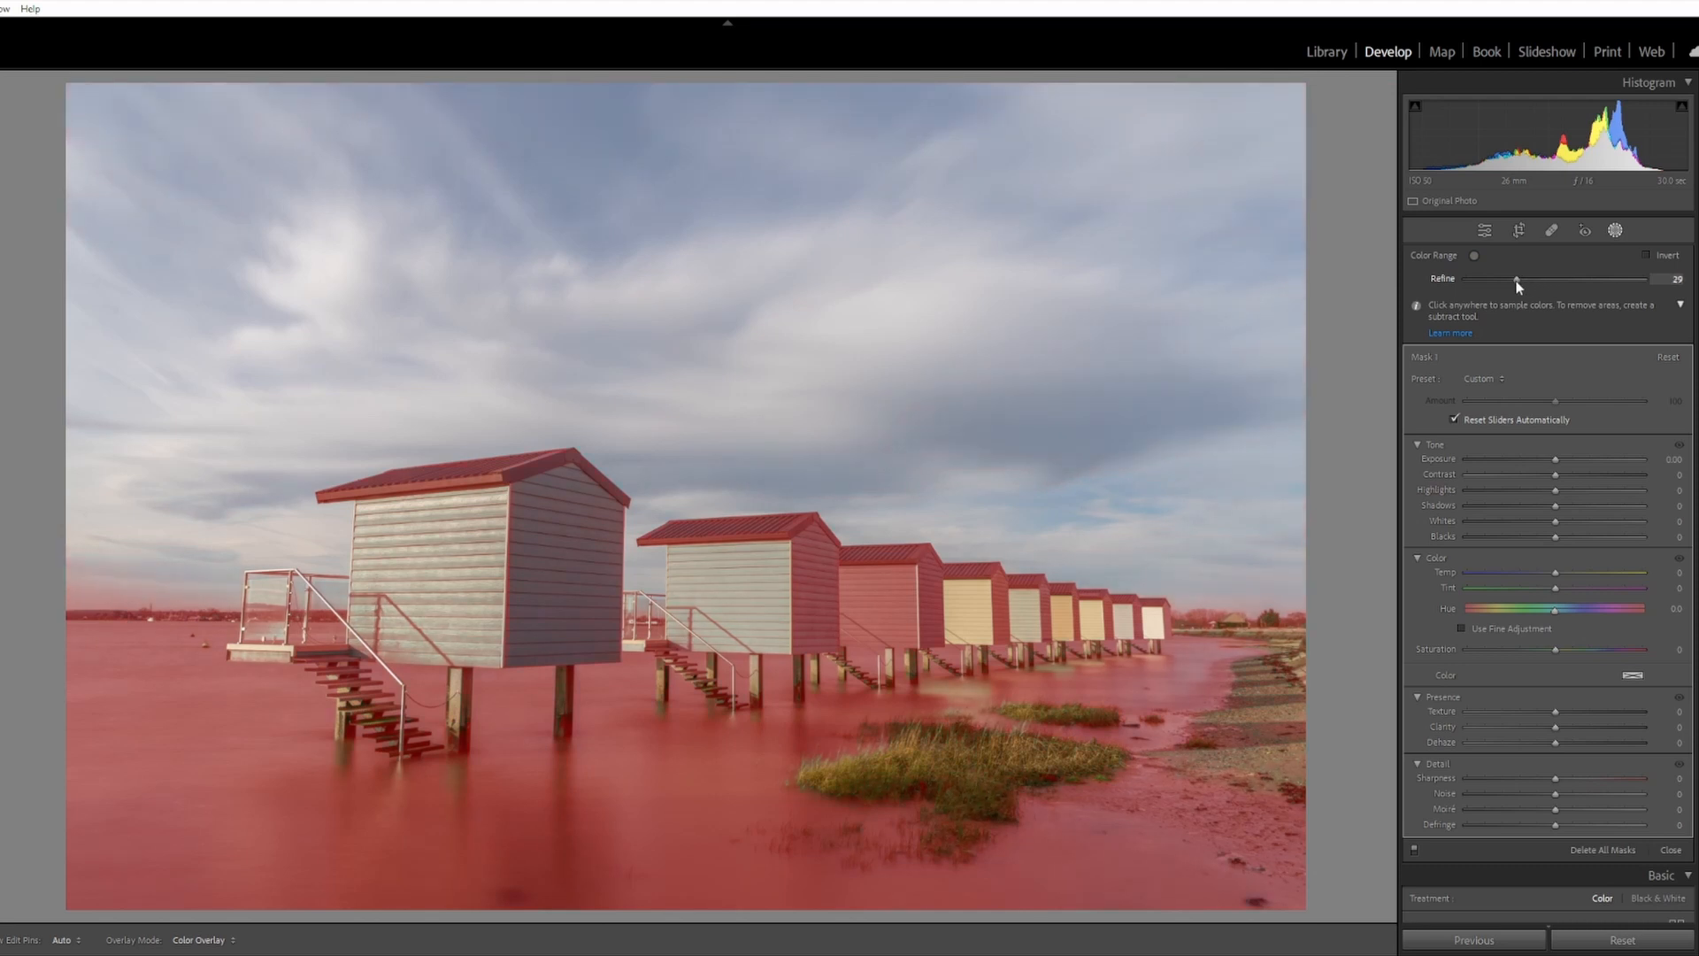
{"action": "left_click_drag", "start_coordinate": [1518, 282], "coordinate": [1517, 282]}
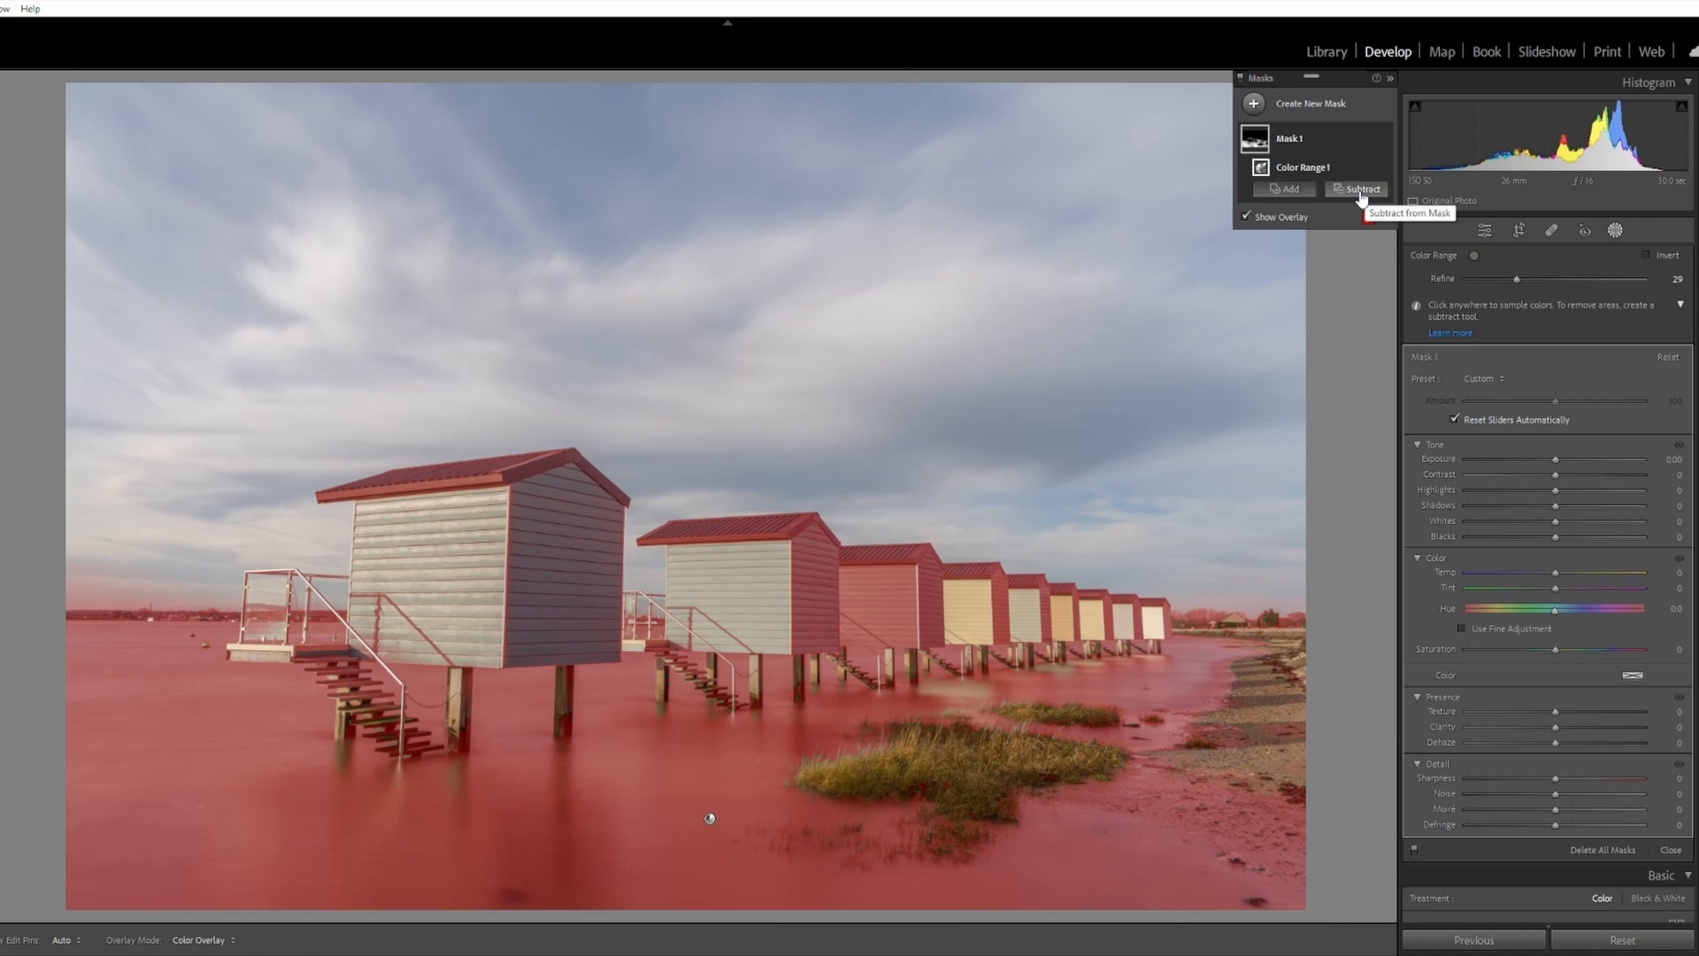
- Subtract the beach huts from the water mask with a brush, reducing the brush size to 7 for the distant huts
{"action": "left_click", "coordinate": [1361, 194]}
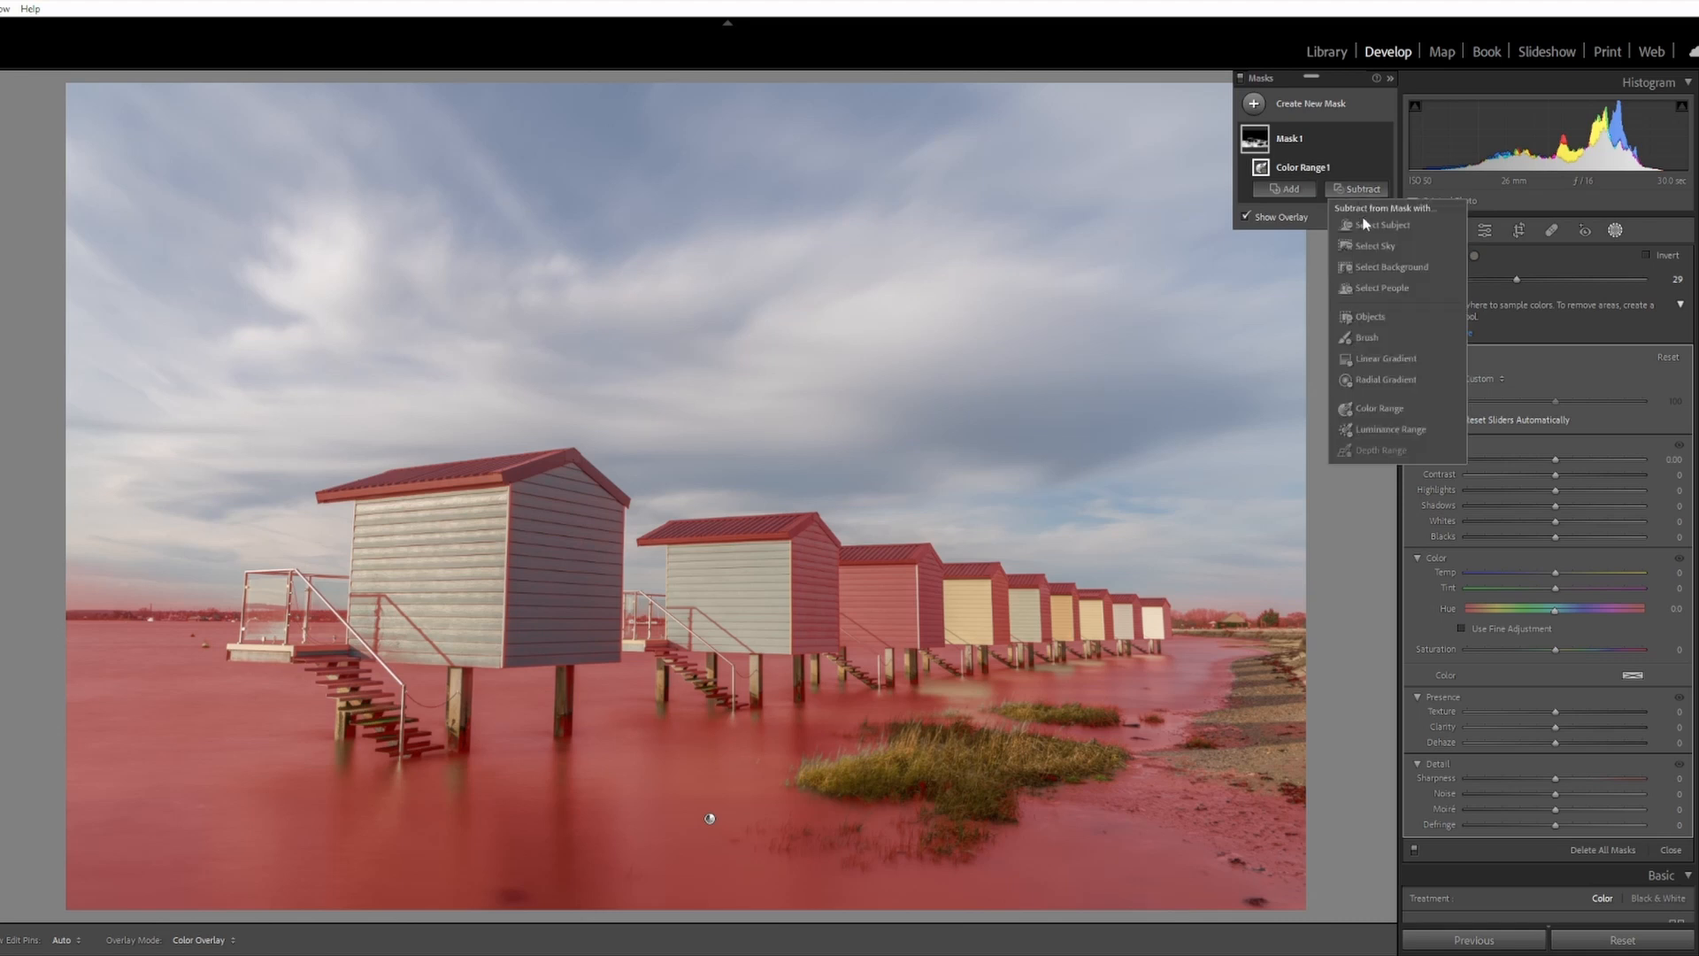
{"action": "left_click", "coordinate": [1368, 338]}
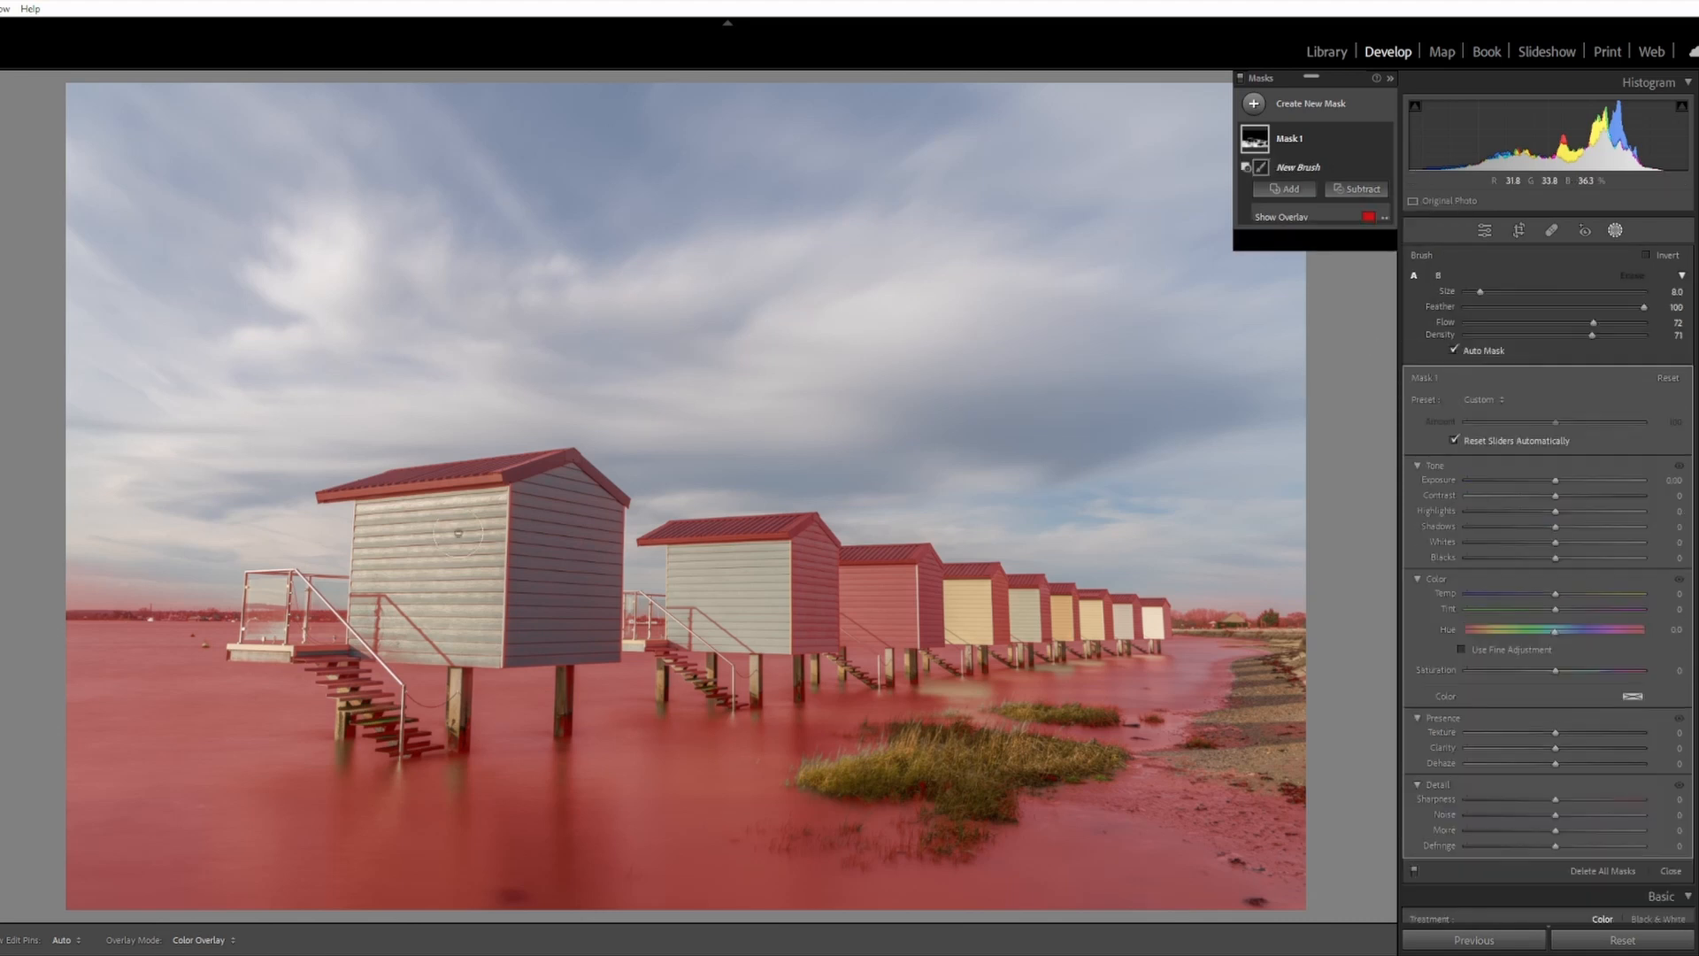
{"action": "mouse_move", "coordinate": [422, 471]}
{"action": "left_mouse_down"}
{"action": "mouse_move", "coordinate": [515, 469]}
{"action": "mouse_move", "coordinate": [376, 478]}
{"action": "mouse_move", "coordinate": [533, 444]}
{"action": "mouse_move", "coordinate": [580, 457]}
{"action": "mouse_move", "coordinate": [514, 573]}
{"action": "mouse_move", "coordinate": [574, 599]}
{"action": "mouse_move", "coordinate": [365, 590]}
{"action": "mouse_move", "coordinate": [370, 605]}
{"action": "mouse_move", "coordinate": [331, 605]}
{"action": "mouse_move", "coordinate": [477, 611]}
{"action": "mouse_move", "coordinate": [551, 524]}
{"action": "left_mouse_up"}
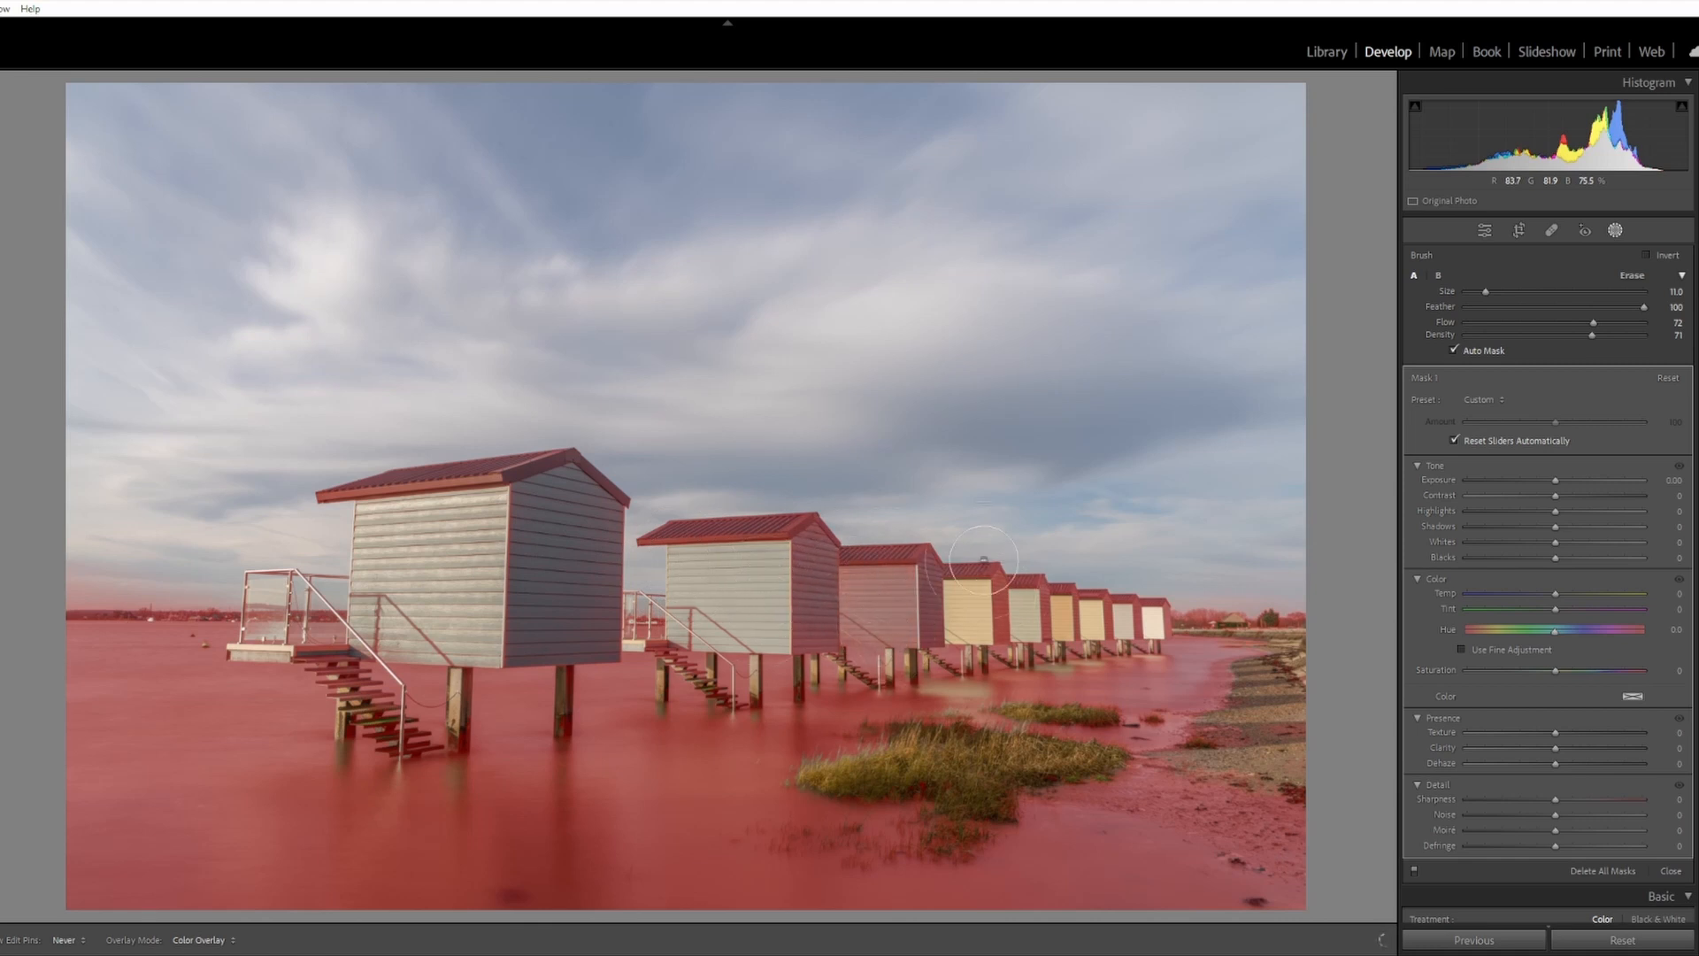
{"action": "key", "text": "h"}
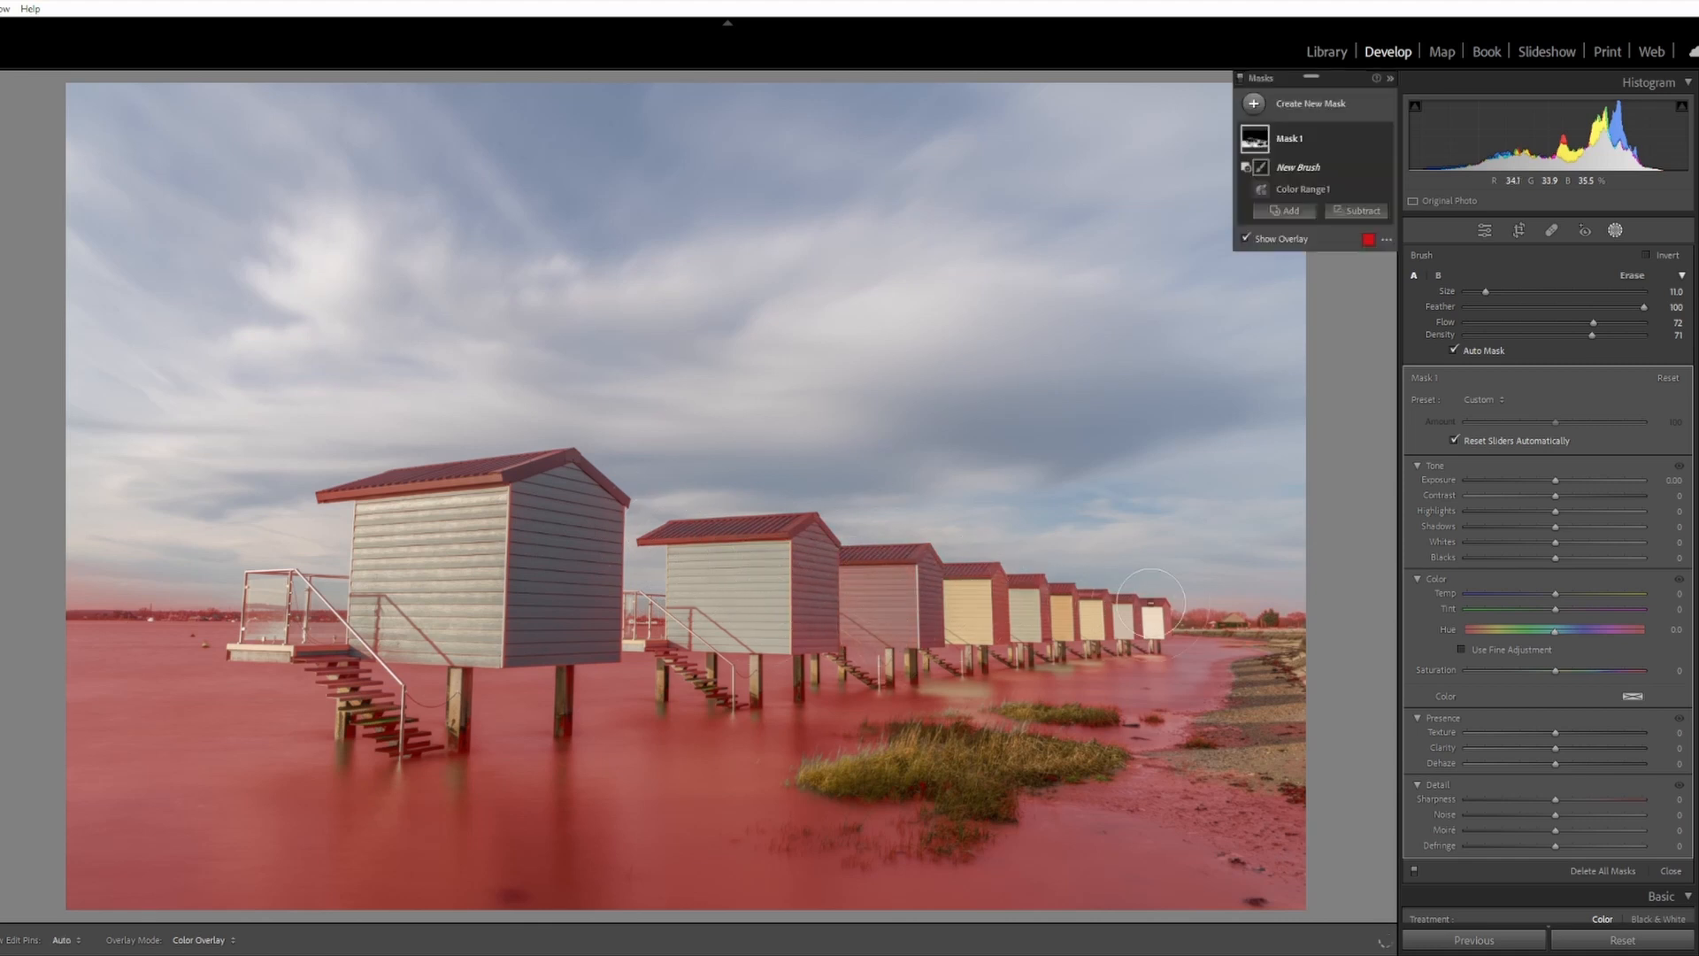
{"action": "scroll", "coordinate": [1127, 600], "scroll_direction": "down", "scroll_amount": 3}
{"action": "key", "text": "h"}
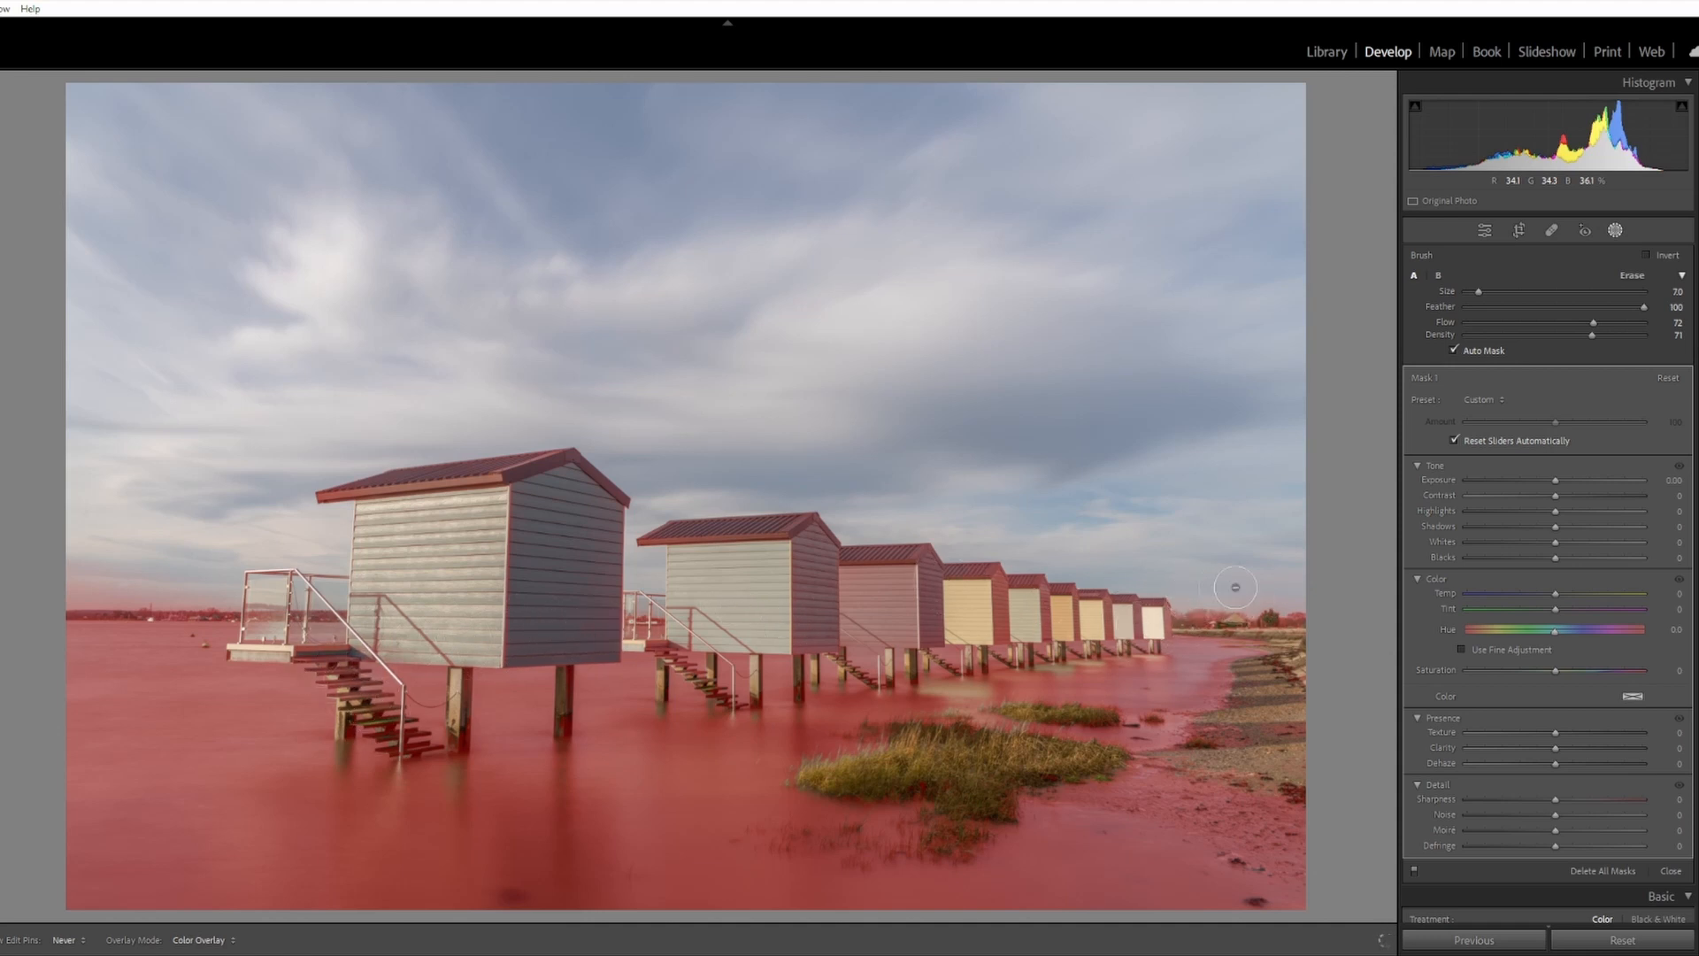
{"action": "key", "text": "h"}
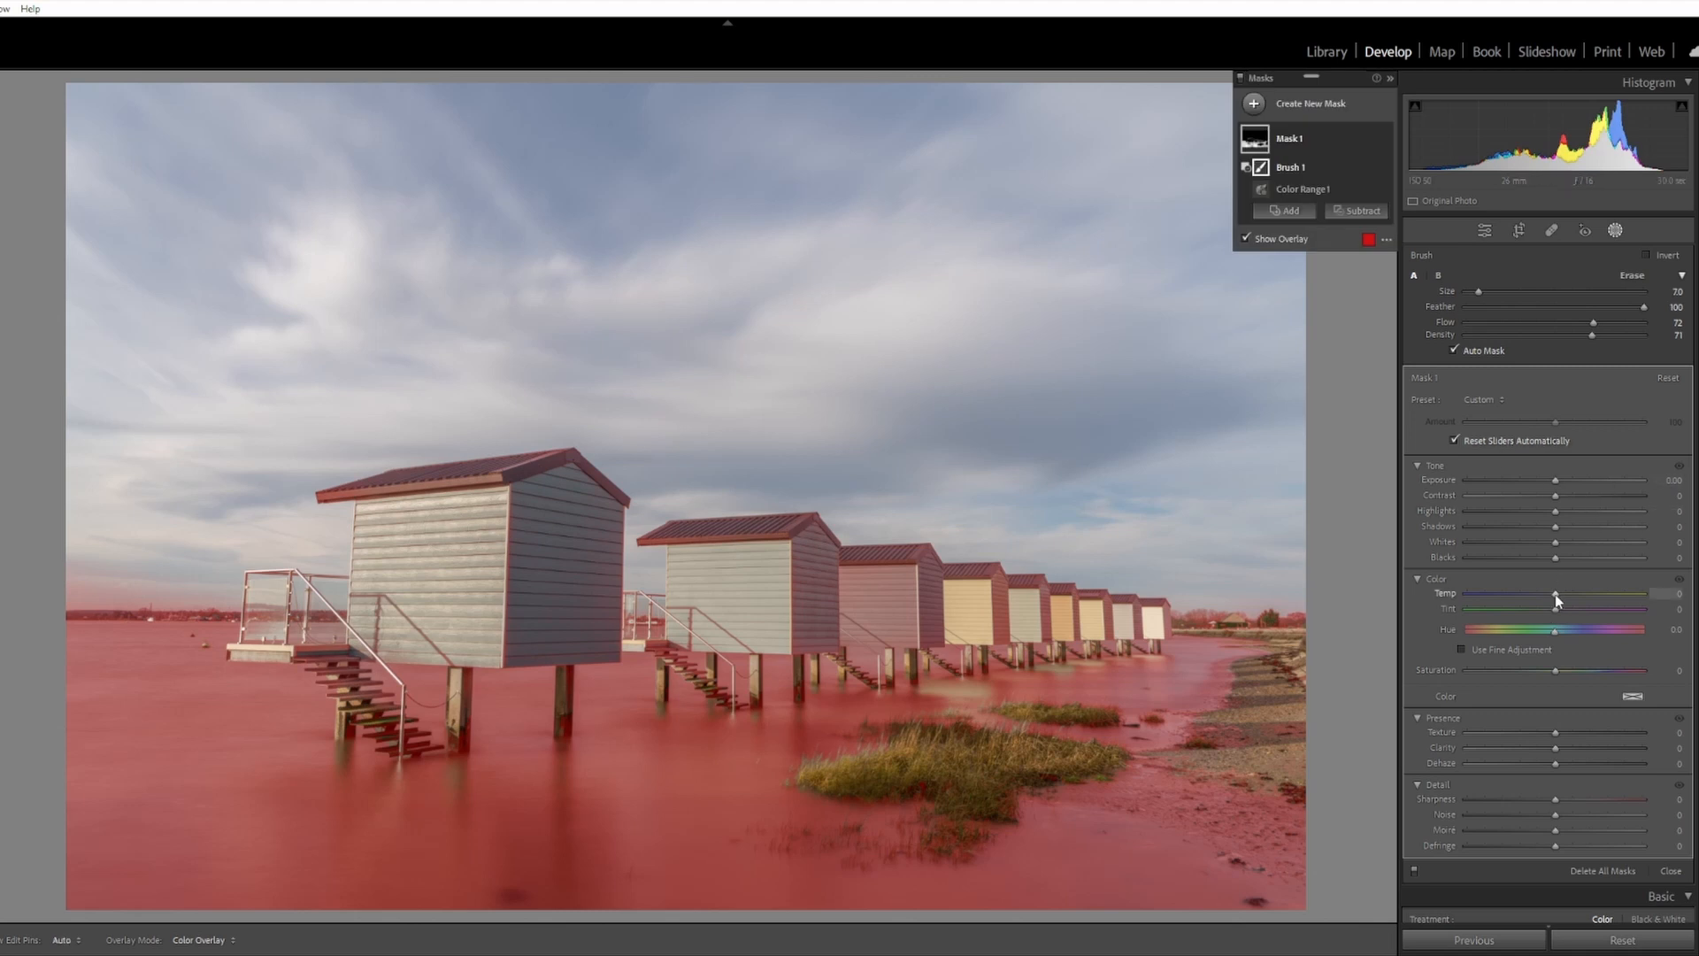
- Cool the water mask to a Temp of -21 and brighten it by raising its Exposure
{"action": "left_click_drag", "start_coordinate": [1555, 596], "coordinate": [1547, 596]}
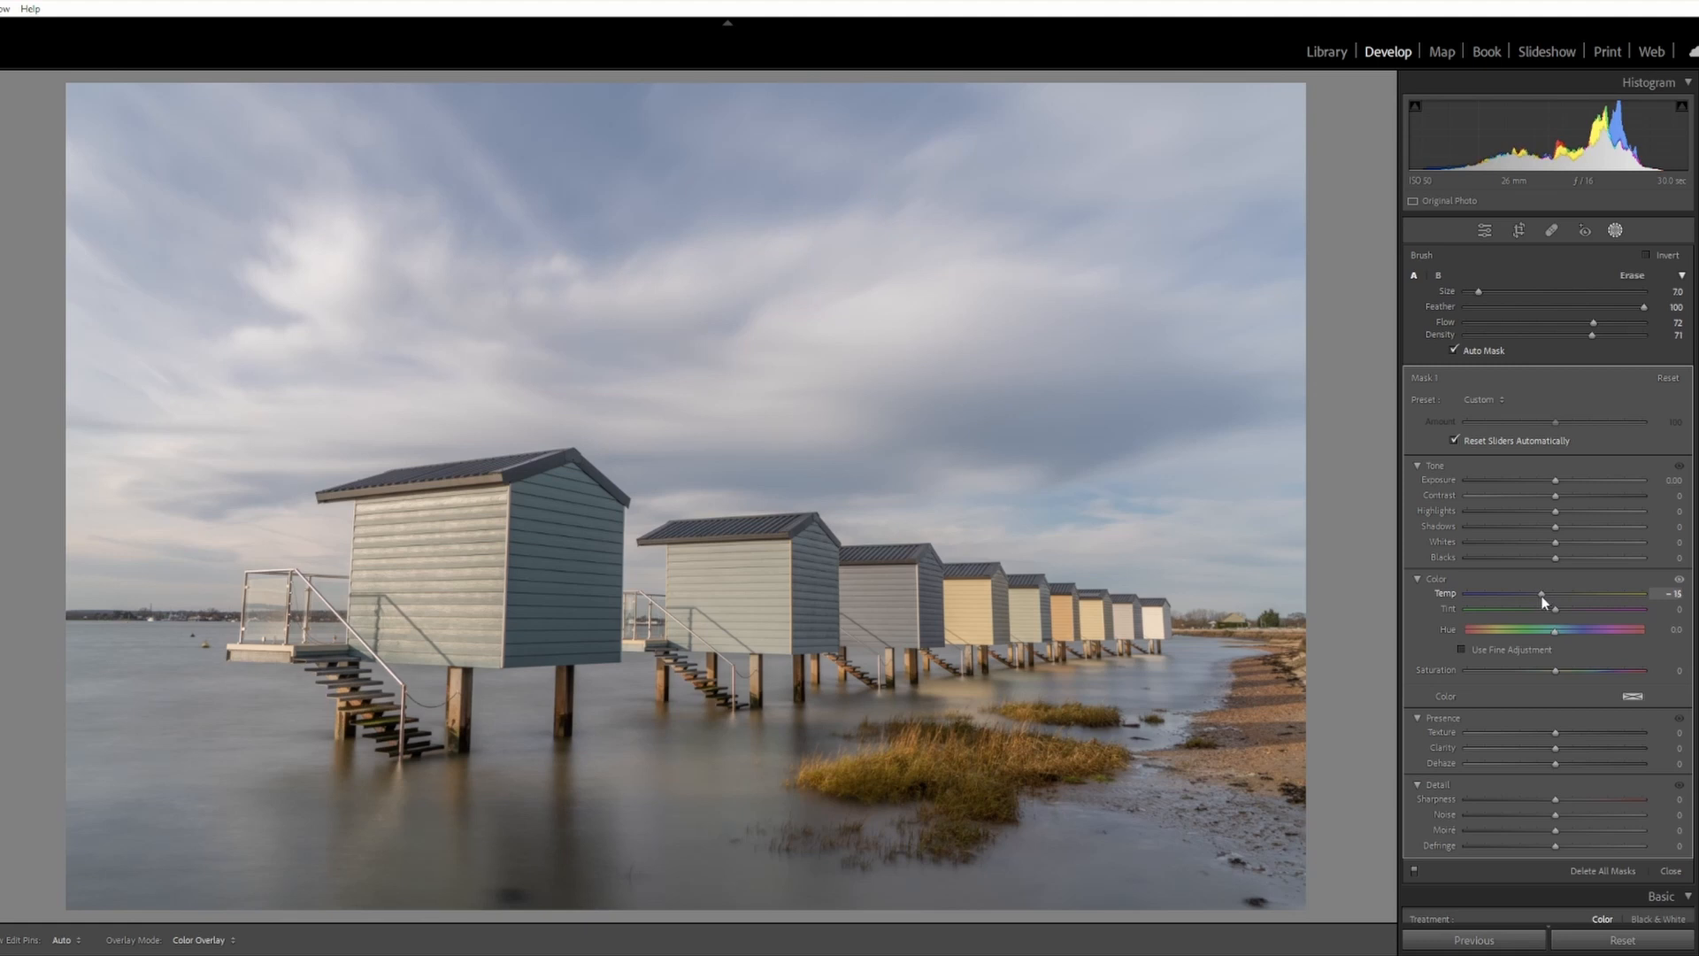
{"action": "left_click_drag", "start_coordinate": [1542, 598], "coordinate": [1536, 597]}
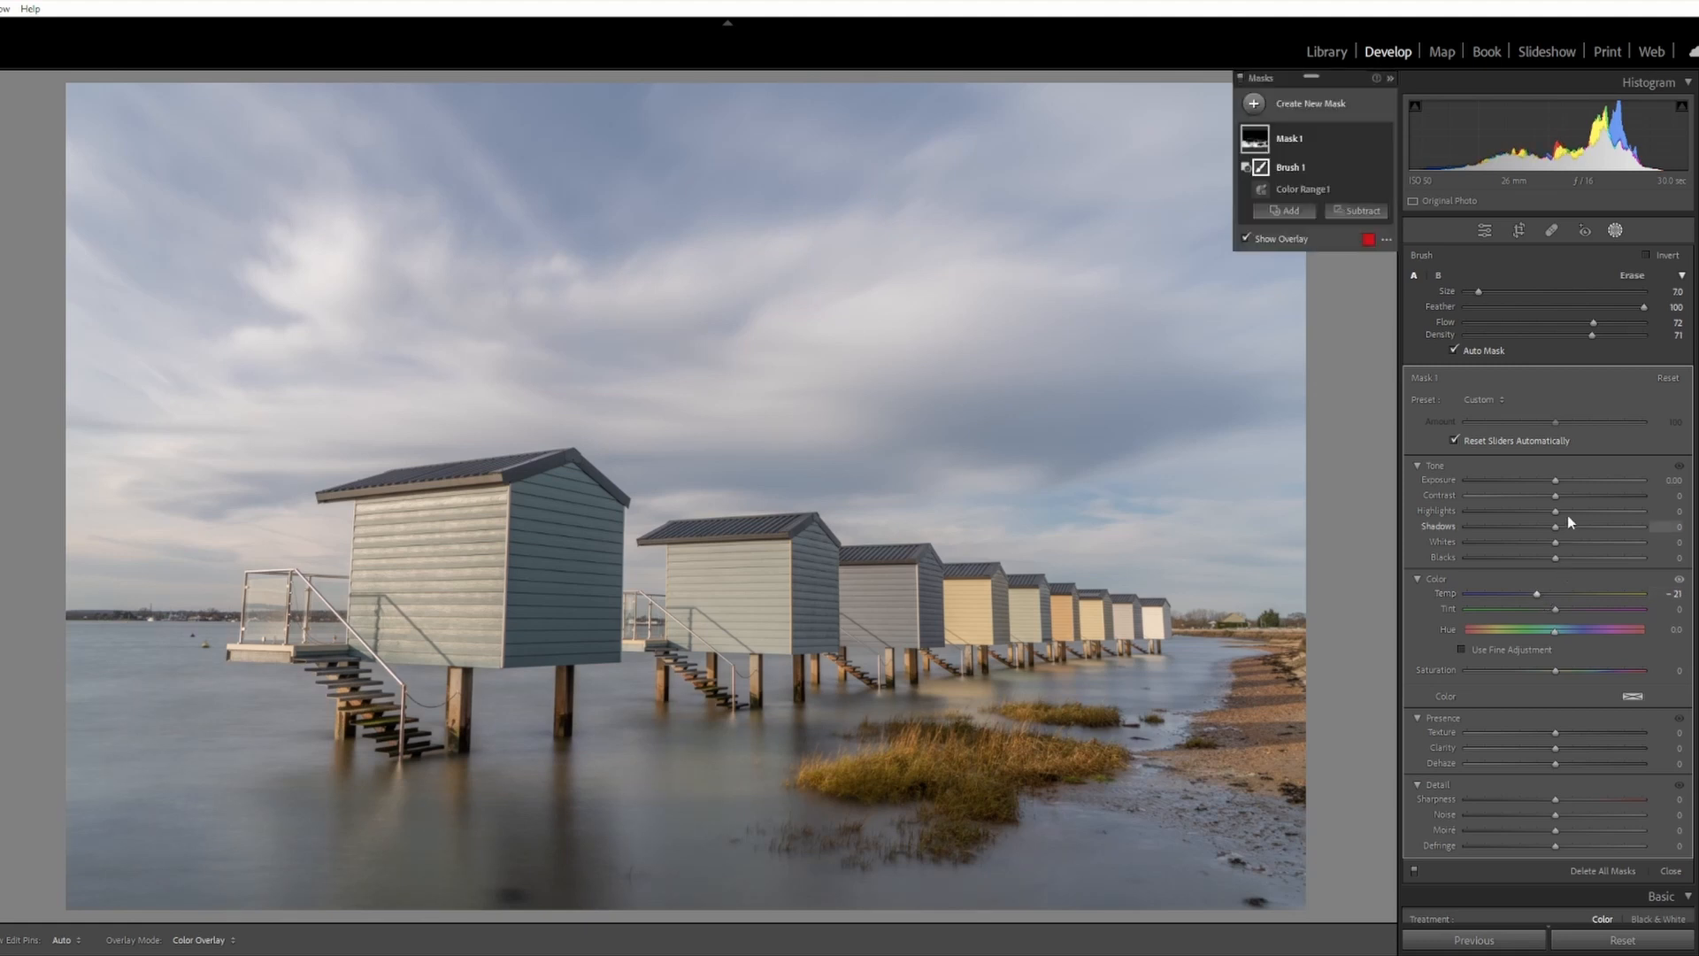
{"action": "left_click_drag", "start_coordinate": [1555, 480], "coordinate": [1563, 483]}
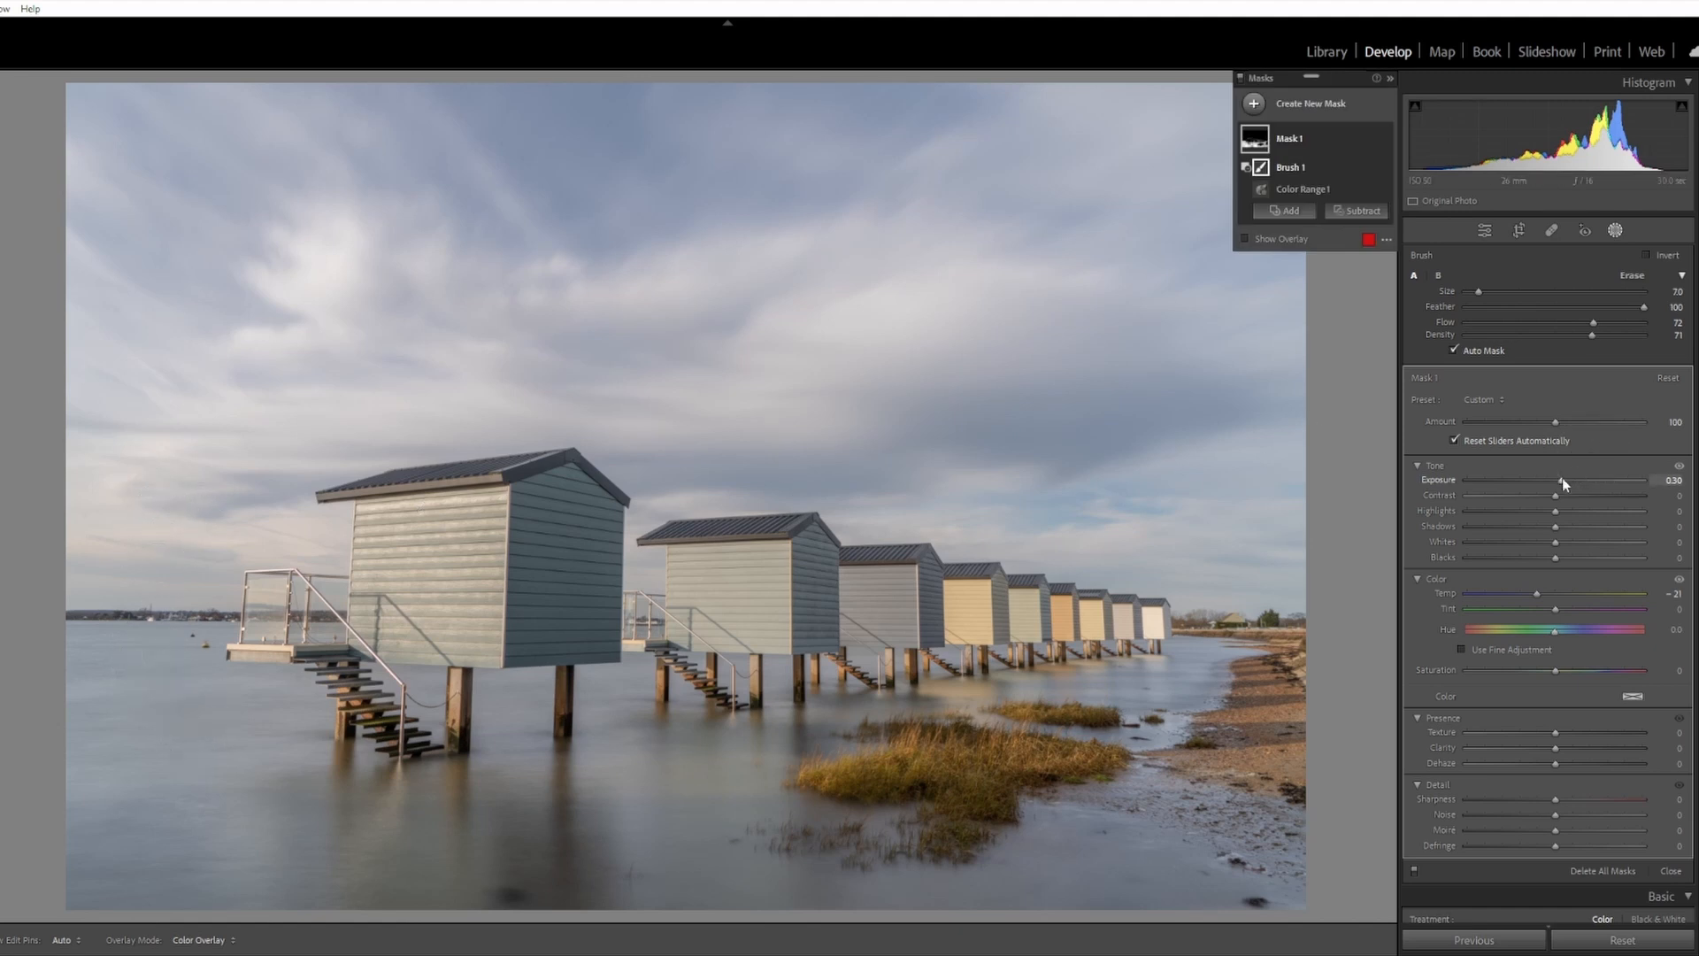
{"action": "left_click_drag", "start_coordinate": [1563, 478], "coordinate": [1568, 478]}
{"action": "left_click_drag", "start_coordinate": [1568, 478], "coordinate": [1568, 479]}
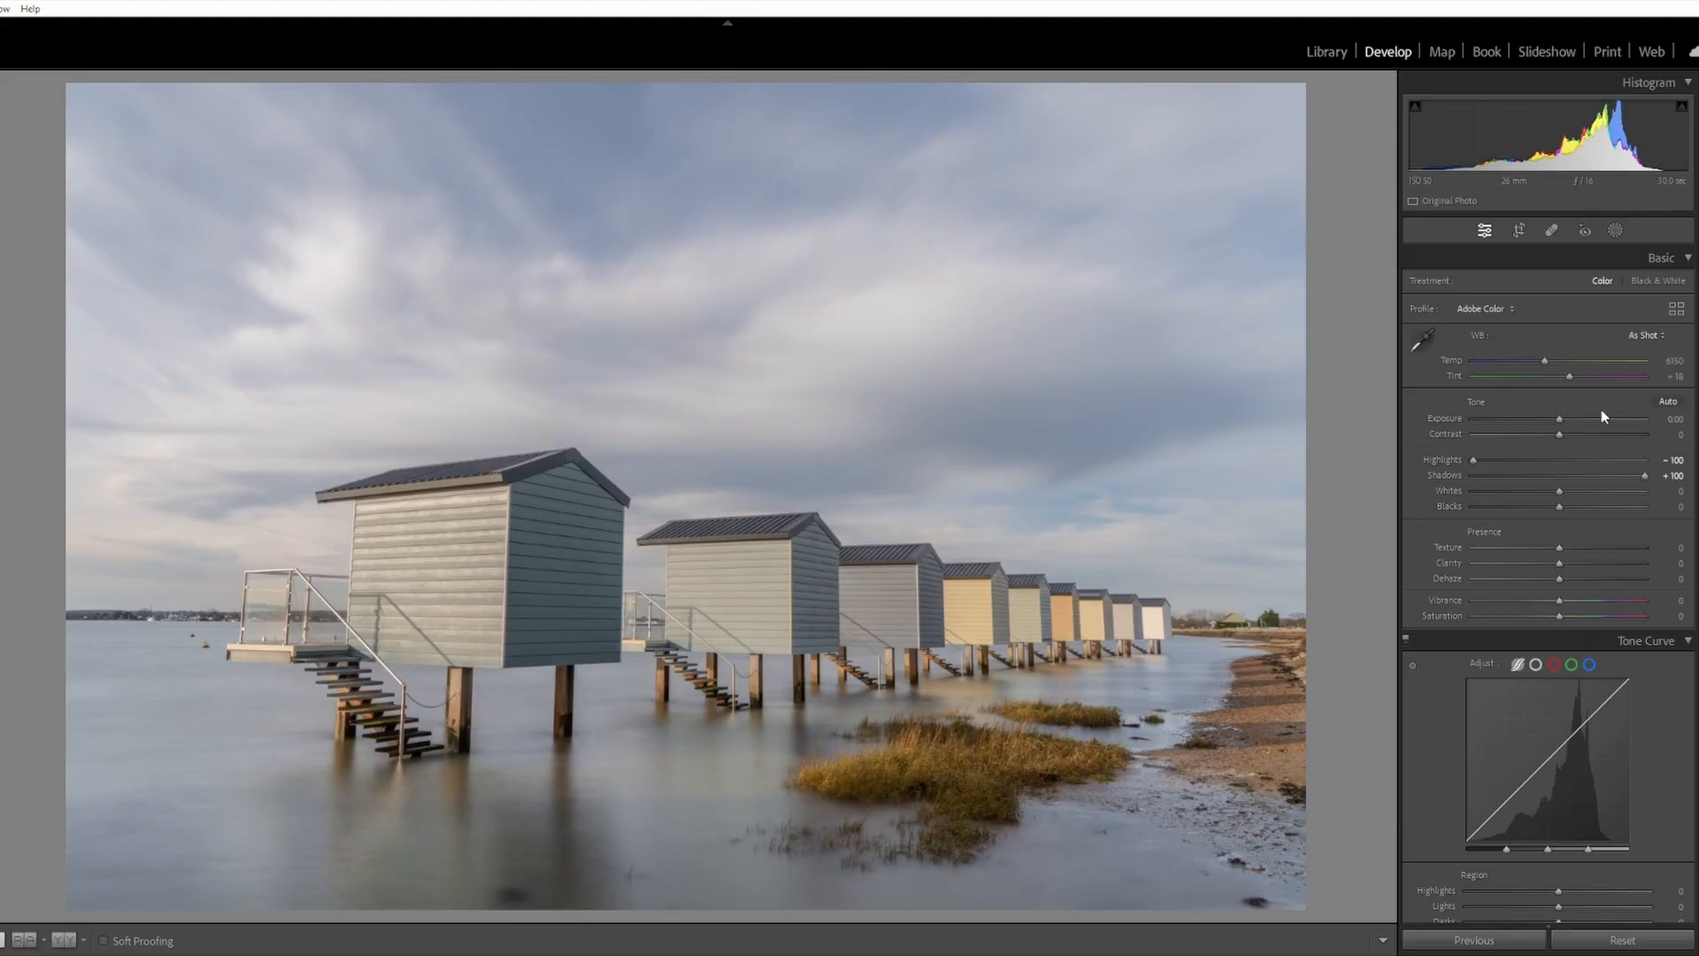
- Open the adjusted photo for editing in Adobe Photoshop 2023
{"action": "right_click", "coordinate": [756, 452]}
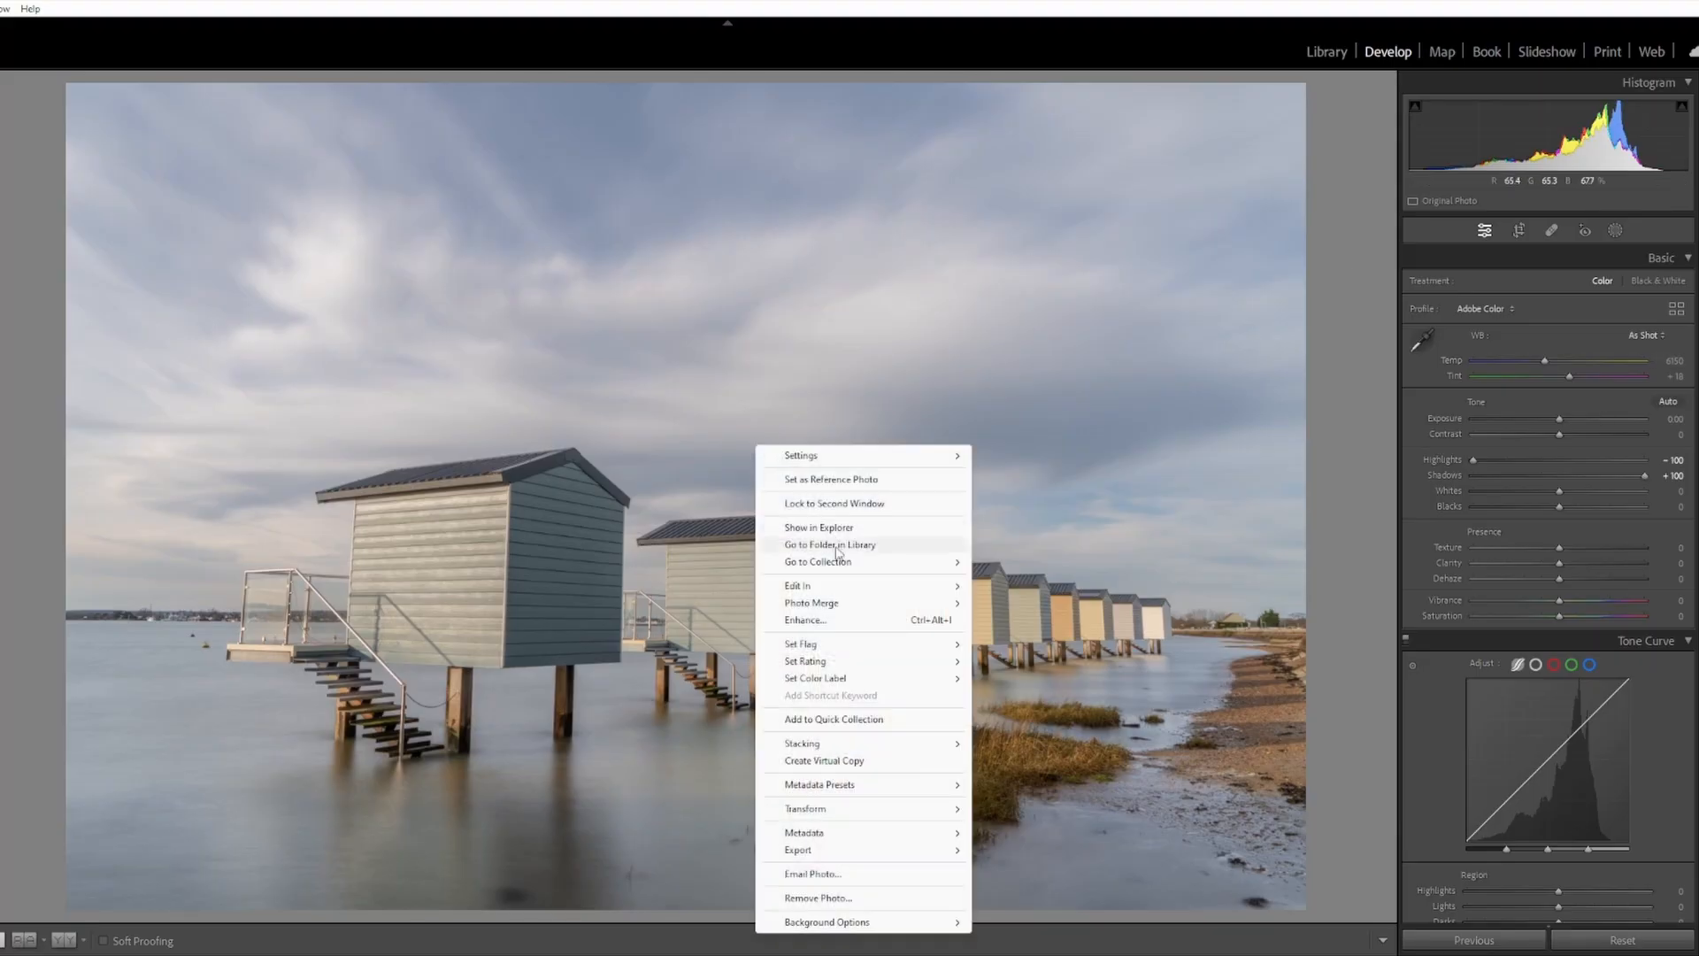
{"action": "mouse_move", "coordinate": [839, 592]}
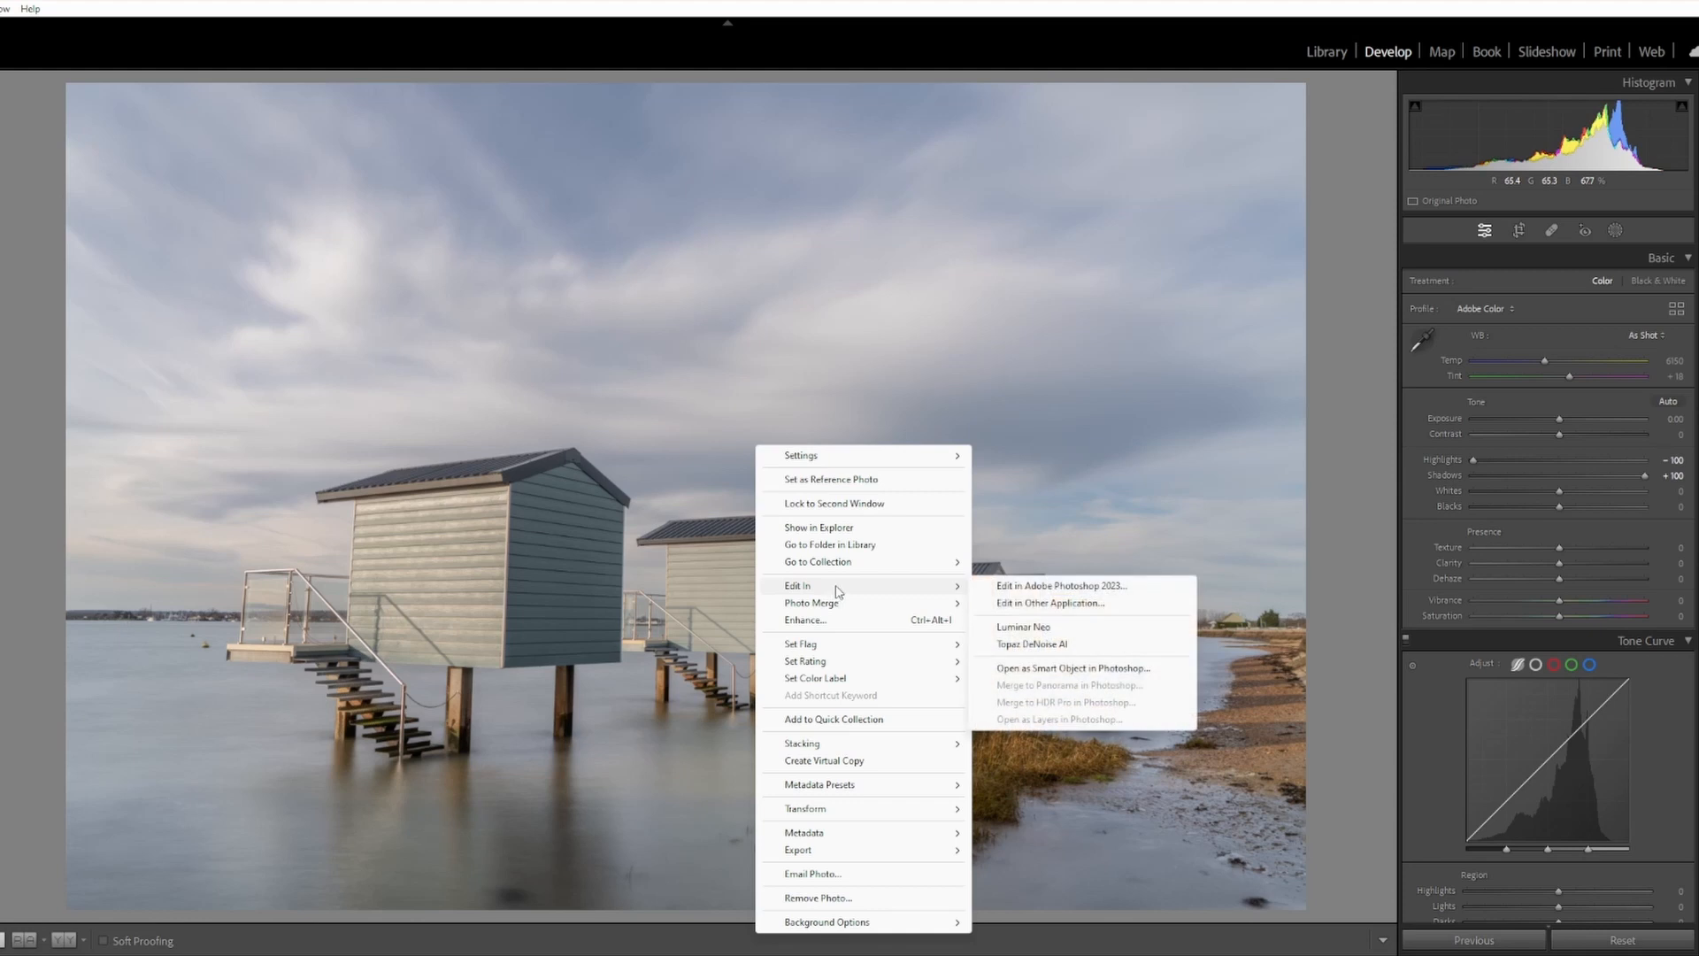
{"action": "left_click", "coordinate": [1054, 588]}
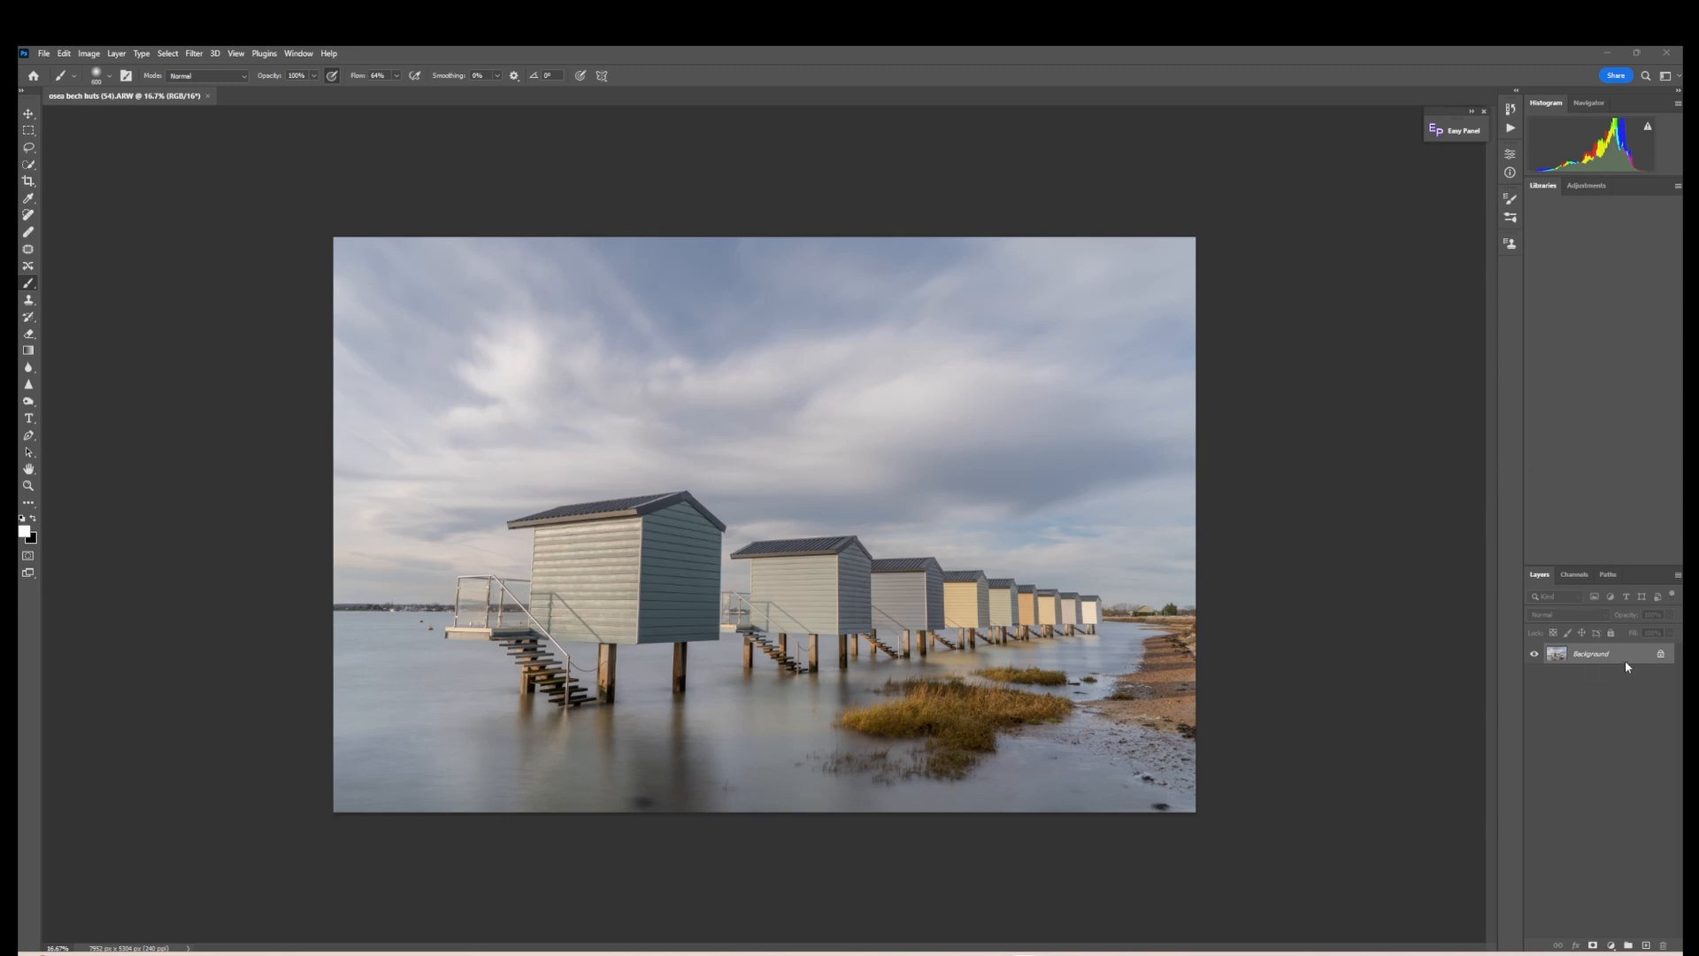
- Duplicate the Background layer and select the sky on the copy
{"action": "left_click_drag", "start_coordinate": [1622, 661], "coordinate": [1646, 946]}
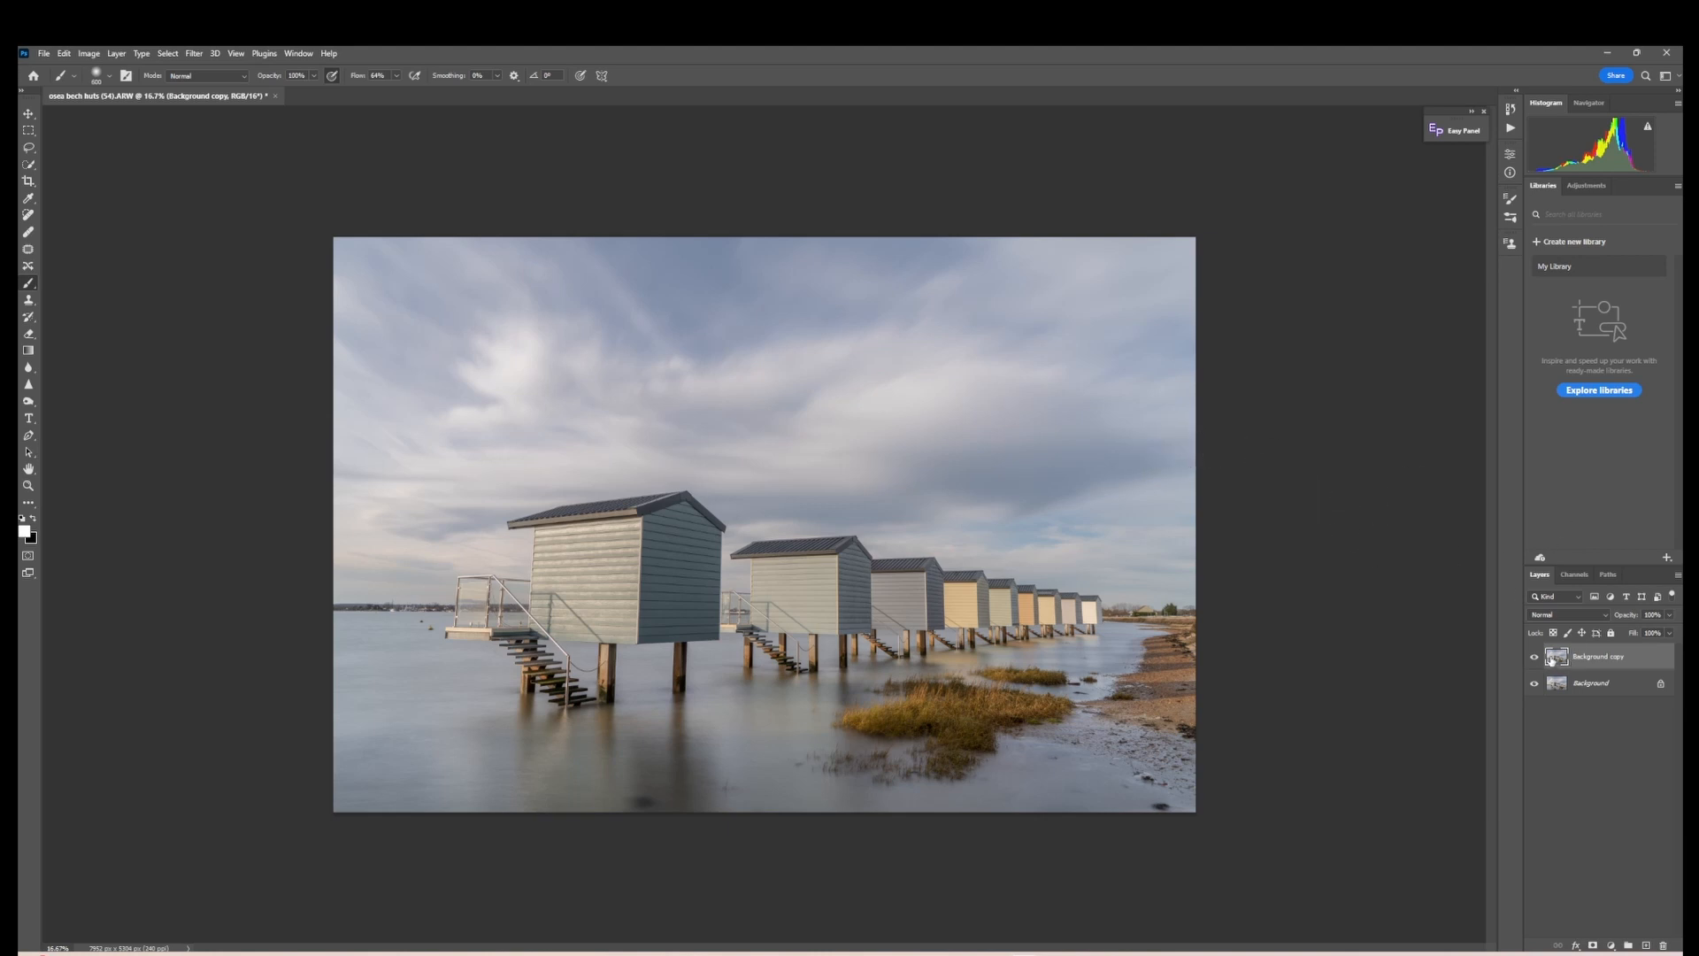
{"action": "left_click", "coordinate": [166, 57]}
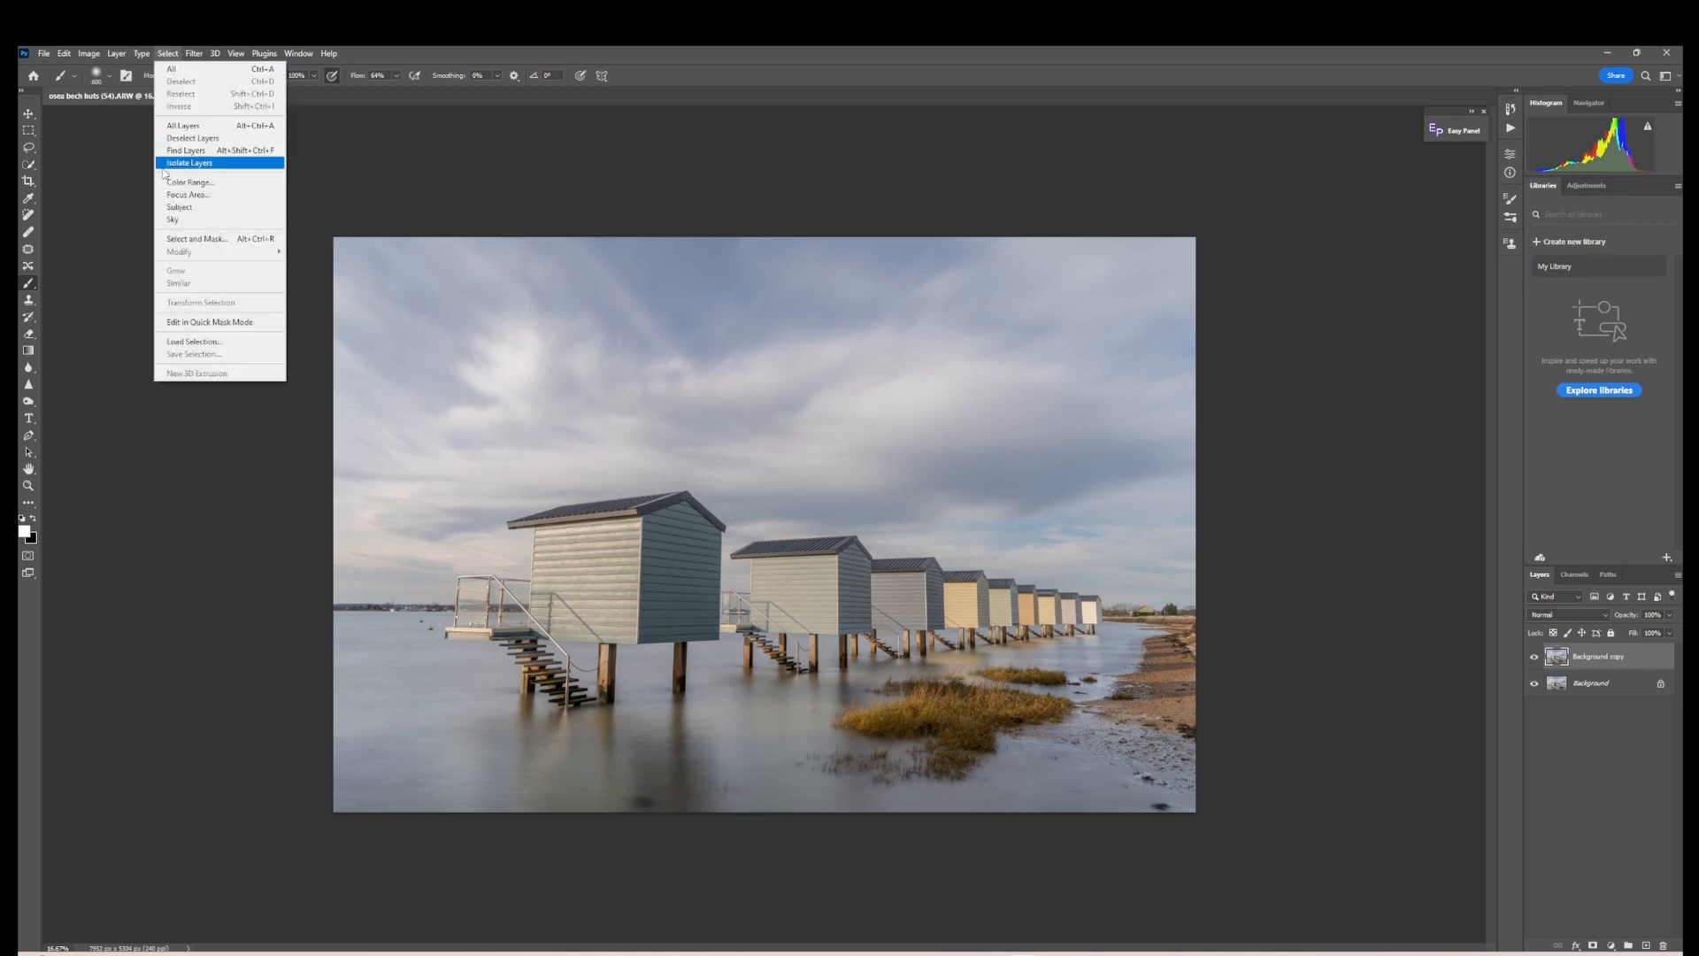
{"action": "left_click", "coordinate": [173, 219]}
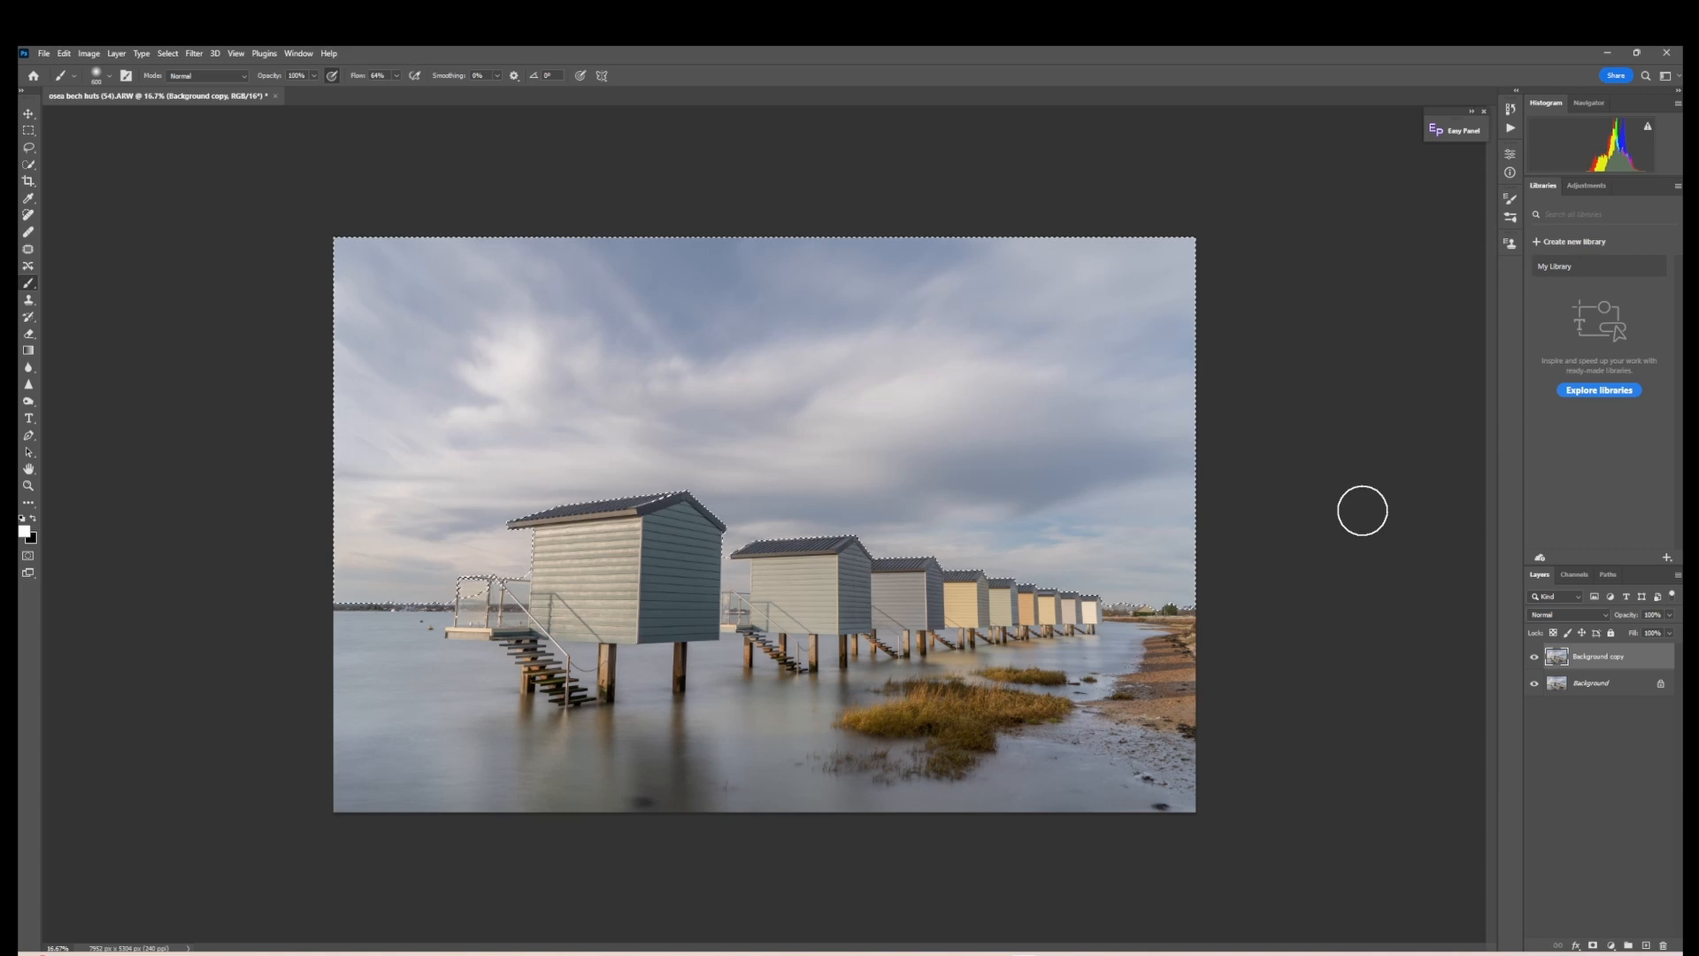
- Copy the selected sky onto a new layer and hide the Background copy and Background layers
{"action": "left_click", "coordinate": [62, 54]}
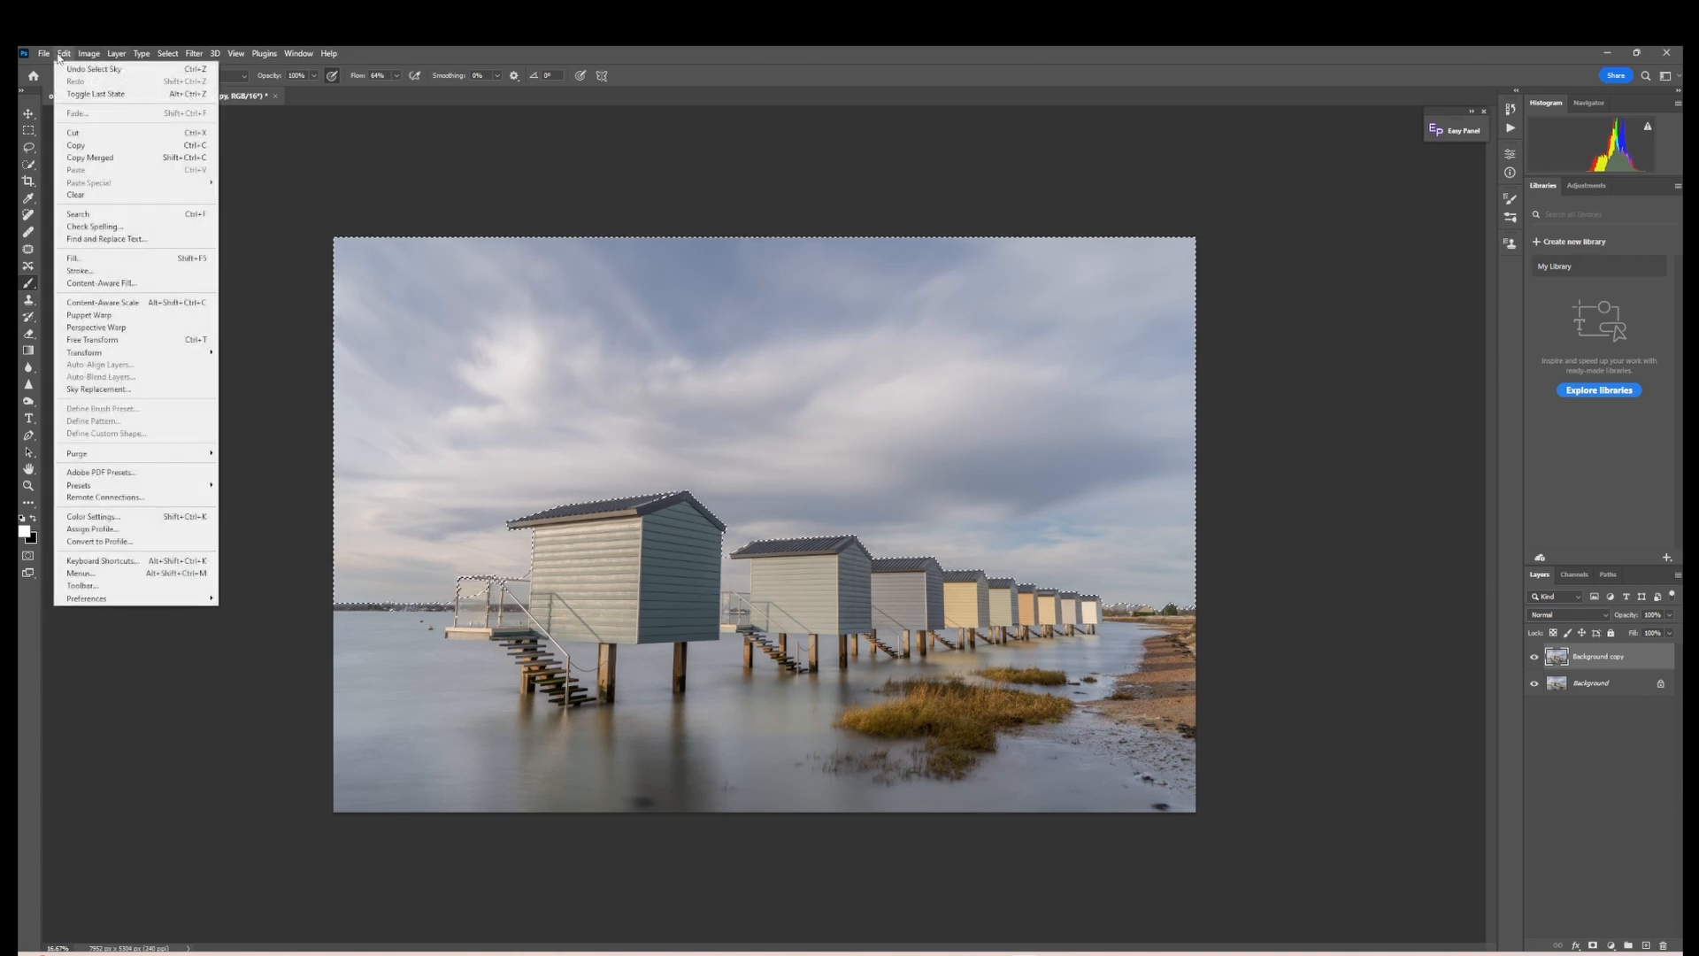
{"action": "left_click", "coordinate": [74, 147]}
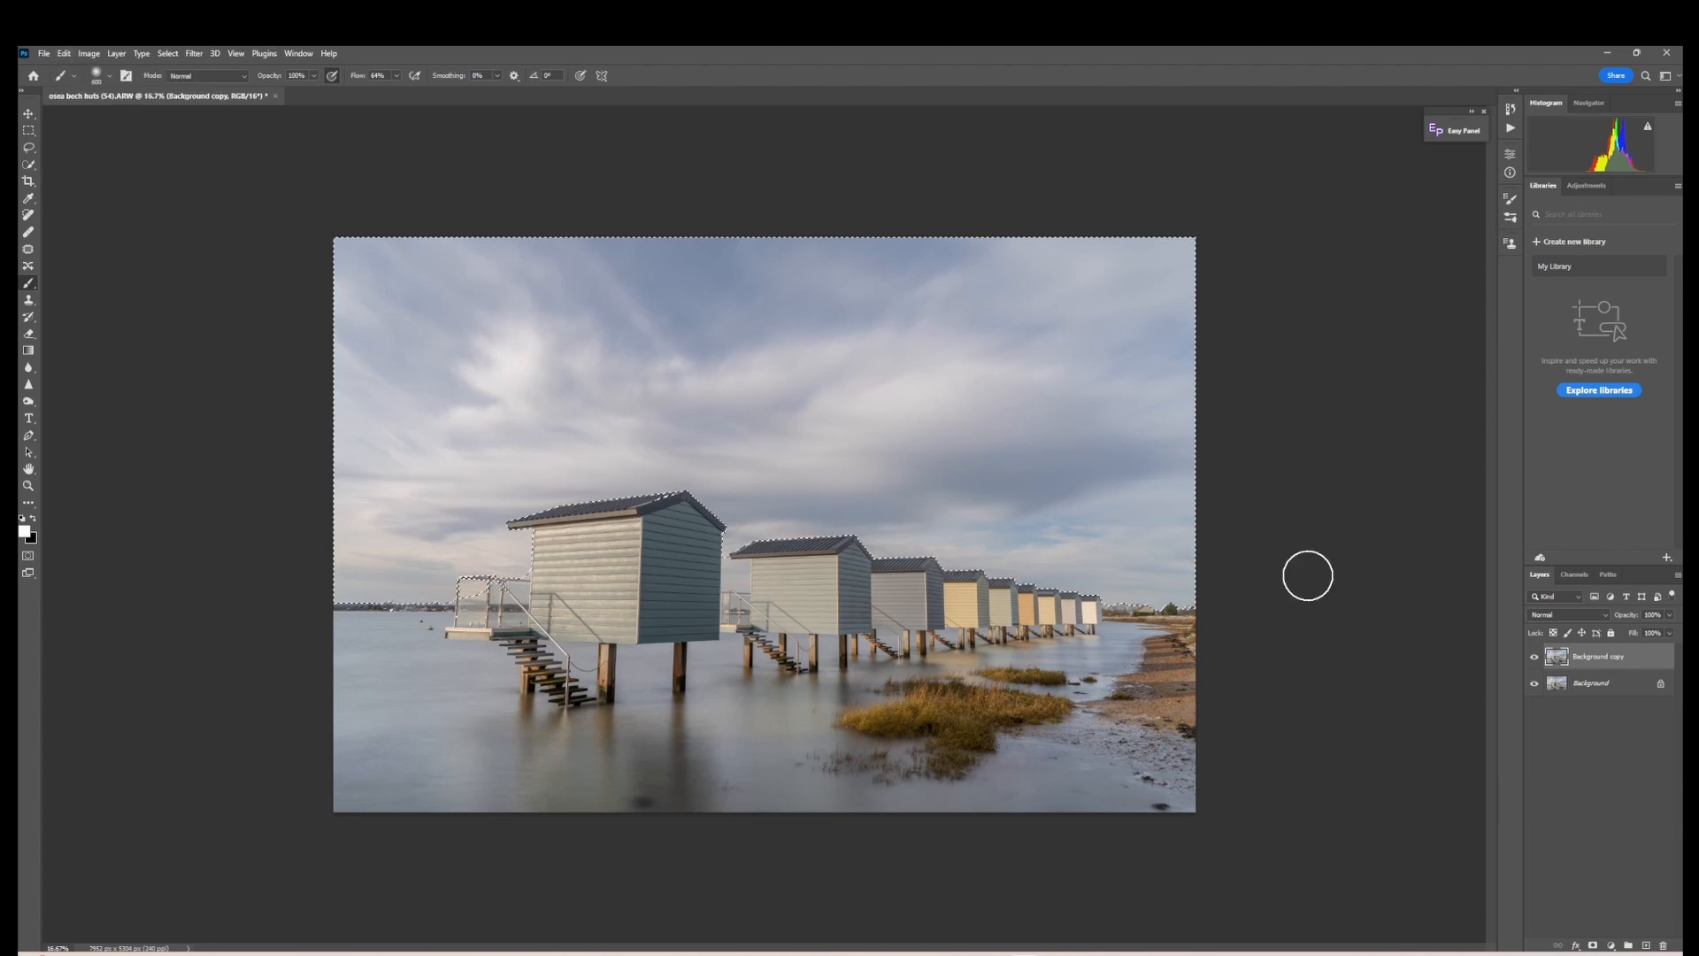
{"action": "left_click", "coordinate": [1645, 946]}
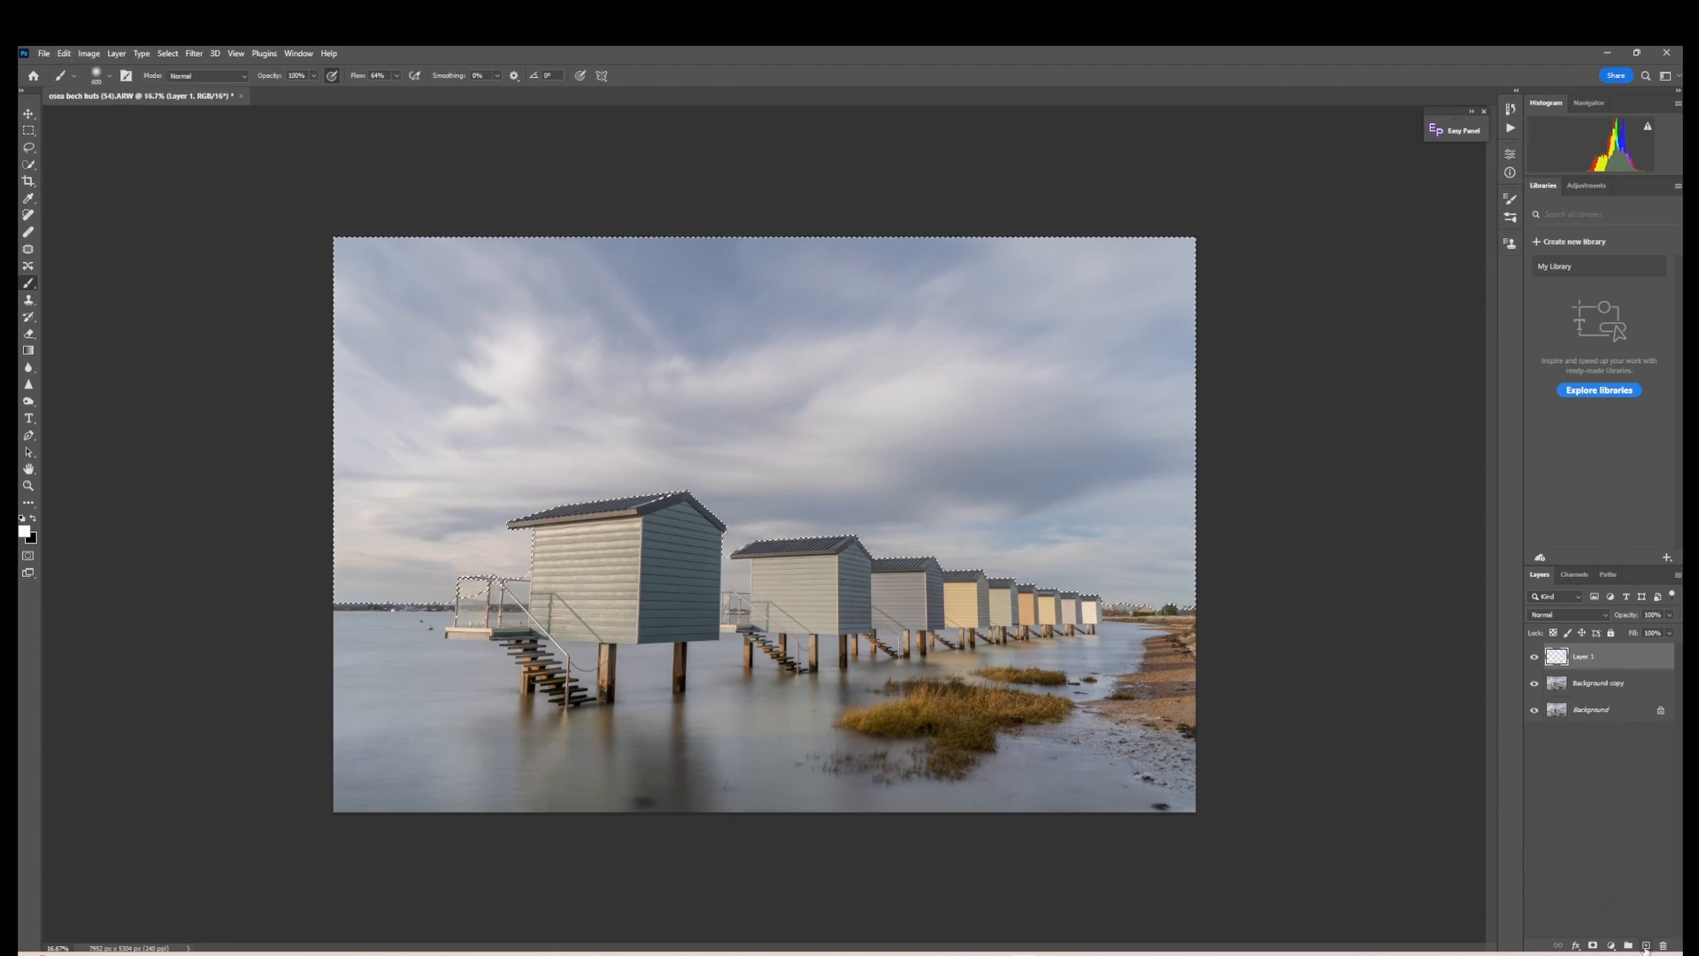
{"action": "left_click", "coordinate": [62, 55]}
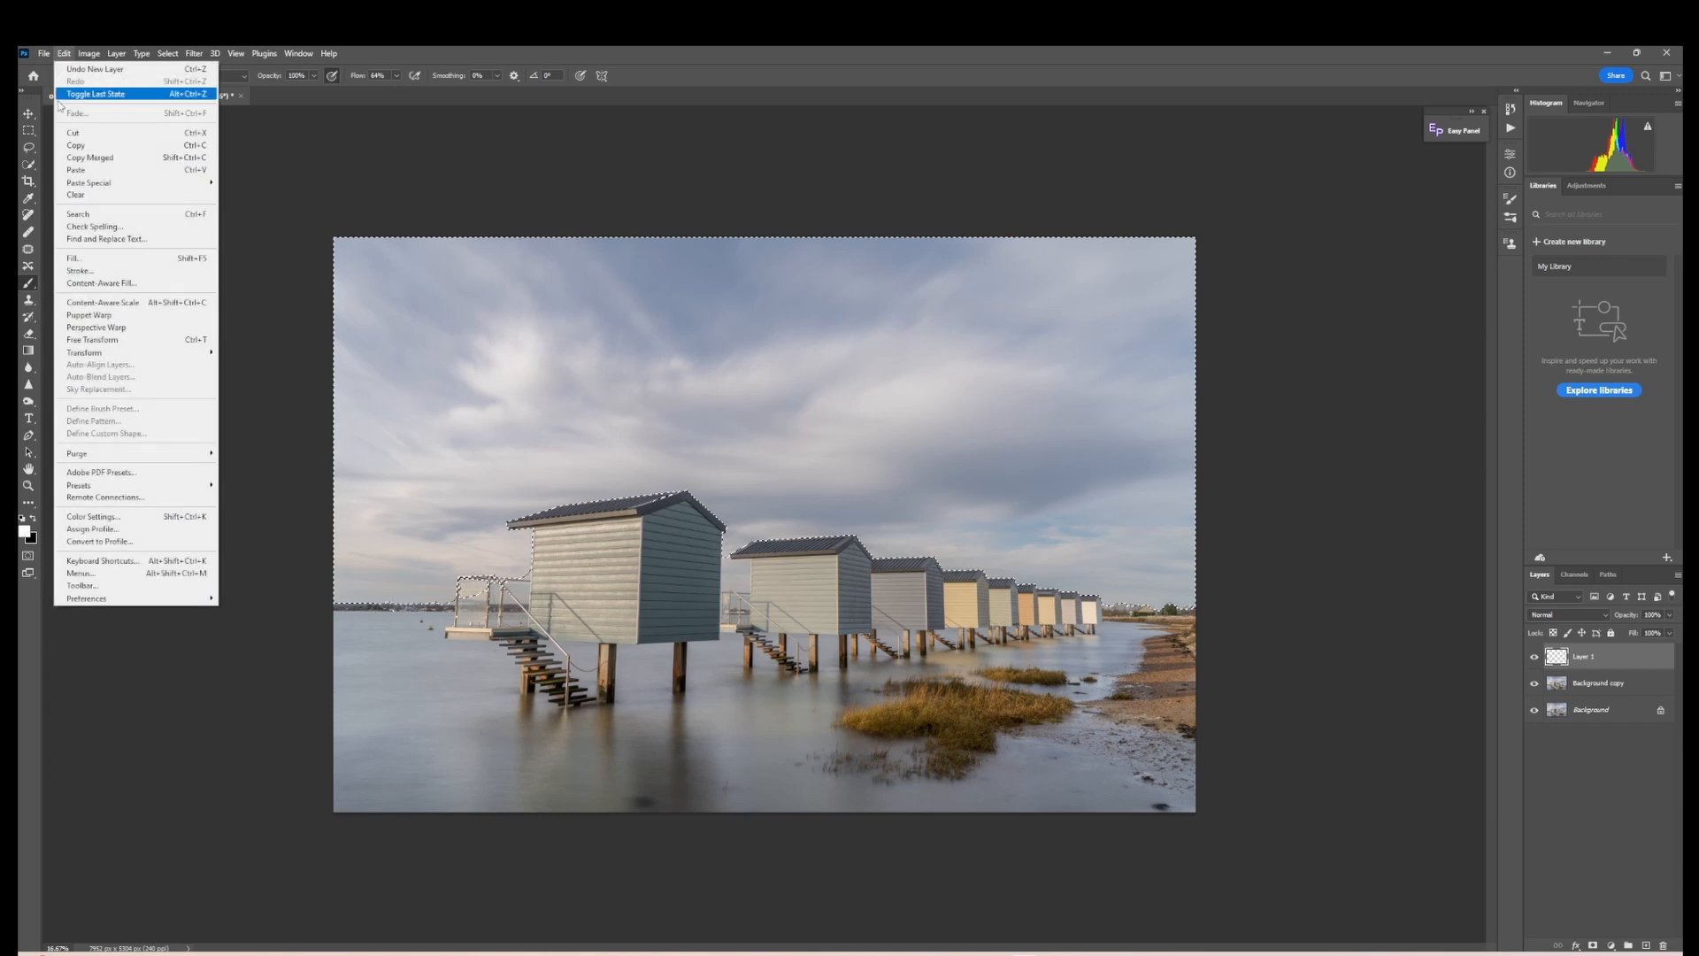
{"action": "left_click", "coordinate": [80, 171]}
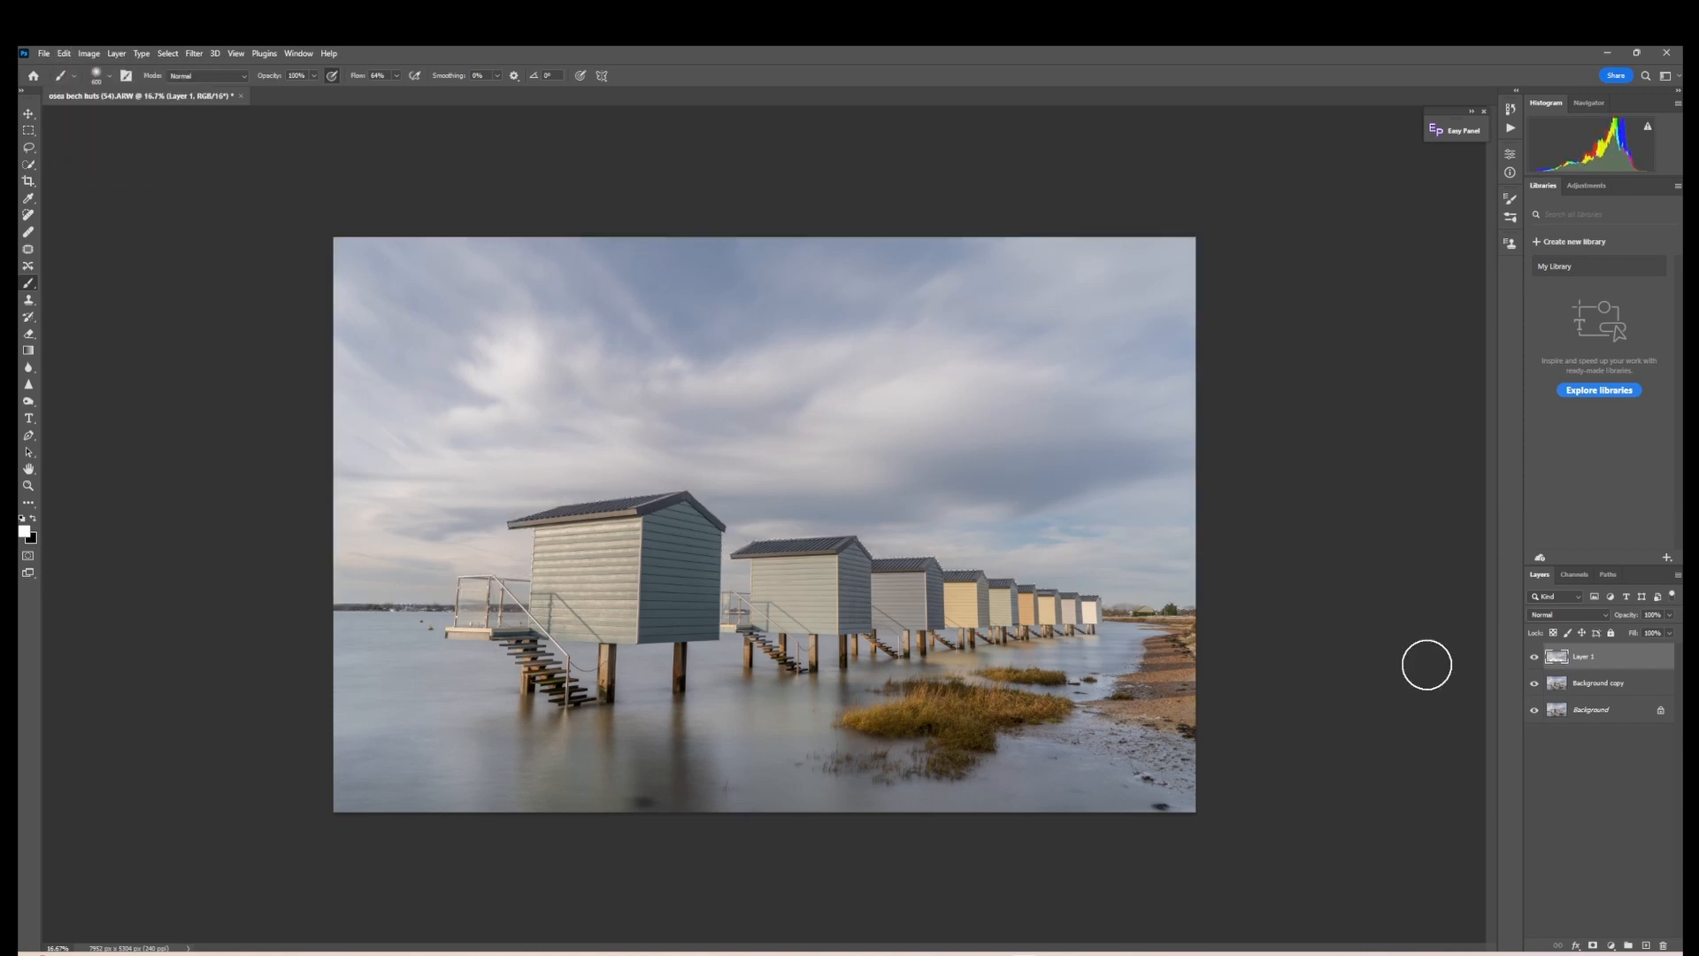
{"action": "left_click", "coordinate": [1534, 682]}
{"action": "left_click", "coordinate": [1534, 709]}
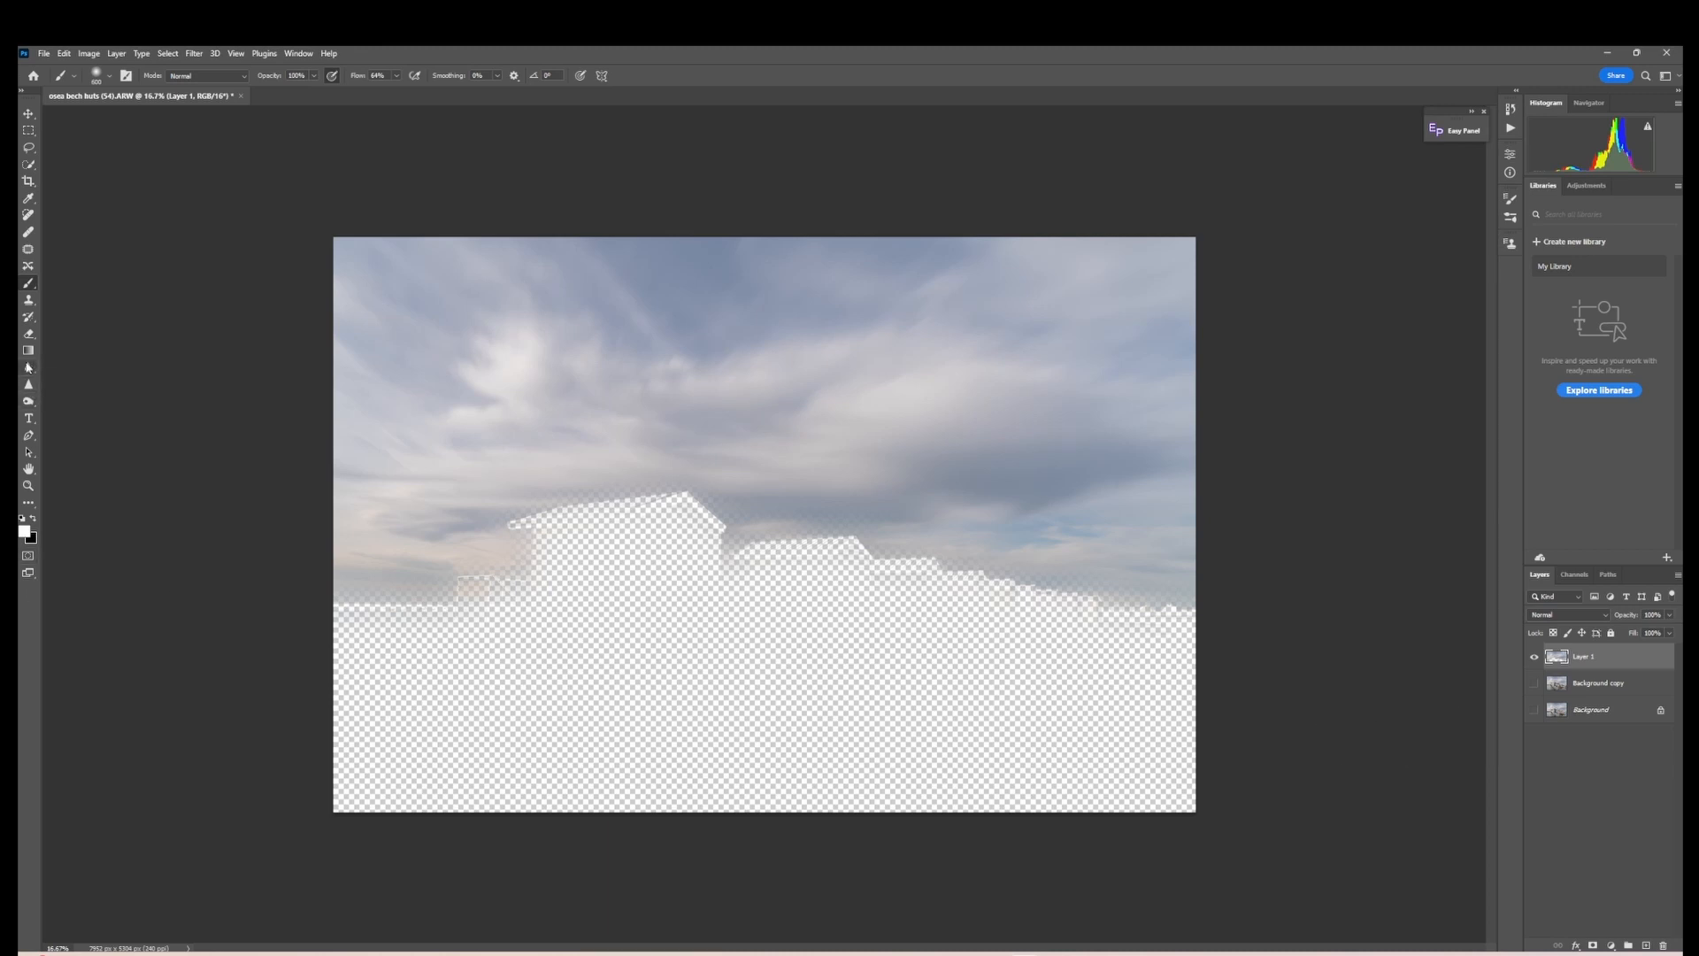
- Lasso the transparent area together with the sky just above the hut rooflines and open the selection in Content-Aware Fill
{"action": "left_click", "coordinate": [30, 149]}
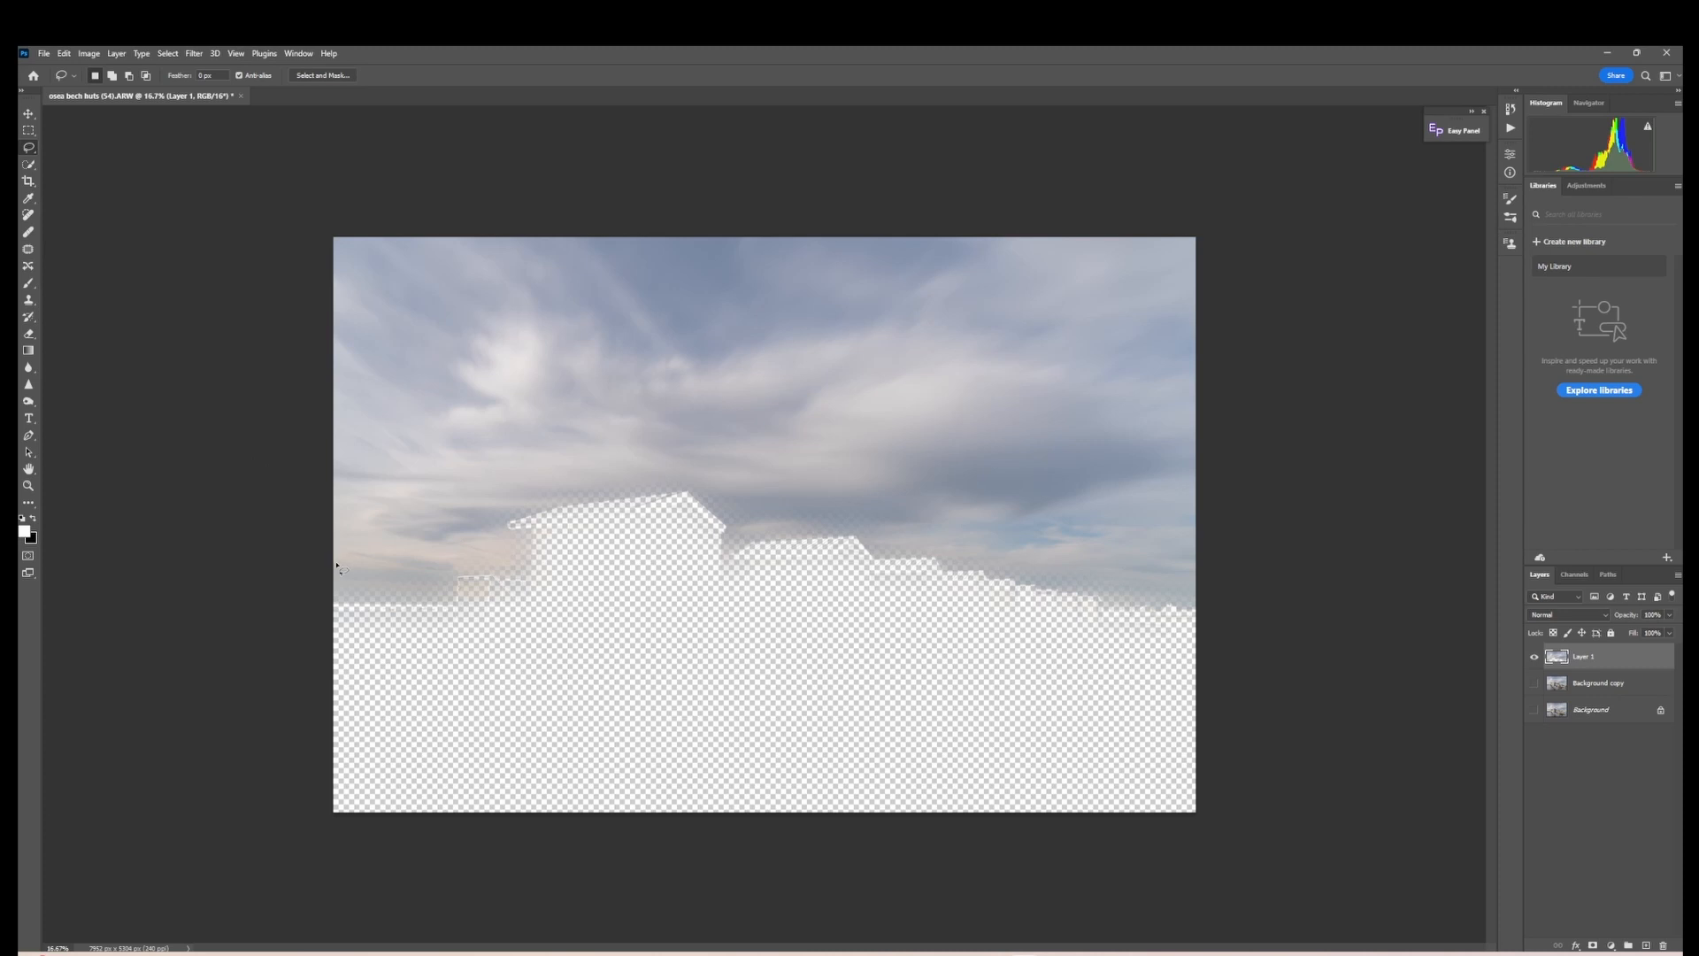
{"action": "mouse_move", "coordinate": [337, 566]}
{"action": "left_mouse_down"}
{"action": "mouse_move", "coordinate": [381, 564]}
{"action": "mouse_move", "coordinate": [471, 490]}
{"action": "mouse_move", "coordinate": [570, 472]}
{"action": "mouse_move", "coordinate": [1152, 524]}
{"action": "mouse_move", "coordinate": [1216, 574]}
{"action": "mouse_move", "coordinate": [1247, 721]}
{"action": "mouse_move", "coordinate": [1247, 856]}
{"action": "mouse_move", "coordinate": [828, 896]}
{"action": "mouse_move", "coordinate": [319, 837]}
{"action": "mouse_move", "coordinate": [337, 561]}
{"action": "left_mouse_up"}
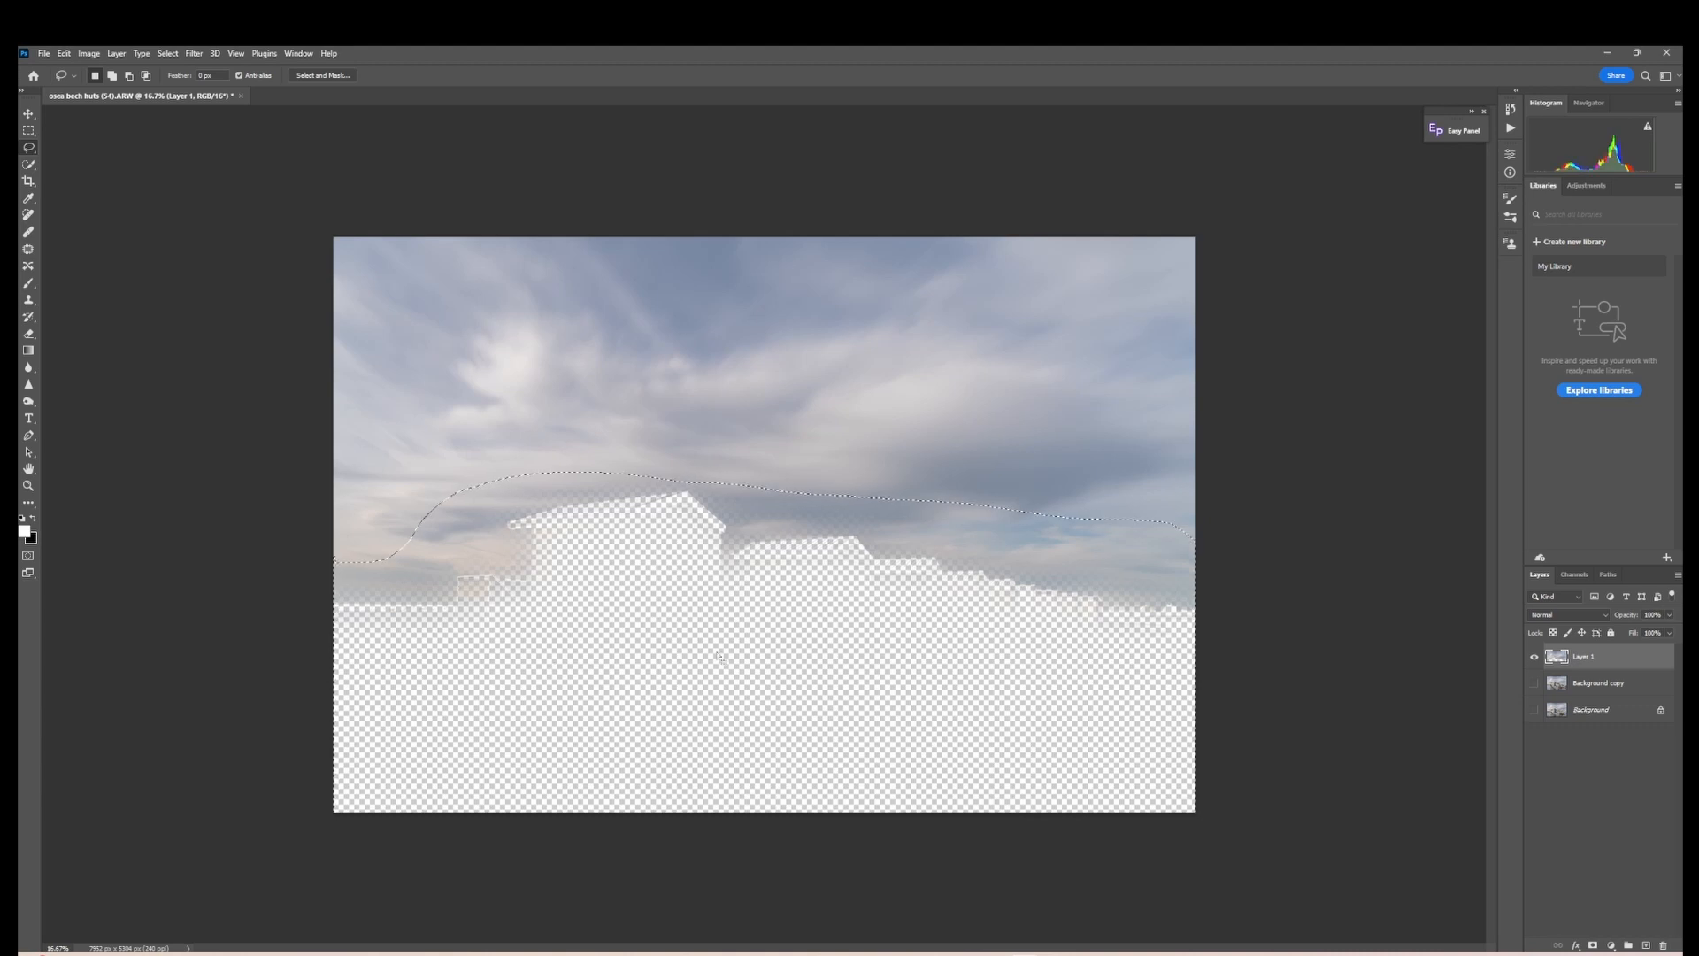
{"action": "right_click", "coordinate": [719, 657]}
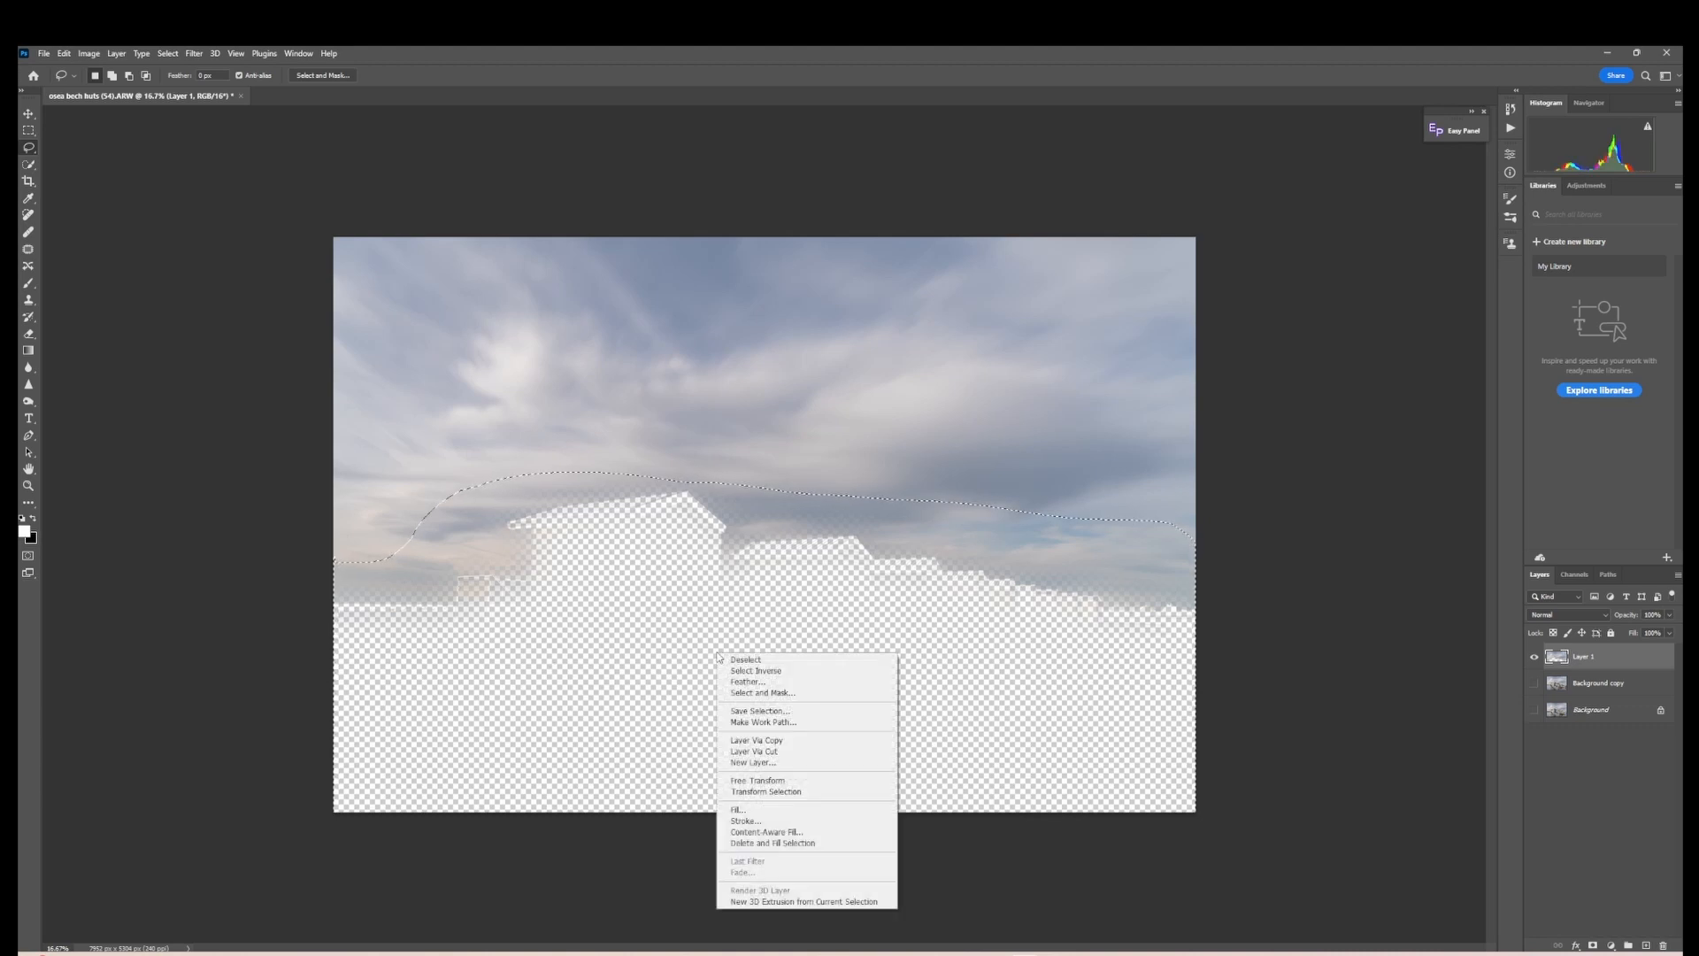
{"action": "left_click", "coordinate": [766, 832]}
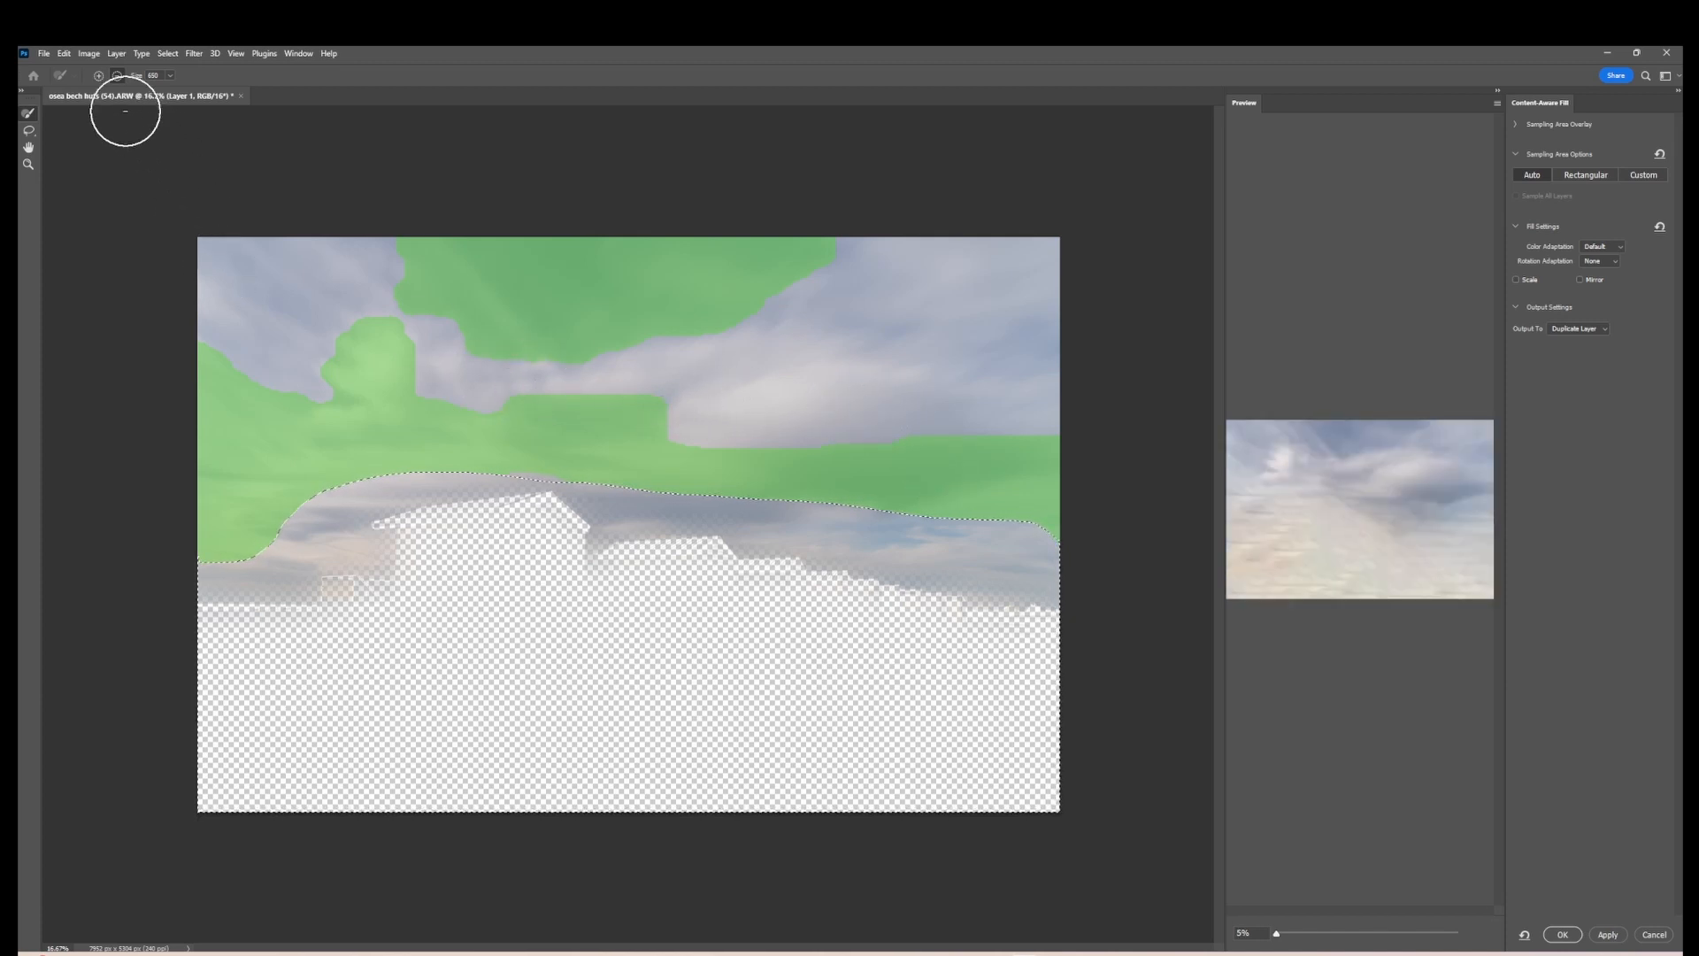
- Add the whole remaining sky to the sampling area, output the fill to a duplicate layer and deselect
{"action": "left_click", "coordinate": [98, 77]}
{"action": "mouse_move", "coordinate": [304, 266]}
{"action": "left_mouse_down"}
{"action": "mouse_move", "coordinate": [292, 312]}
{"action": "mouse_move", "coordinate": [346, 306]}
{"action": "mouse_move", "coordinate": [303, 284]}
{"action": "mouse_move", "coordinate": [352, 260]}
{"action": "mouse_move", "coordinate": [169, 258]}
{"action": "mouse_move", "coordinate": [410, 252]}
{"action": "mouse_move", "coordinate": [248, 324]}
{"action": "mouse_move", "coordinate": [258, 366]}
{"action": "mouse_move", "coordinate": [498, 372]}
{"action": "mouse_move", "coordinate": [327, 377]}
{"action": "mouse_move", "coordinate": [754, 394]}
{"action": "mouse_move", "coordinate": [691, 396]}
{"action": "mouse_move", "coordinate": [1088, 437]}
{"action": "mouse_move", "coordinate": [635, 404]}
{"action": "mouse_move", "coordinate": [1224, 364]}
{"action": "mouse_move", "coordinate": [688, 317]}
{"action": "mouse_move", "coordinate": [1137, 301]}
{"action": "mouse_move", "coordinate": [838, 241]}
{"action": "mouse_move", "coordinate": [965, 265]}
{"action": "mouse_move", "coordinate": [561, 327]}
{"action": "mouse_move", "coordinate": [897, 428]}
{"action": "mouse_move", "coordinate": [670, 418]}
{"action": "mouse_move", "coordinate": [860, 447]}
{"action": "mouse_move", "coordinate": [438, 326]}
{"action": "left_mouse_up"}
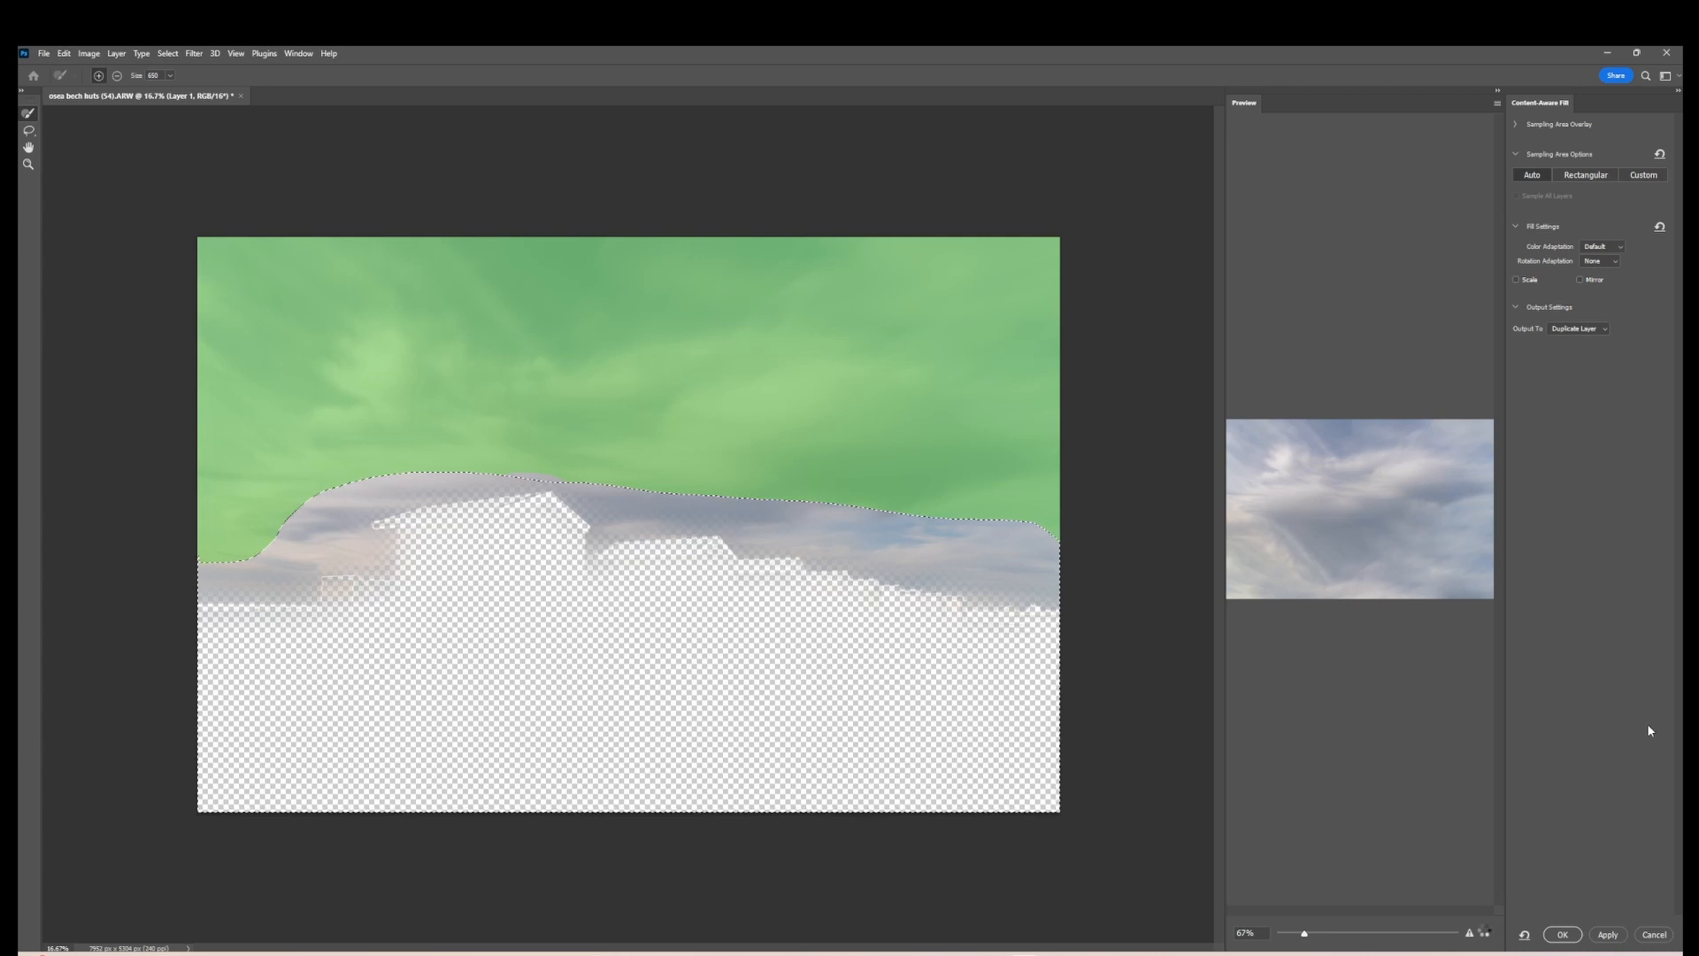
{"action": "left_click", "coordinate": [1564, 933]}
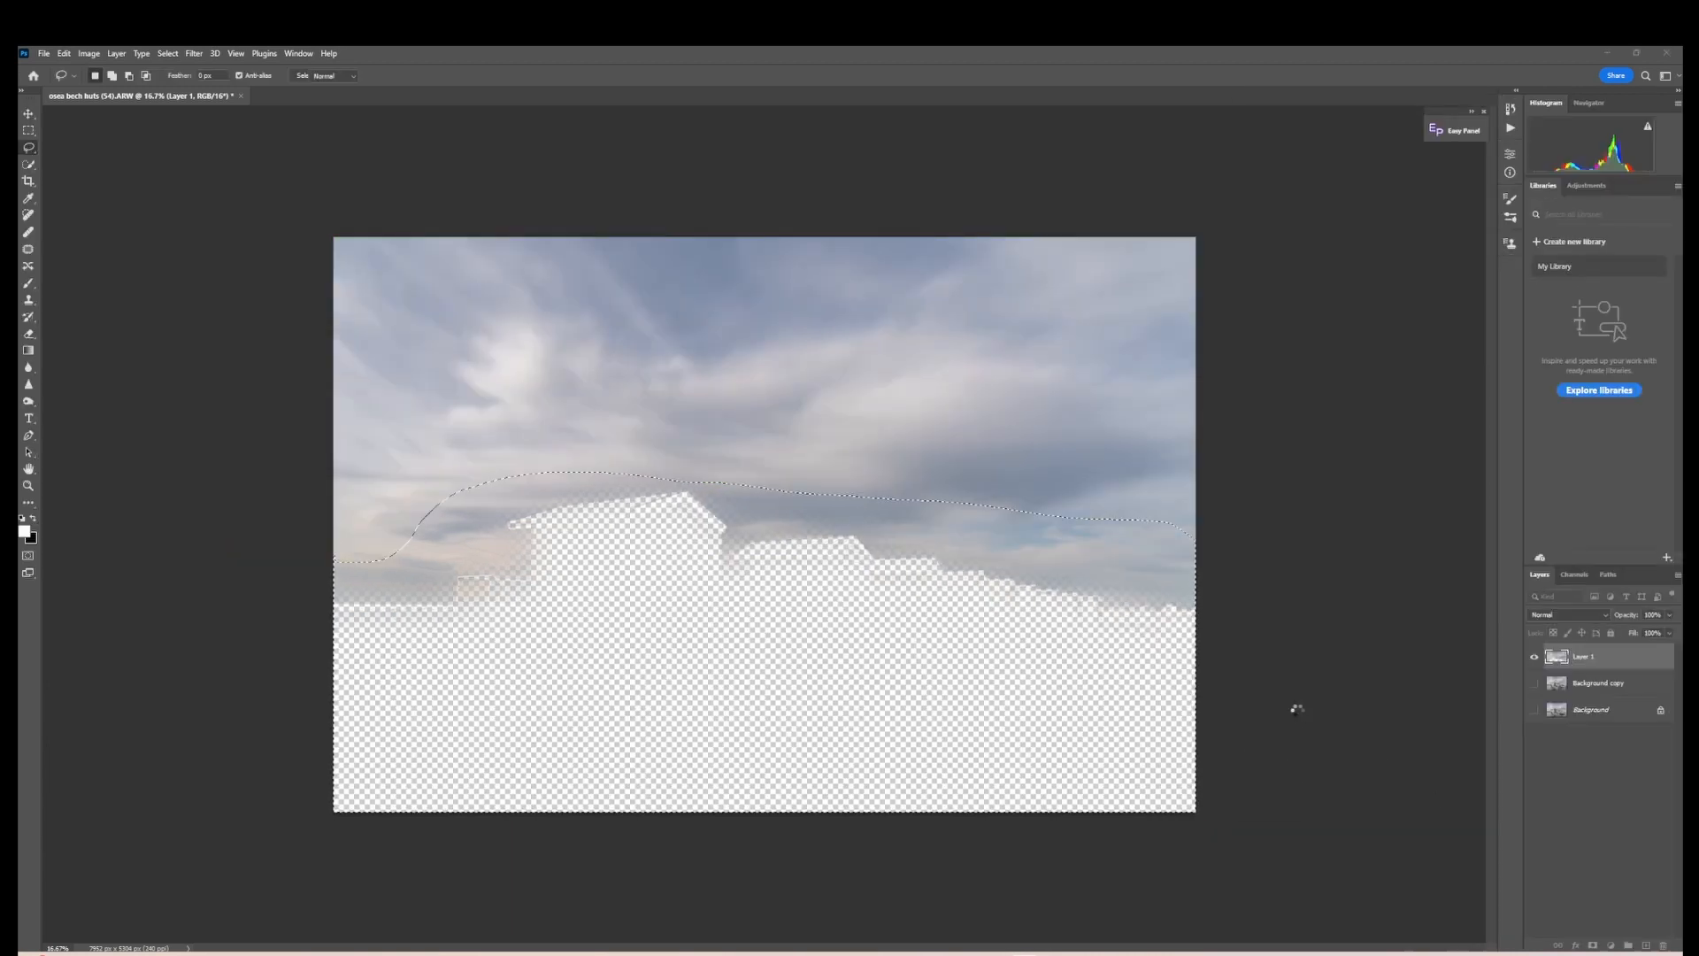
{"action": "key", "text": "alt+s"}
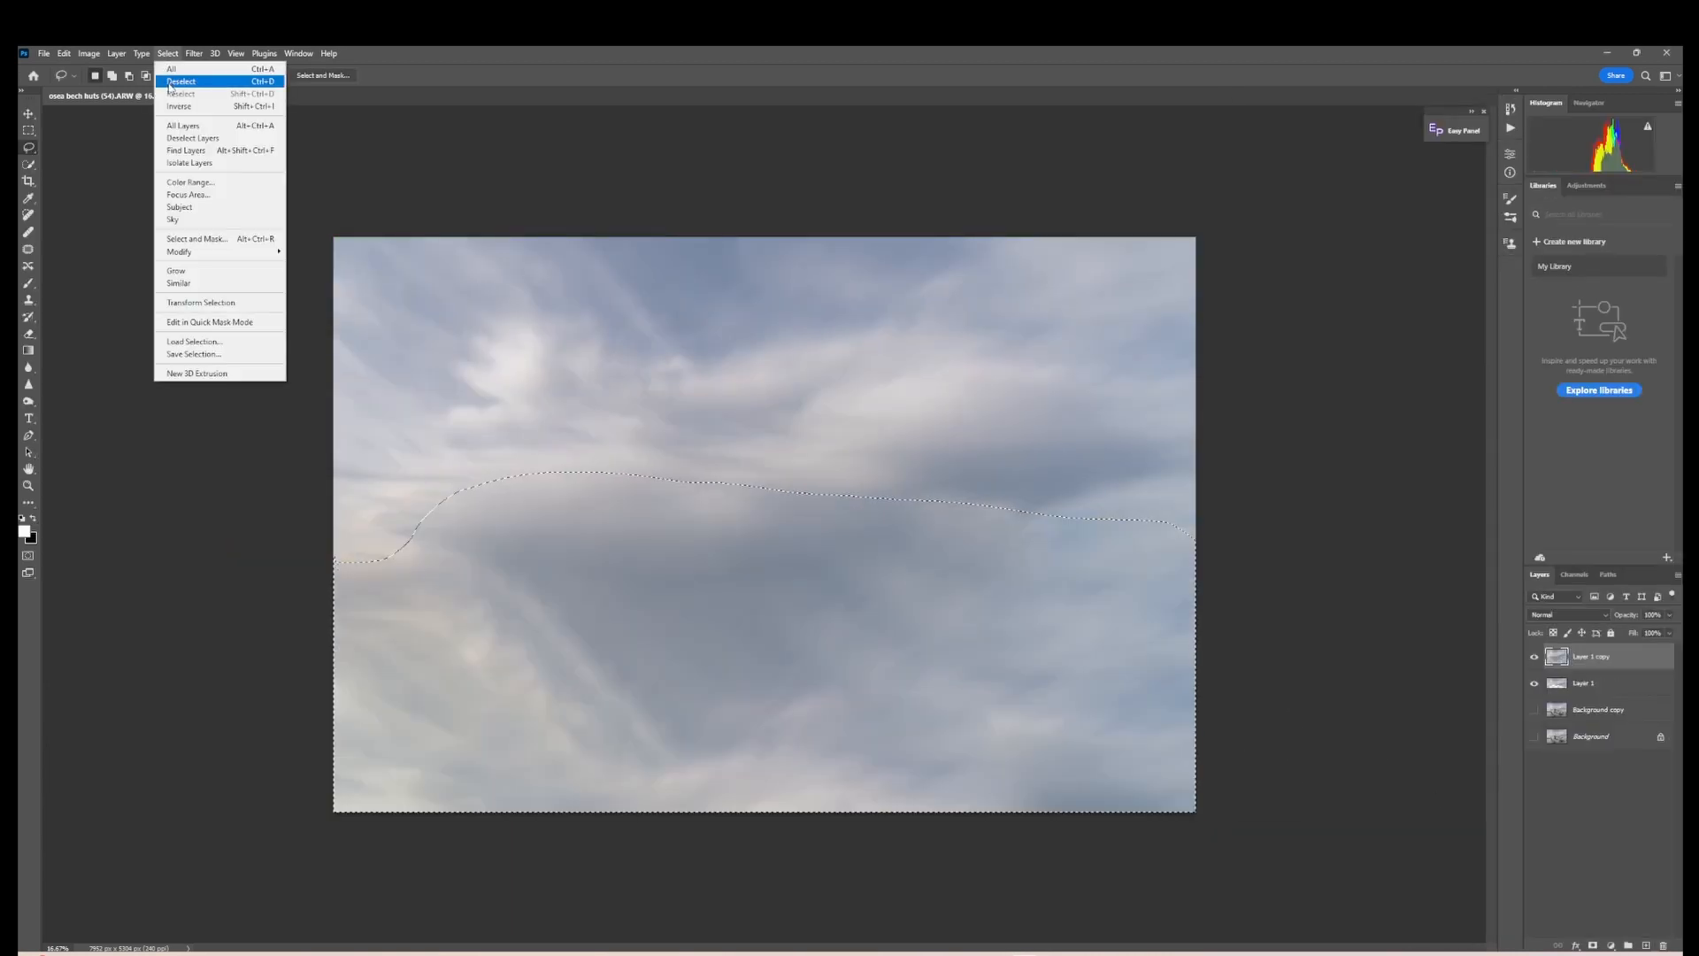
{"action": "key", "text": "d"}
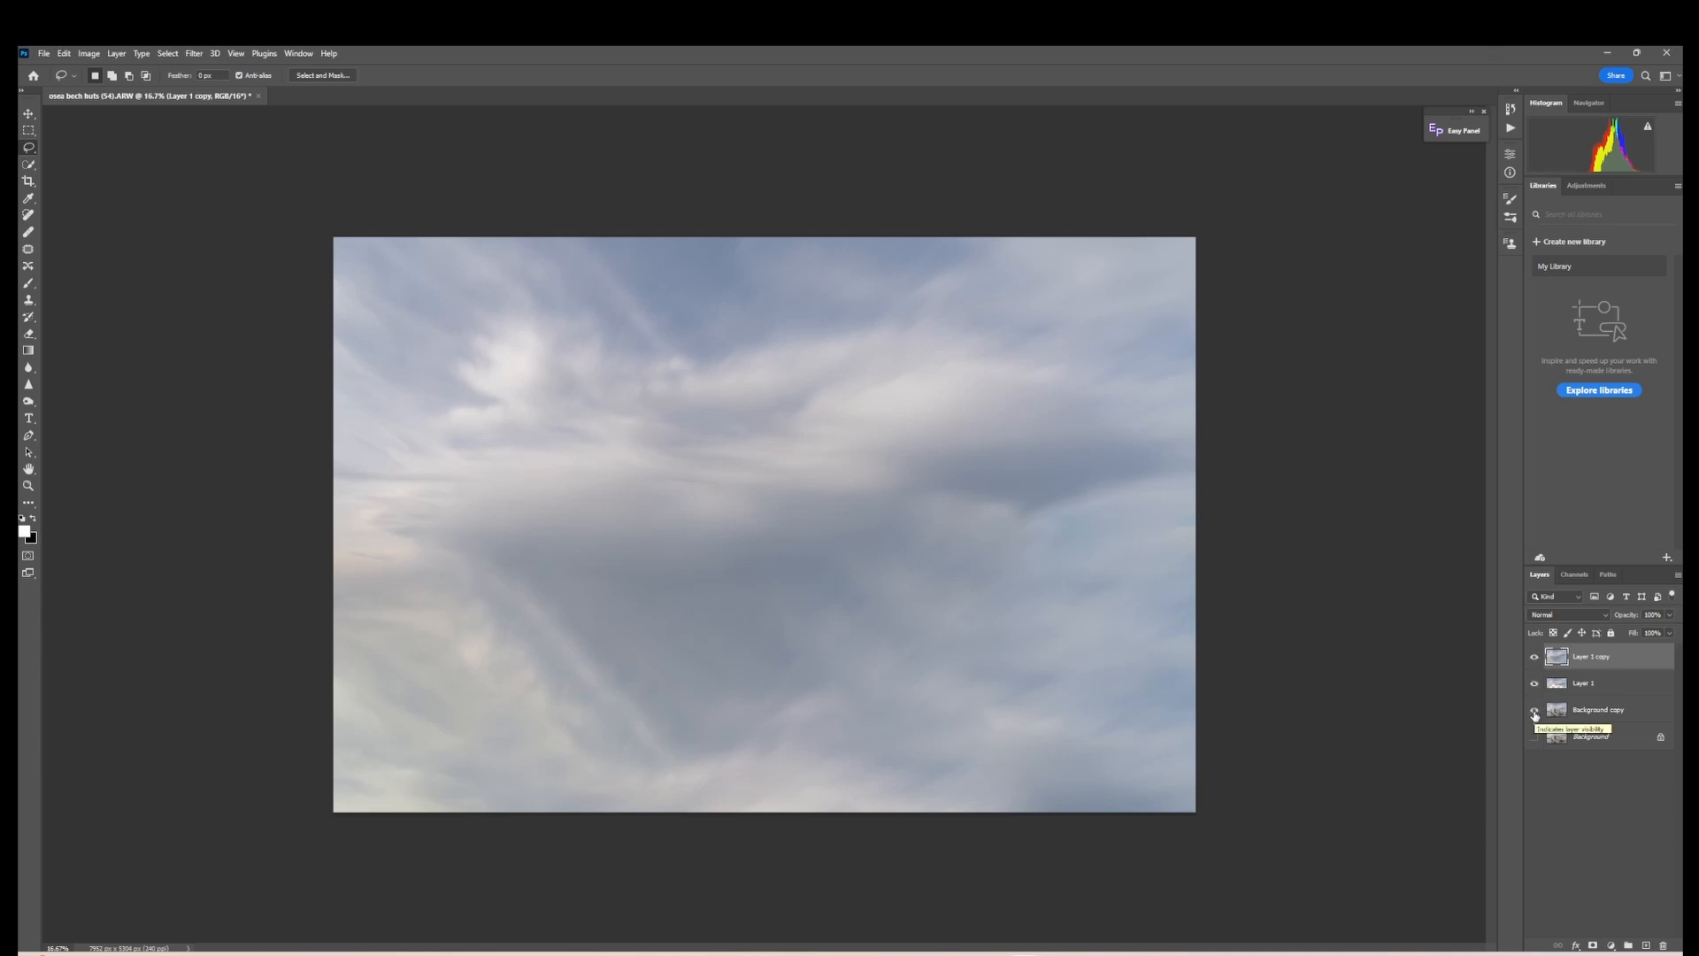
- Leave only the Background copy layer visible and active, and select its subject, the beach huts
{"action": "left_click", "coordinate": [1535, 659]}
{"action": "left_click", "coordinate": [1534, 659]}
{"action": "left_click", "coordinate": [1562, 717]}
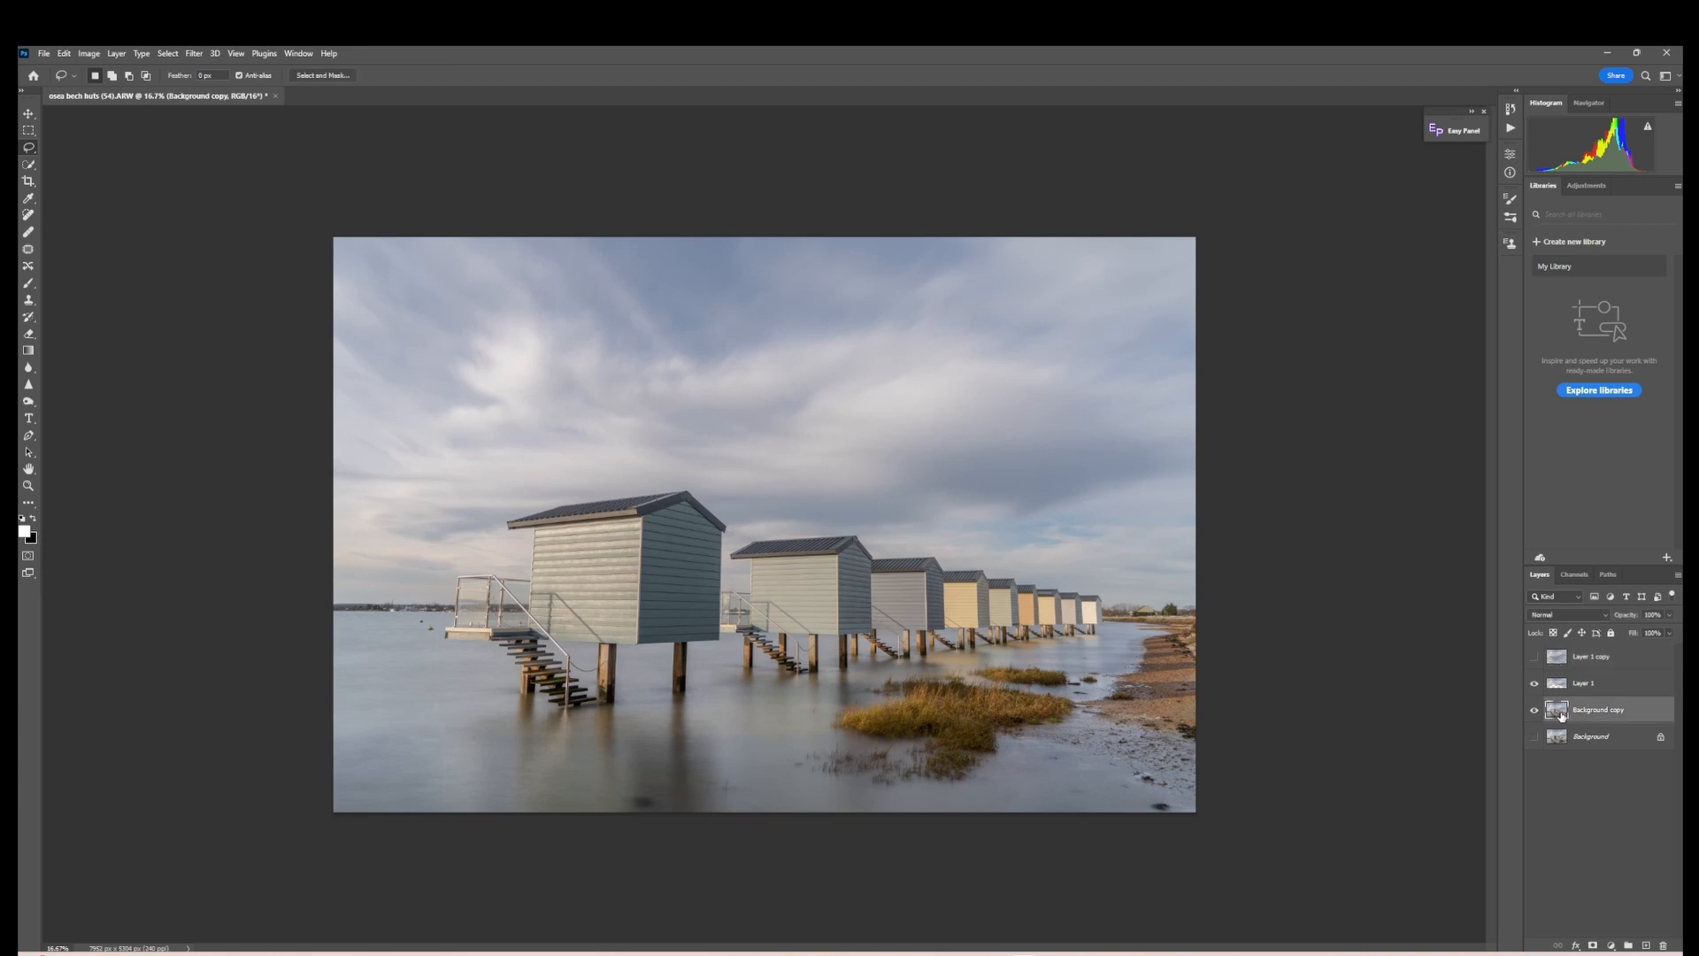
{"action": "left_click", "coordinate": [1534, 685]}
{"action": "left_click", "coordinate": [175, 55]}
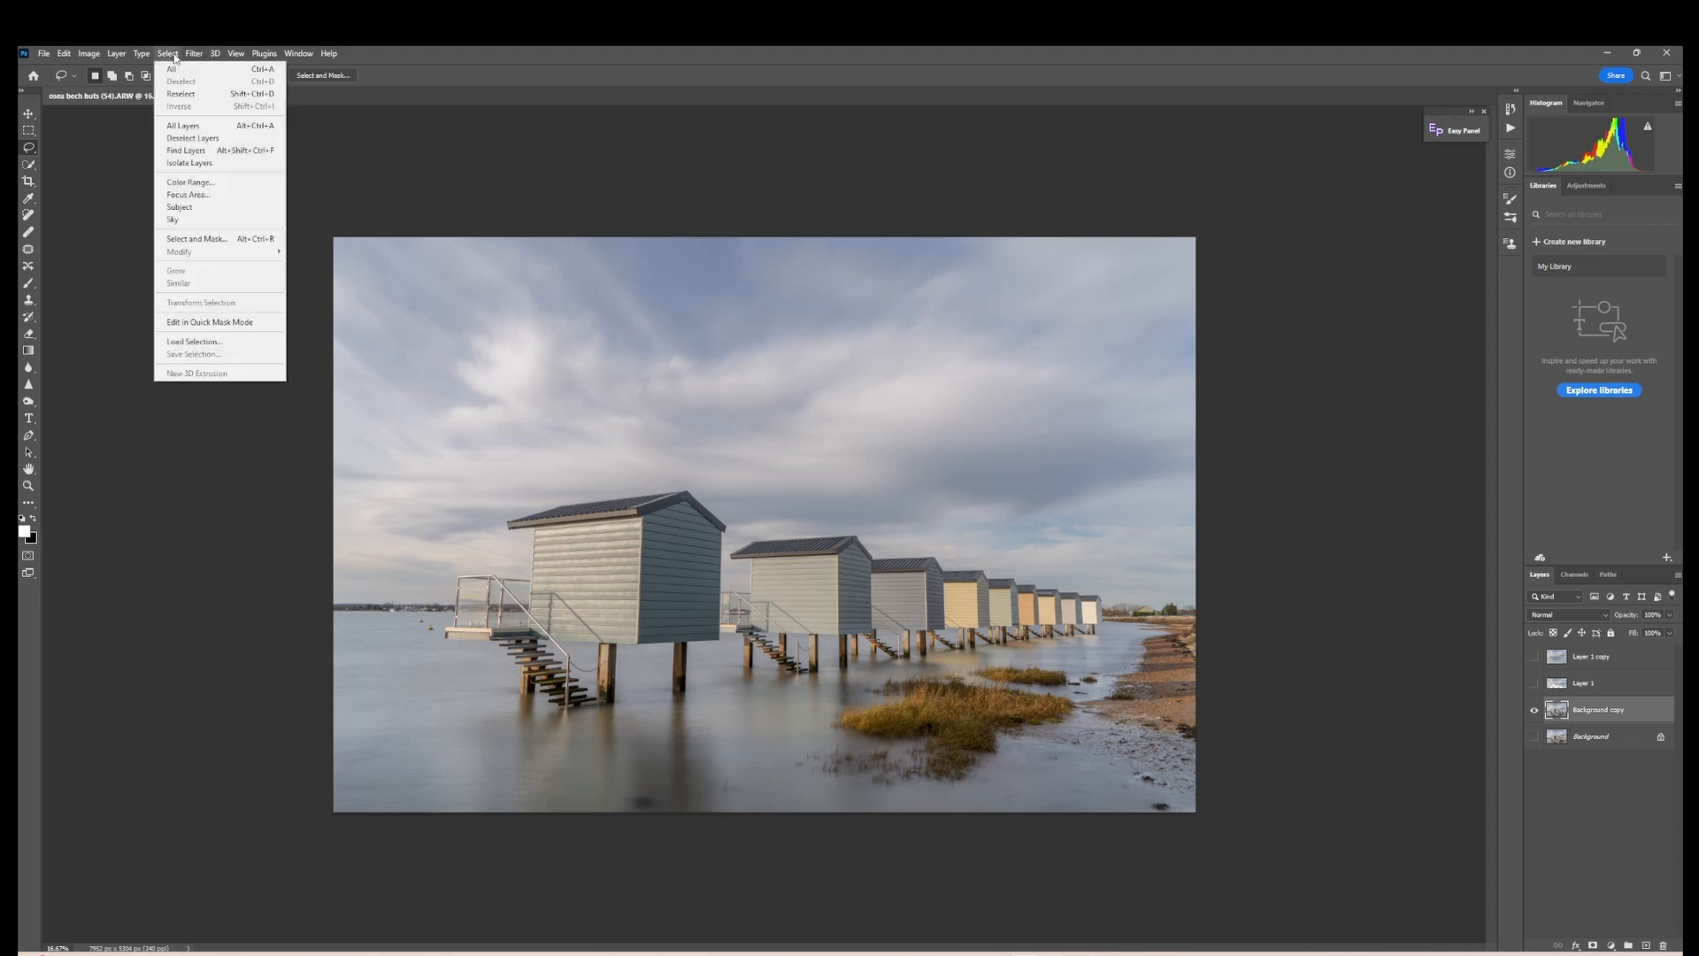
{"action": "left_click", "coordinate": [178, 208]}
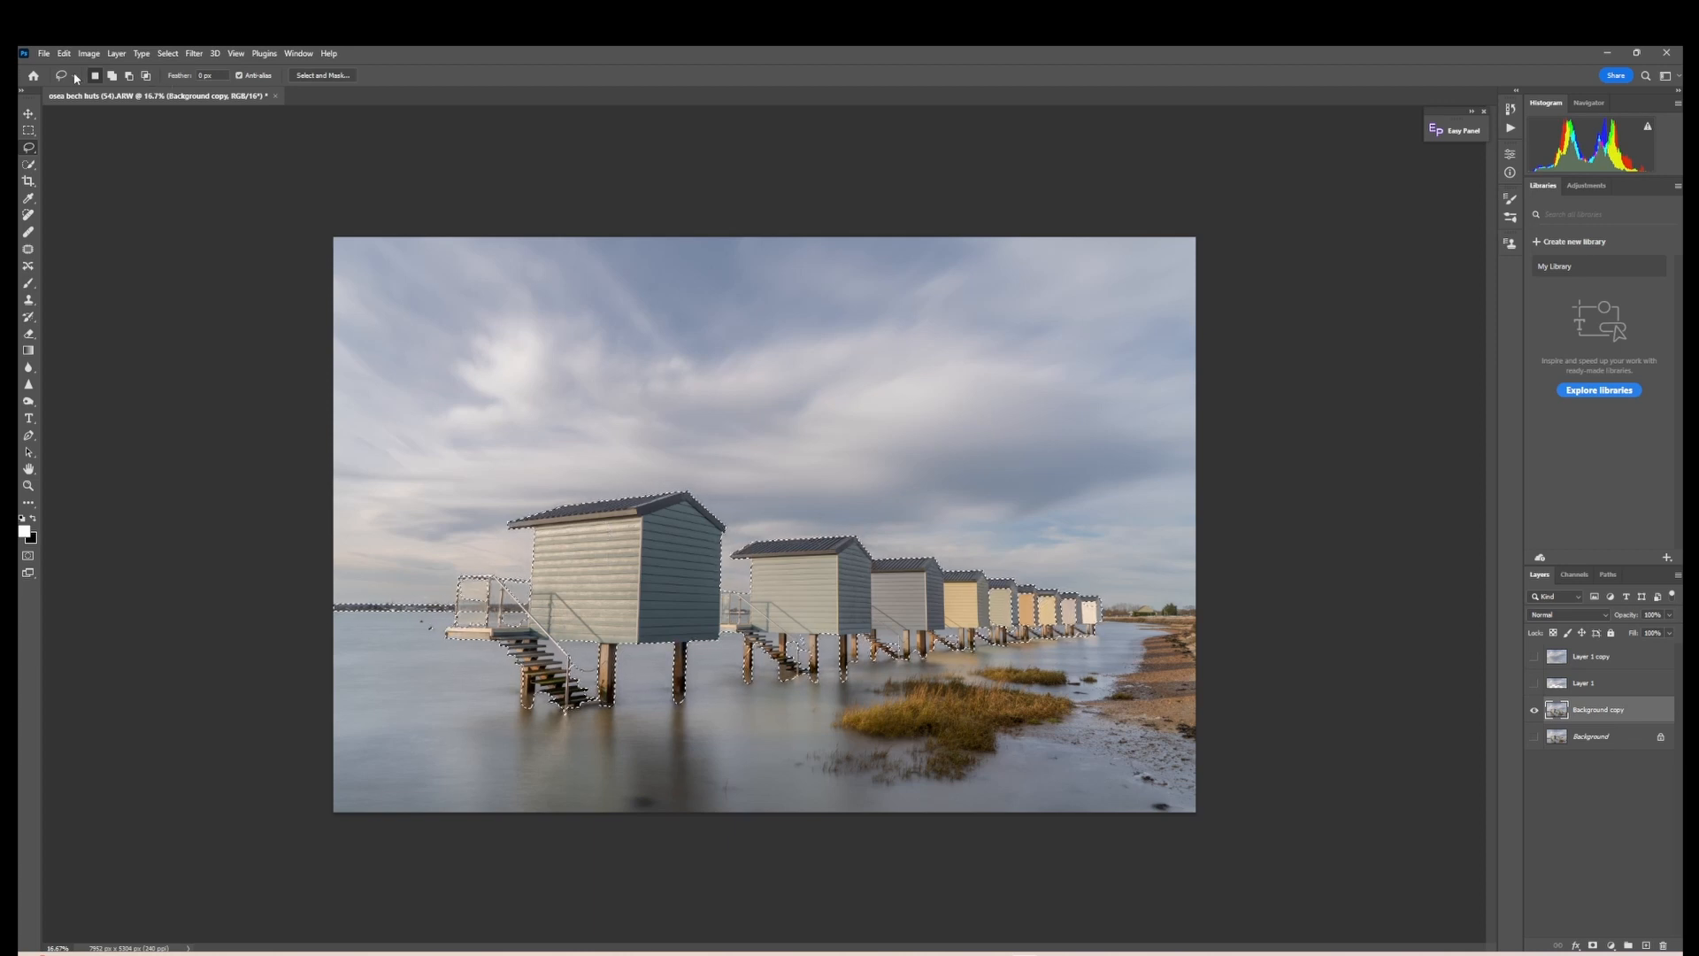
- Subtract the distant shoreline beside the nearest hut from the selection with the Quick Selection tool
{"action": "left_click", "coordinate": [29, 167]}
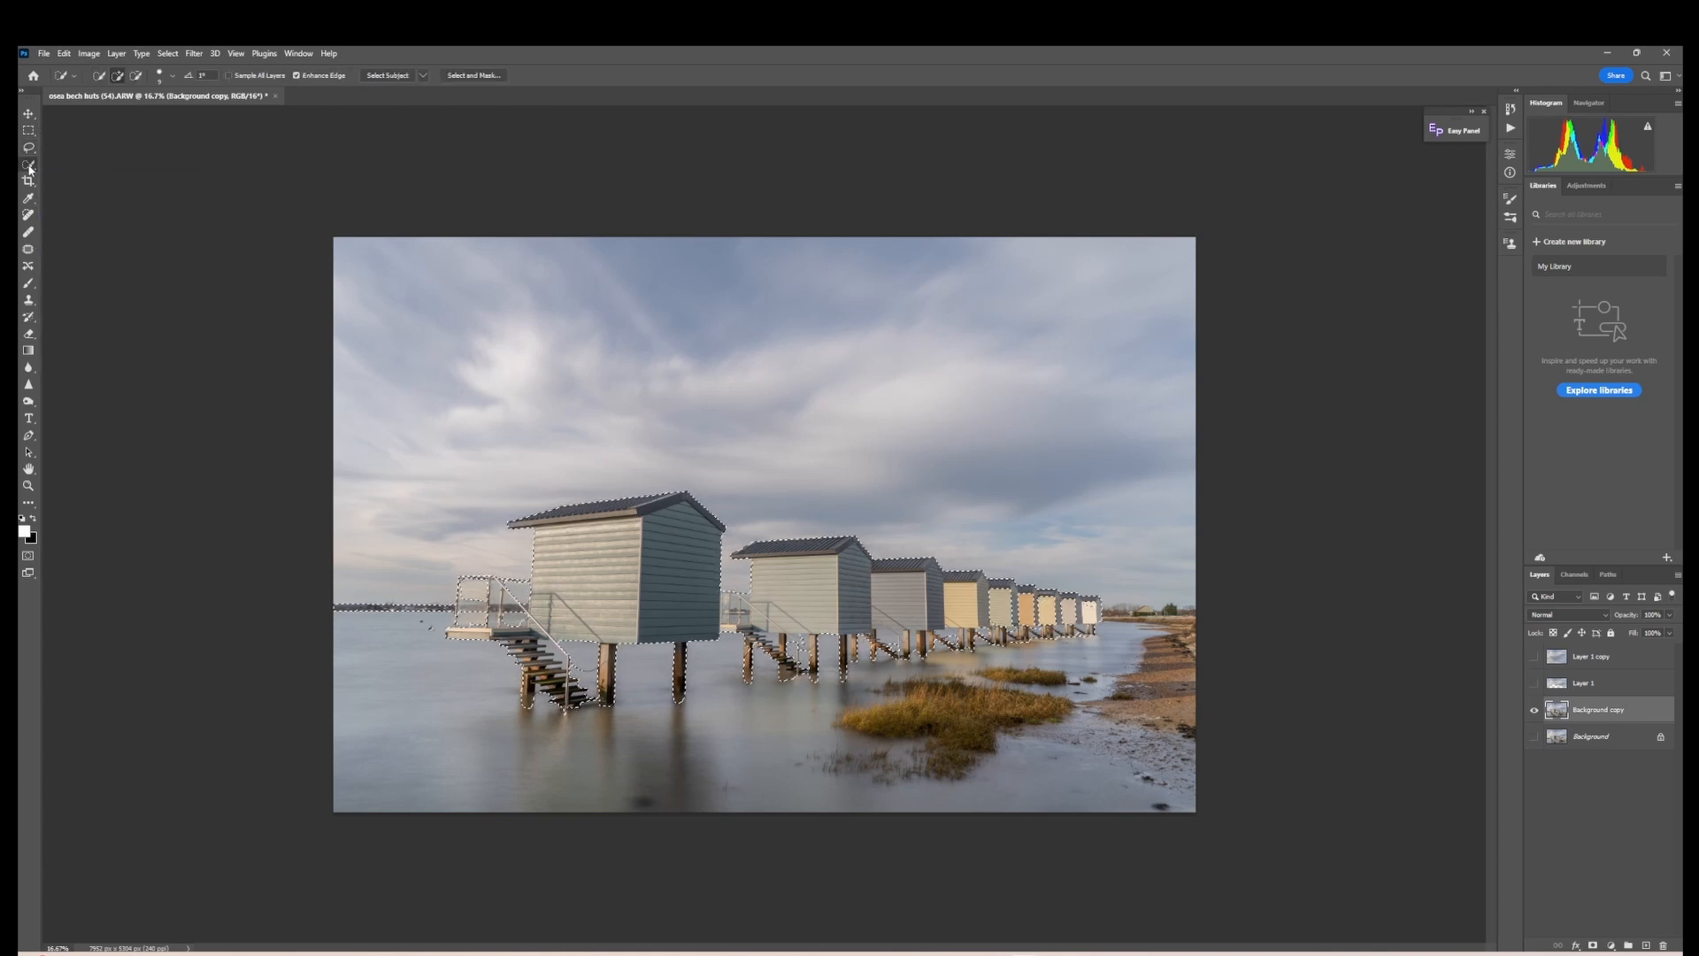
{"action": "left_click", "coordinate": [136, 77]}
{"action": "left_click", "coordinate": [136, 76]}
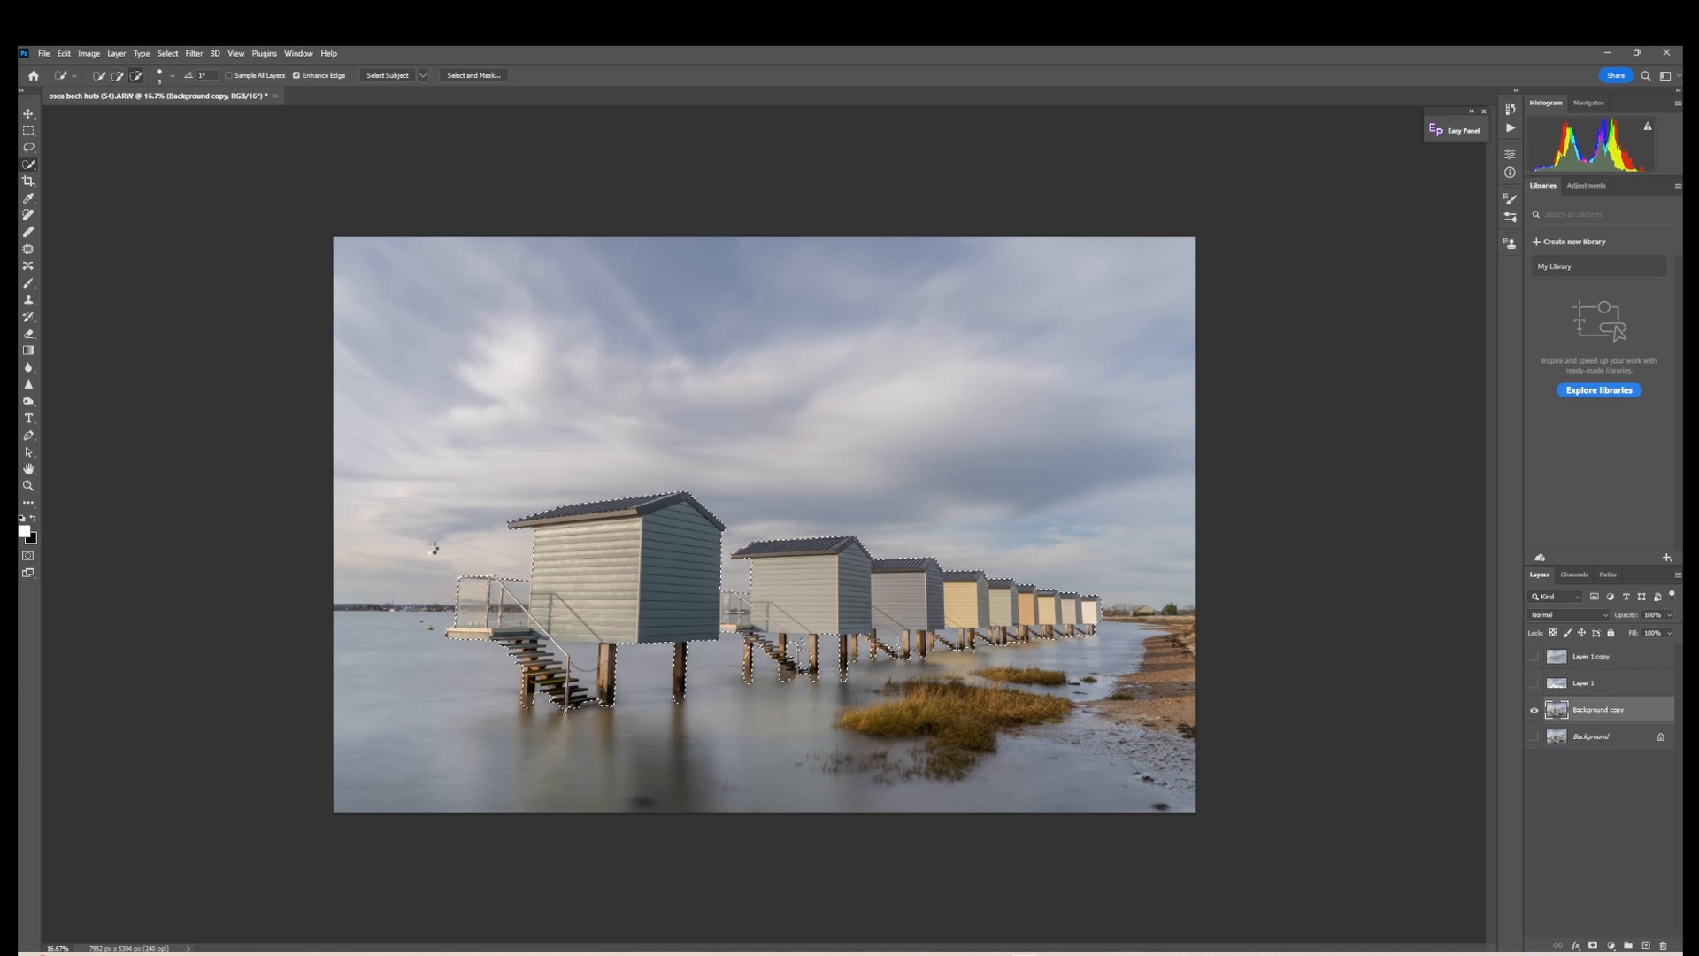
- Copy the selected huts onto a new layer and stack it above the visible filled sky layer, Layer 1 copy
{"action": "left_click", "coordinate": [62, 53]}
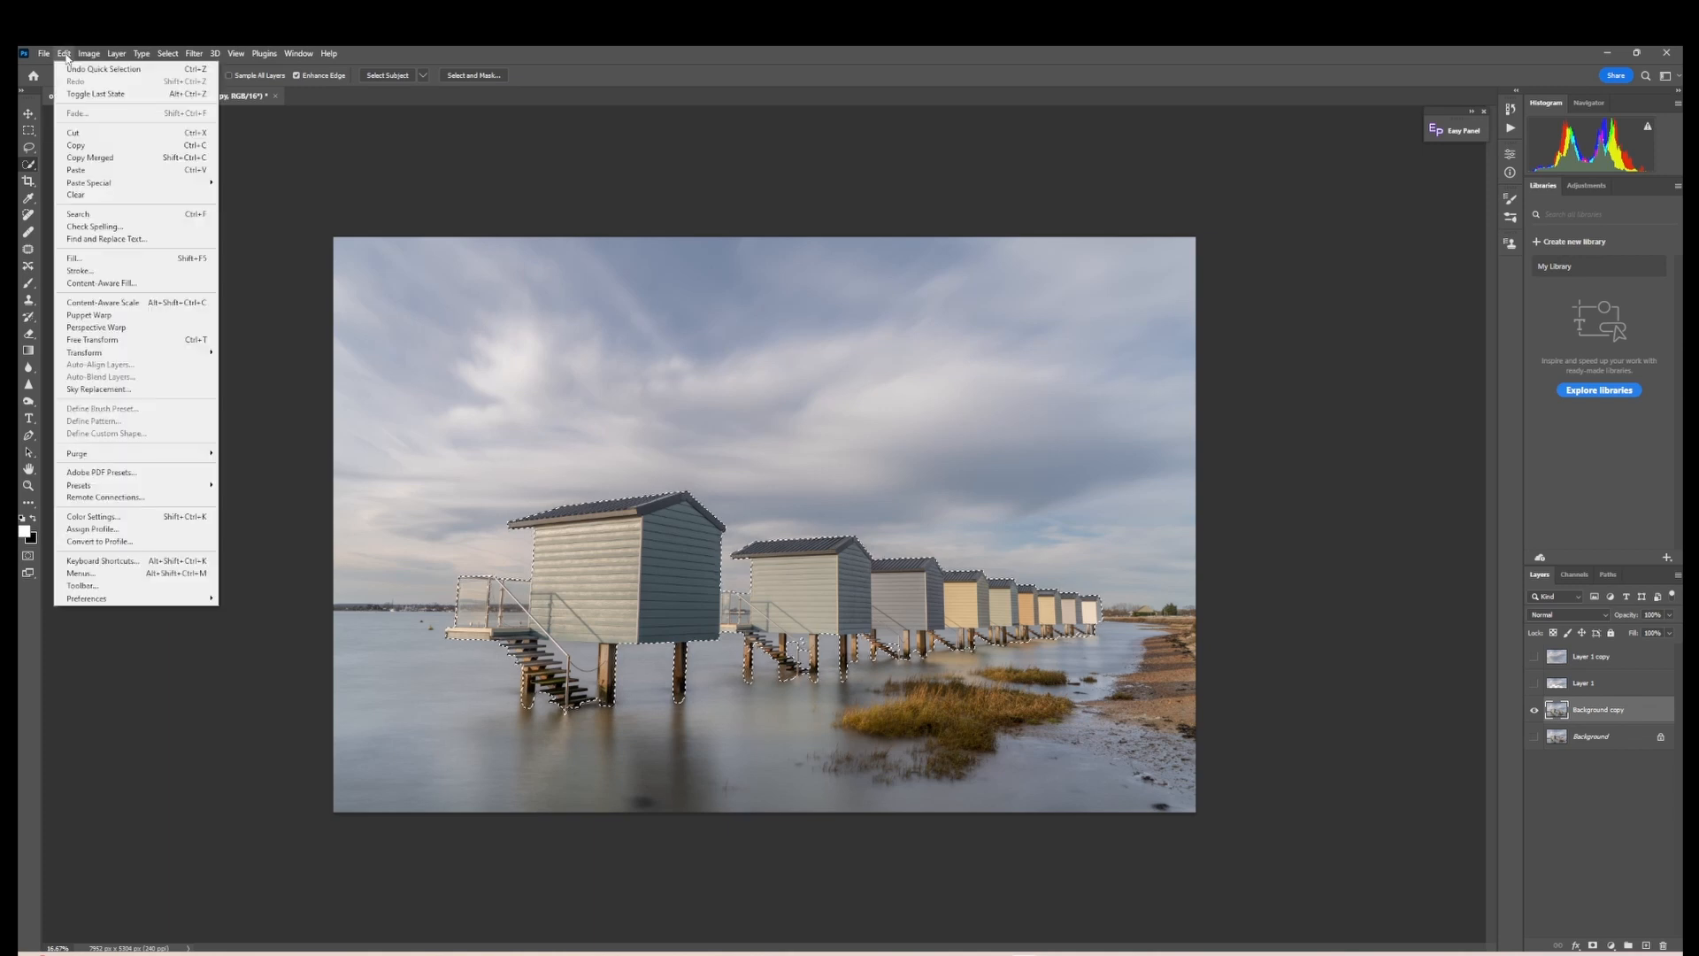
{"action": "left_click", "coordinate": [78, 146]}
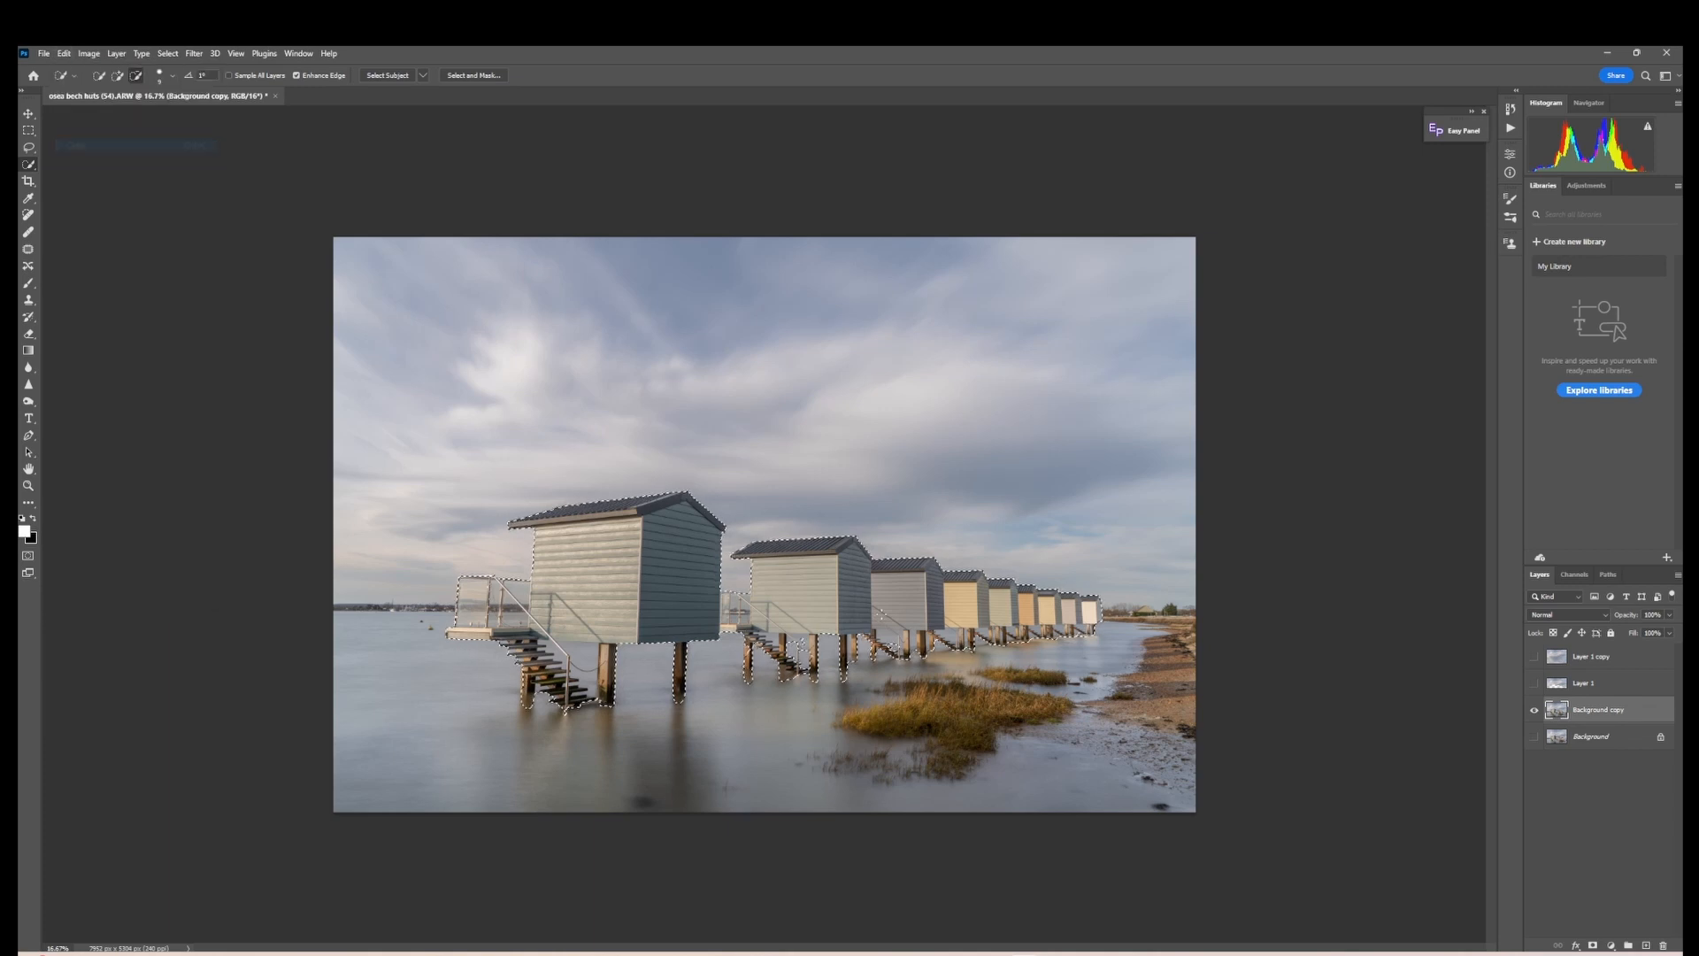
{"action": "left_click", "coordinate": [1645, 945]}
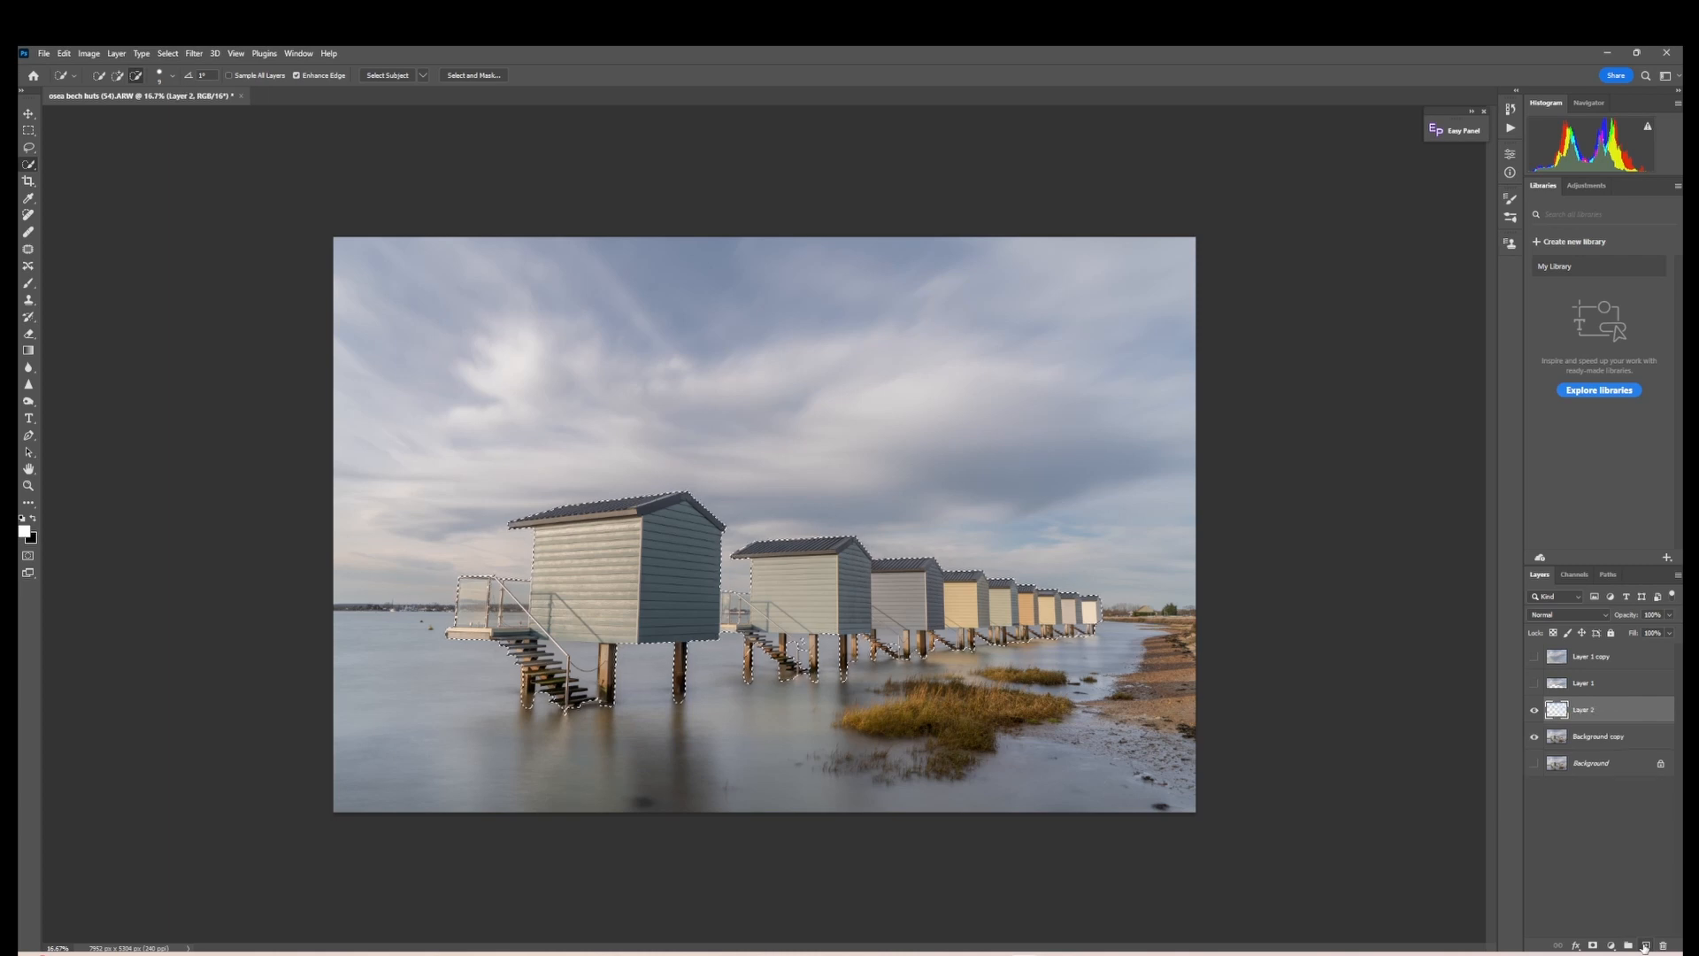
{"action": "left_click", "coordinate": [62, 53]}
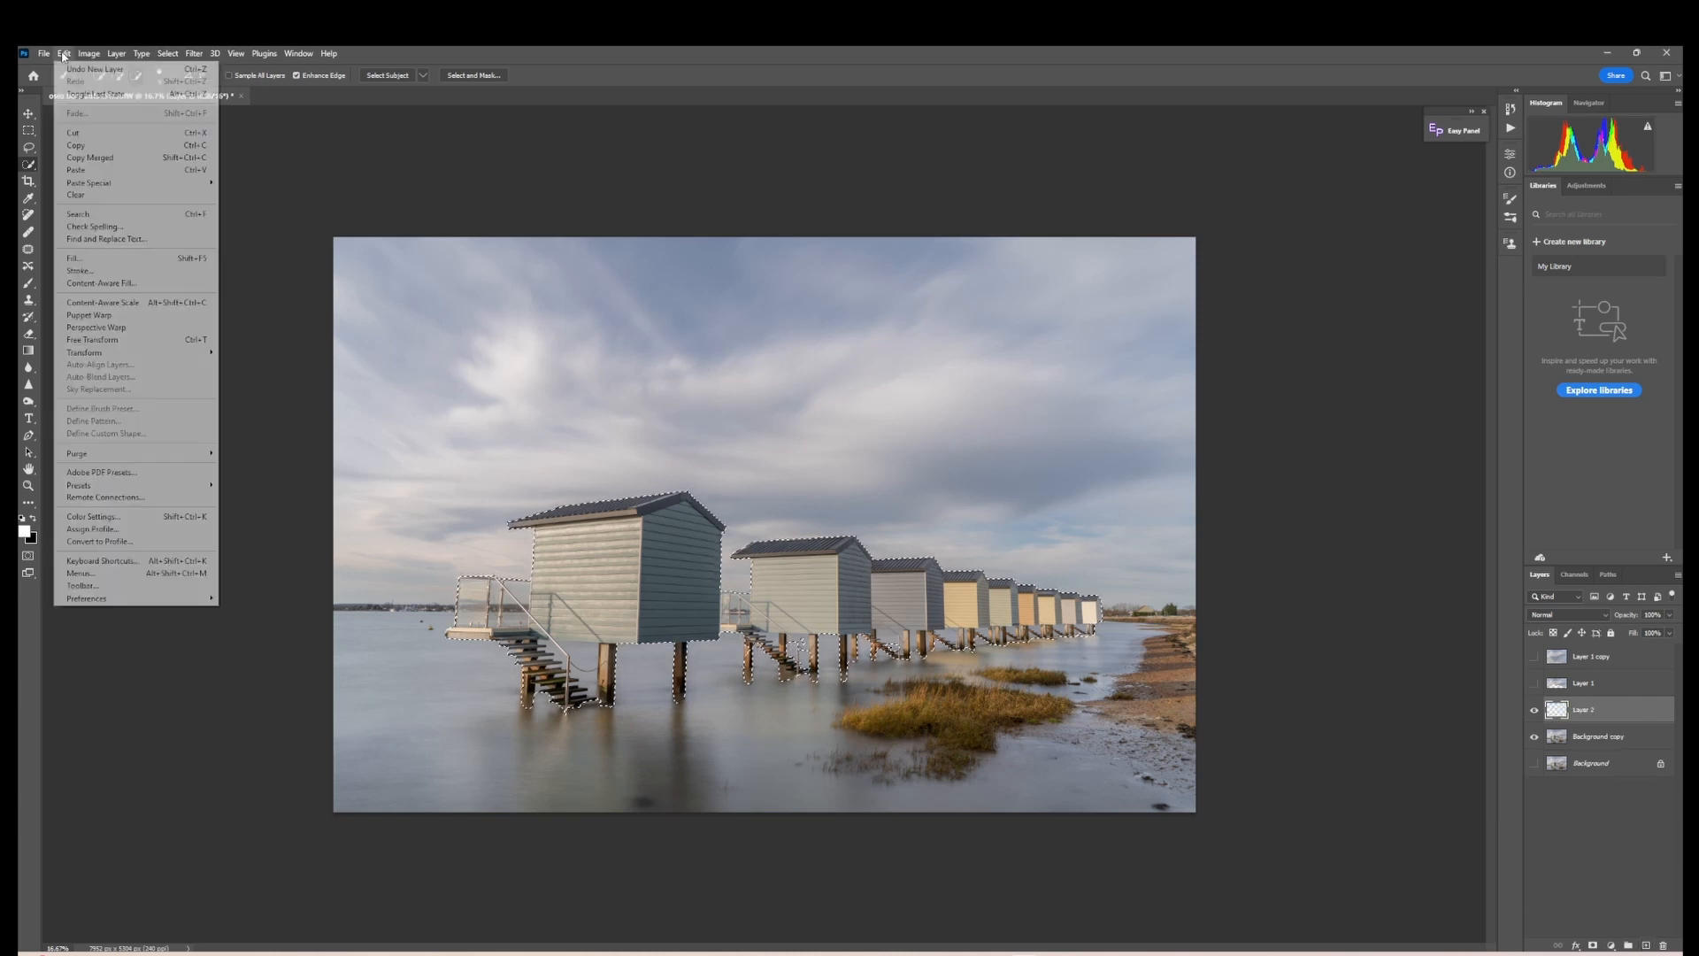
{"action": "left_click", "coordinate": [74, 170]}
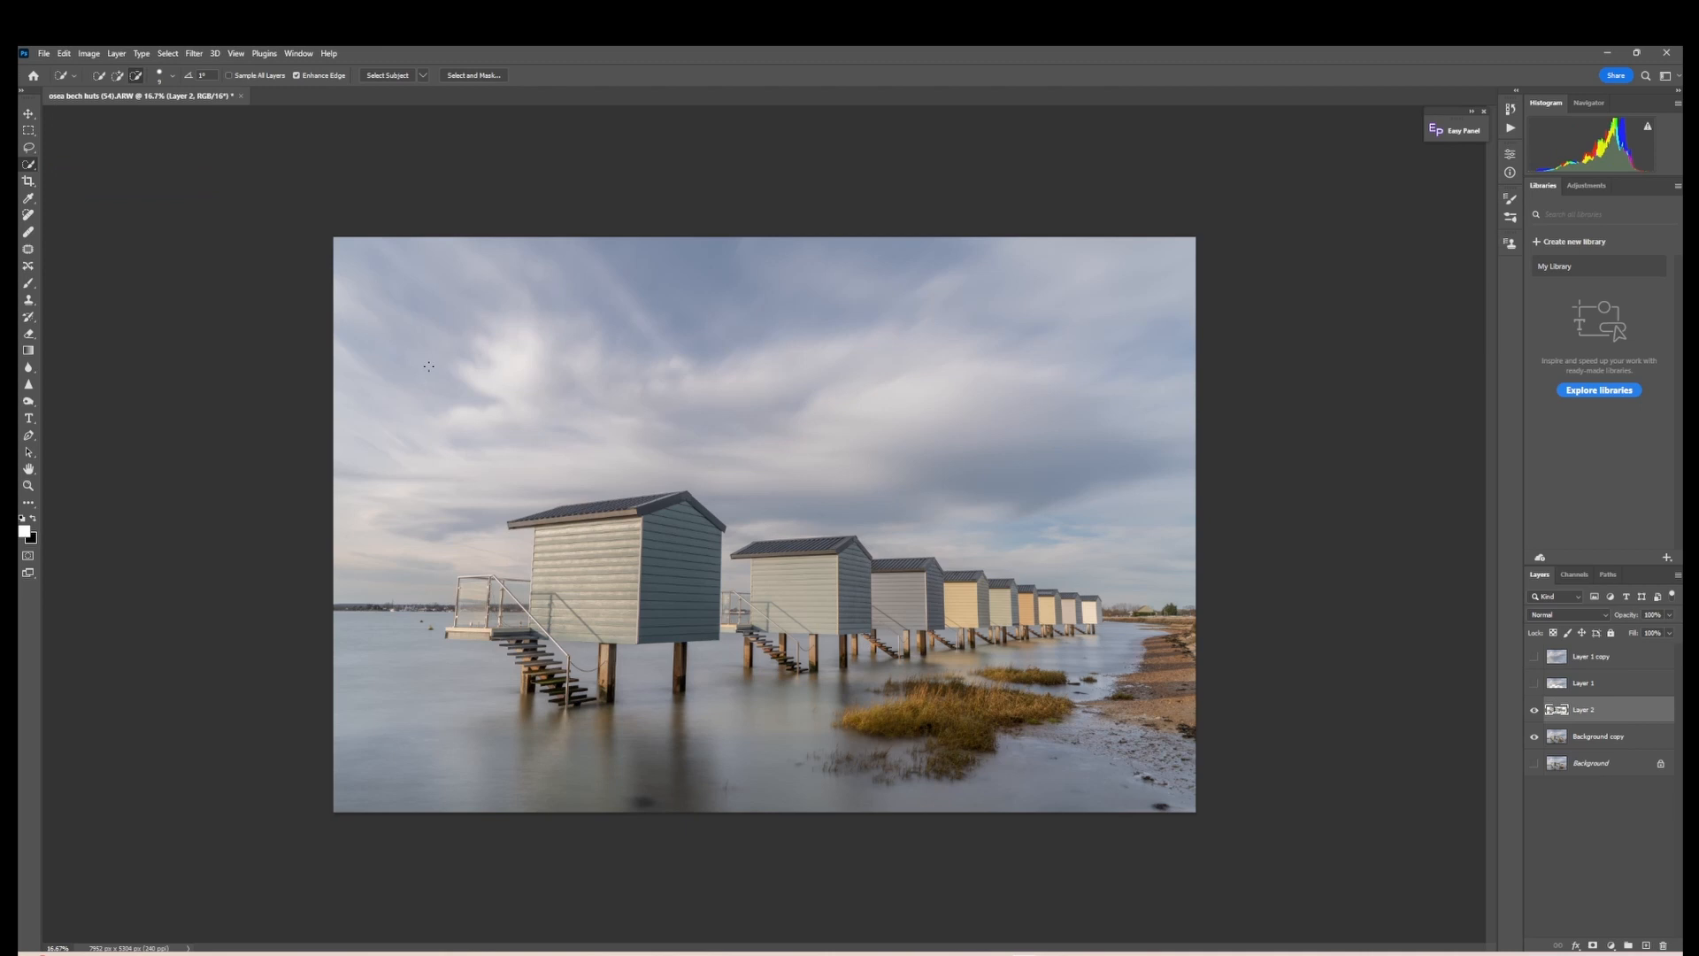
{"action": "left_click", "coordinate": [1535, 658]}
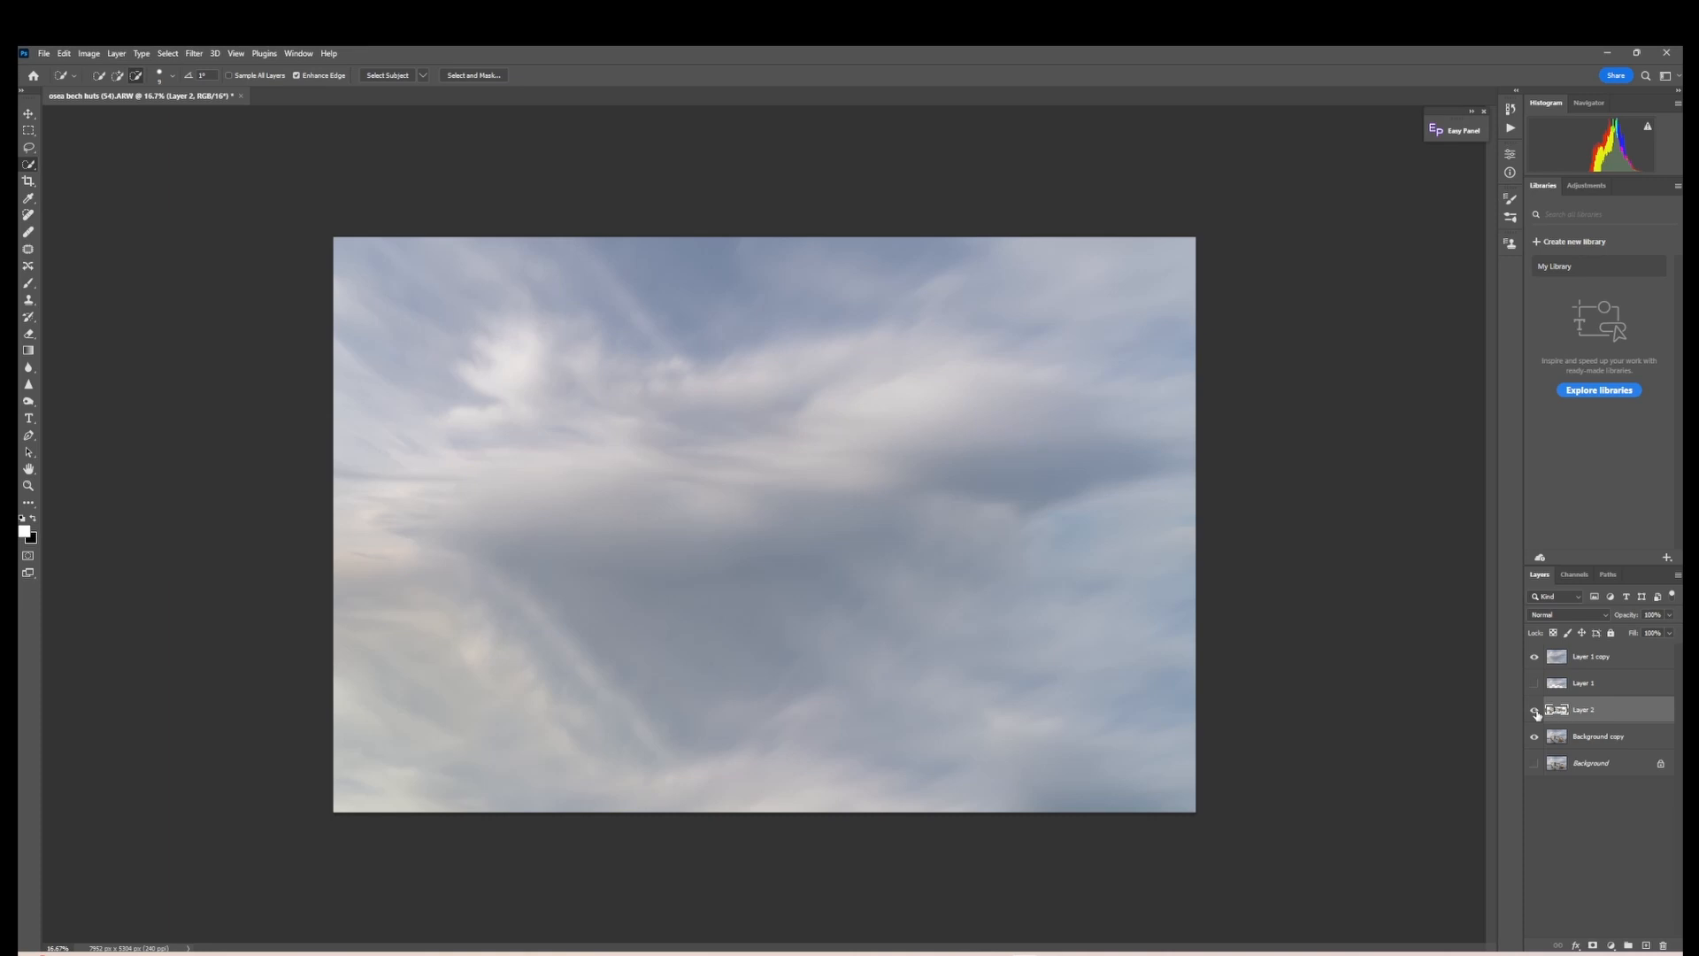
{"action": "left_click_drag", "start_coordinate": [1624, 713], "coordinate": [1622, 657]}
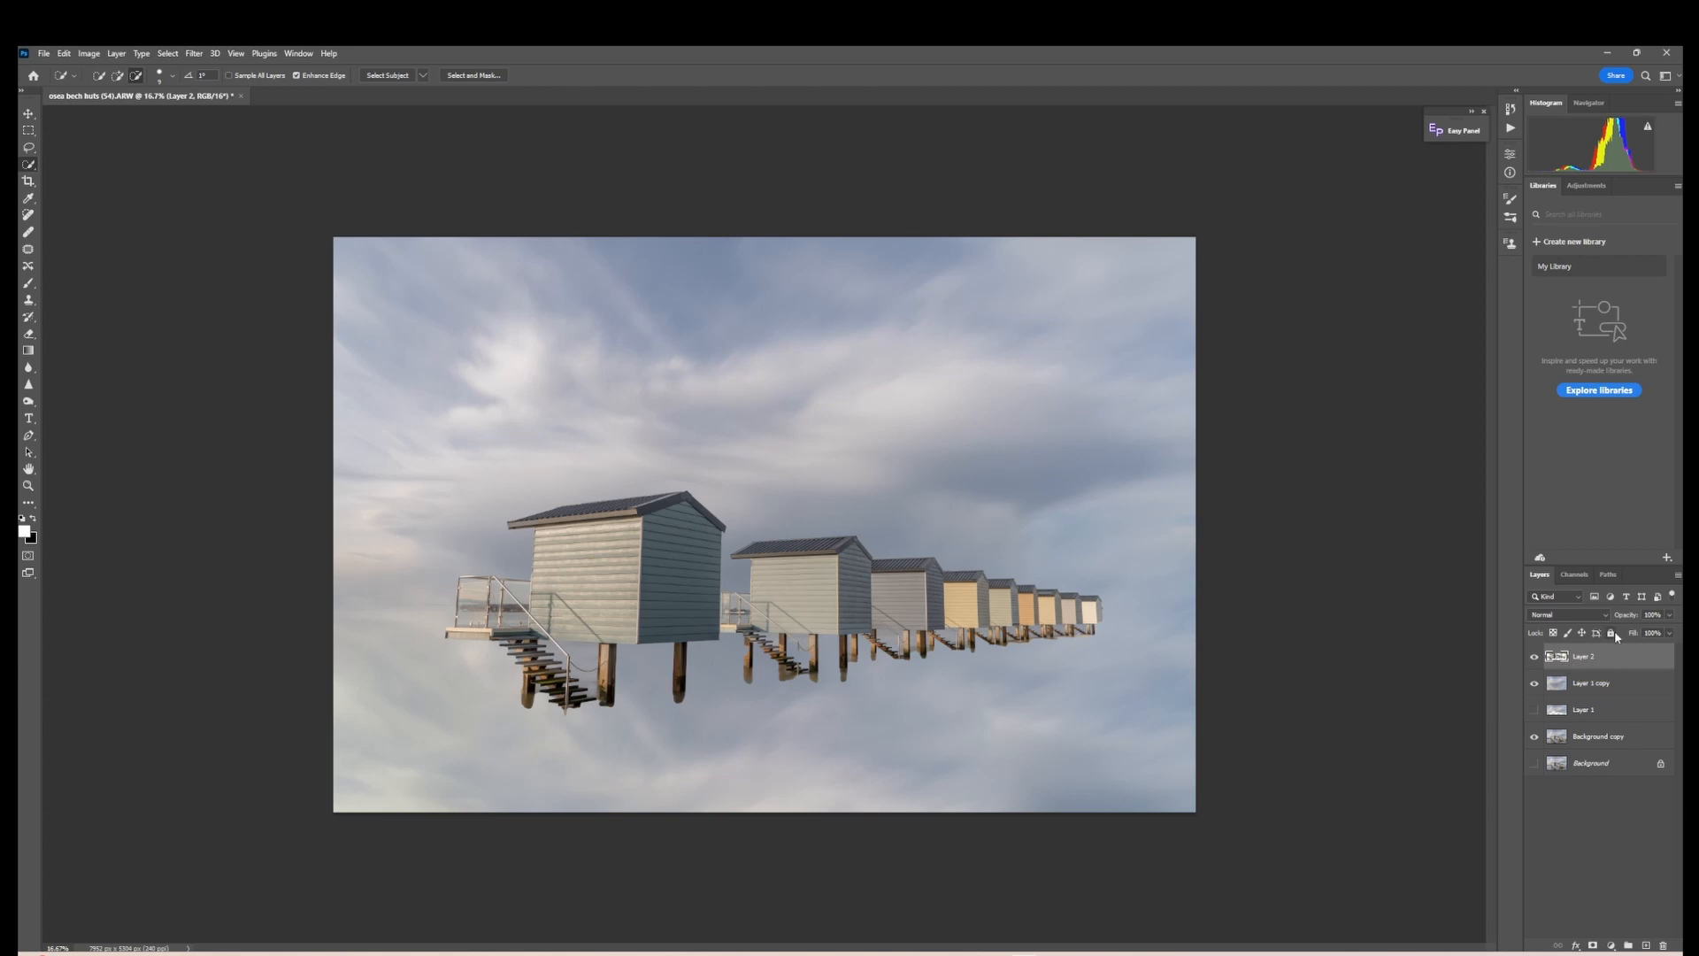
- Hide Layer 2, Layer 1 copy and Layer 1, and make Background copy the active layer
{"action": "left_click", "coordinate": [1536, 660]}
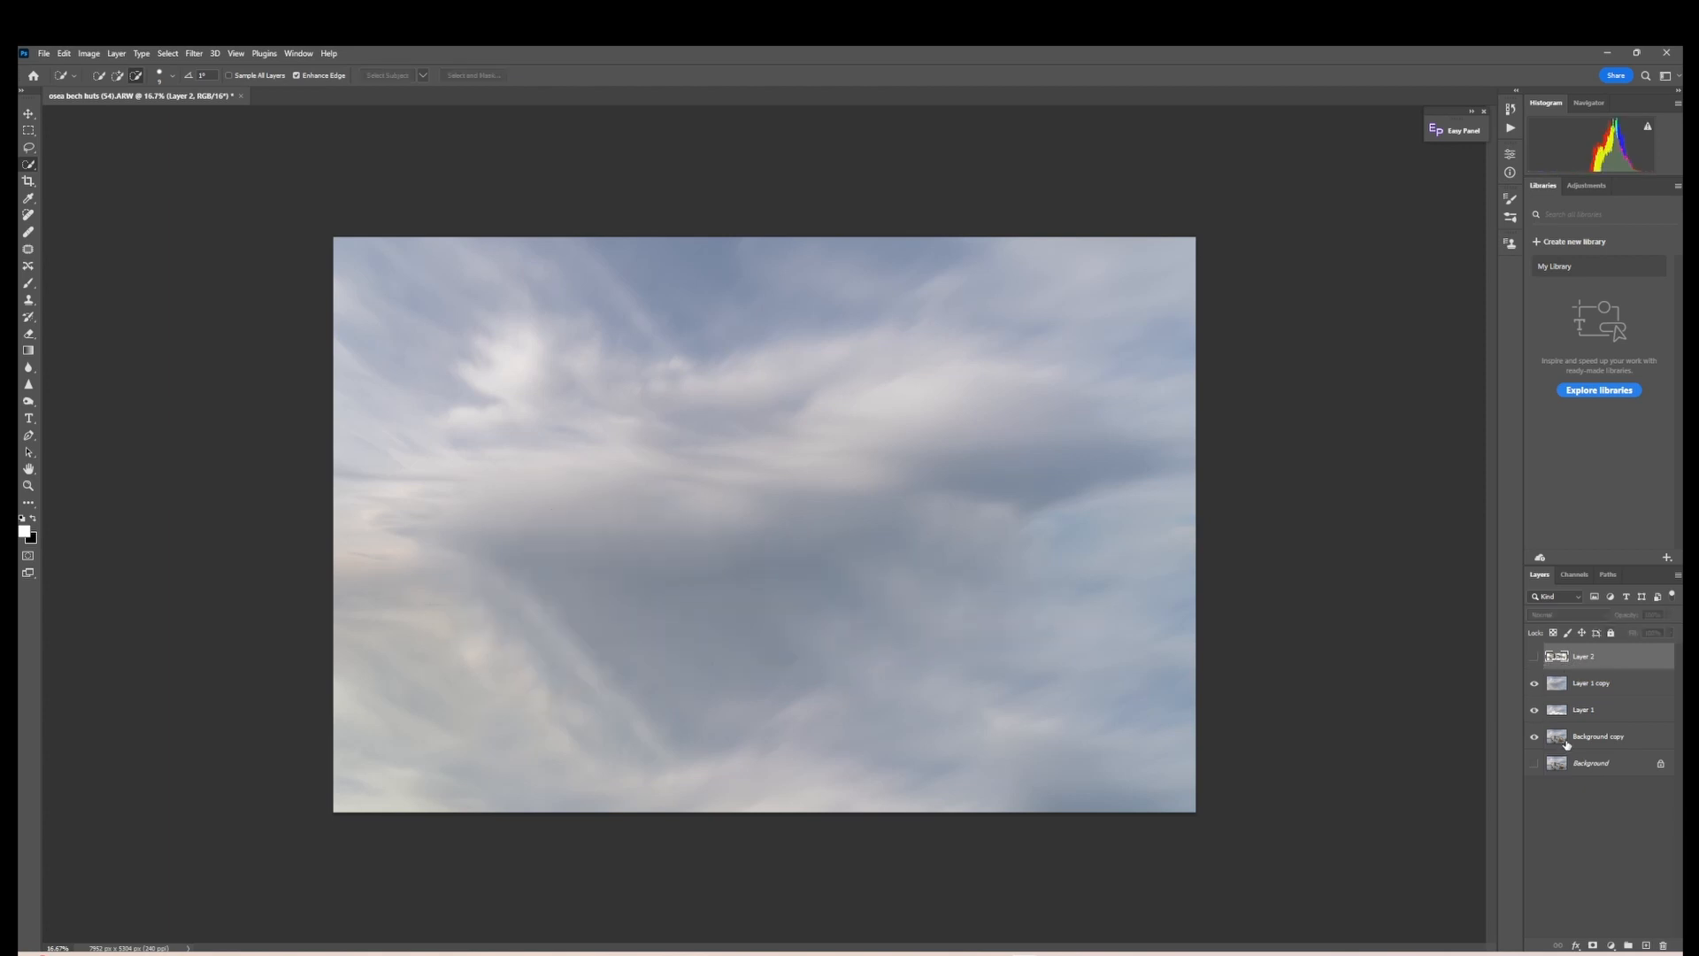
{"action": "left_click", "coordinate": [1555, 739]}
{"action": "left_click", "coordinate": [1535, 684]}
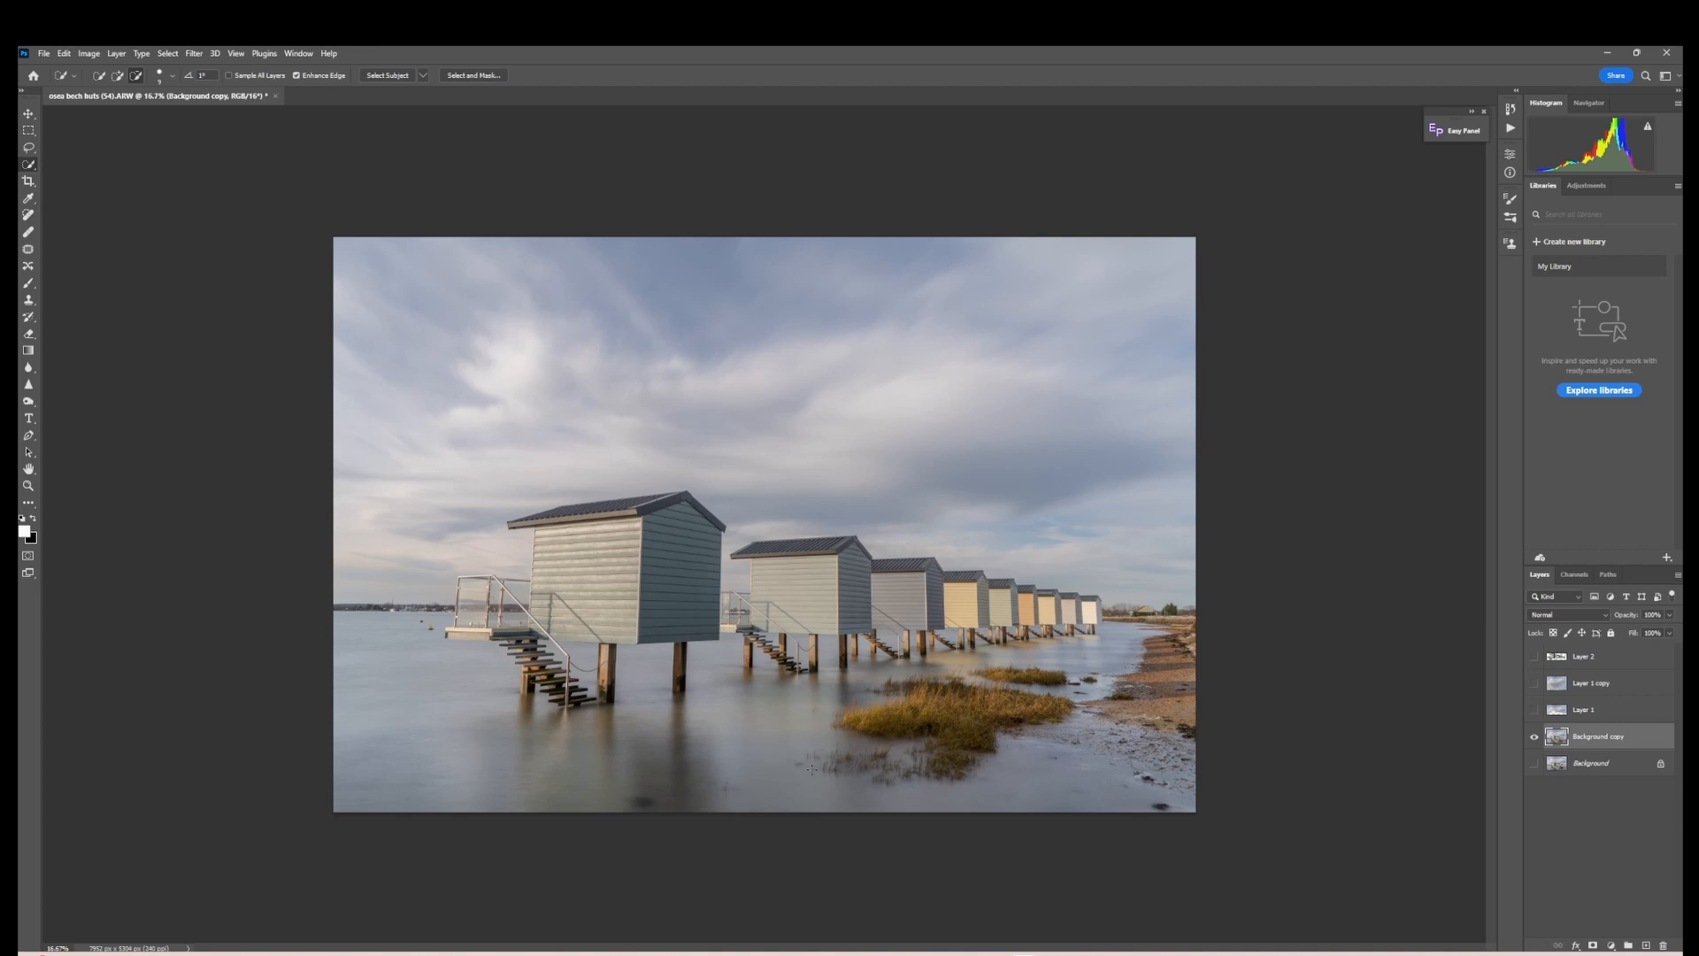
- Remove the dark patch near the photo's lower edge and the marks beside it with a reduced Spot Healing Brush
{"action": "left_click", "coordinate": [29, 216]}
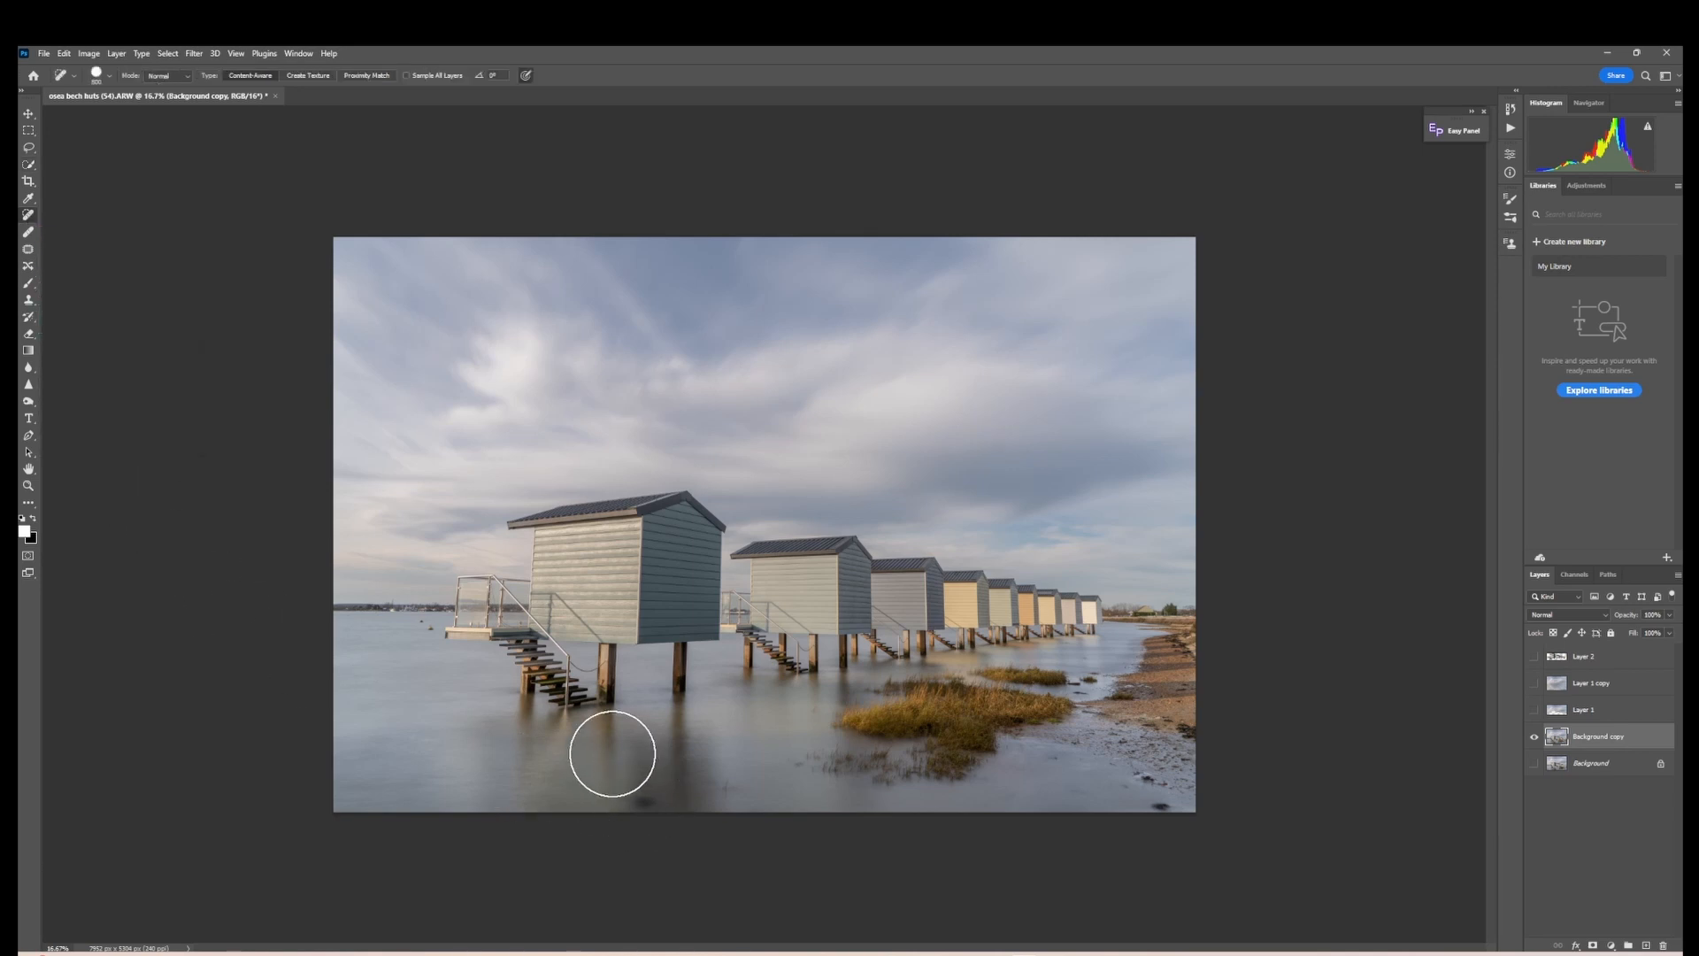
{"action": "key", "text": "bracketleft"}
{"action": "key", "text": "bracketleft"}
{"action": "key", "text": "bracketleft"}
{"action": "key", "text": "bracketleft"}
{"action": "key", "text": "bracketleft"}
{"action": "key", "text": "bracketleft"}
{"action": "key", "text": "bracketleft"}
{"action": "left_click_drag", "start_coordinate": [633, 801], "coordinate": [662, 801]}
{"action": "left_click", "coordinate": [733, 786]}
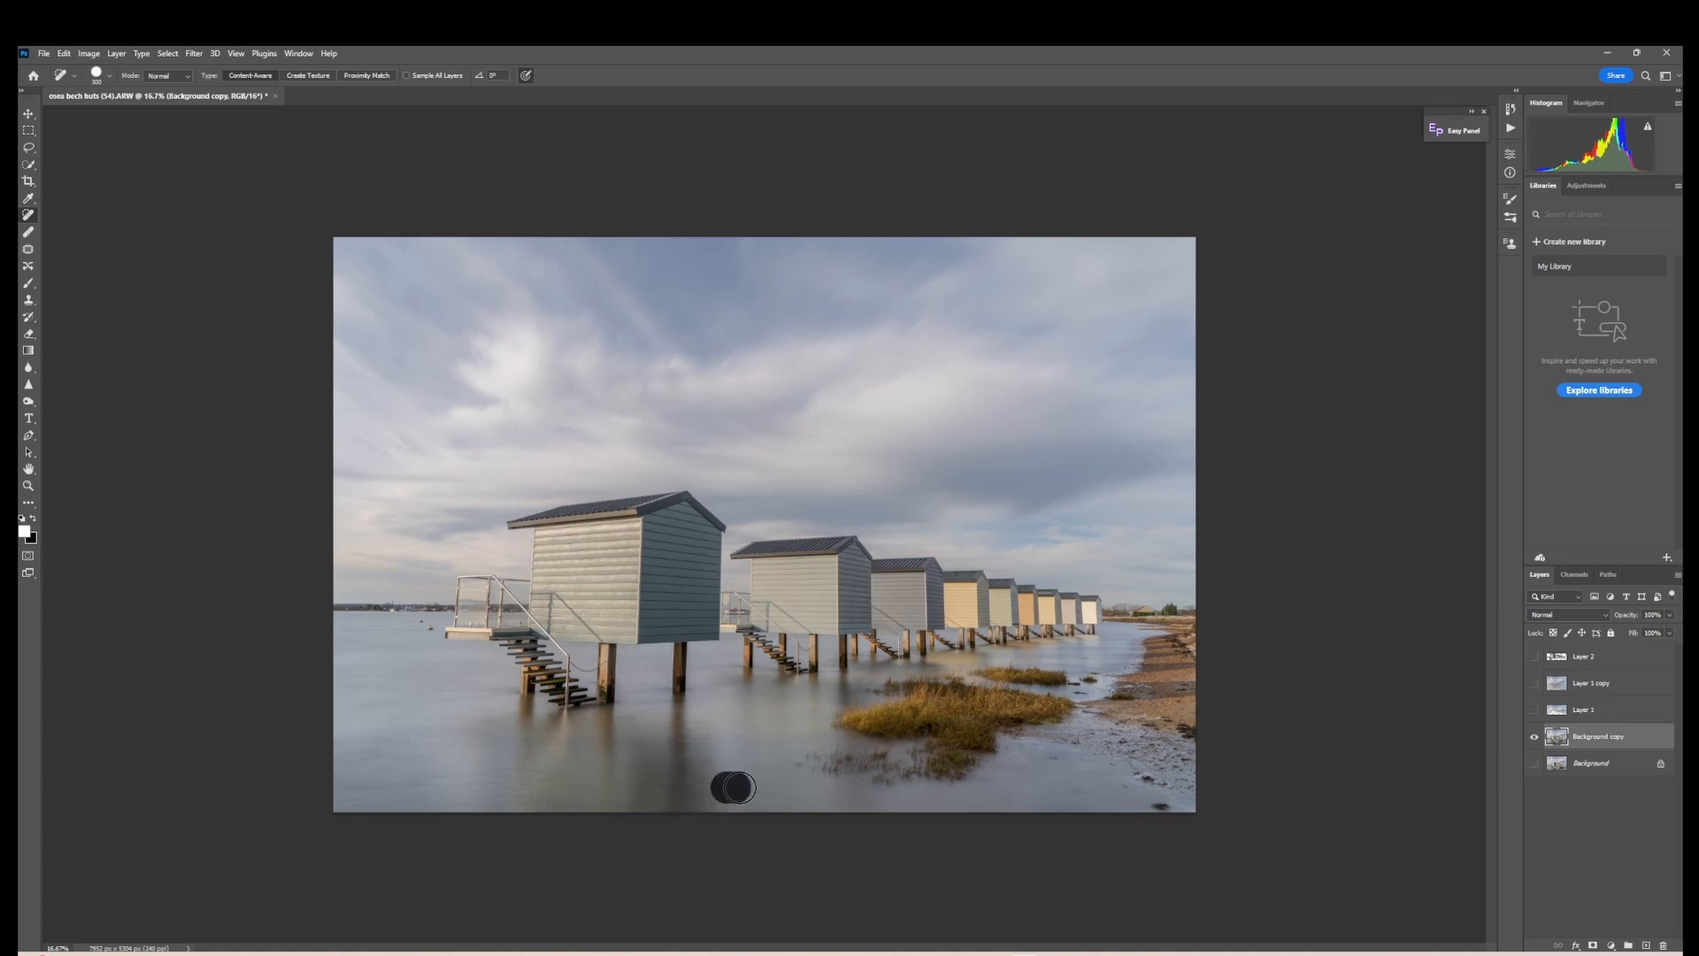
{"action": "left_click", "coordinate": [796, 766]}
{"action": "left_click", "coordinate": [810, 768]}
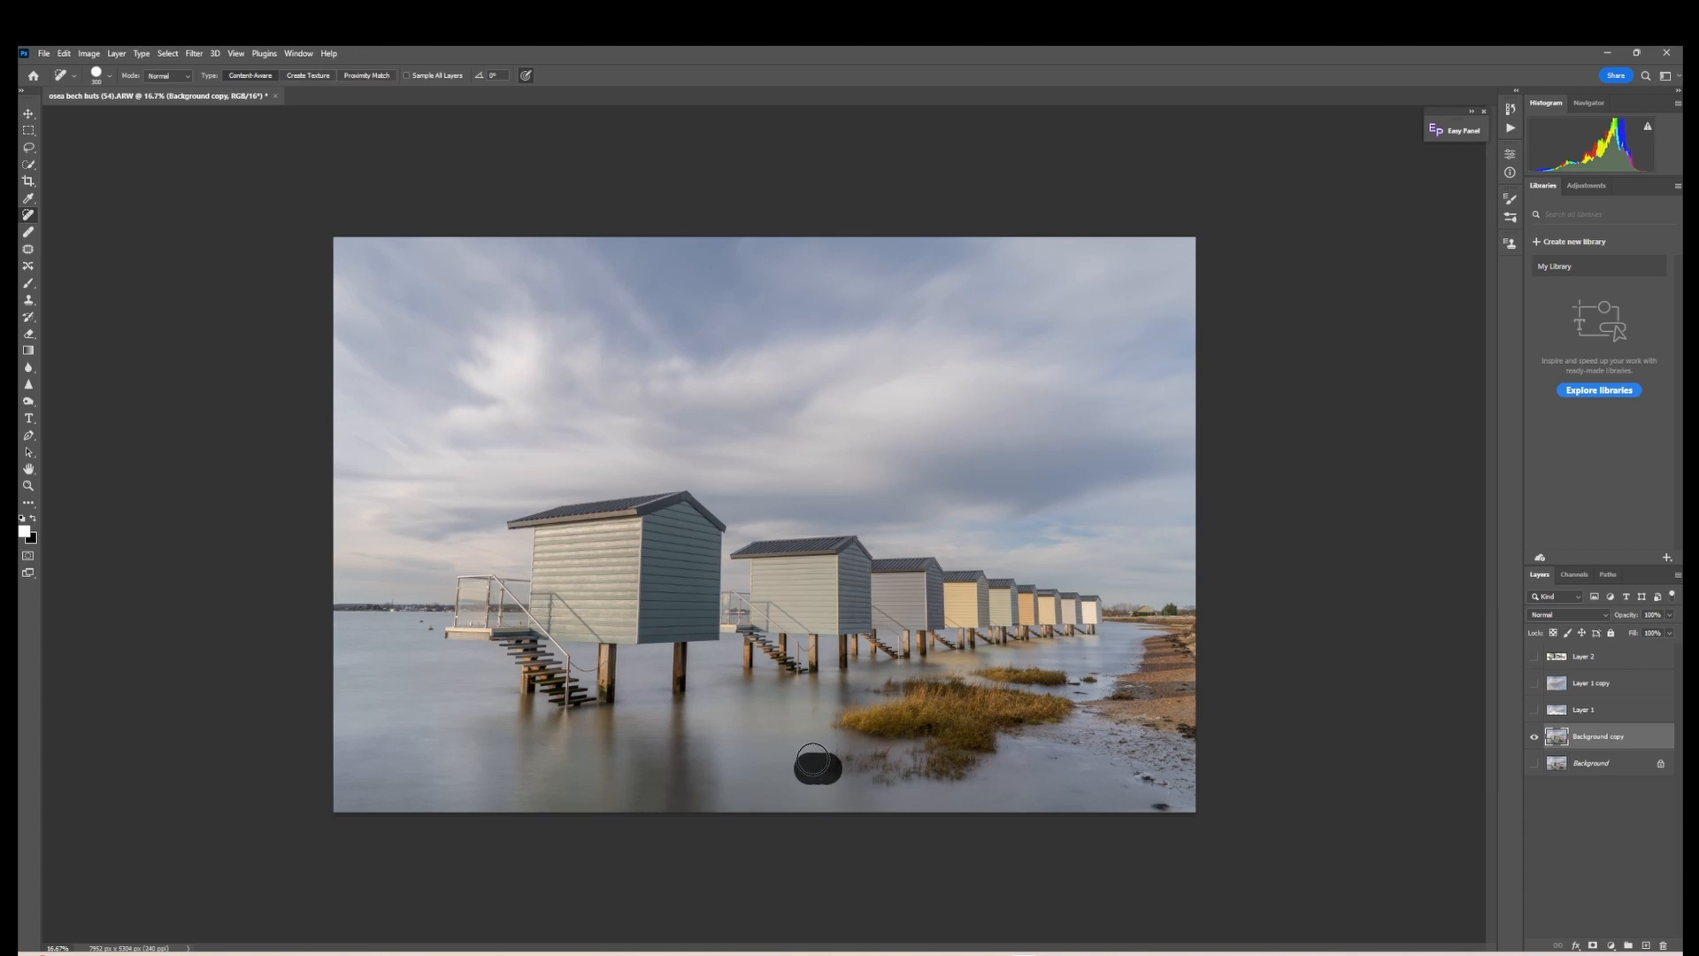
- Reduce the healing brush further and remove the faint weed patches in the water to the lower left of the grass clump
{"action": "key", "text": "bracketleft"}
{"action": "left_click", "coordinate": [813, 756]}
{"action": "left_click", "coordinate": [834, 752]}
{"action": "left_click", "coordinate": [834, 766]}
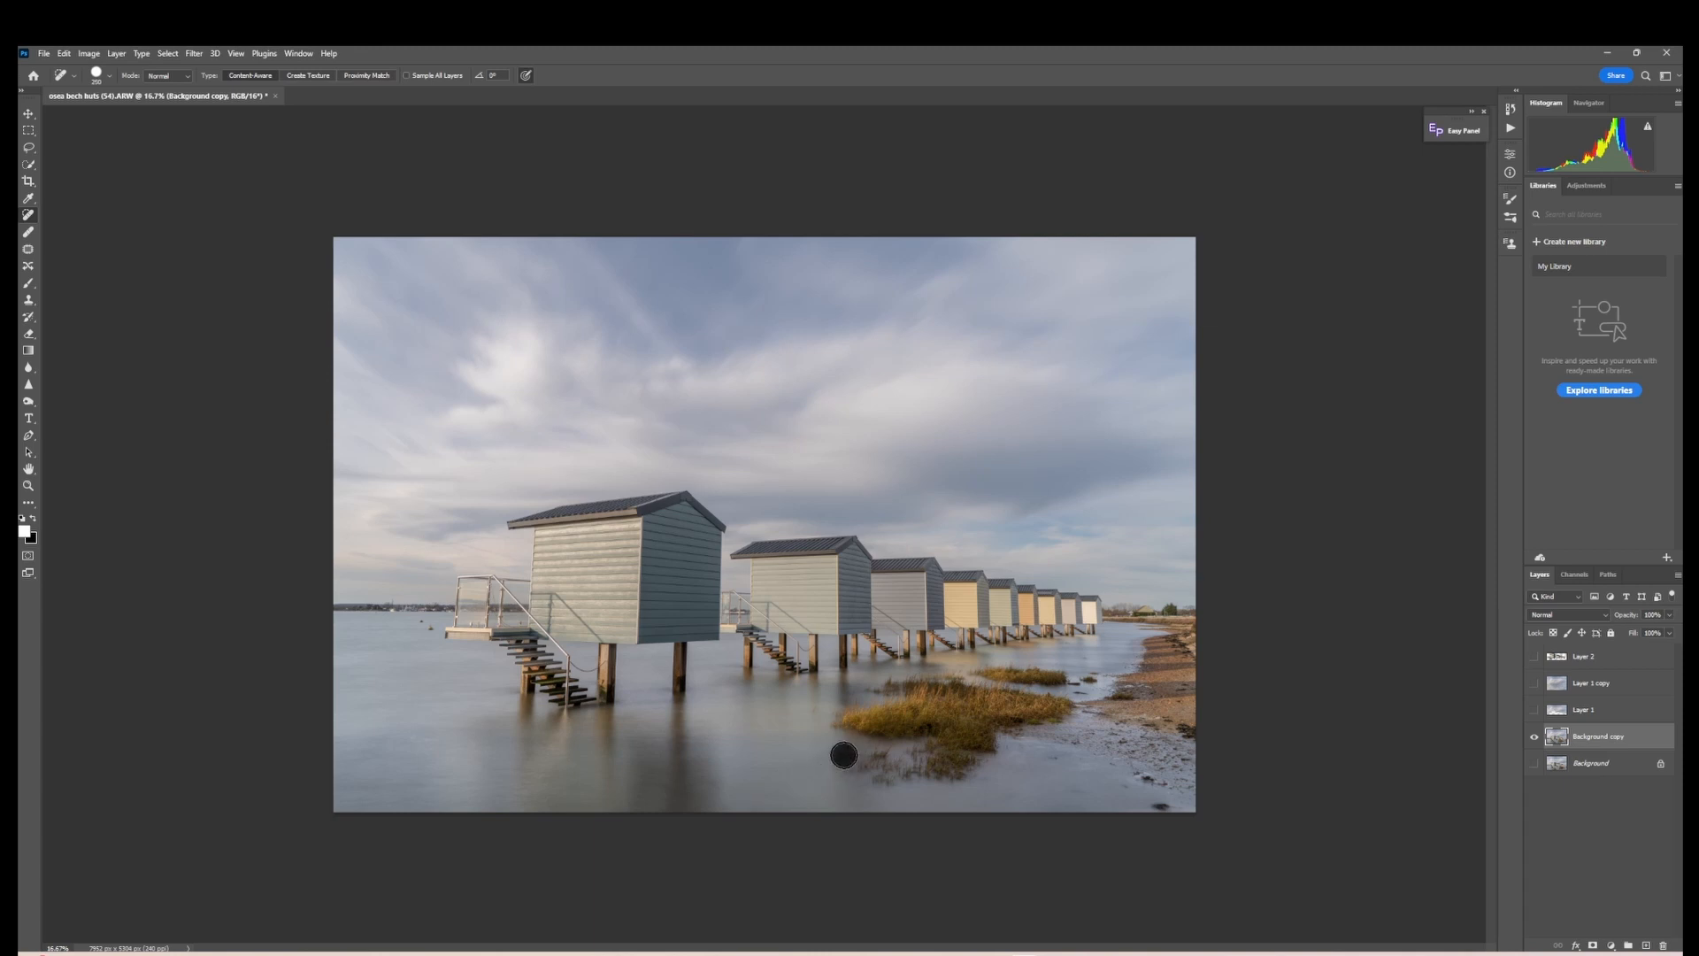
{"action": "left_click_drag", "start_coordinate": [842, 761], "coordinate": [892, 766]}
{"action": "left_click", "coordinate": [879, 770]}
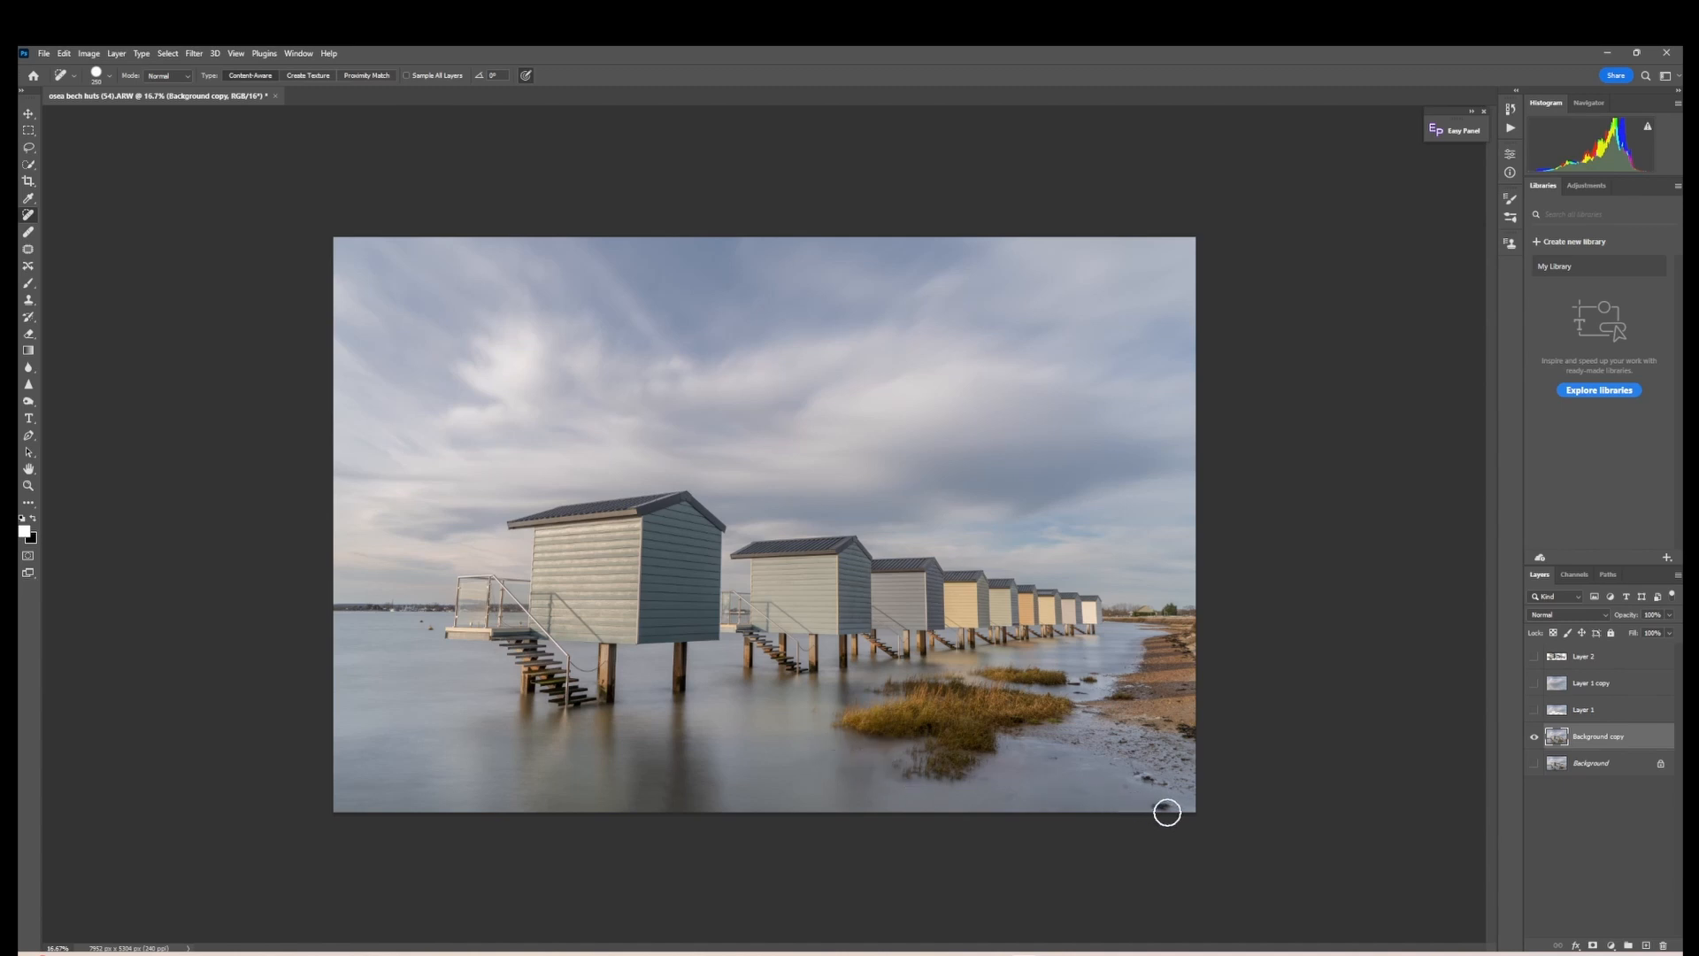
- Heal the dark rock in the photo's lower right corner, the nearby shoreline specks and the marks left of the grass clump
{"action": "left_click_drag", "start_coordinate": [1163, 808], "coordinate": [1082, 777]}
{"action": "left_click", "coordinate": [1052, 761]}
{"action": "left_click", "coordinate": [1088, 791]}
{"action": "left_click", "coordinate": [807, 717]}
{"action": "left_click", "coordinate": [826, 722]}
{"action": "left_click", "coordinate": [837, 717]}
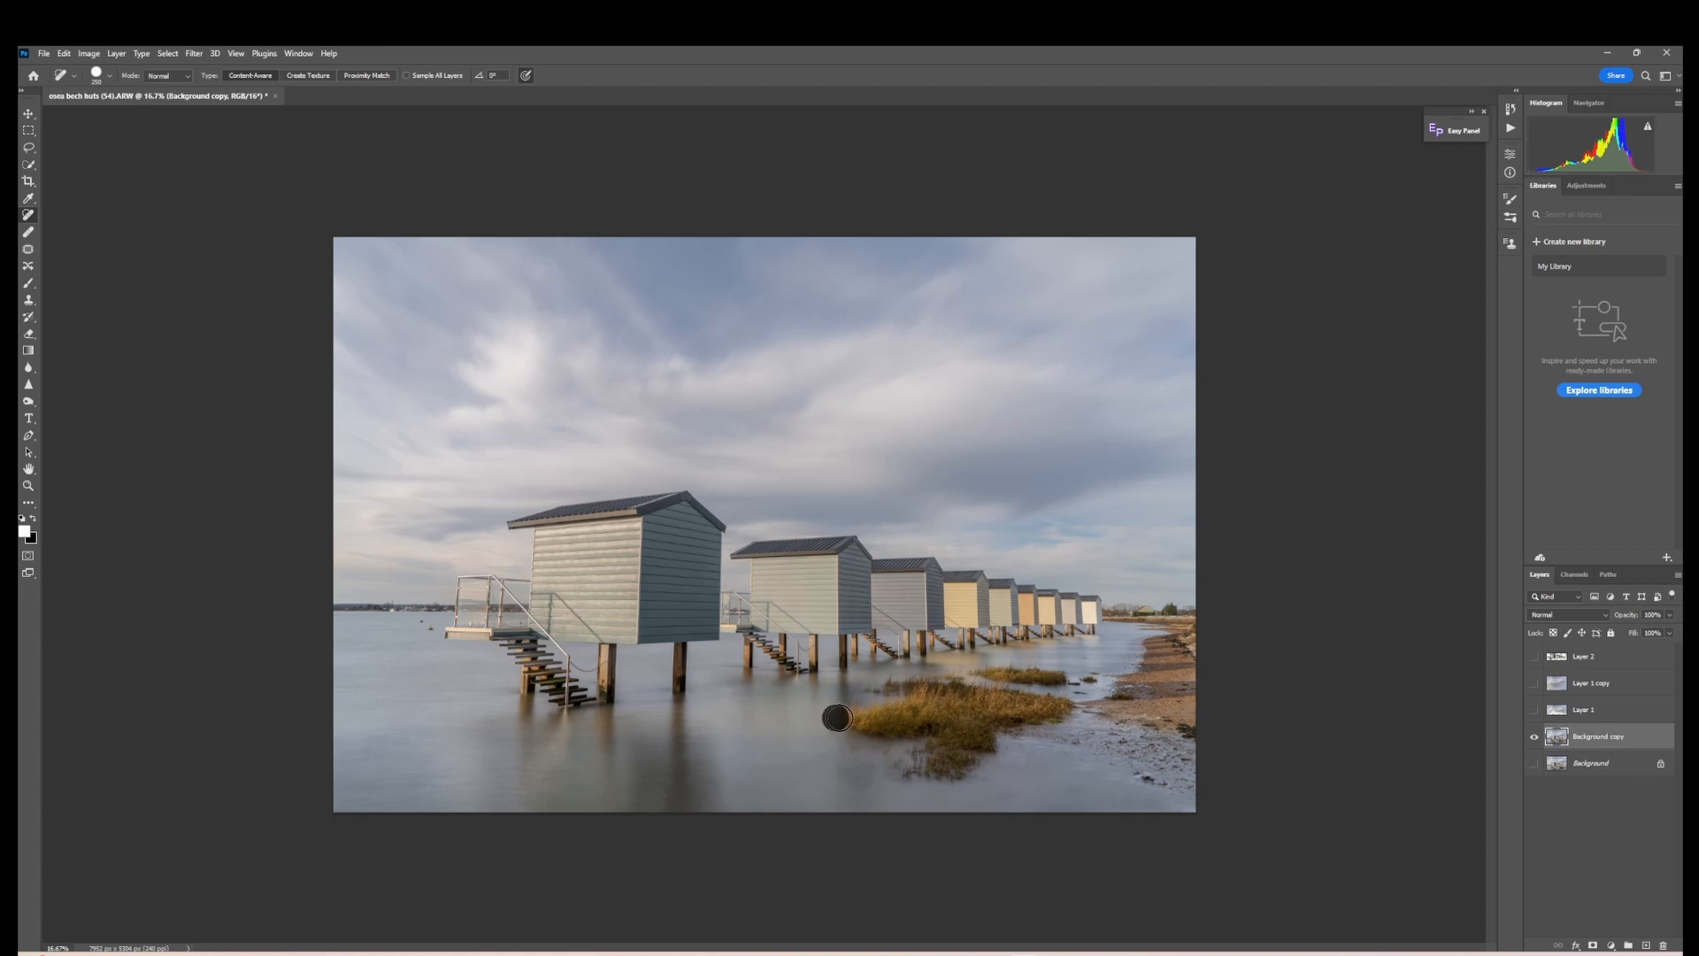
- Remove the submerged weed along the lower edge of the grass clump with the Spot Healing Brush
{"action": "mouse_move", "coordinate": [910, 771]}
{"action": "left_mouse_down"}
{"action": "mouse_move", "coordinate": [968, 771]}
{"action": "mouse_move", "coordinate": [900, 762]}
{"action": "mouse_move", "coordinate": [930, 788]}
{"action": "mouse_move", "coordinate": [909, 773]}
{"action": "mouse_move", "coordinate": [960, 771]}
{"action": "mouse_move", "coordinate": [850, 769]}
{"action": "mouse_move", "coordinate": [969, 759]}
{"action": "left_mouse_up"}
{"action": "left_click", "coordinate": [909, 773]}
{"action": "left_click", "coordinate": [934, 761]}
{"action": "left_click", "coordinate": [861, 767]}
{"action": "left_click", "coordinate": [887, 766]}
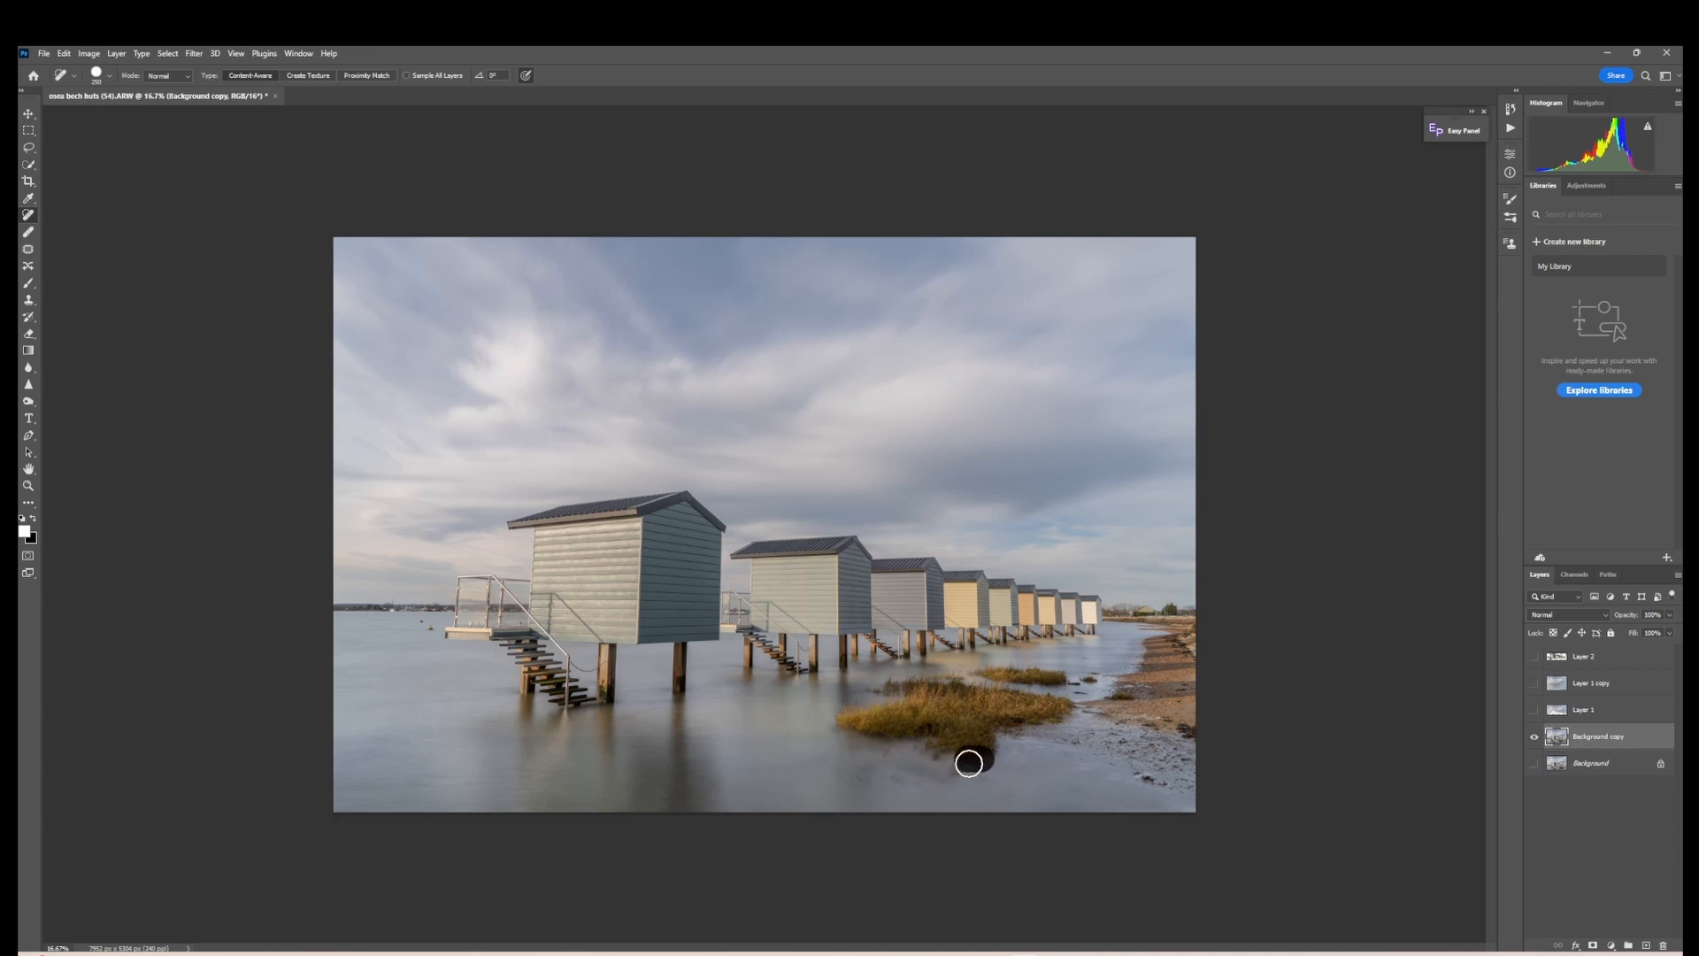
{"action": "left_click", "coordinate": [957, 764]}
{"action": "left_click", "coordinate": [931, 758]}
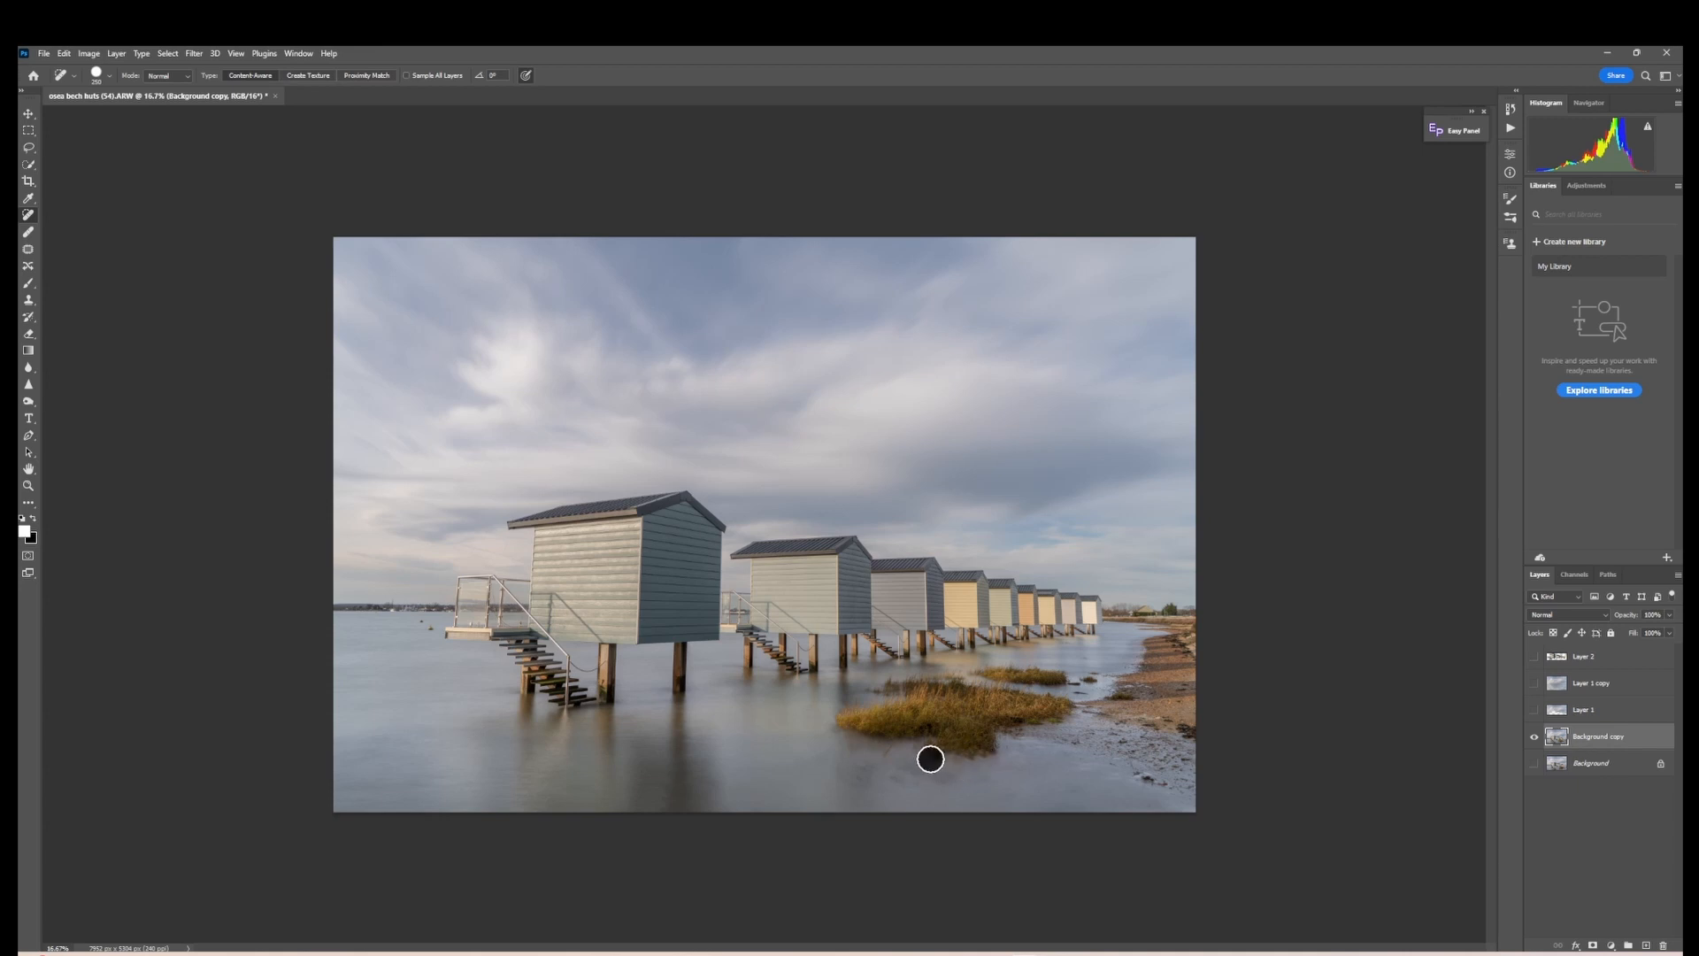
- Smooth the remaining blotches in the water just below the grass clump with the Spot Healing Brush
{"action": "left_click", "coordinate": [890, 754]}
{"action": "left_click", "coordinate": [908, 759]}
{"action": "left_click", "coordinate": [917, 764]}
{"action": "left_click", "coordinate": [897, 777]}
{"action": "left_click", "coordinate": [943, 777]}
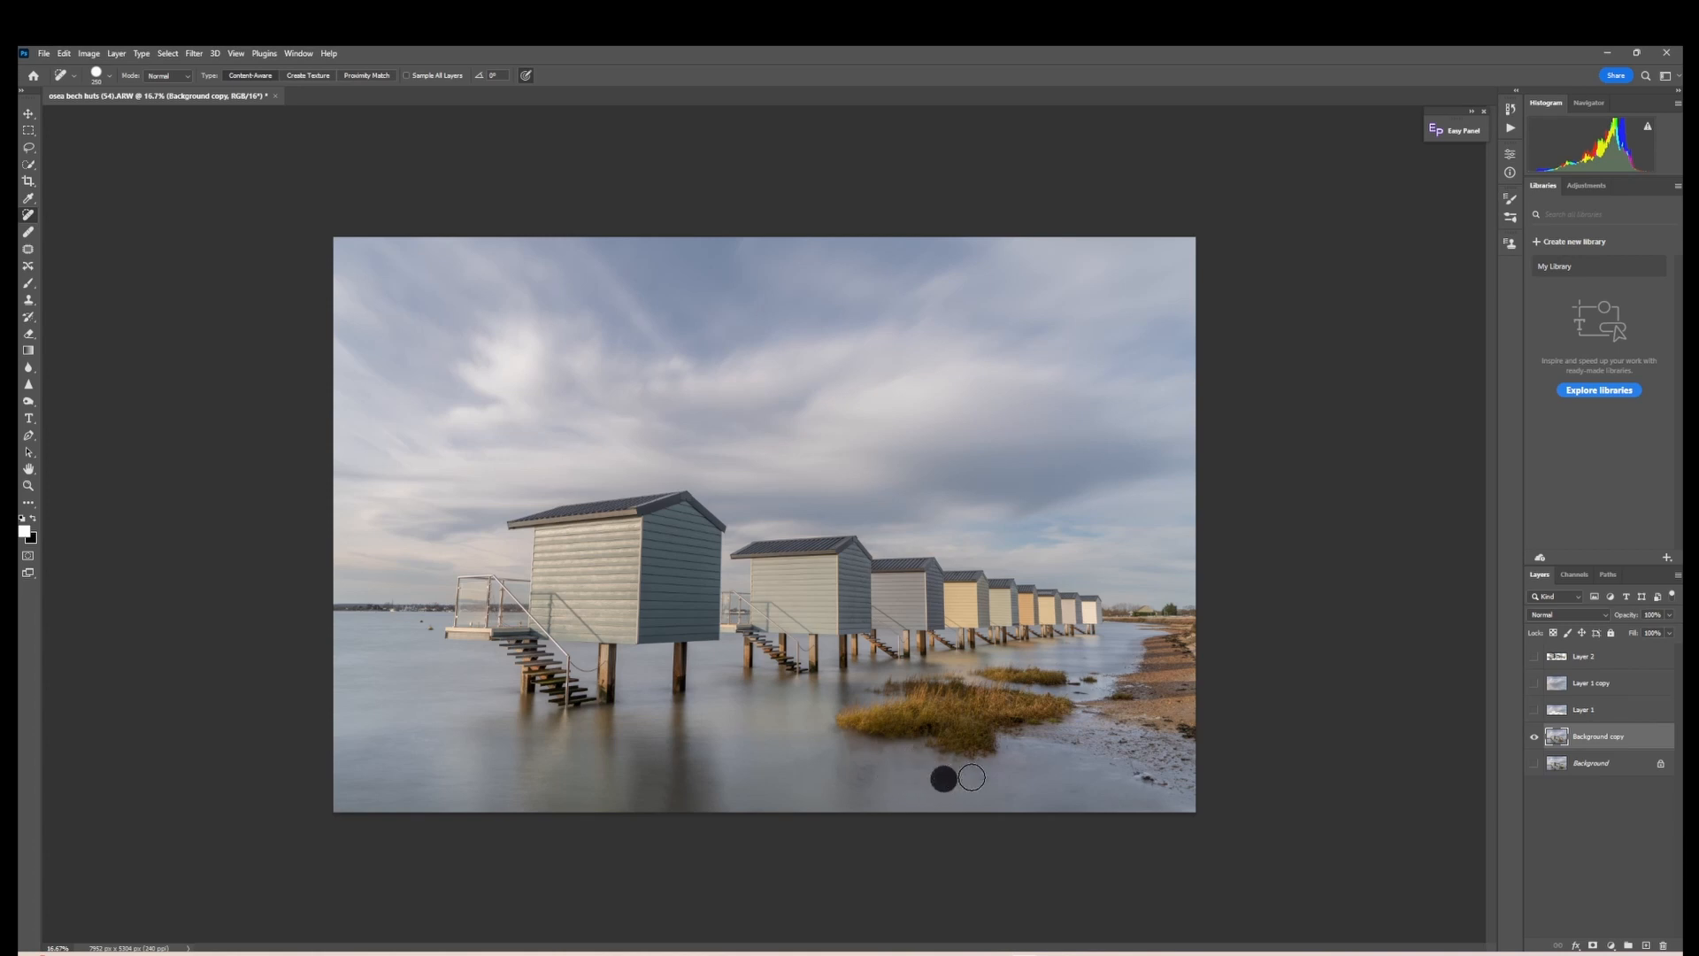
{"action": "left_click", "coordinate": [980, 777]}
{"action": "left_click", "coordinate": [941, 771]}
{"action": "left_click", "coordinate": [902, 761]}
{"action": "left_click", "coordinate": [891, 753]}
{"action": "left_click", "coordinate": [876, 753]}
{"action": "left_click", "coordinate": [857, 753]}
{"action": "left_click", "coordinate": [849, 755]}
- Reduce the healing brush and remove the distant land strip on the horizon left of the nearest hut
{"action": "key", "text": "bracketleft"}
{"action": "key", "text": "bracketleft"}
{"action": "left_click_drag", "start_coordinate": [445, 607], "coordinate": [328, 605]}
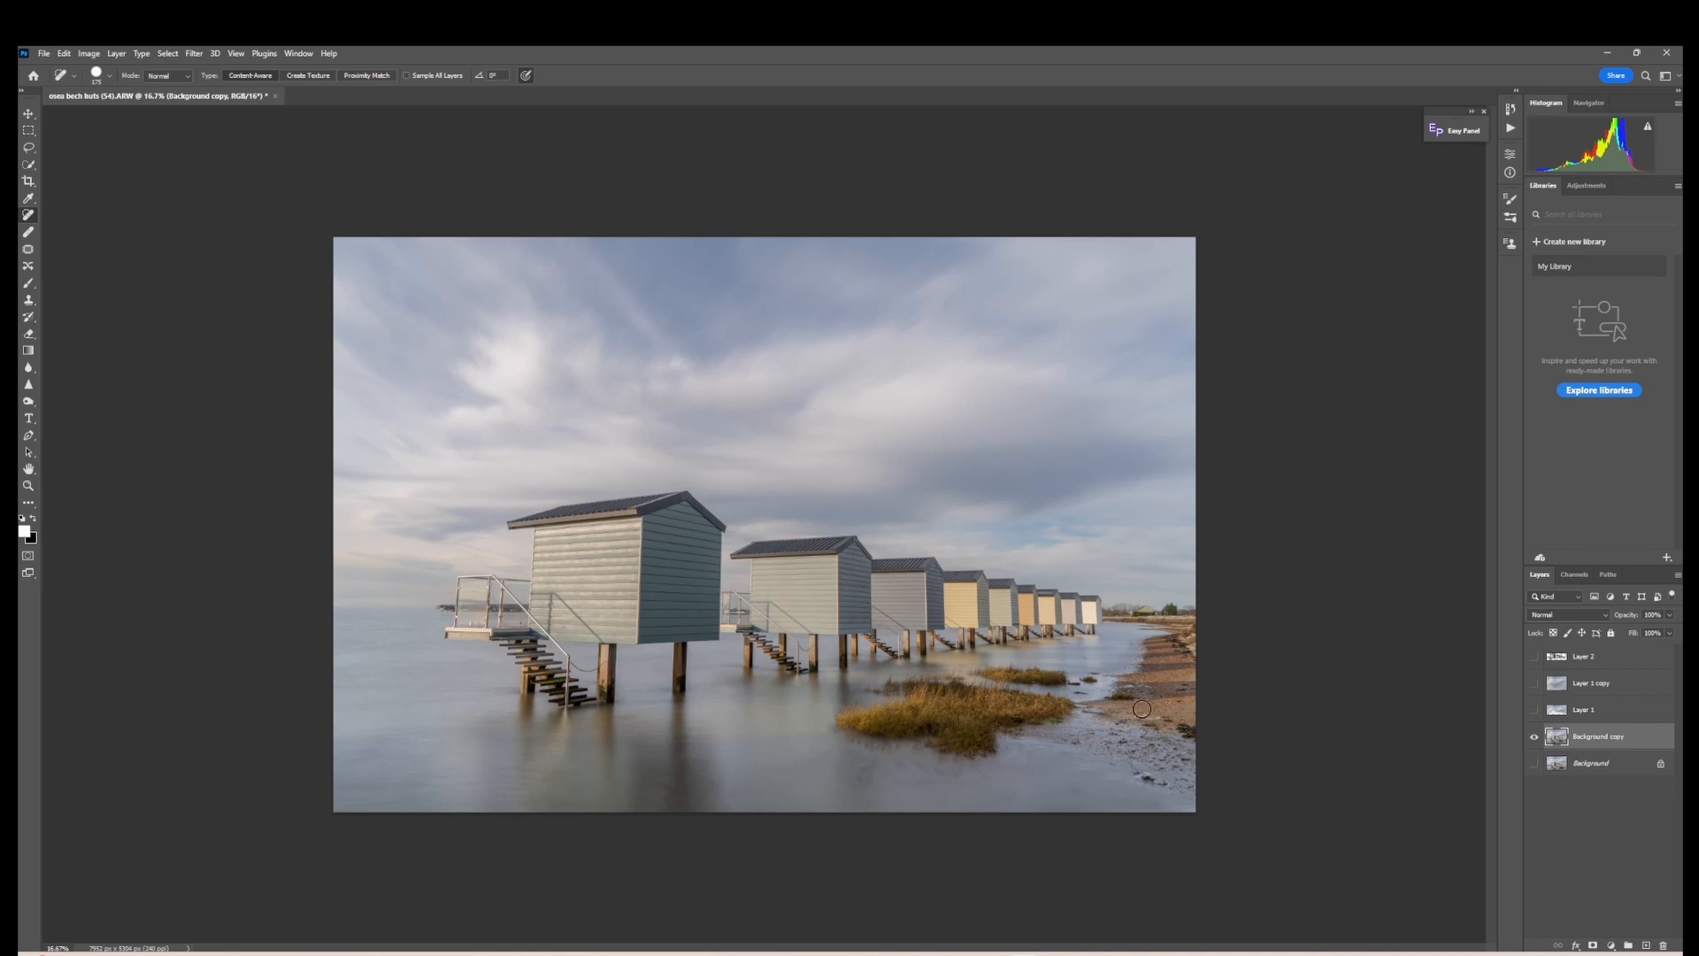
- Heal the dark stones and specks in the water along the beach edge in the photo's lower right area
{"action": "left_click", "coordinate": [1113, 767]}
{"action": "left_click_drag", "start_coordinate": [1133, 771], "coordinate": [1150, 778]}
{"action": "left_click", "coordinate": [1158, 782]}
{"action": "left_click", "coordinate": [1168, 785]}
{"action": "left_click", "coordinate": [1120, 777]}
{"action": "left_click", "coordinate": [1177, 785]}
{"action": "left_click", "coordinate": [1132, 766]}
{"action": "left_click", "coordinate": [1155, 767]}
{"action": "left_click_drag", "start_coordinate": [1146, 762], "coordinate": [1168, 764]}
{"action": "left_click", "coordinate": [1182, 768]}
{"action": "left_click", "coordinate": [1165, 762]}
{"action": "left_click", "coordinate": [1185, 761]}
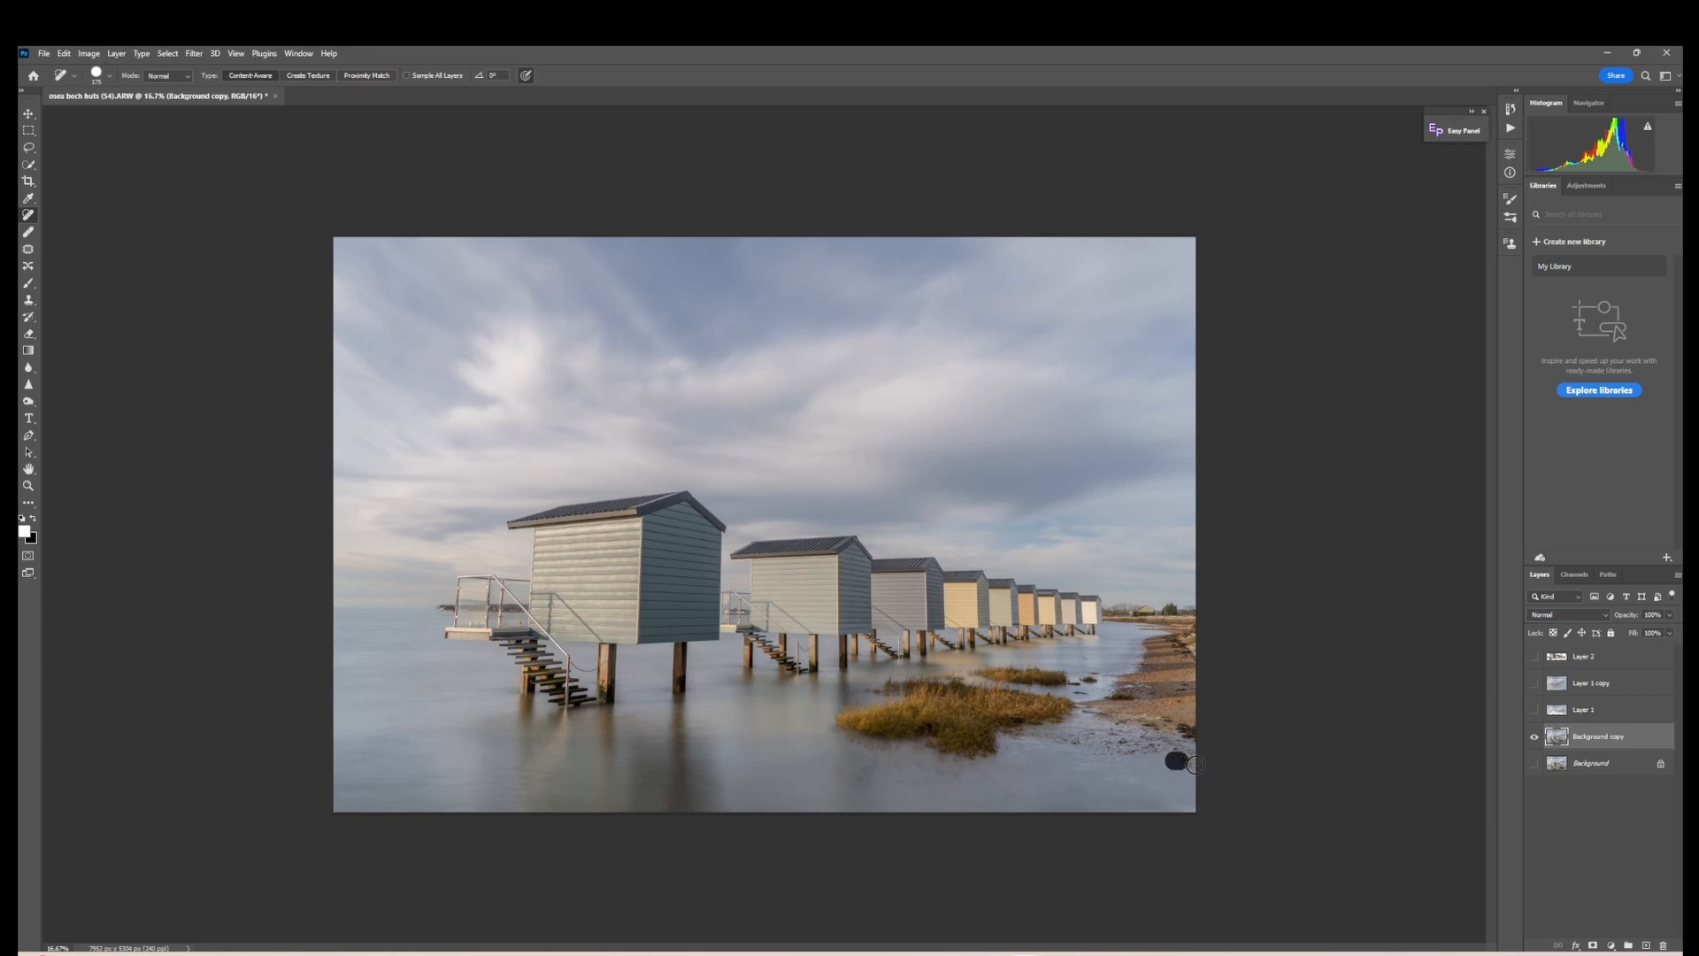
- Lasso the grass clumps and the beach along the photo's right edge and start Content-Aware Fill on the selection
{"action": "left_click", "coordinate": [28, 147]}
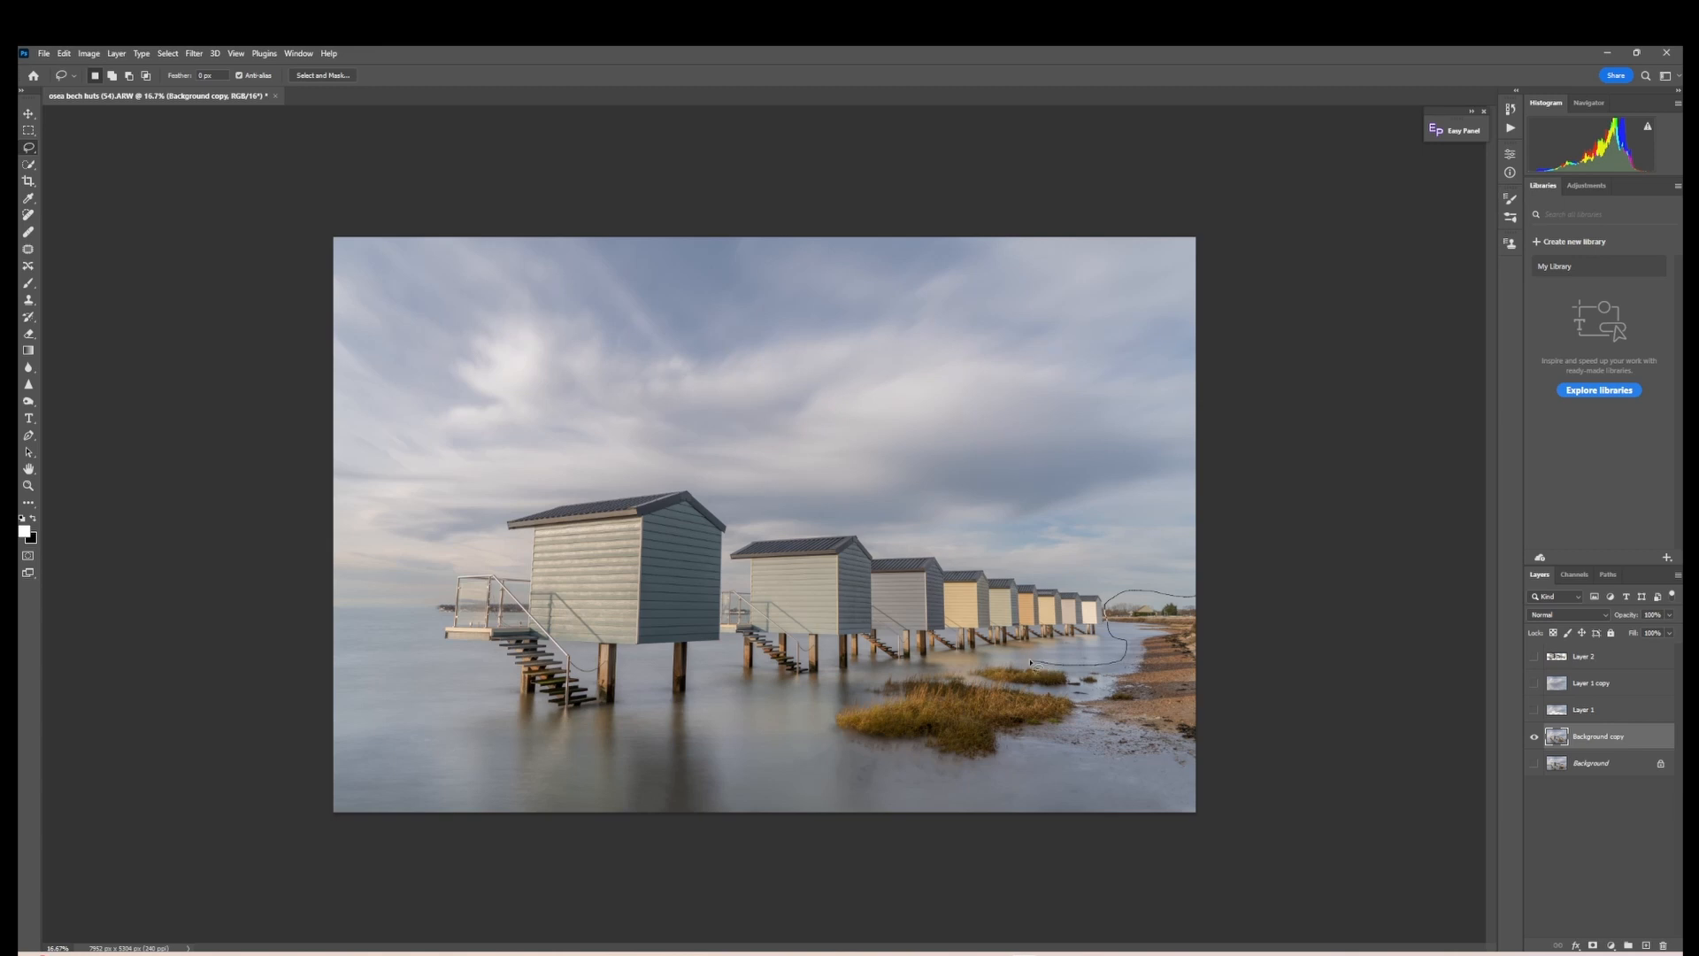
{"action": "left_click_drag", "start_coordinate": [952, 669], "coordinate": [871, 679]}
{"action": "mouse_move", "coordinate": [840, 756]}
{"action": "left_mouse_down"}
{"action": "mouse_move", "coordinate": [945, 786]}
{"action": "mouse_move", "coordinate": [1166, 777]}
{"action": "mouse_move", "coordinate": [1225, 757]}
{"action": "mouse_move", "coordinate": [1225, 588]}
{"action": "mouse_move", "coordinate": [1218, 602]}
{"action": "left_mouse_up"}
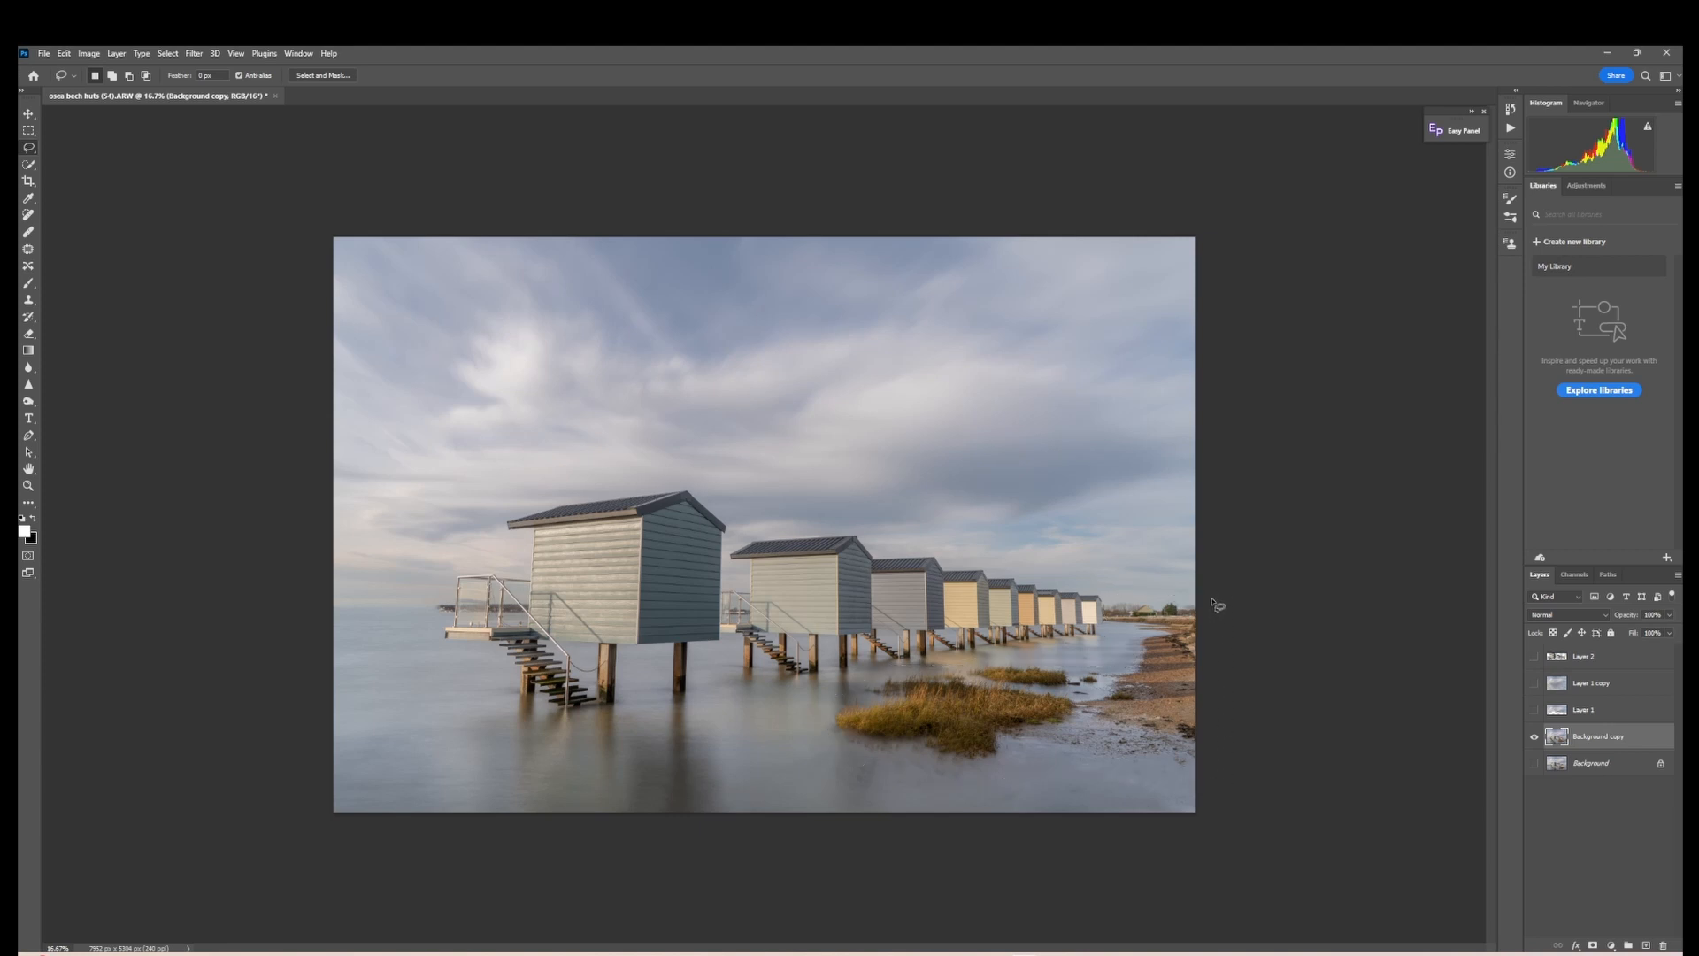
{"action": "right_click", "coordinate": [1138, 702]}
{"action": "left_click", "coordinate": [1178, 625]}
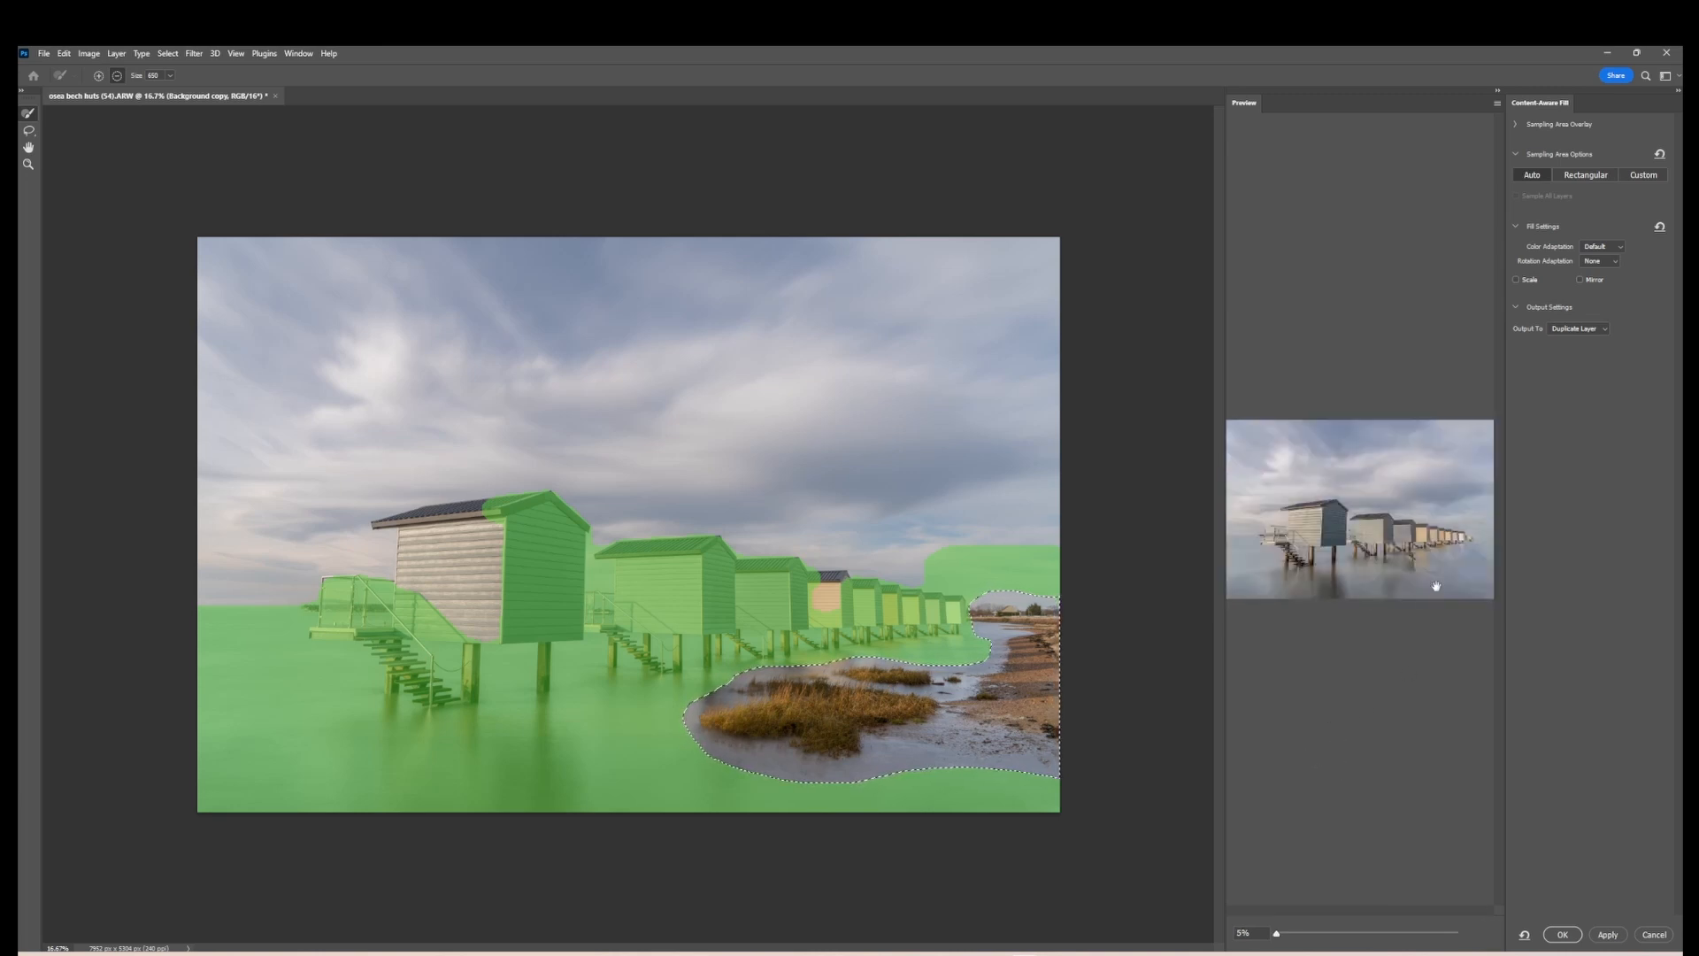
- Exclude the nearer huts, their steps and stilts from the fill's sampling area with a smaller brush
{"action": "key", "text": "bracketleft"}
{"action": "key", "text": "bracketleft"}
{"action": "key", "text": "bracketleft"}
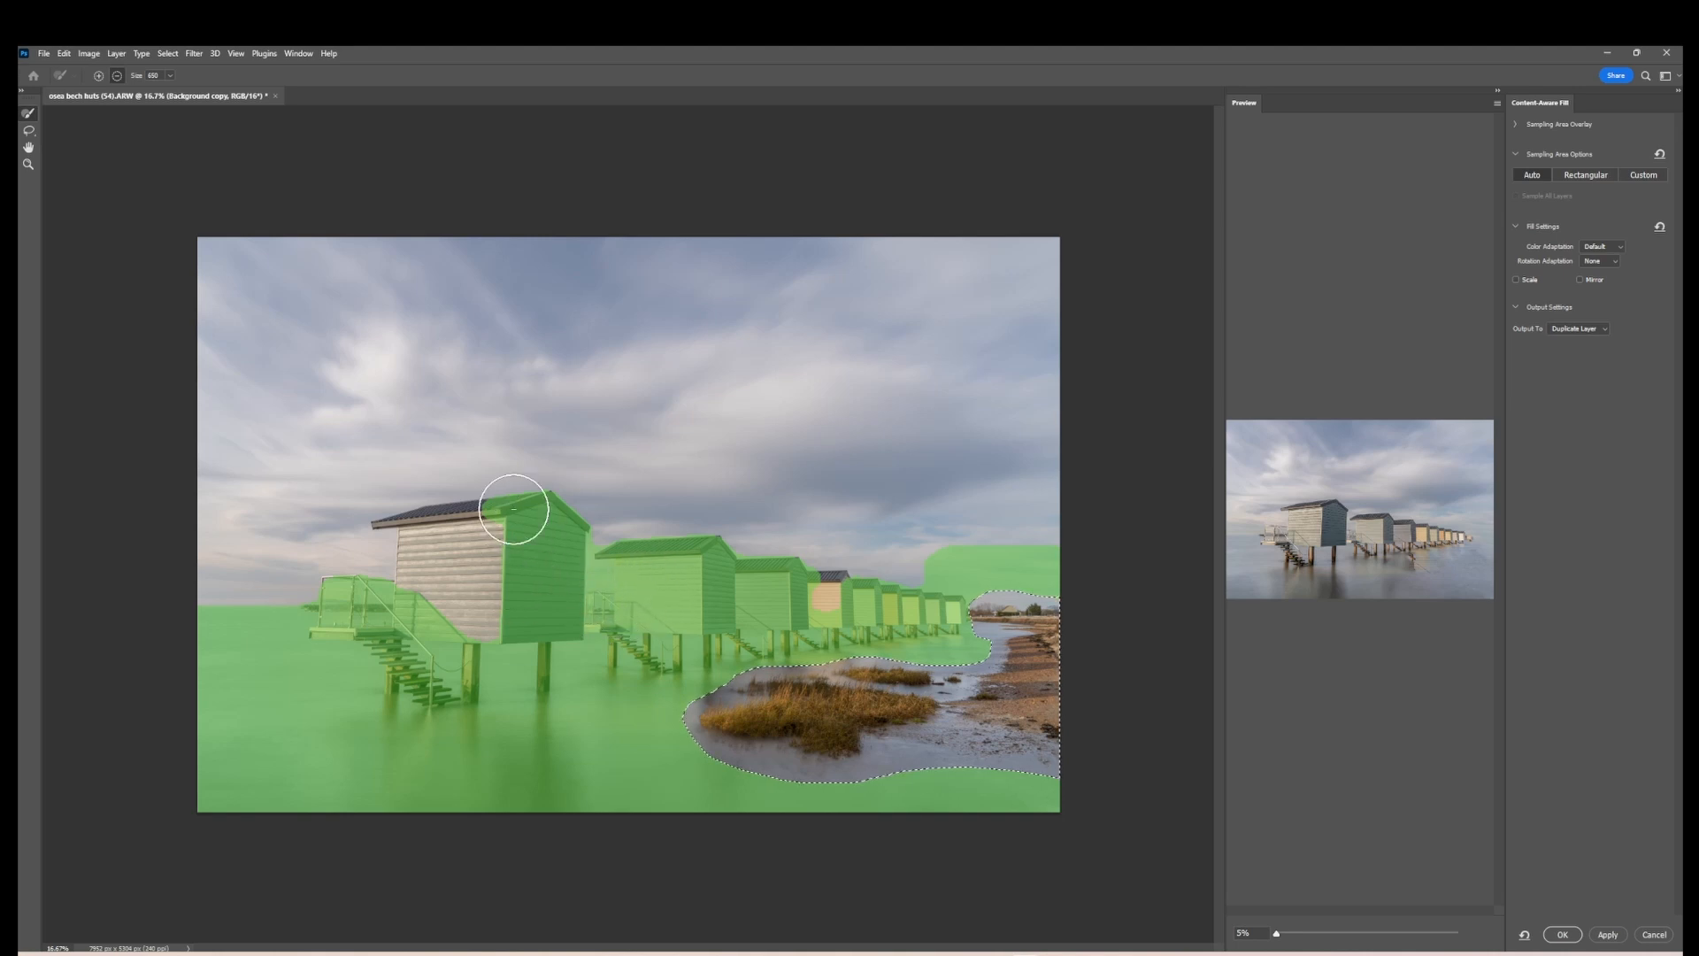
{"action": "mouse_move", "coordinate": [531, 512]}
{"action": "left_mouse_down"}
{"action": "mouse_move", "coordinate": [497, 512]}
{"action": "mouse_move", "coordinate": [545, 505]}
{"action": "mouse_move", "coordinate": [568, 527]}
{"action": "mouse_move", "coordinate": [495, 587]}
{"action": "mouse_move", "coordinate": [549, 585]}
{"action": "mouse_move", "coordinate": [503, 612]}
{"action": "mouse_move", "coordinate": [587, 569]}
{"action": "mouse_move", "coordinate": [497, 628]}
{"action": "mouse_move", "coordinate": [347, 595]}
{"action": "mouse_move", "coordinate": [321, 609]}
{"action": "mouse_move", "coordinate": [383, 627]}
{"action": "mouse_move", "coordinate": [409, 677]}
{"action": "mouse_move", "coordinate": [454, 637]}
{"action": "mouse_move", "coordinate": [434, 686]}
{"action": "mouse_move", "coordinate": [521, 657]}
{"action": "mouse_move", "coordinate": [528, 688]}
{"action": "mouse_move", "coordinate": [554, 626]}
{"action": "mouse_move", "coordinate": [603, 651]}
{"action": "mouse_move", "coordinate": [656, 636]}
{"action": "mouse_move", "coordinate": [635, 659]}
{"action": "mouse_move", "coordinate": [690, 630]}
{"action": "mouse_move", "coordinate": [673, 652]}
{"action": "mouse_move", "coordinate": [822, 618]}
{"action": "mouse_move", "coordinate": [596, 578]}
{"action": "mouse_move", "coordinate": [688, 564]}
{"action": "mouse_move", "coordinate": [674, 550]}
{"action": "mouse_move", "coordinate": [814, 572]}
{"action": "mouse_move", "coordinate": [620, 613]}
{"action": "mouse_move", "coordinate": [921, 614]}
{"action": "left_mouse_up"}
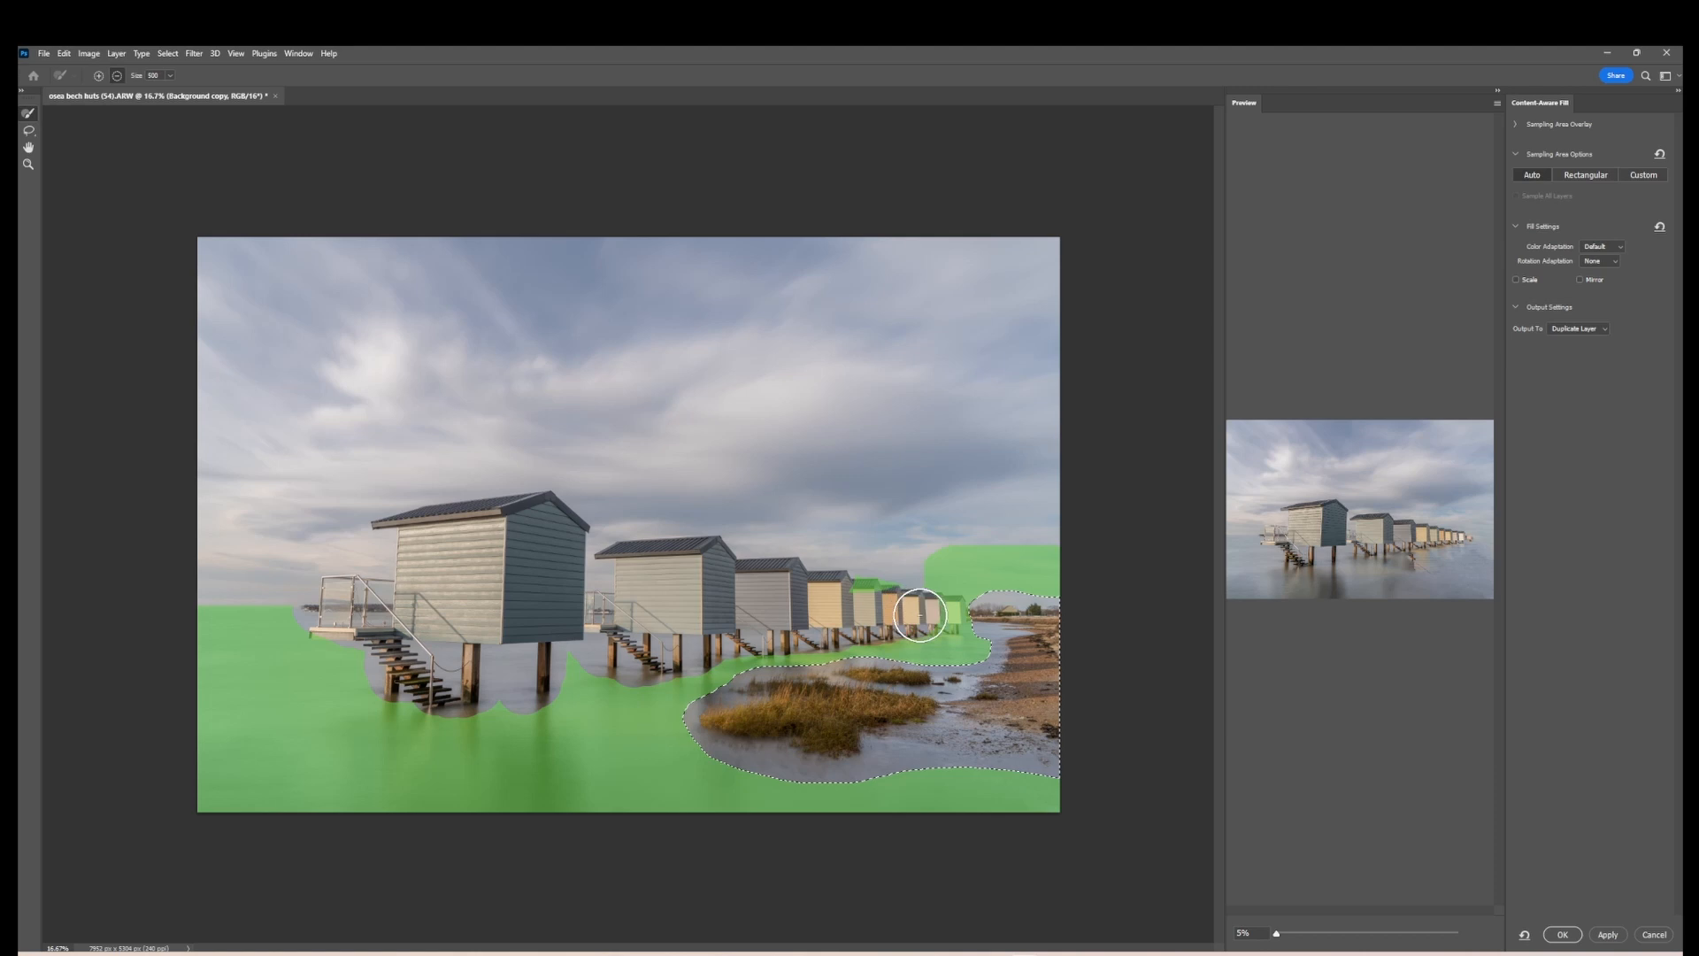
- Exclude the distant huts from the sampling area with a finer brush and apply the fill to a duplicate layer
{"action": "key", "text": "["}
{"action": "key", "text": "["}
{"action": "key", "text": "["}
{"action": "key", "text": "["}
{"action": "key", "text": "["}
{"action": "key", "text": "["}
{"action": "left_click", "coordinate": [864, 586], "text": "alt"}
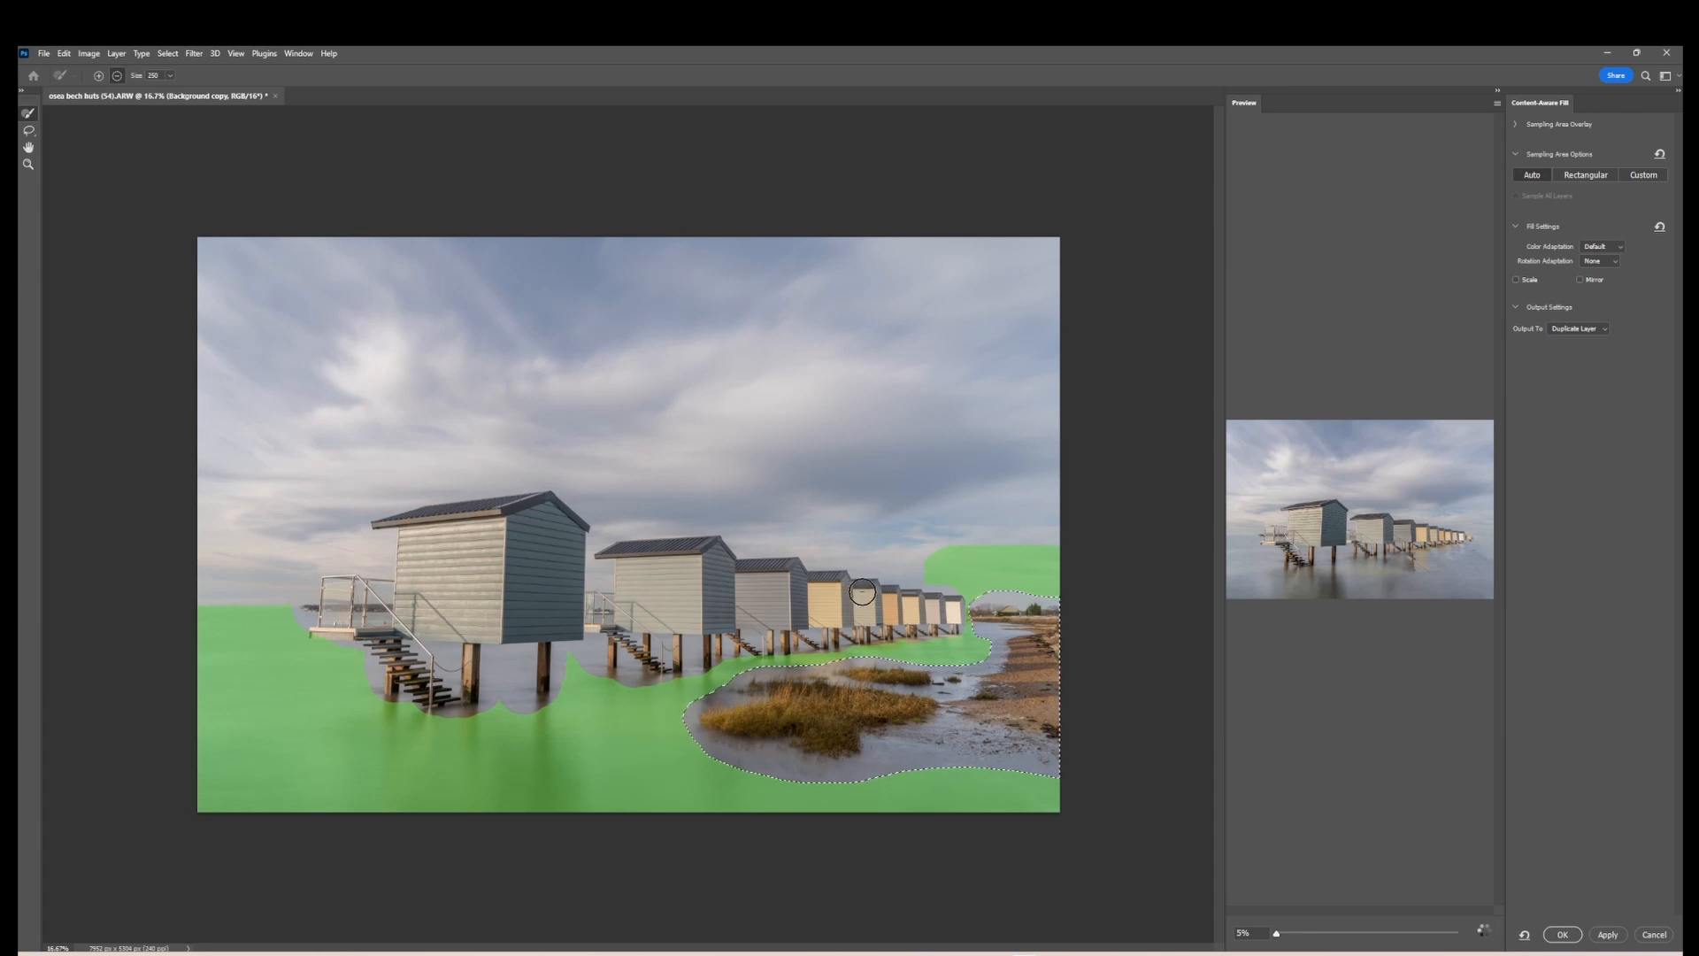
{"action": "left_click", "coordinate": [956, 598]}
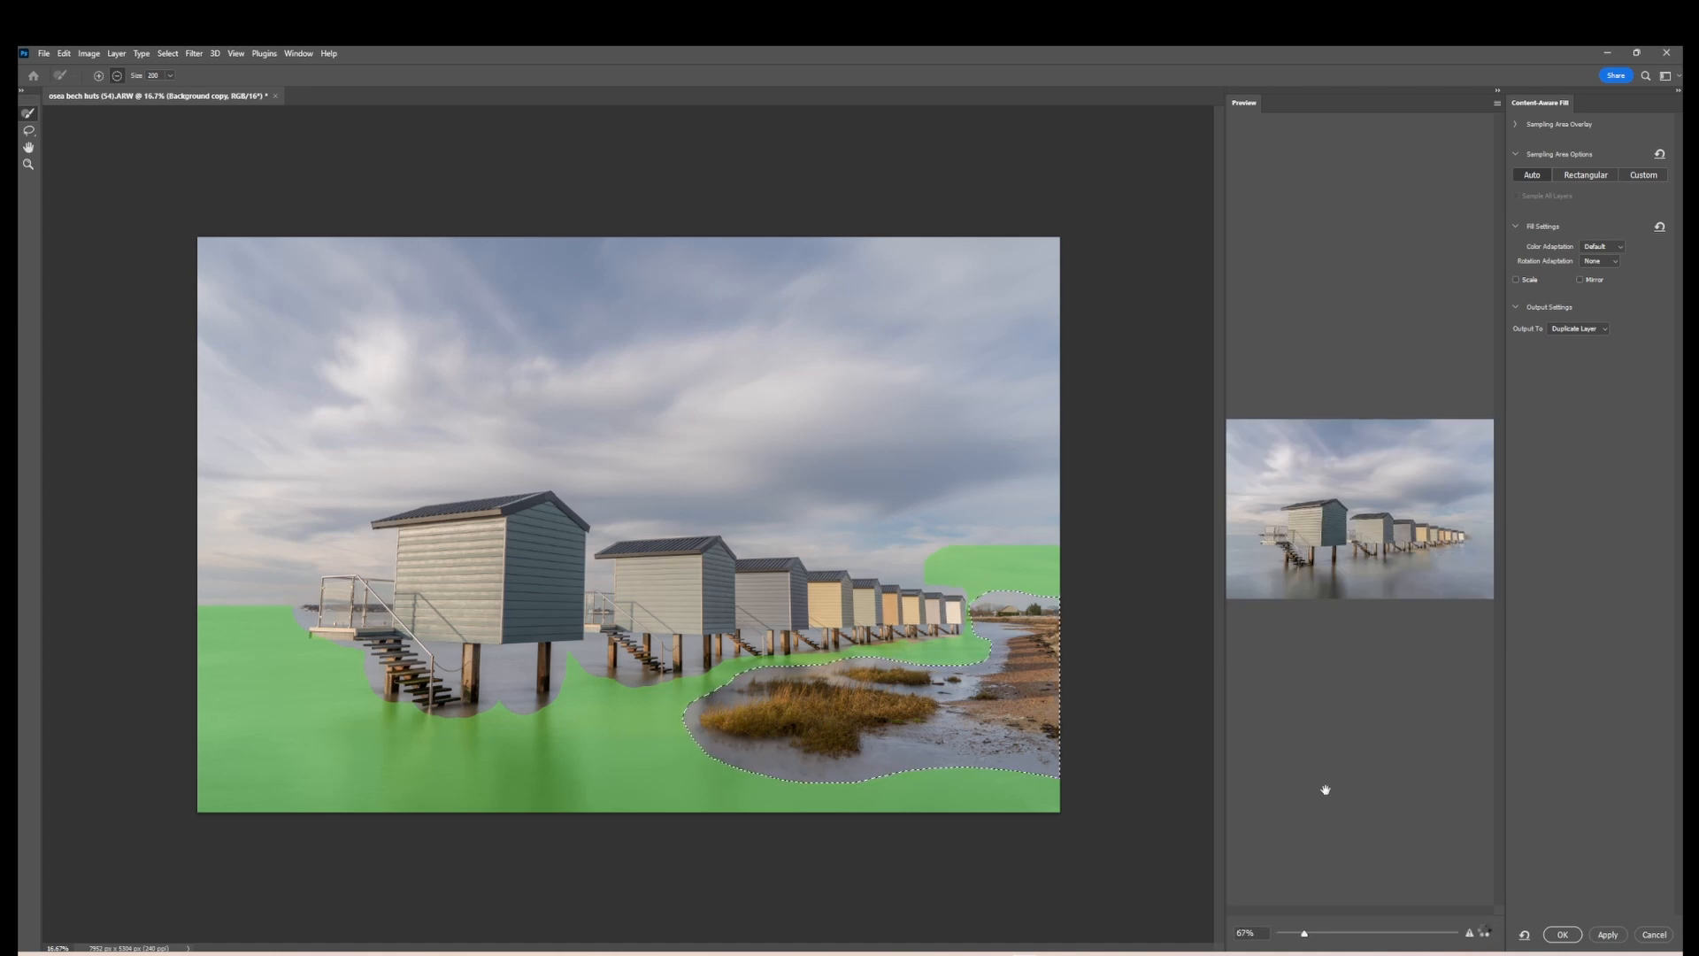
{"action": "left_click", "coordinate": [1562, 934]}
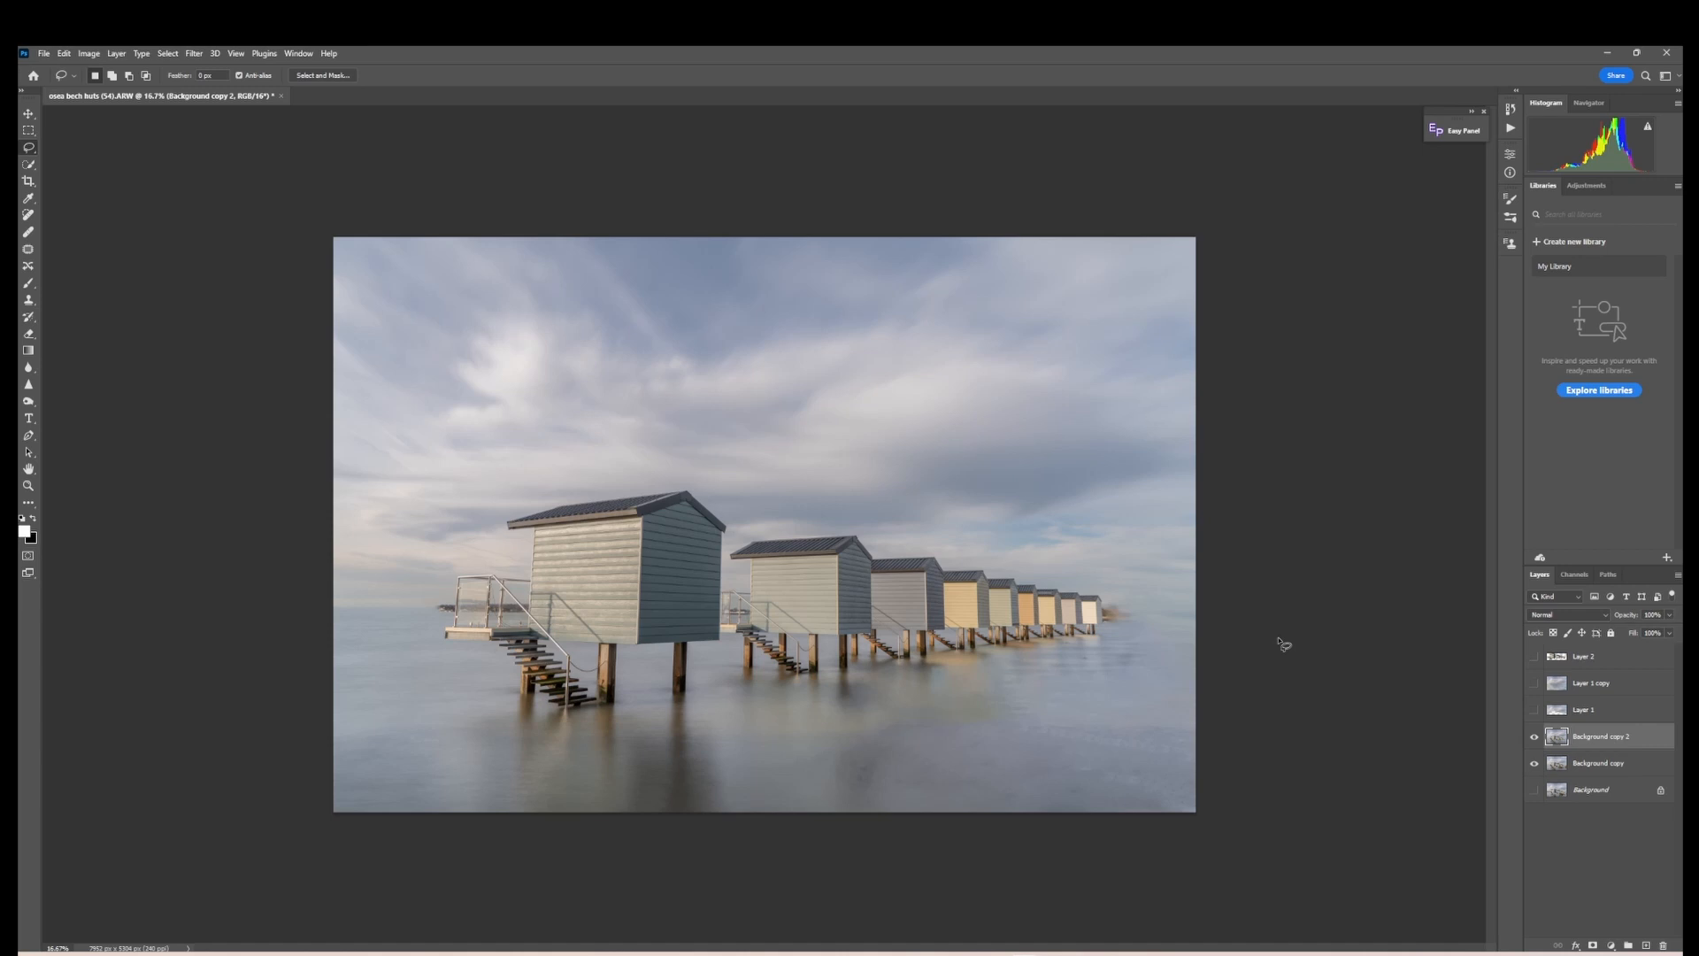
- Show Layer 2 and Layer 1 copy, hide Background copy, and move Layer 2 below Layer 1 copy
{"action": "left_click", "coordinate": [1535, 684]}
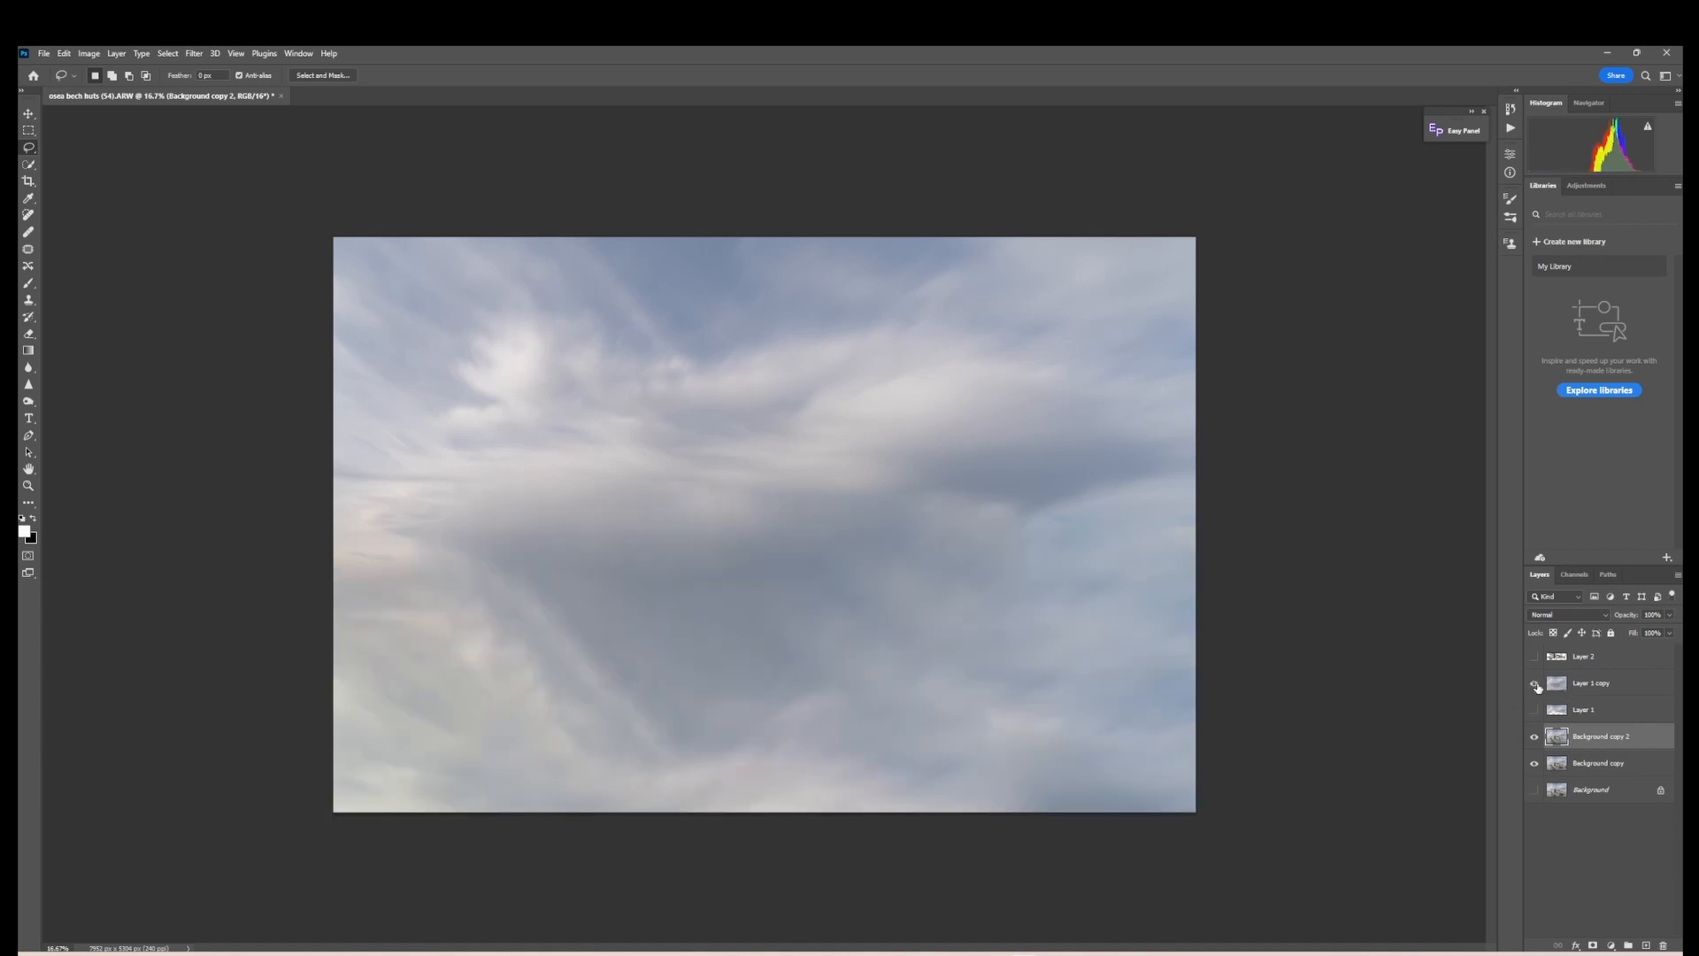
{"action": "left_click", "coordinate": [1536, 684]}
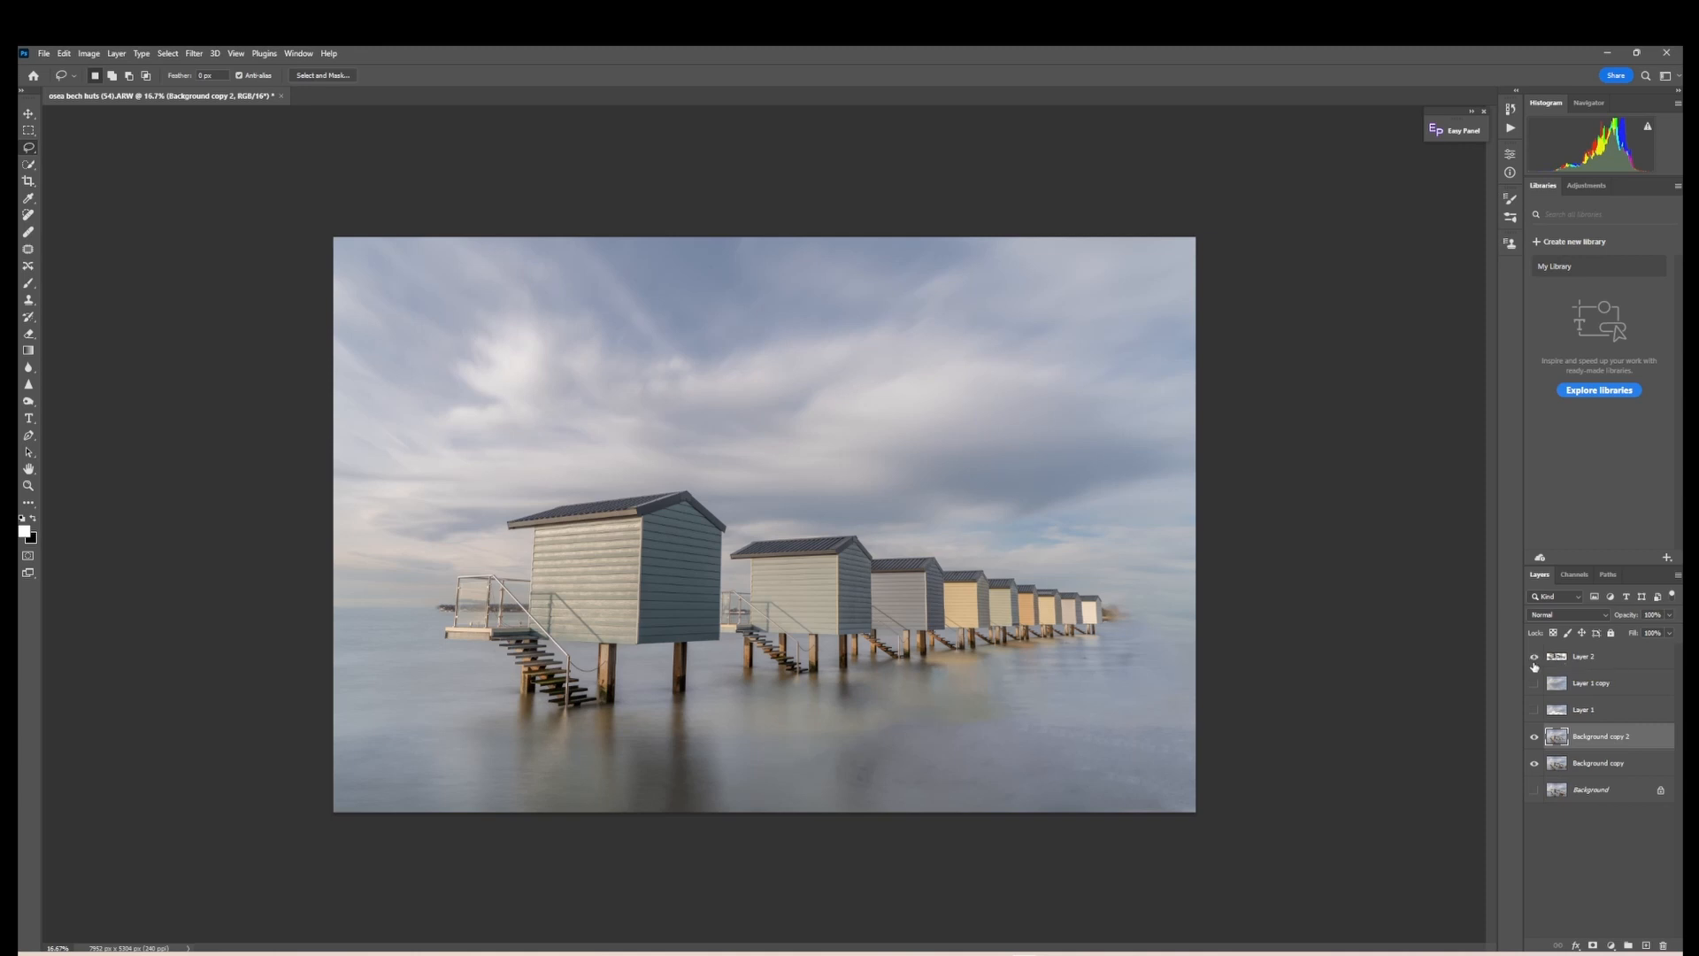
{"action": "left_click", "coordinate": [1533, 738]}
{"action": "left_click", "coordinate": [1536, 763]}
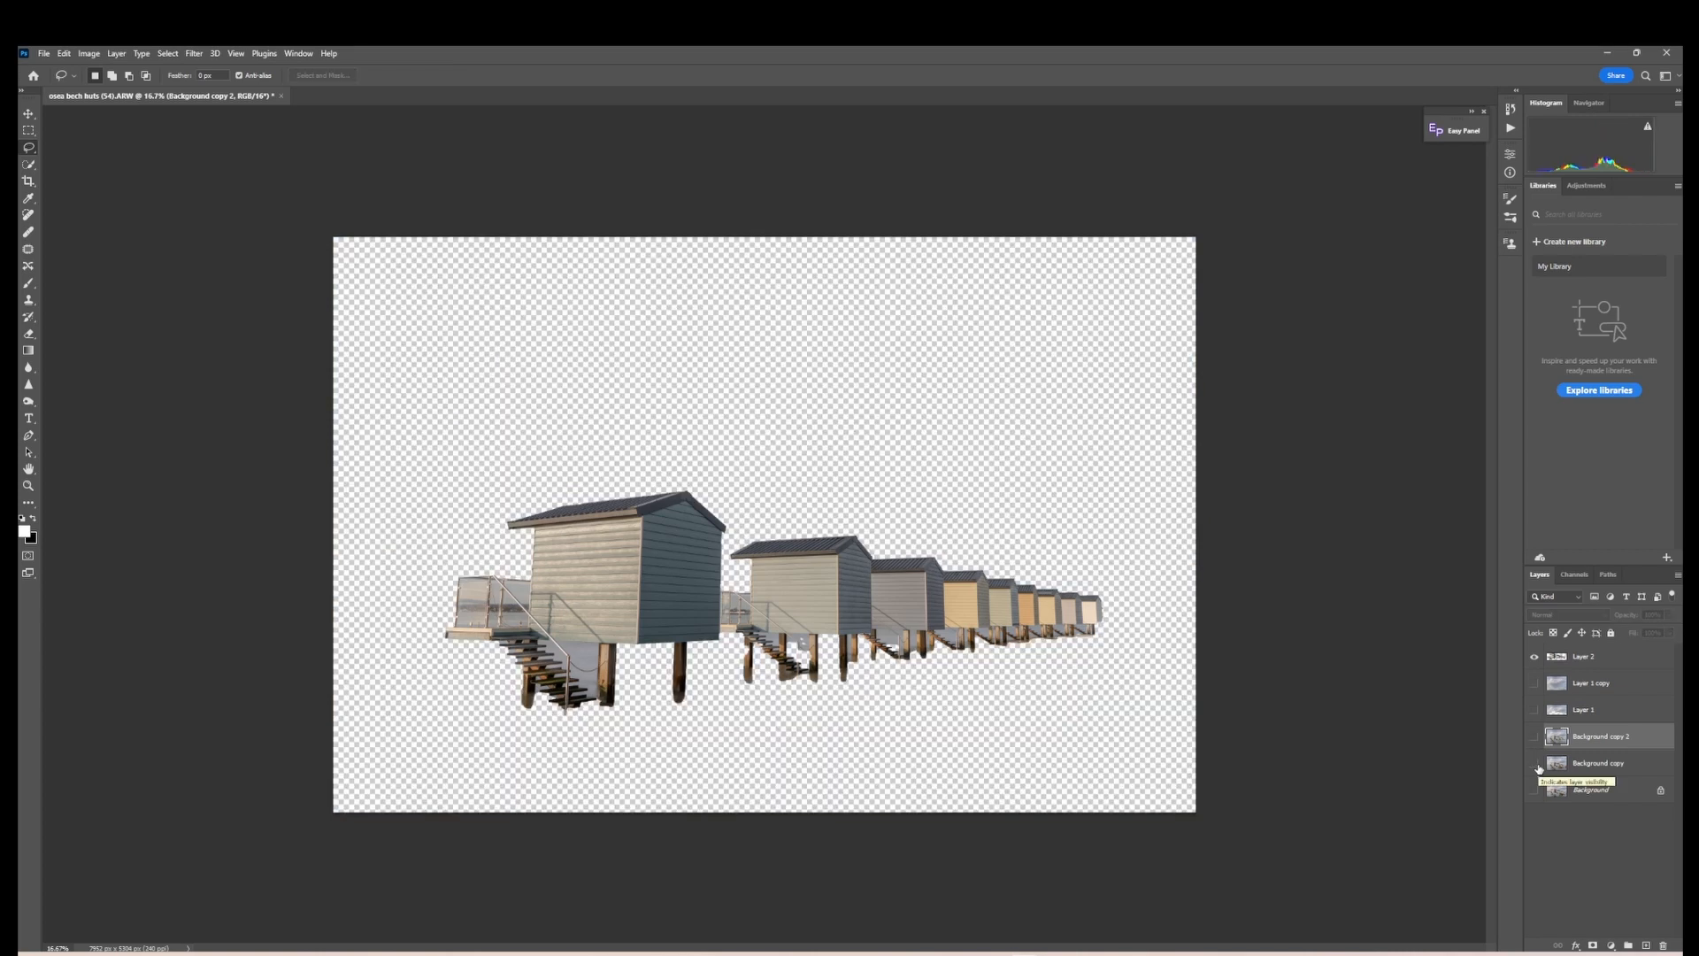
{"action": "left_click", "coordinate": [1534, 683]}
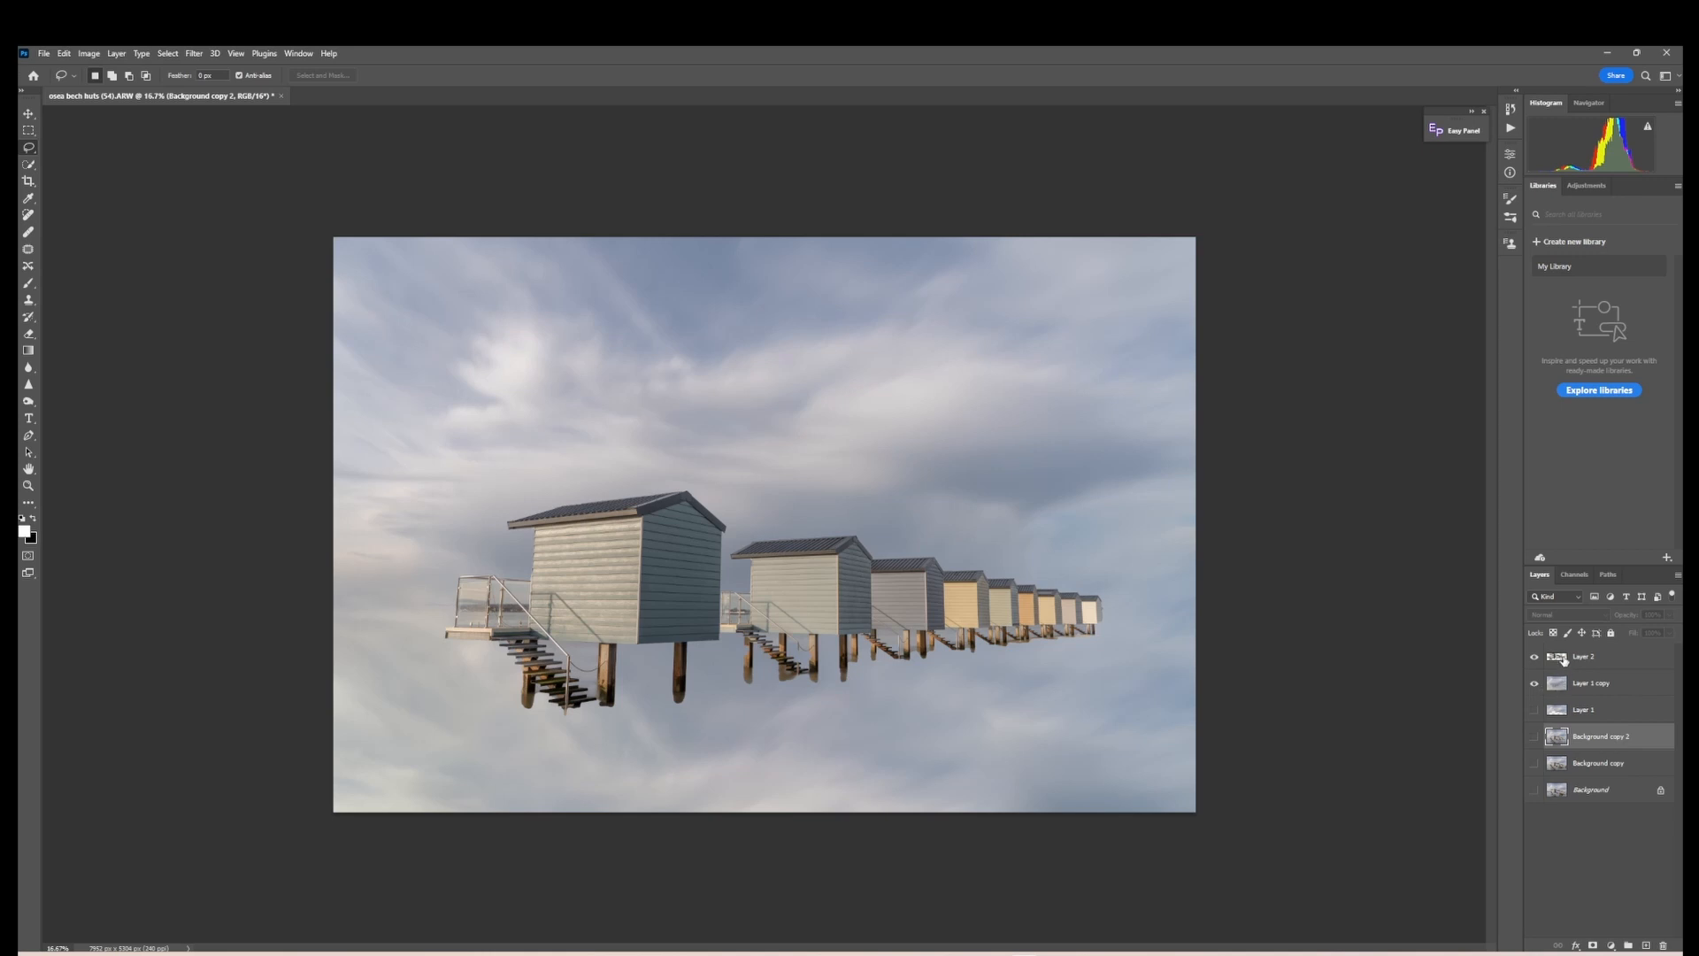
{"action": "left_click_drag", "start_coordinate": [1564, 660], "coordinate": [1562, 696]}
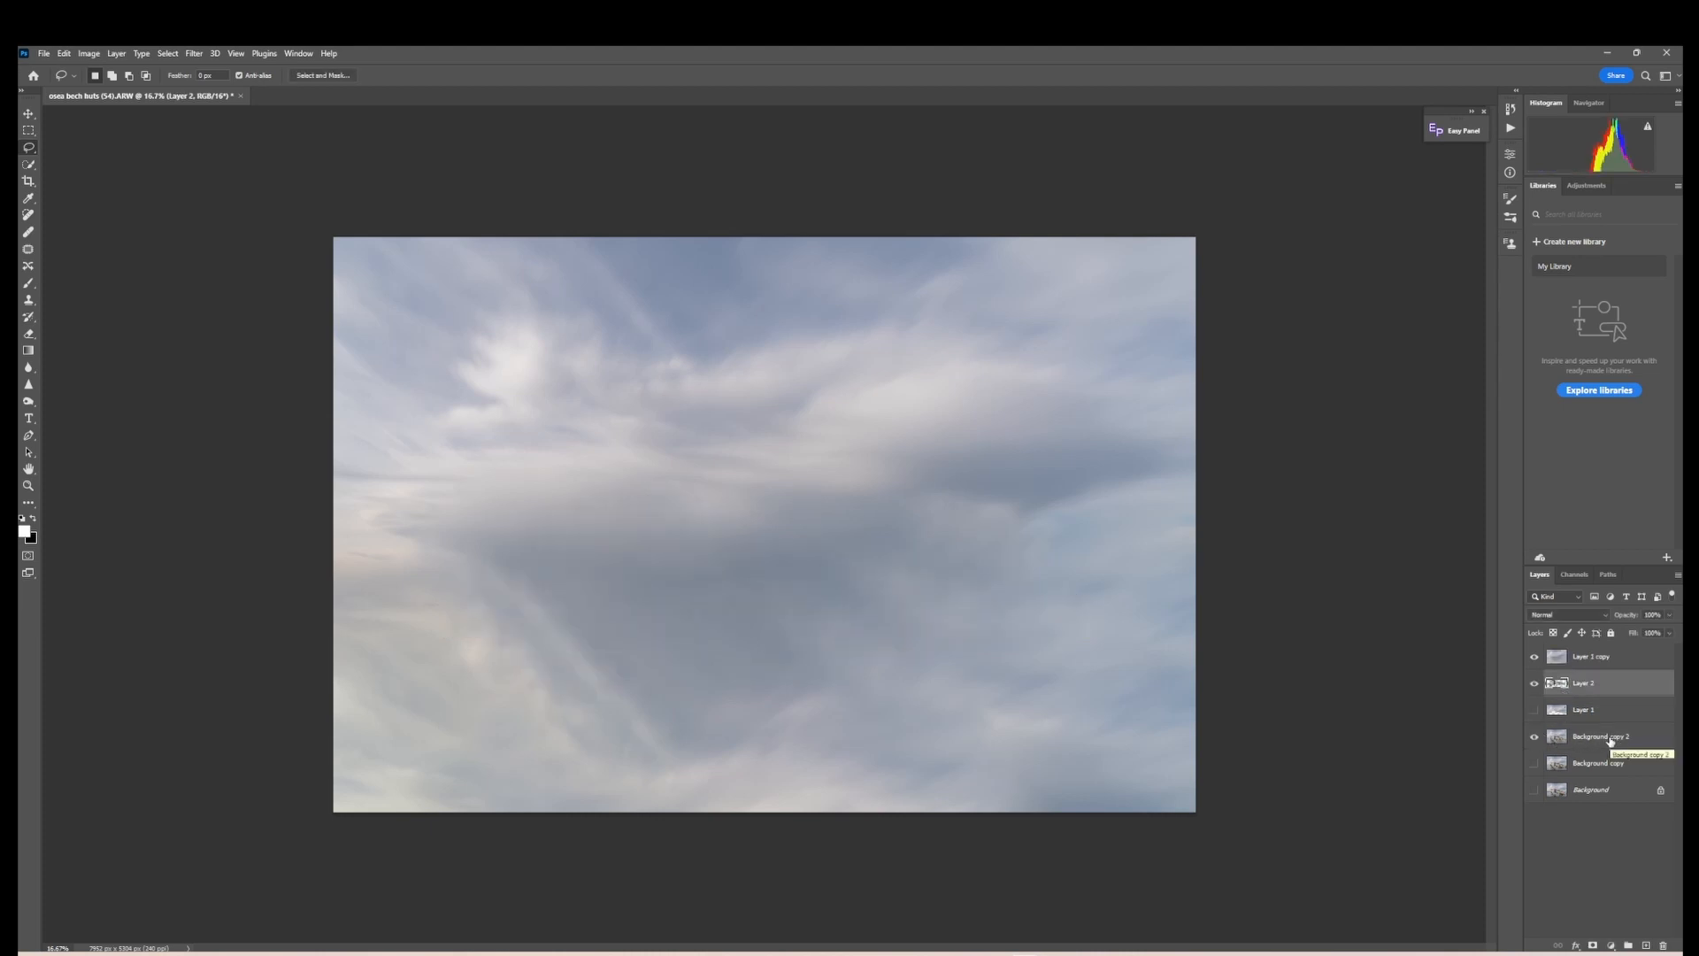
- Add a layer mask to Layer 1 copy and paint black over the huts with an enlarged brush to reveal them
{"action": "left_click", "coordinate": [1560, 662]}
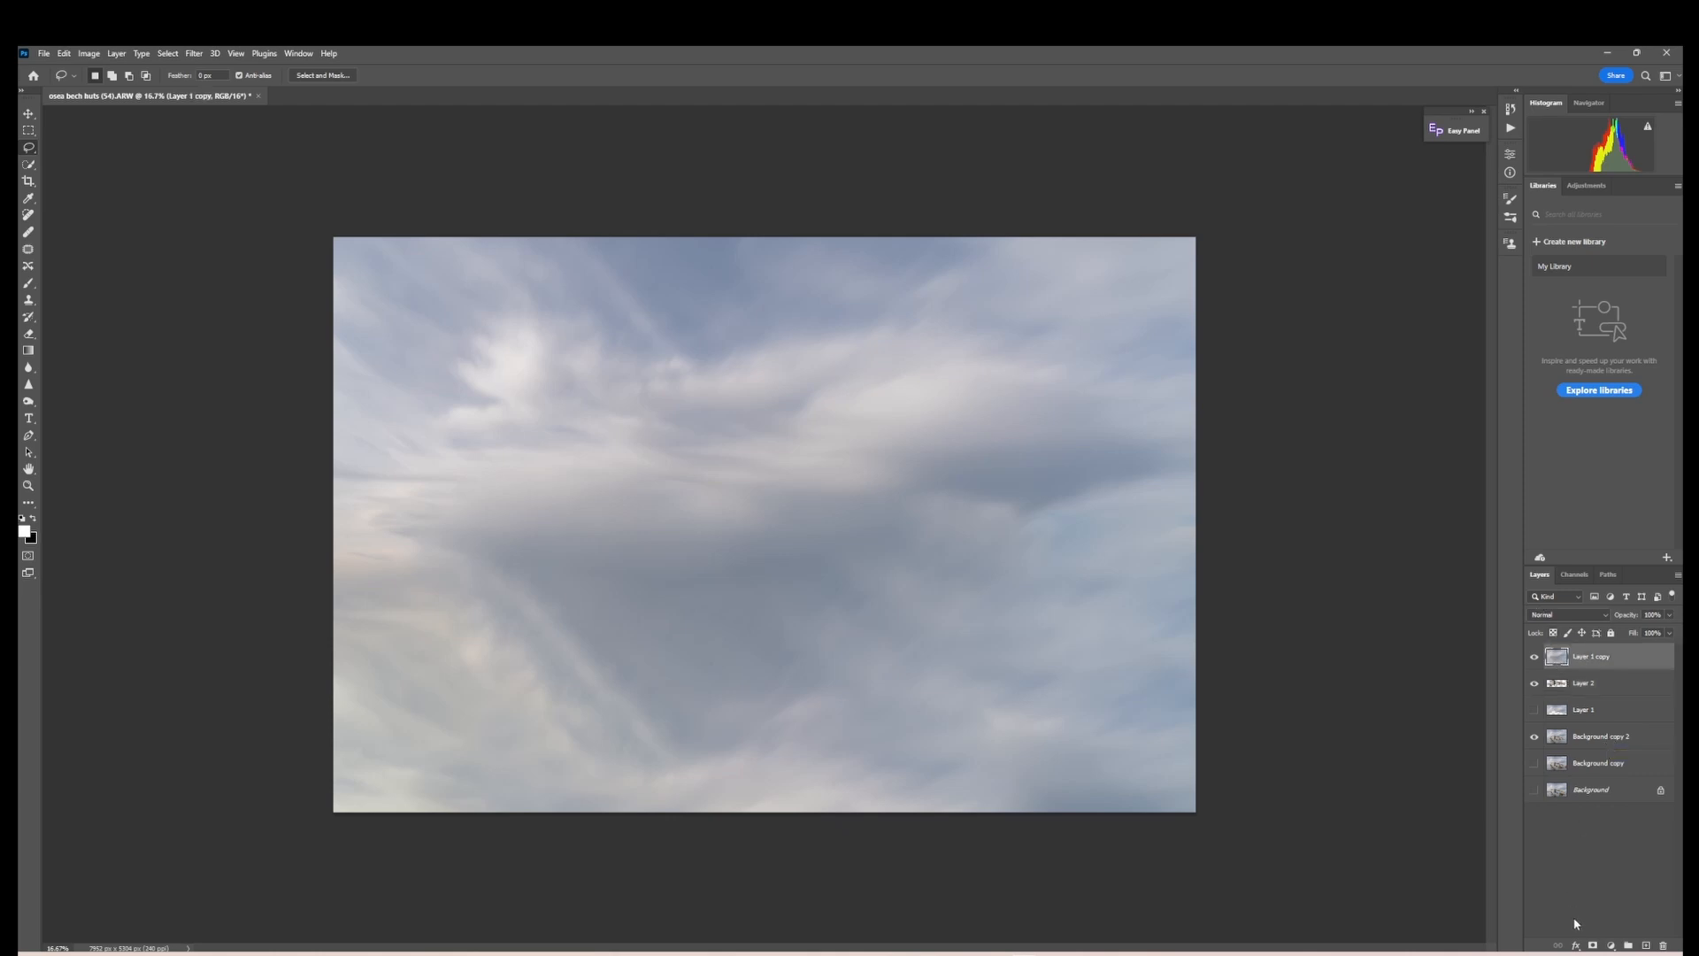
{"action": "left_click", "coordinate": [1593, 946]}
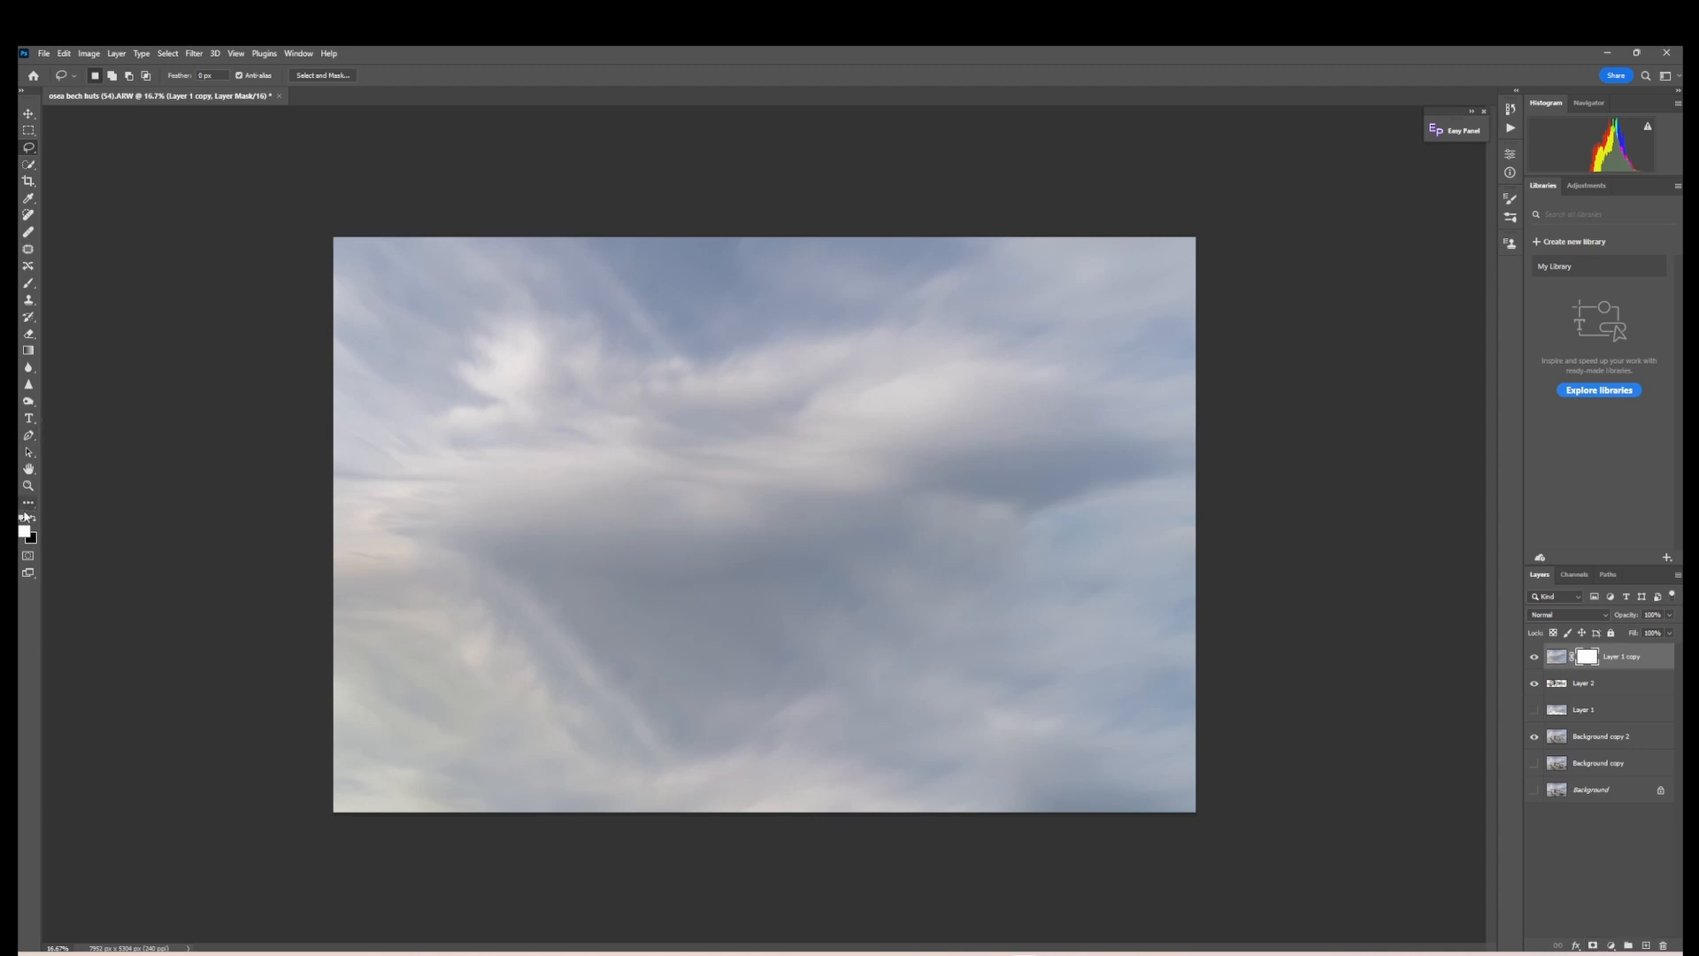
{"action": "left_click", "coordinate": [29, 283]}
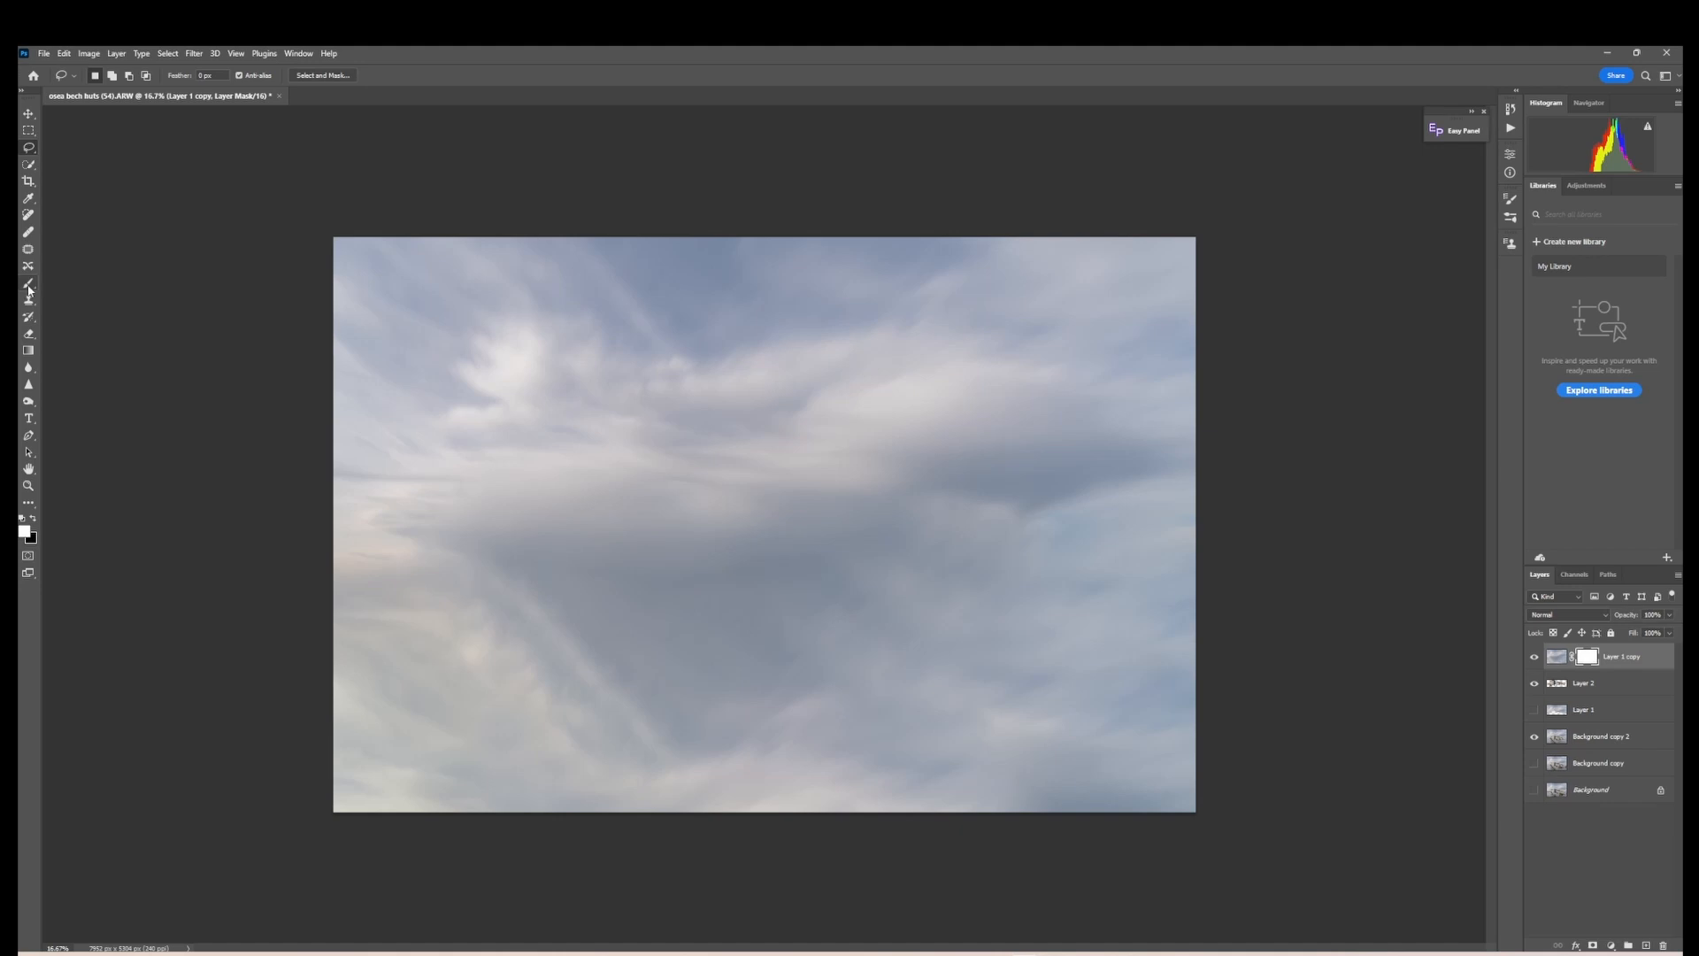
{"action": "left_click", "coordinate": [32, 519]}
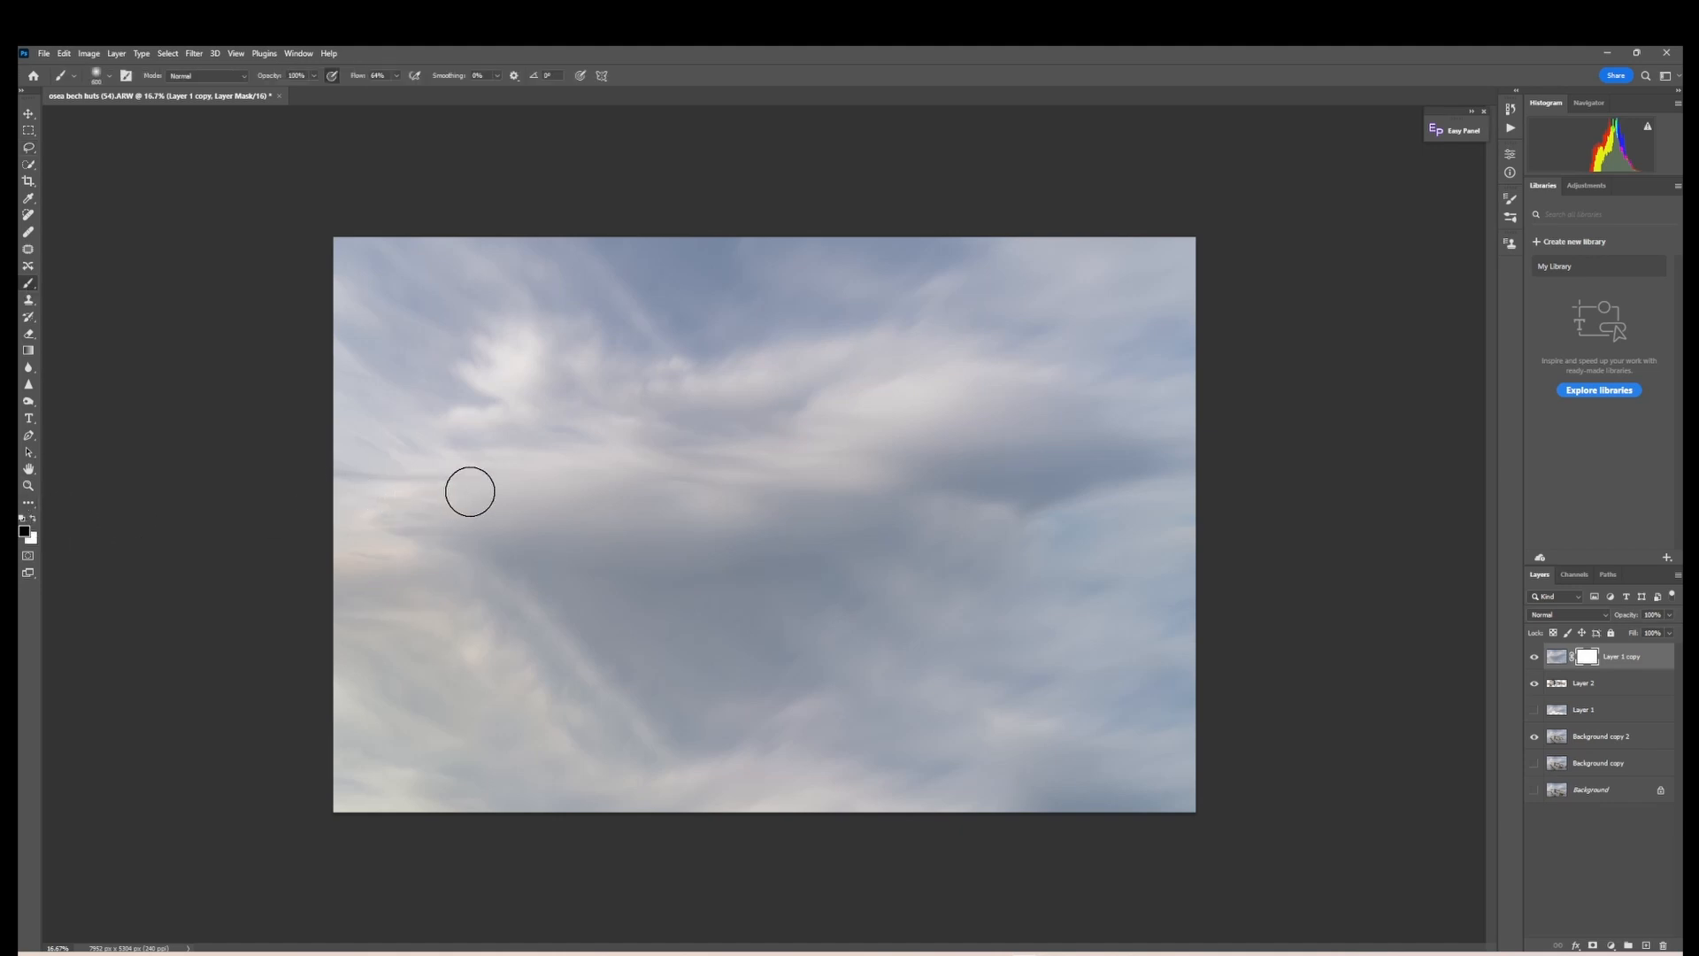
{"action": "key", "text": "bracketright"}
{"action": "key", "text": "bracketright"}
{"action": "key", "text": "bracketright"}
{"action": "mouse_move", "coordinate": [548, 562]}
{"action": "left_mouse_down"}
{"action": "mouse_move", "coordinate": [659, 556]}
{"action": "mouse_move", "coordinate": [556, 570]}
{"action": "mouse_move", "coordinate": [616, 523]}
{"action": "mouse_move", "coordinate": [537, 580]}
{"action": "mouse_move", "coordinate": [536, 556]}
{"action": "mouse_move", "coordinate": [647, 538]}
{"action": "mouse_move", "coordinate": [643, 570]}
{"action": "mouse_move", "coordinate": [602, 583]}
{"action": "mouse_move", "coordinate": [833, 581]}
{"action": "mouse_move", "coordinate": [862, 557]}
{"action": "mouse_move", "coordinate": [877, 586]}
{"action": "mouse_move", "coordinate": [925, 568]}
{"action": "mouse_move", "coordinate": [969, 607]}
{"action": "mouse_move", "coordinate": [1004, 591]}
{"action": "mouse_move", "coordinate": [1149, 617]}
{"action": "mouse_move", "coordinate": [939, 645]}
{"action": "mouse_move", "coordinate": [700, 647]}
{"action": "mouse_move", "coordinate": [517, 643]}
{"action": "mouse_move", "coordinate": [504, 601]}
{"action": "mouse_move", "coordinate": [496, 640]}
{"action": "mouse_move", "coordinate": [464, 611]}
{"action": "mouse_move", "coordinate": [472, 598]}
{"action": "mouse_move", "coordinate": [592, 635]}
{"action": "mouse_move", "coordinate": [580, 665]}
{"action": "mouse_move", "coordinate": [704, 659]}
{"action": "mouse_move", "coordinate": [556, 671]}
{"action": "mouse_move", "coordinate": [645, 686]}
{"action": "mouse_move", "coordinate": [542, 709]}
{"action": "mouse_move", "coordinate": [723, 647]}
{"action": "mouse_move", "coordinate": [842, 651]}
{"action": "mouse_move", "coordinate": [1062, 617]}
{"action": "mouse_move", "coordinate": [749, 670]}
{"action": "mouse_move", "coordinate": [501, 627]}
{"action": "mouse_move", "coordinate": [488, 597]}
{"action": "mouse_move", "coordinate": [466, 612]}
{"action": "mouse_move", "coordinate": [506, 635]}
{"action": "mouse_move", "coordinate": [630, 576]}
{"action": "mouse_move", "coordinate": [824, 556]}
{"action": "mouse_move", "coordinate": [1088, 598]}
{"action": "mouse_move", "coordinate": [655, 672]}
{"action": "left_mouse_up"}
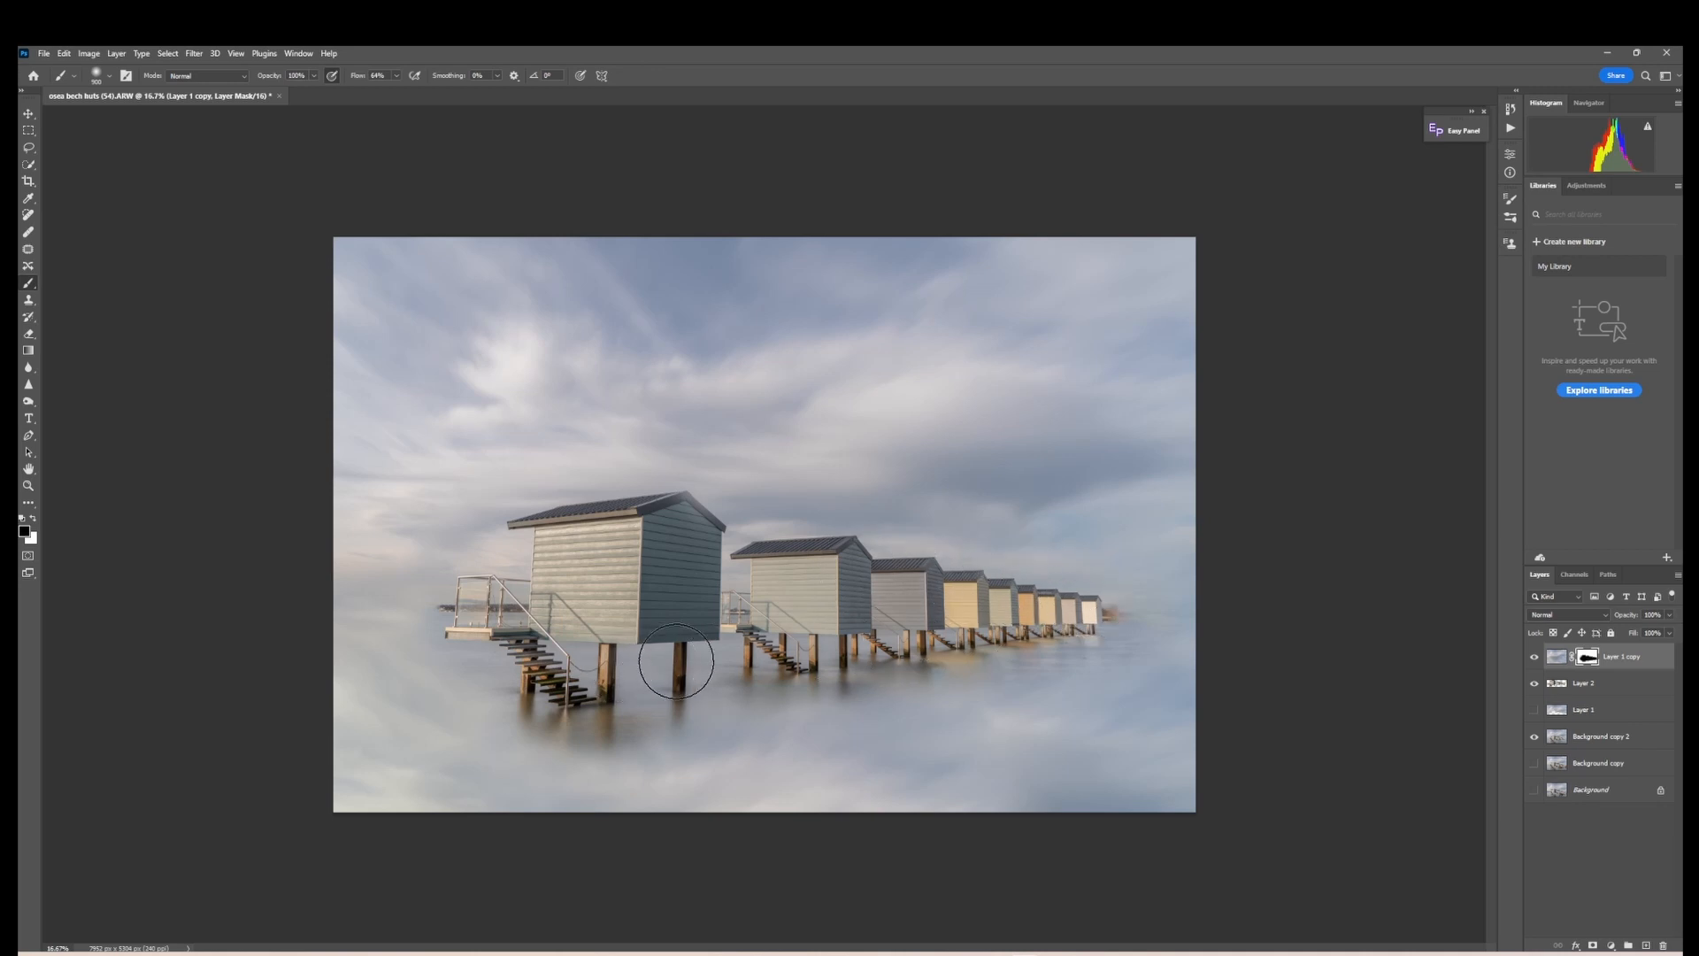
- Examine what each layer contributes by toggling the visibility of Layer 1 copy, Layer 2, Layer 1 and Background copy 2
{"action": "left_click", "coordinate": [1535, 683]}
{"action": "left_click", "coordinate": [1534, 657]}
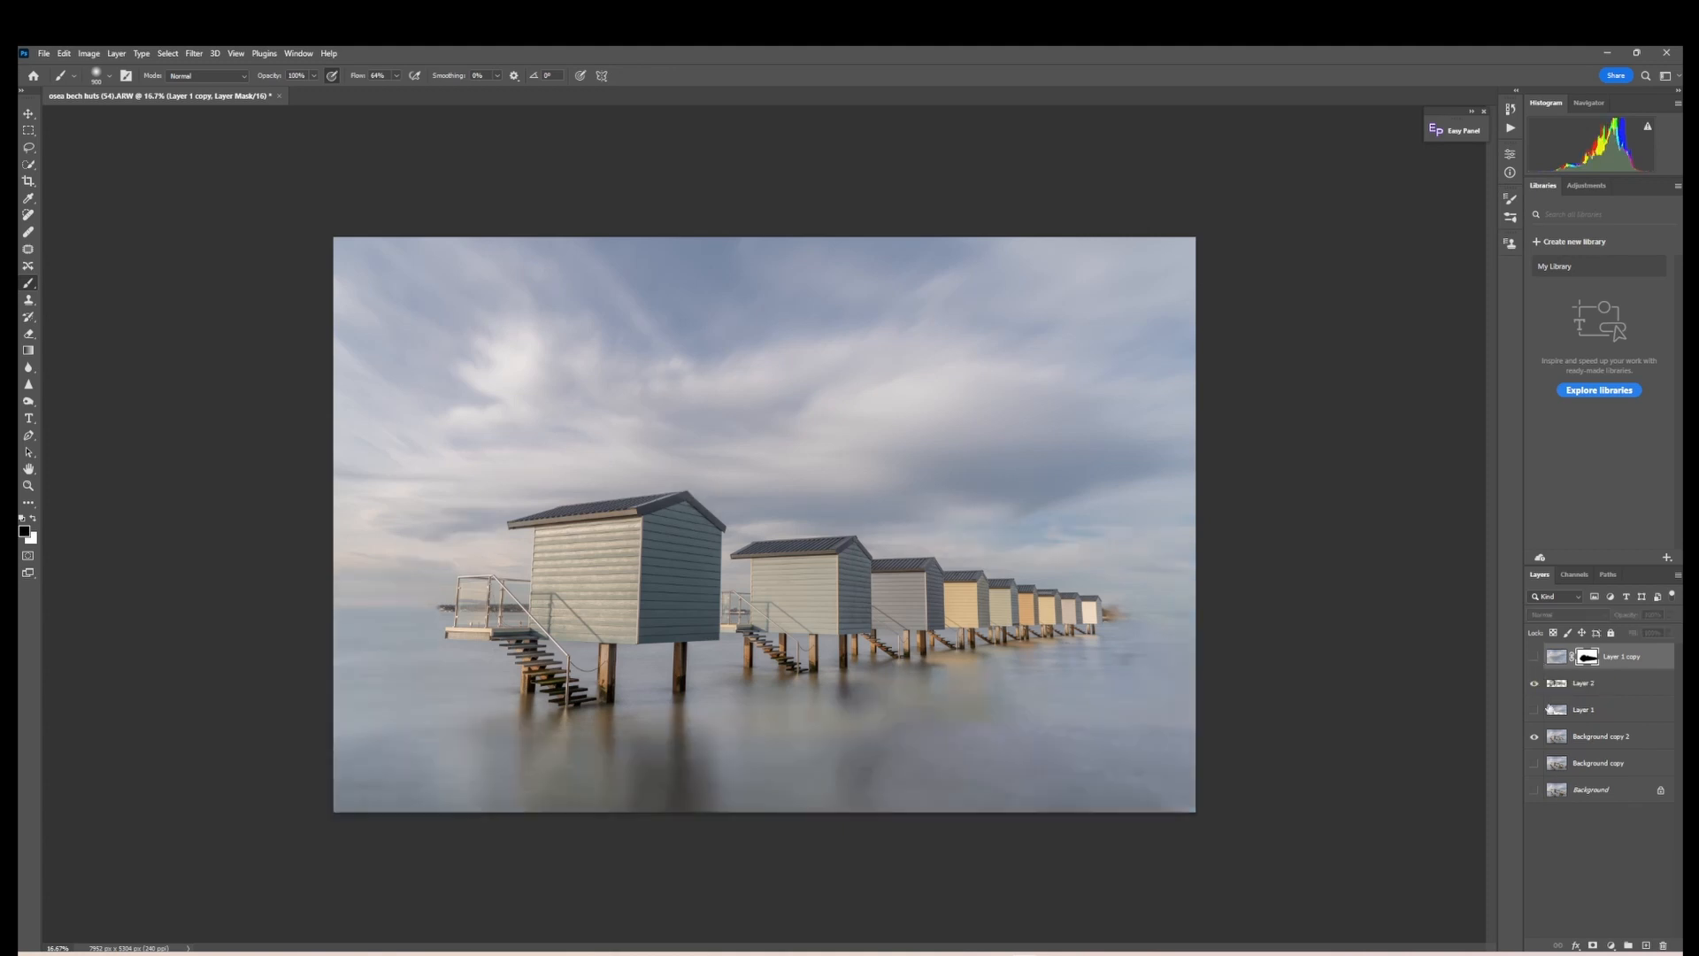
{"action": "left_click", "coordinate": [1535, 737]}
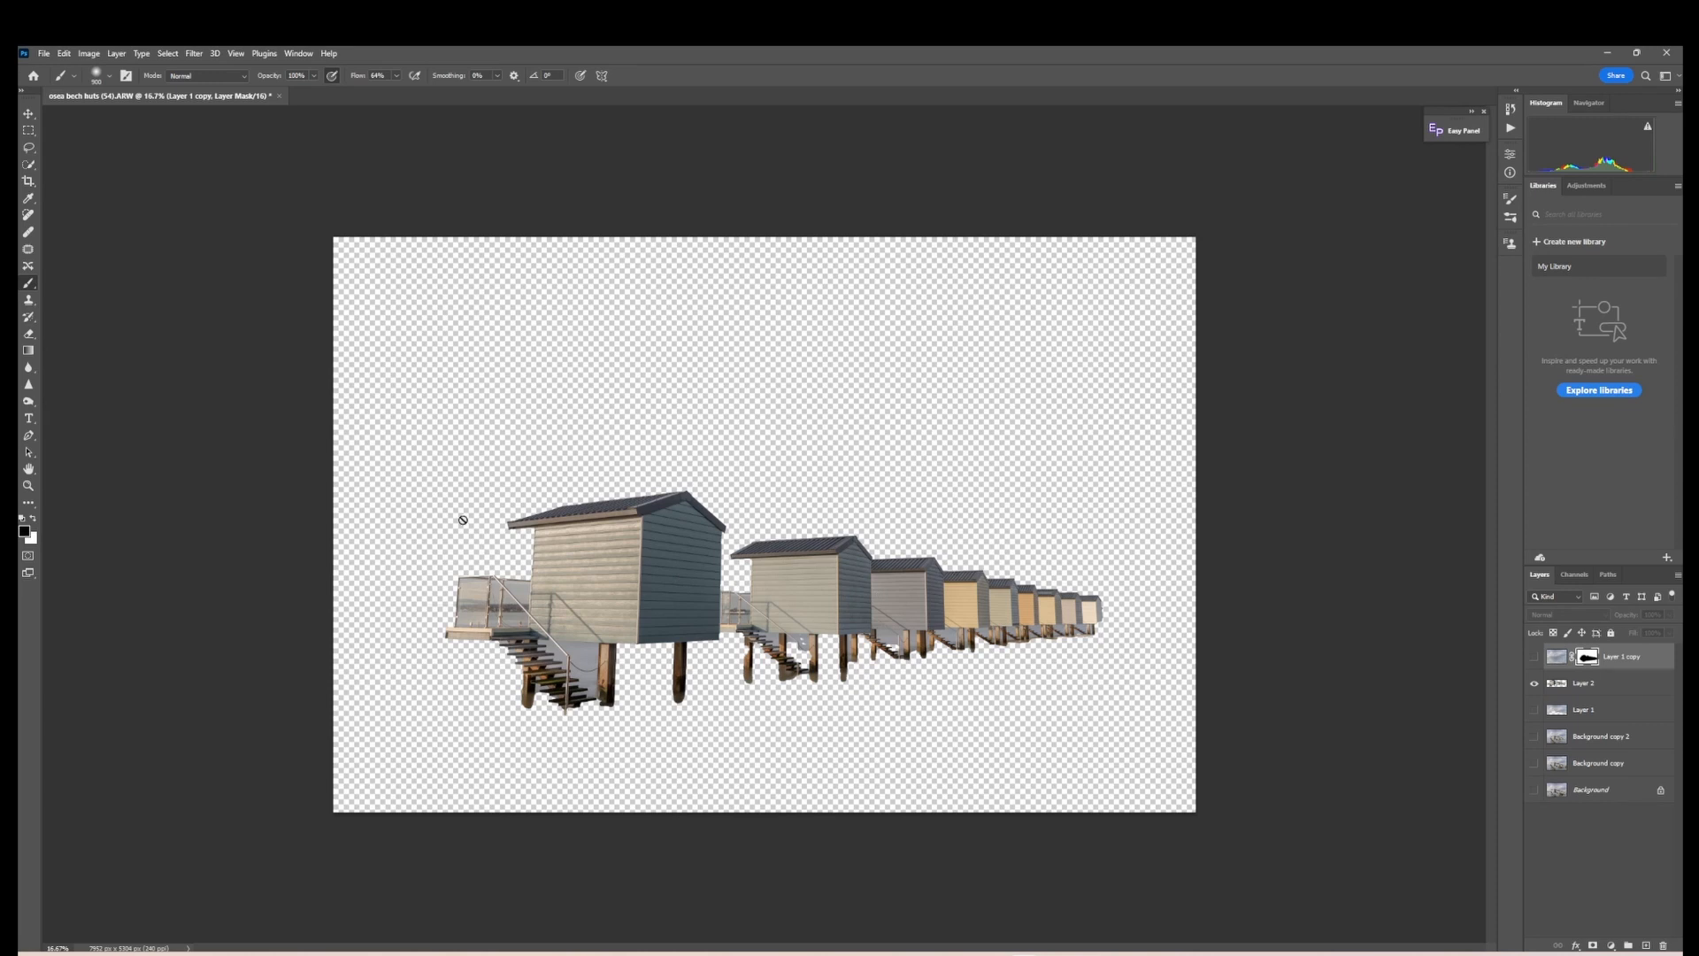
{"action": "left_click", "coordinate": [1537, 657]}
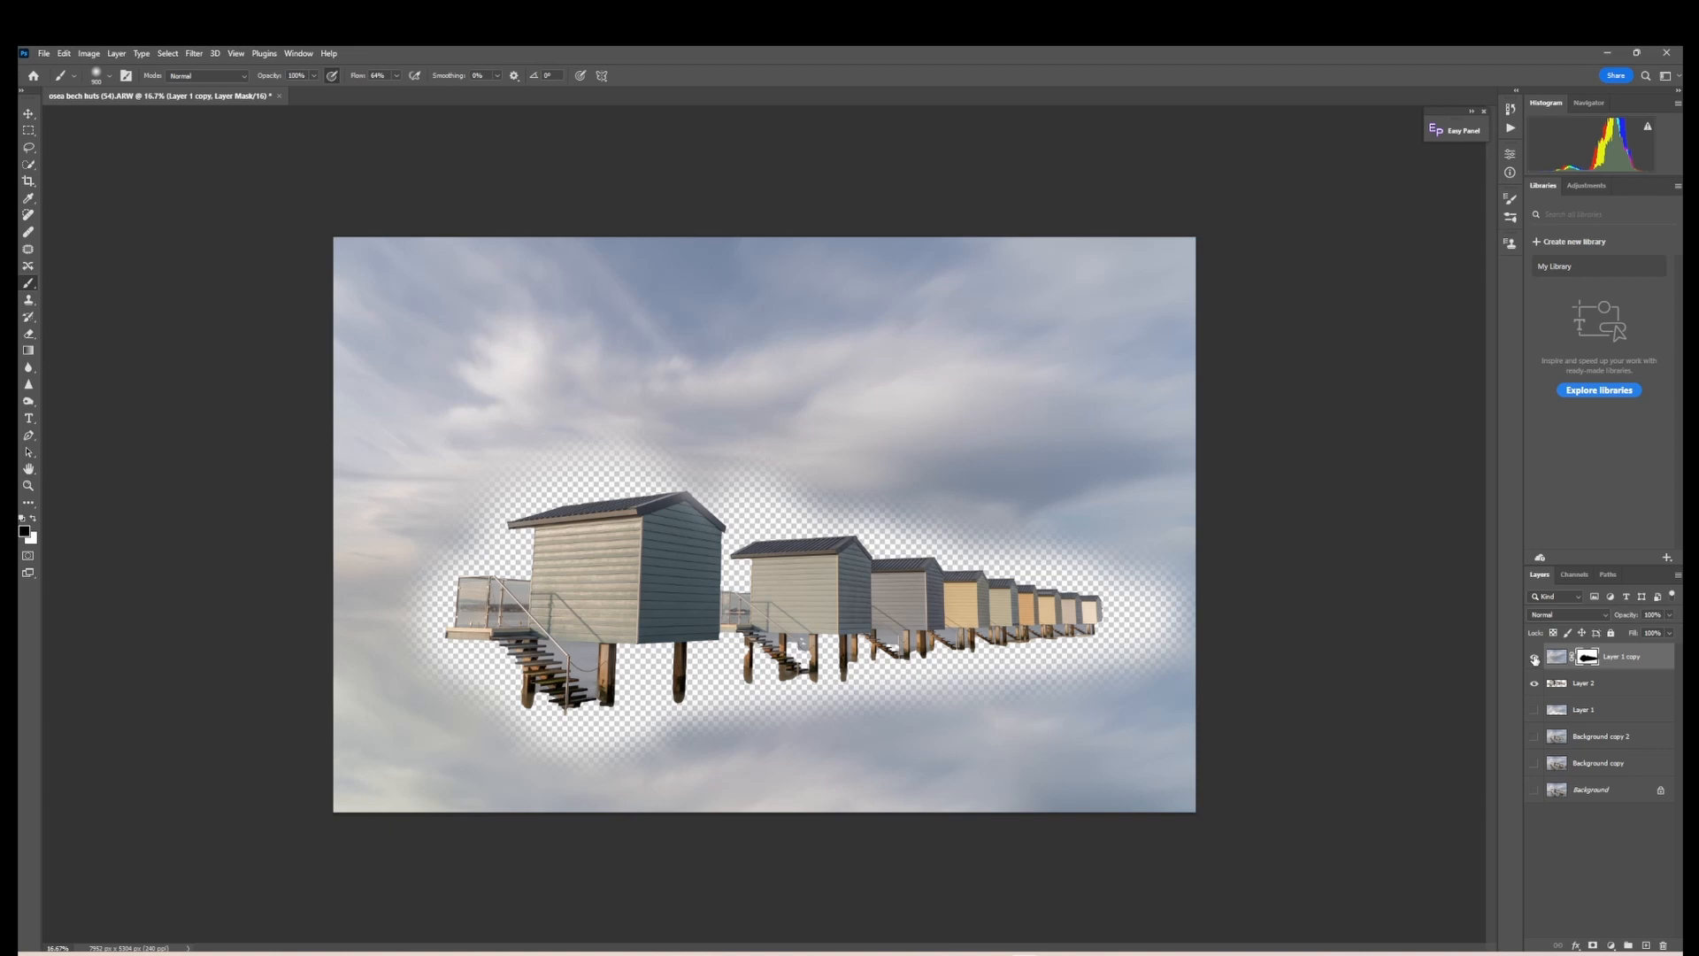
{"action": "left_click", "coordinate": [1535, 710]}
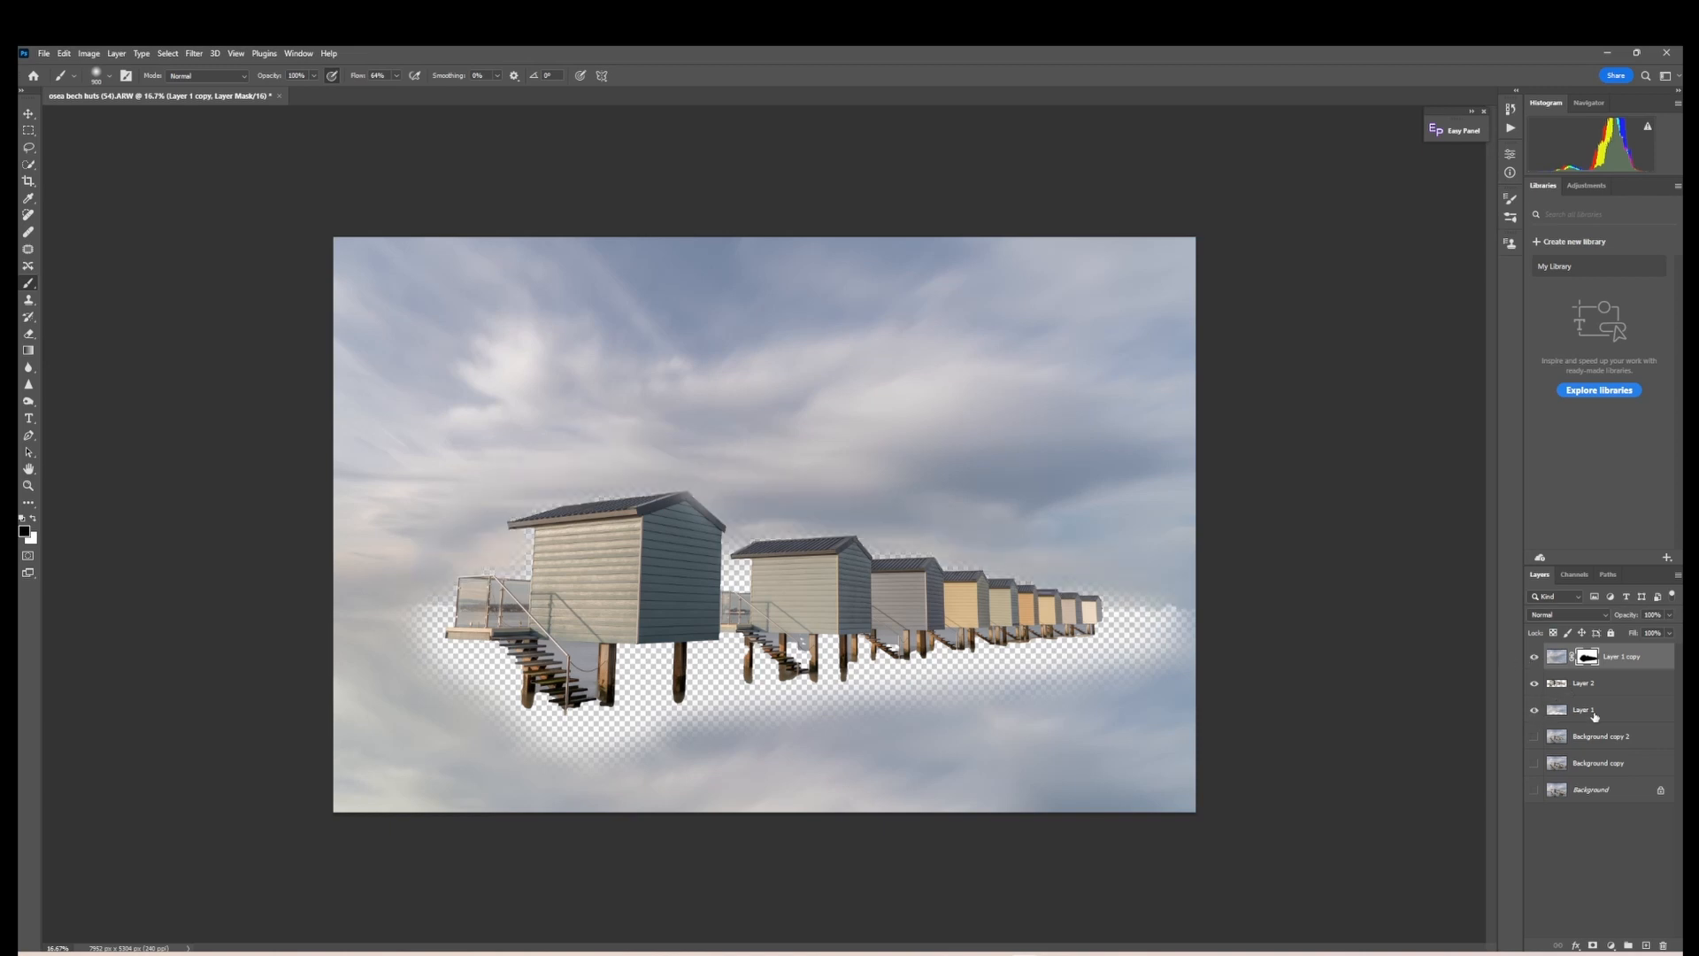
{"action": "left_click", "coordinate": [1534, 710]}
{"action": "left_click", "coordinate": [1536, 736]}
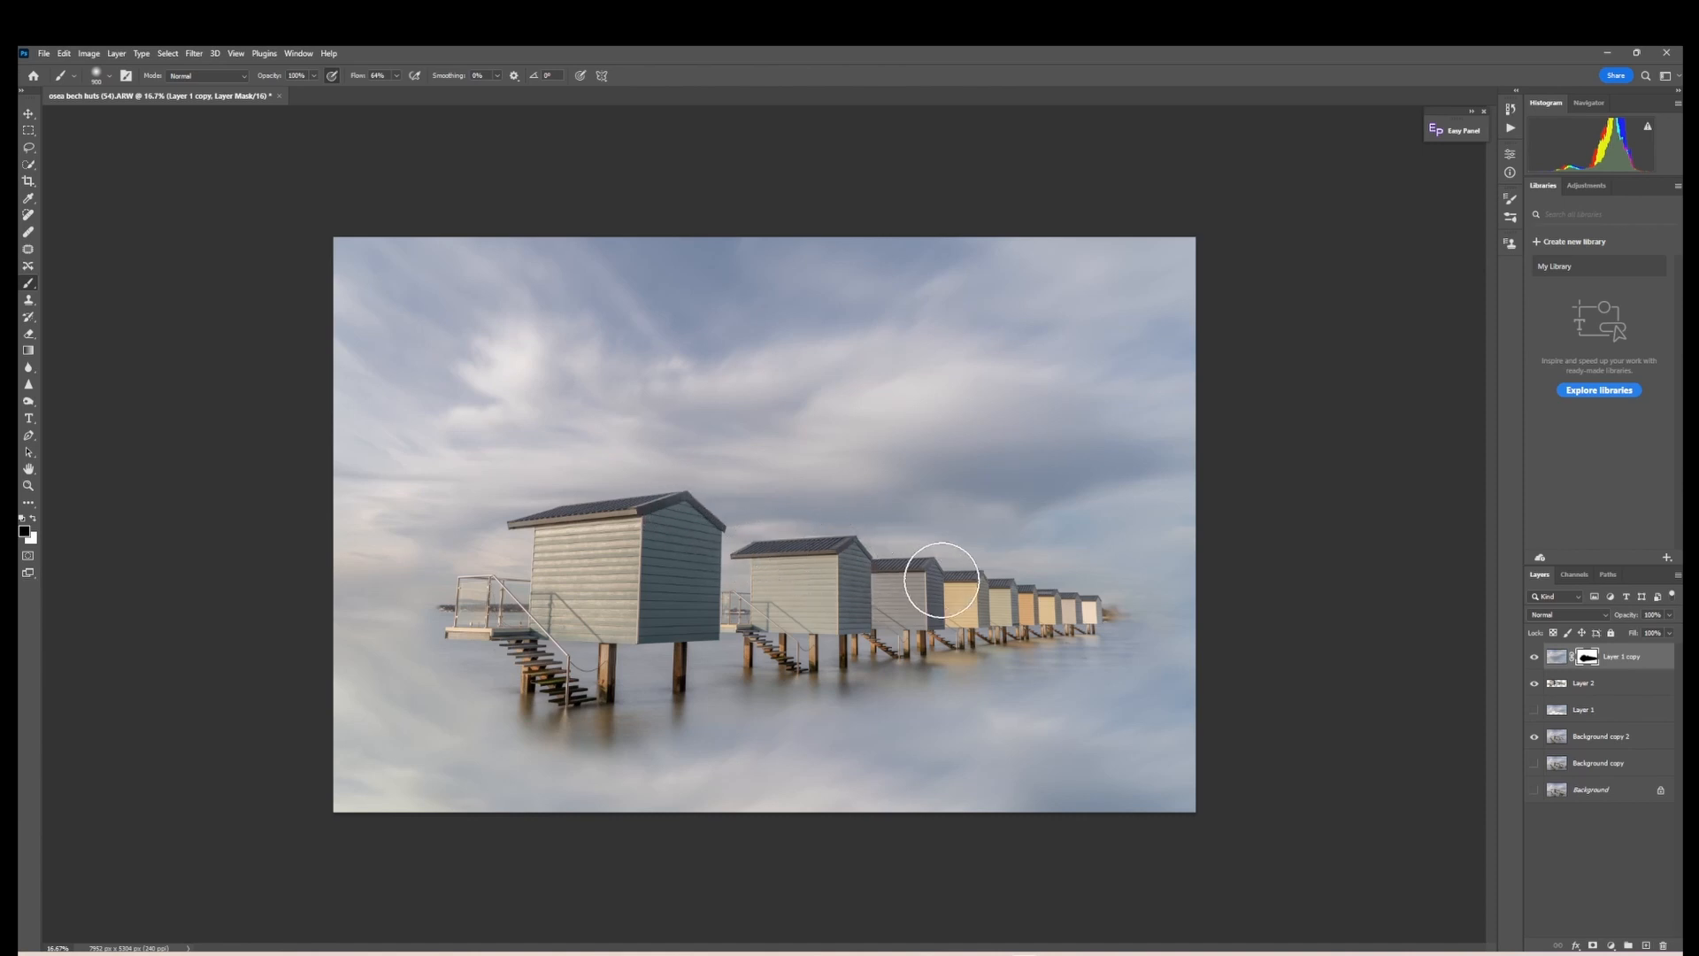
- Lower the brush opacity to 30% and paint on Layer 1 copy's mask to partly reveal the water around the huts
{"action": "key", "text": "bracketleft"}
{"action": "key", "text": "bracketleft"}
{"action": "key", "text": "bracketleft"}
{"action": "key", "text": "bracketleft"}
{"action": "left_click", "coordinate": [315, 75]}
{"action": "left_click", "coordinate": [800, 762]}
{"action": "key", "text": "bracketright"}
{"action": "key", "text": "bracketright"}
{"action": "key", "text": "bracketright"}
{"action": "key", "text": "bracketright"}
{"action": "mouse_move", "coordinate": [785, 762]}
{"action": "left_mouse_down"}
{"action": "mouse_move", "coordinate": [815, 739]}
{"action": "mouse_move", "coordinate": [990, 728]}
{"action": "left_mouse_up"}
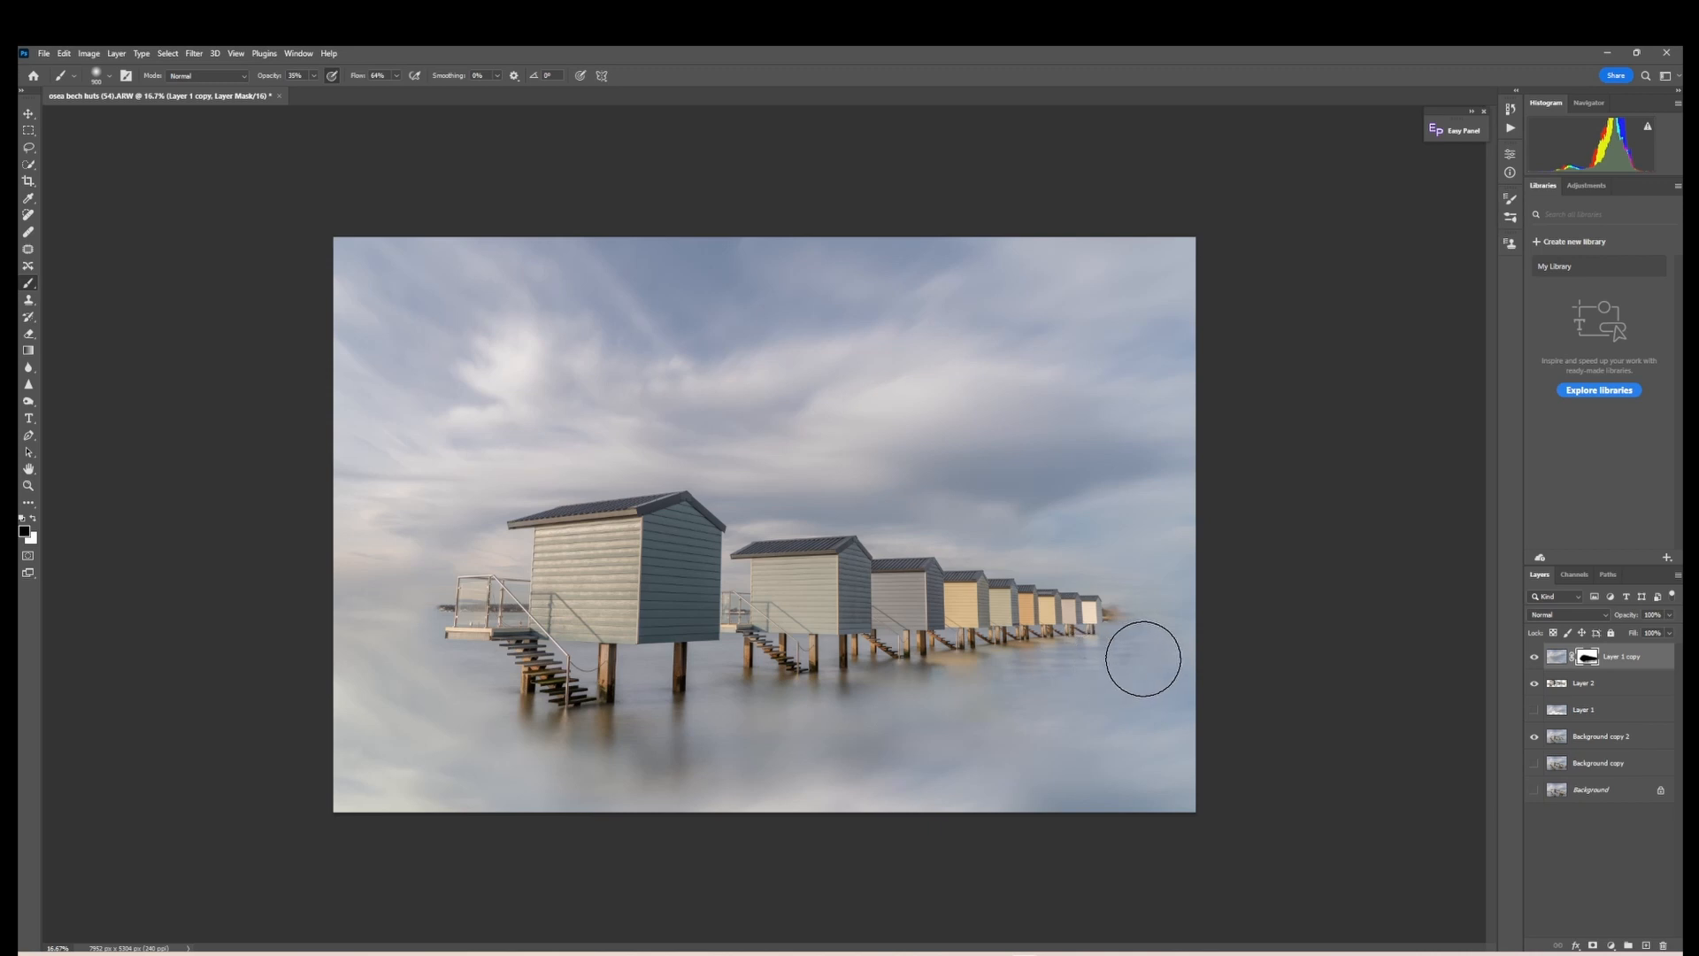
{"action": "key", "text": "bracketleft"}
{"action": "key", "text": "bracketleft"}
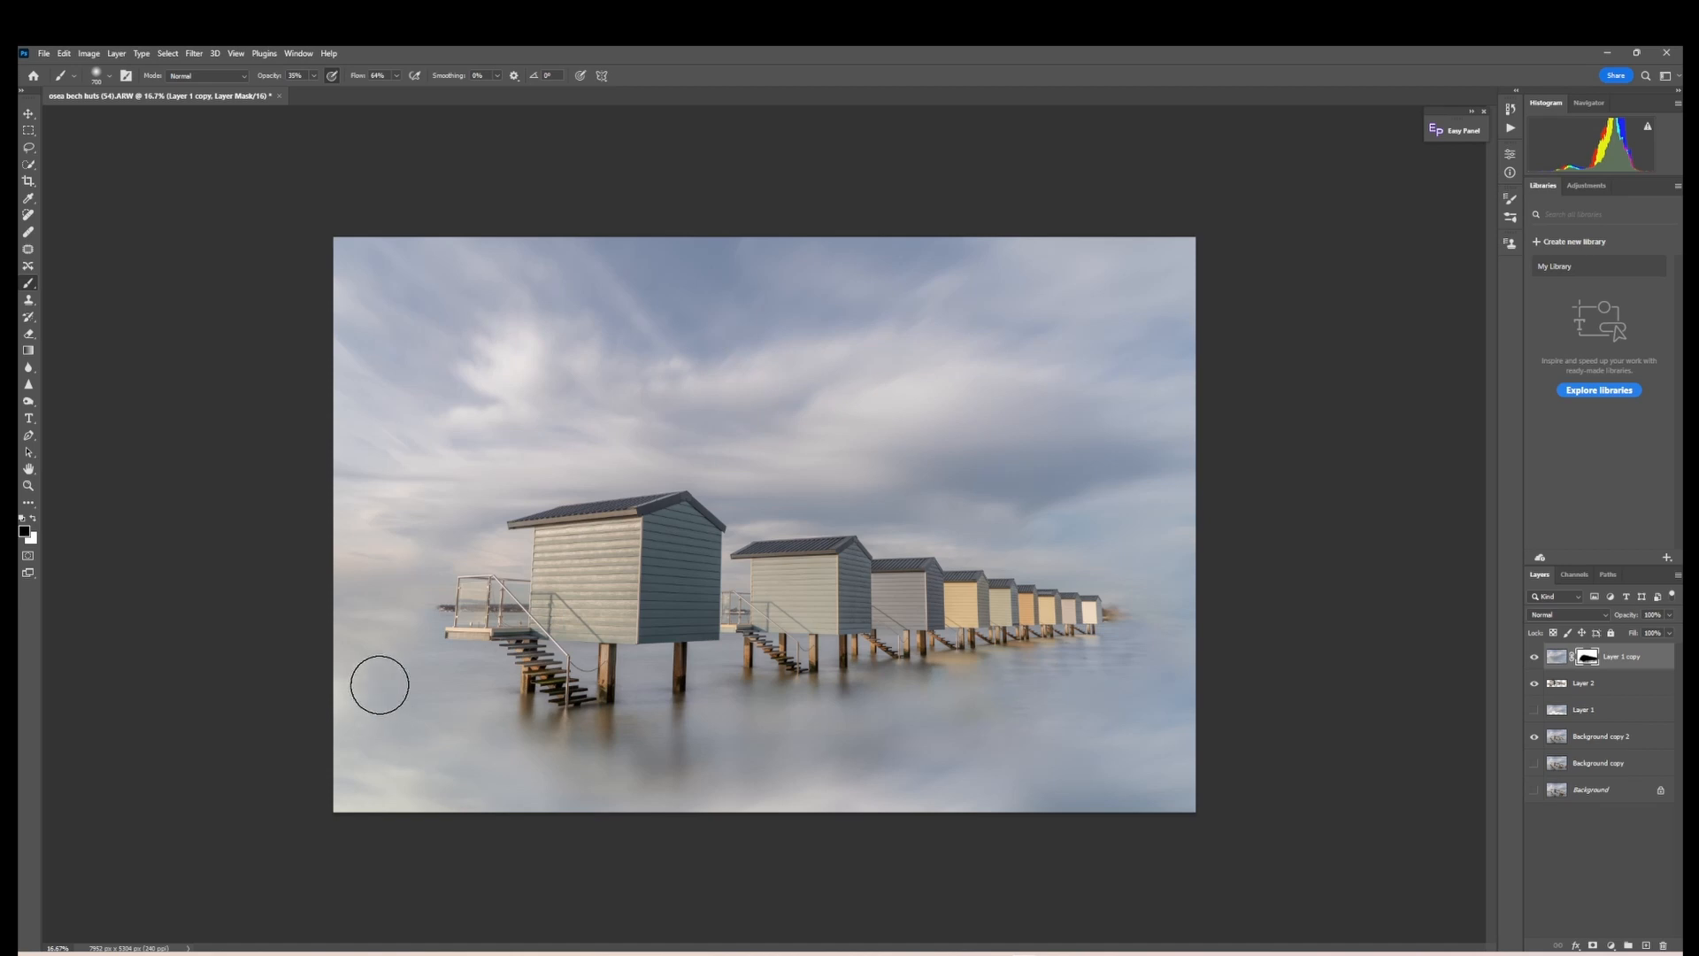
- Isolate Background copy 2 and heal the horizon remnants beside the nearest hut's railing and beyond the last hut, checking against the composite
{"action": "left_click", "coordinate": [1573, 743]}
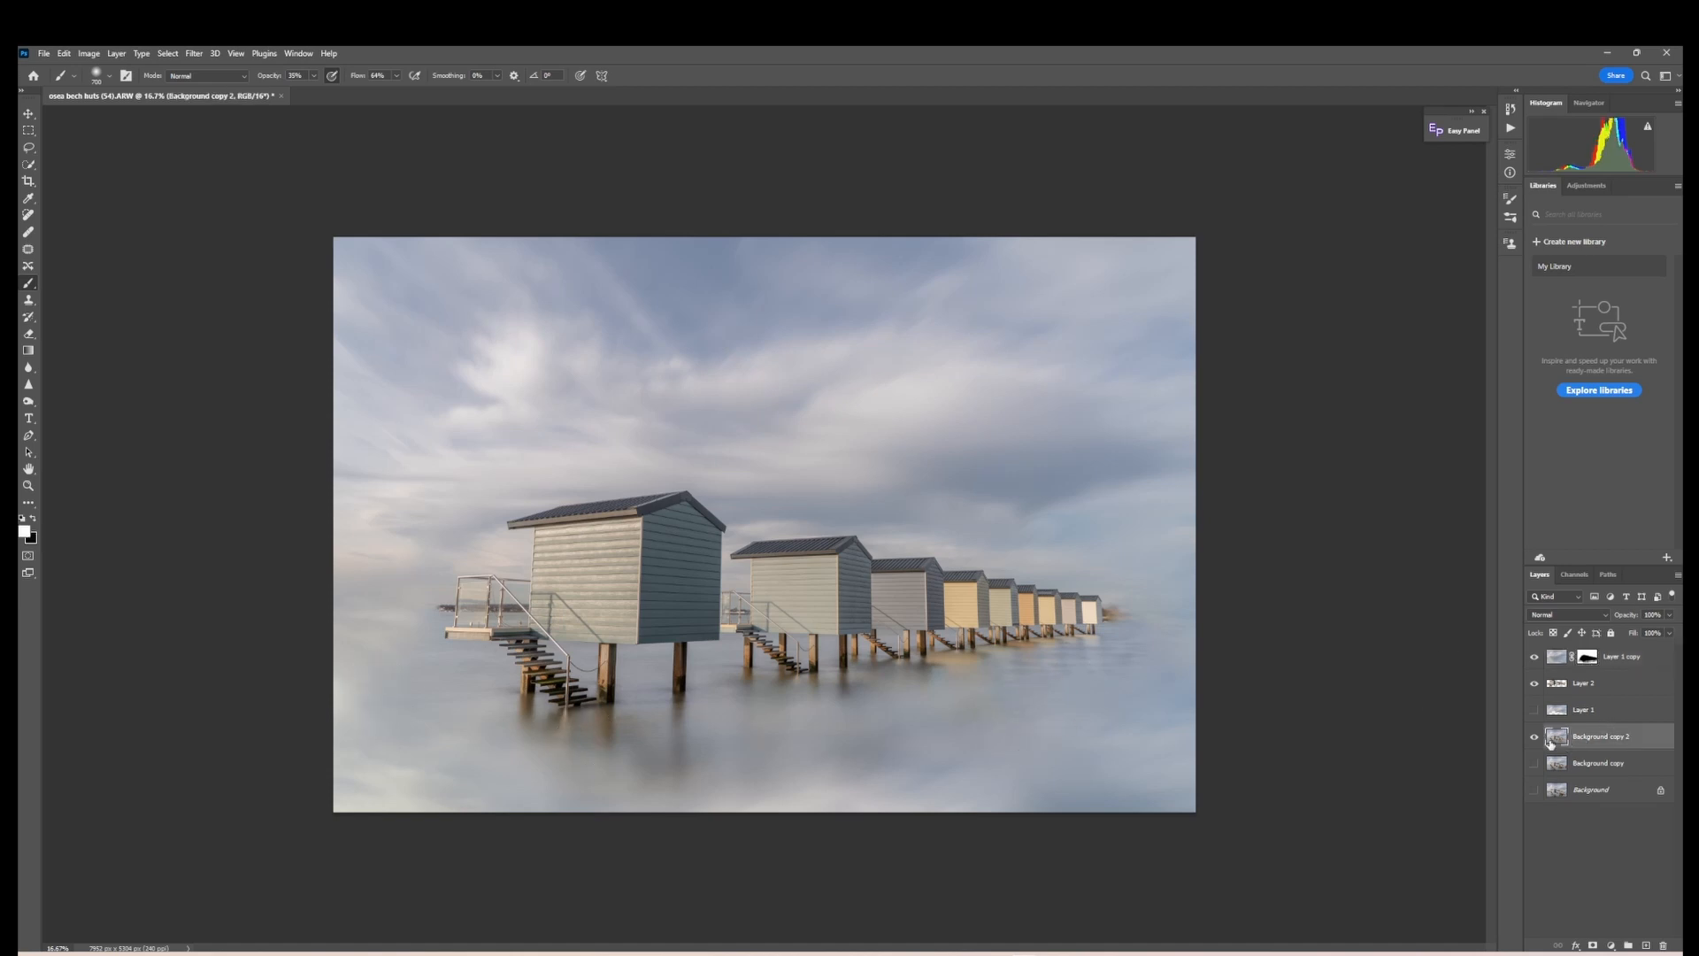
{"action": "left_click", "coordinate": [1535, 656]}
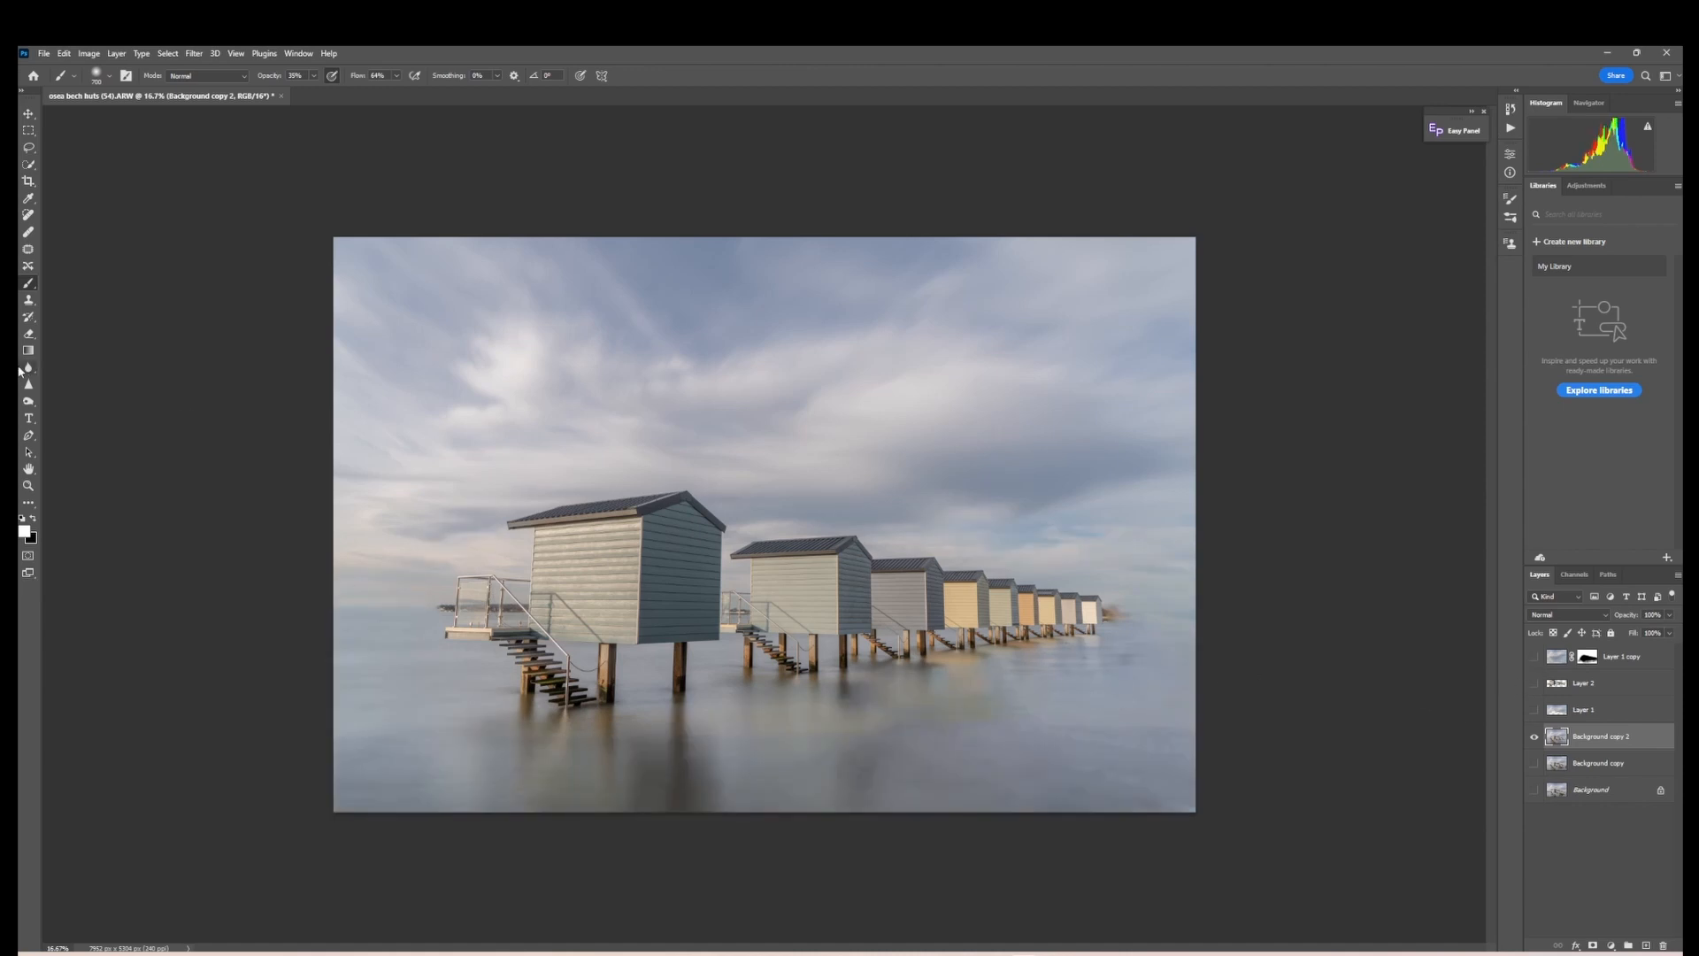
{"action": "left_click", "coordinate": [27, 215]}
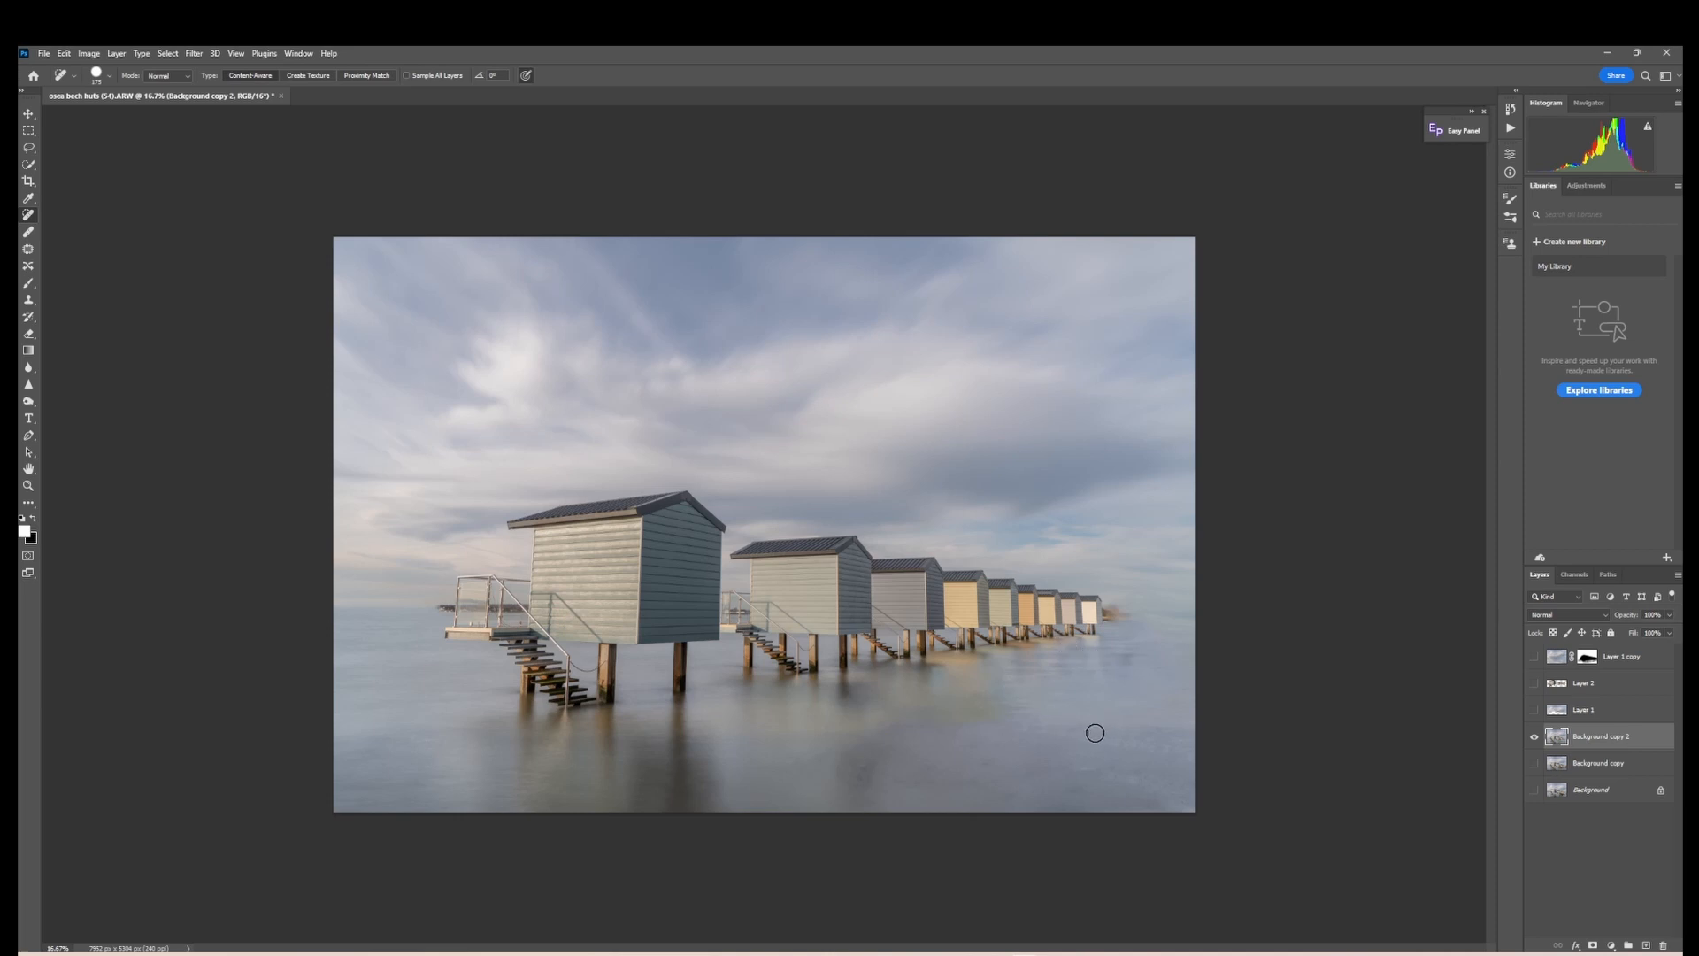
{"action": "left_click", "coordinate": [443, 607]}
{"action": "left_click", "coordinate": [1118, 612]}
{"action": "left_click", "coordinate": [1114, 612]}
{"action": "left_click", "coordinate": [1534, 657]}
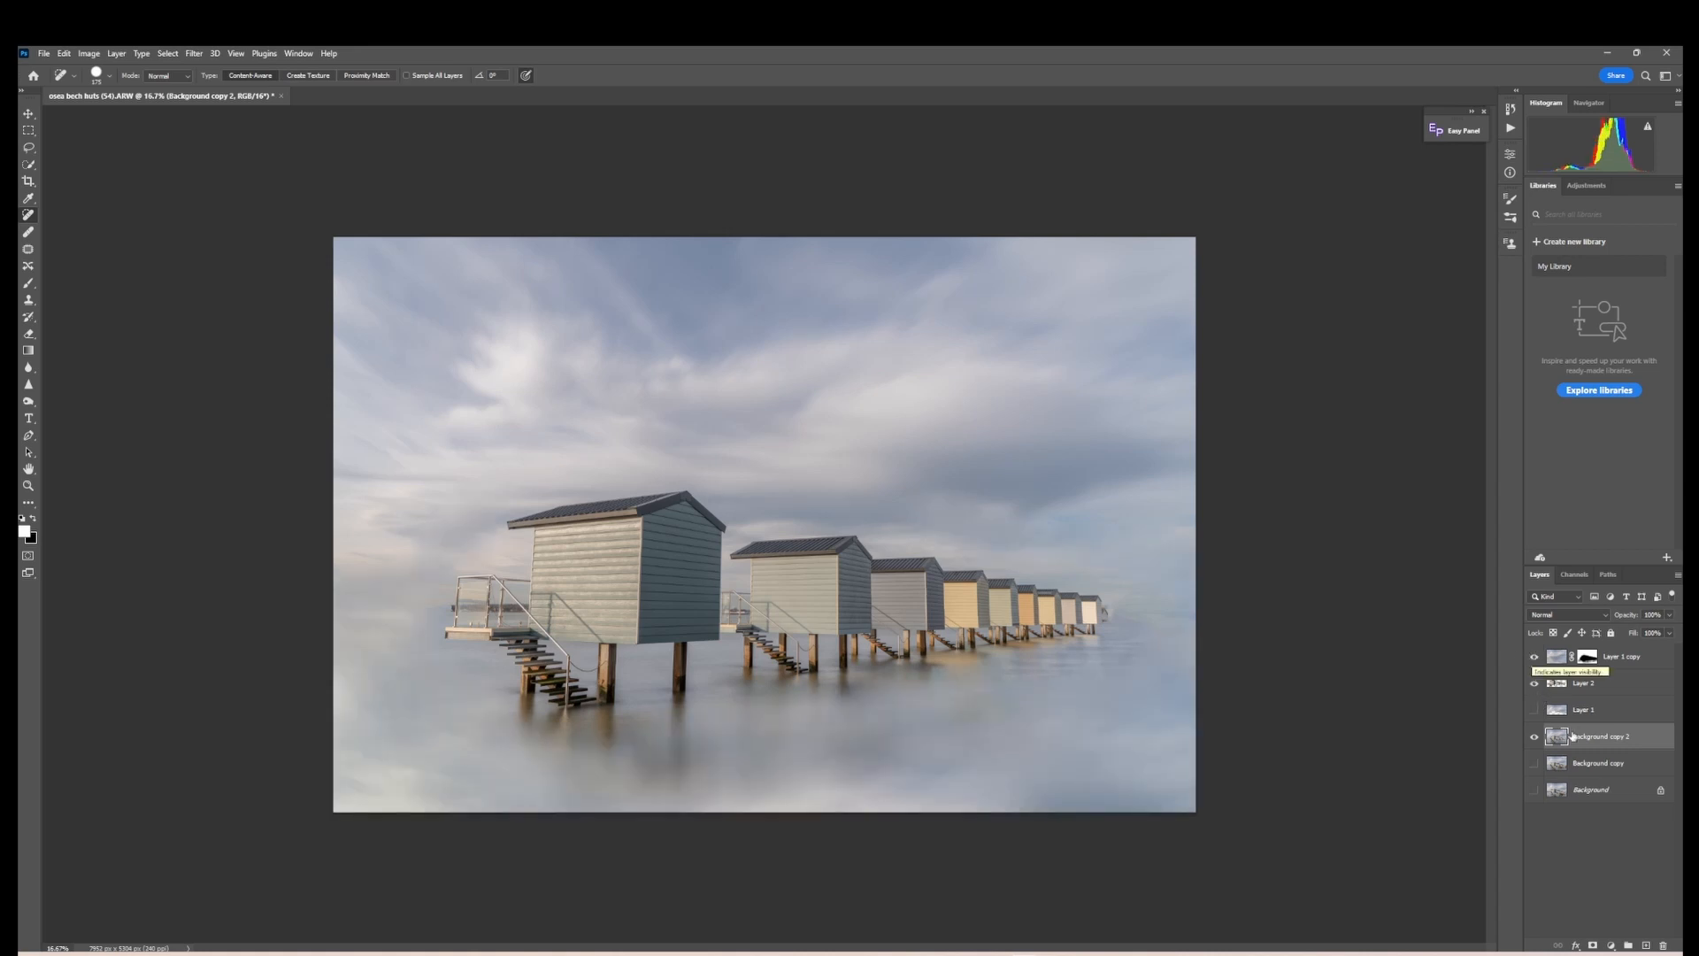
{"action": "left_click", "coordinate": [1533, 657]}
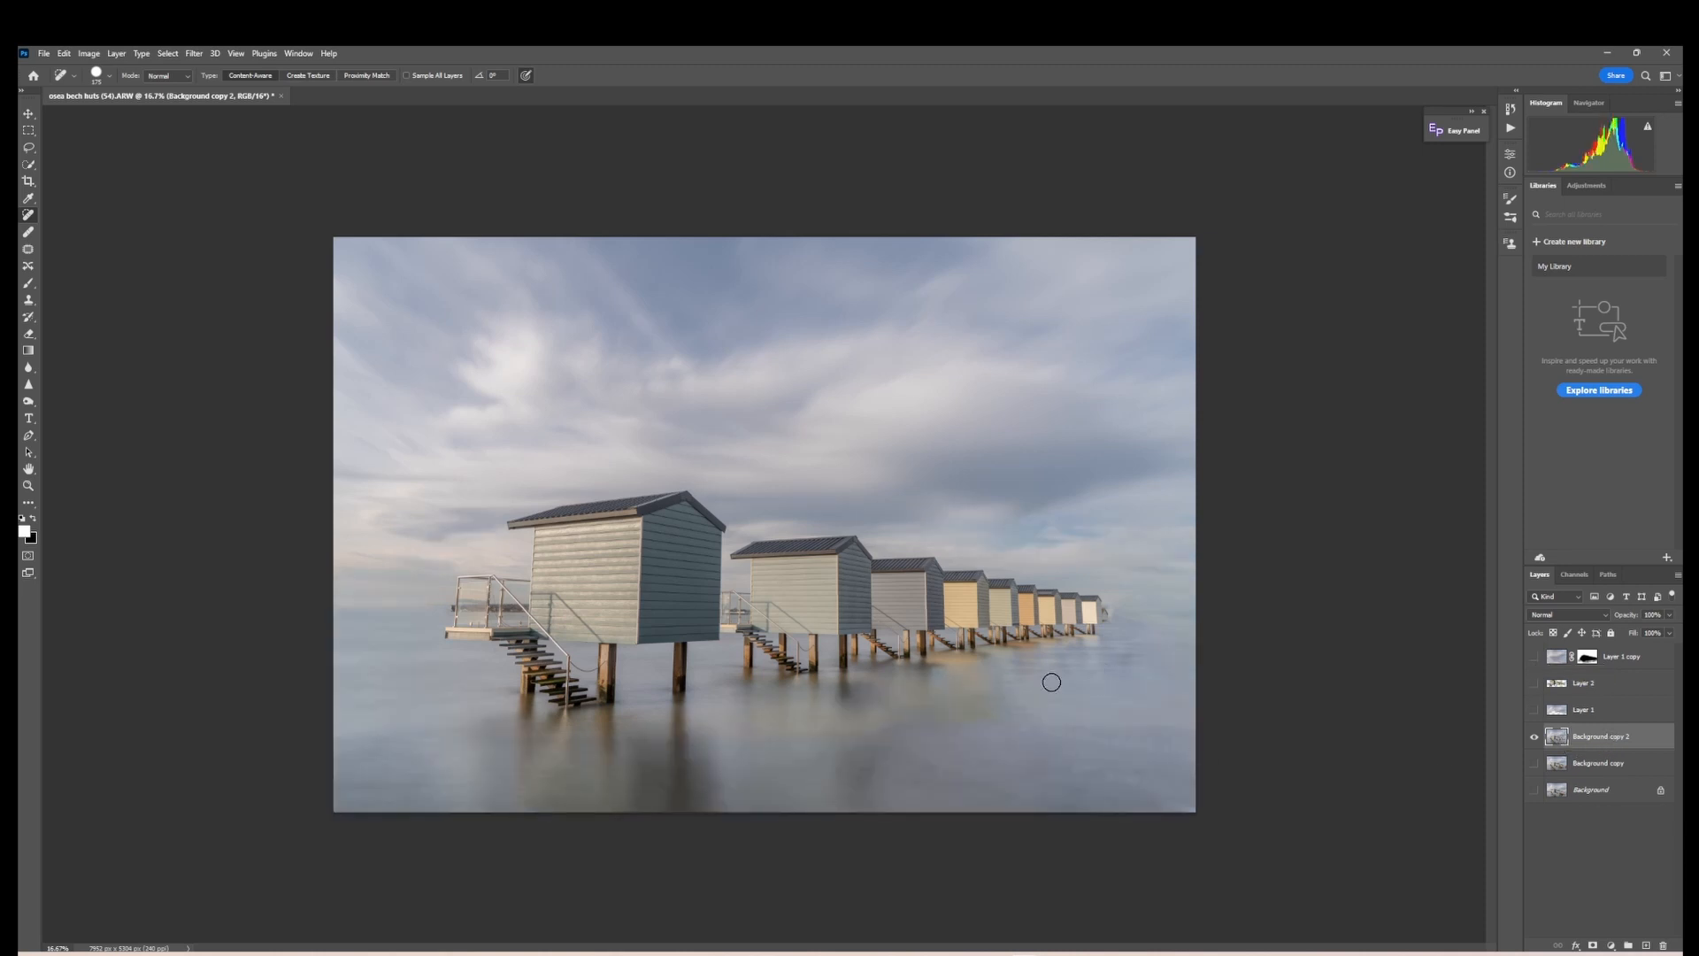
- Smooth the foreground water on Background copy 2 with a resized Blur tool brush at 100% strength
{"action": "left_click", "coordinate": [29, 367]}
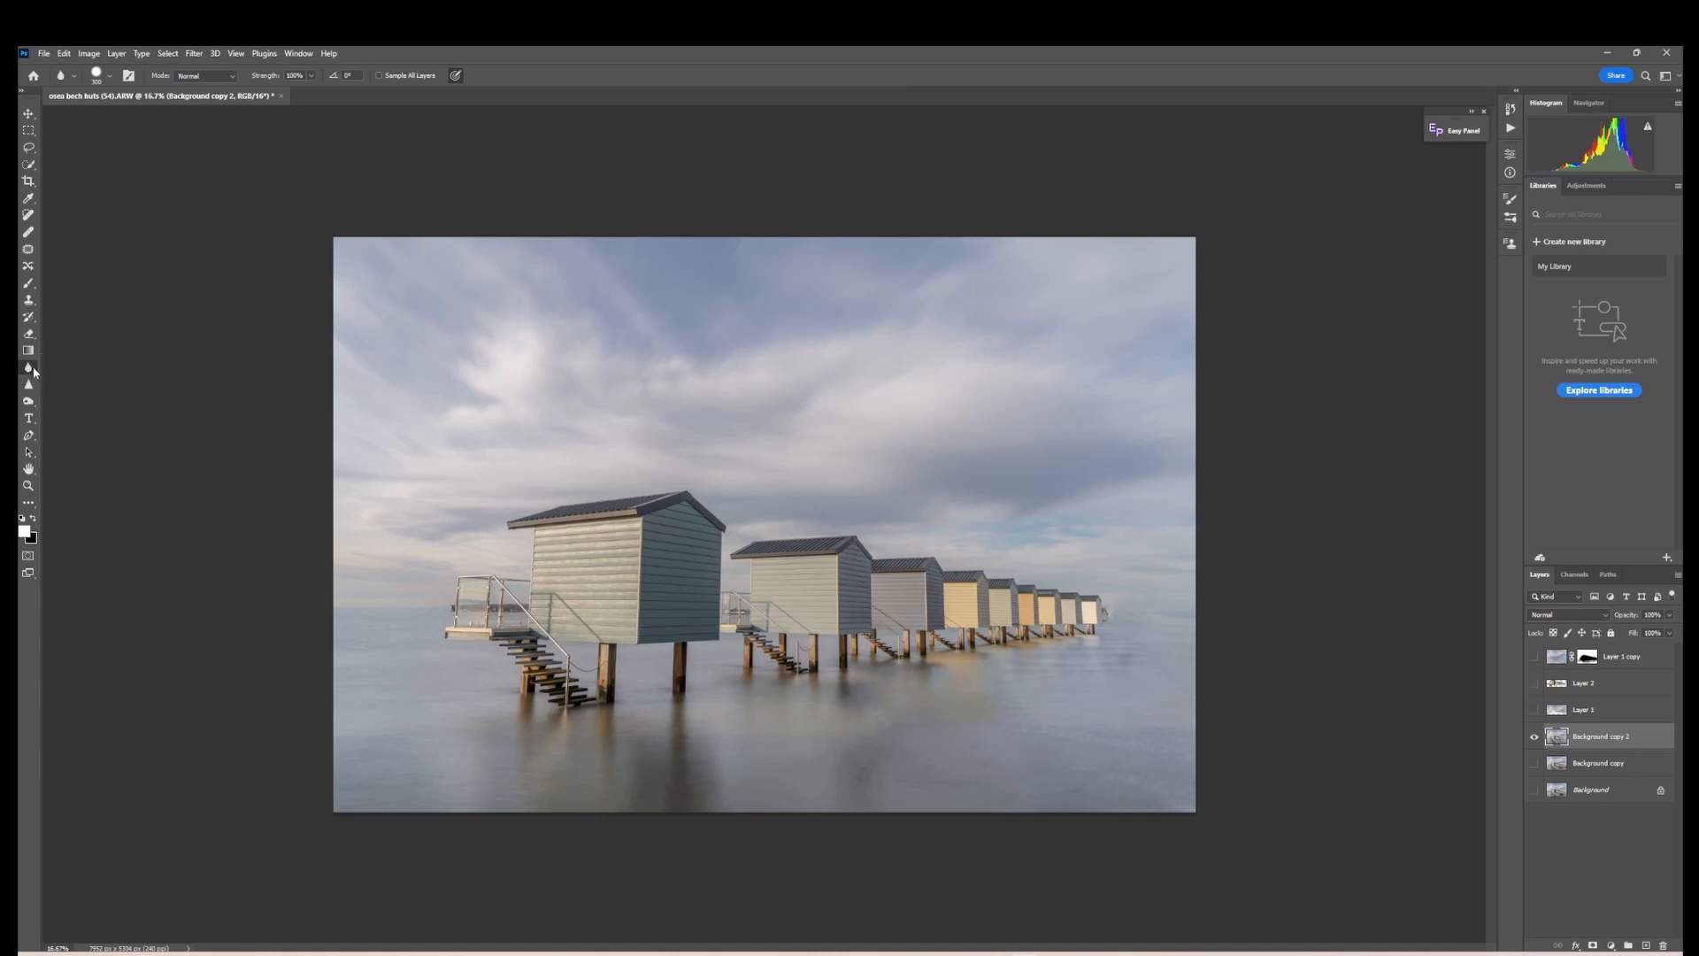
{"action": "right_click", "coordinate": [34, 367]}
{"action": "left_click", "coordinate": [75, 372]}
{"action": "key", "text": "bracketright"}
{"action": "key", "text": "bracketright"}
{"action": "key", "text": "bracketright"}
{"action": "key", "text": "bracketright"}
{"action": "key", "text": "bracketleft"}
{"action": "key", "text": "bracketleft"}
{"action": "mouse_move", "coordinate": [831, 742]}
{"action": "left_mouse_down"}
{"action": "mouse_move", "coordinate": [653, 740]}
{"action": "mouse_move", "coordinate": [683, 763]}
{"action": "left_mouse_up"}
{"action": "key", "text": "bracketleft"}
{"action": "key", "text": "bracketleft"}
- Show Layer 1 copy and Layer 2 again and paint at a low brush opacity on Layer 1 copy's mask across the water
{"action": "left_click", "coordinate": [1535, 657]}
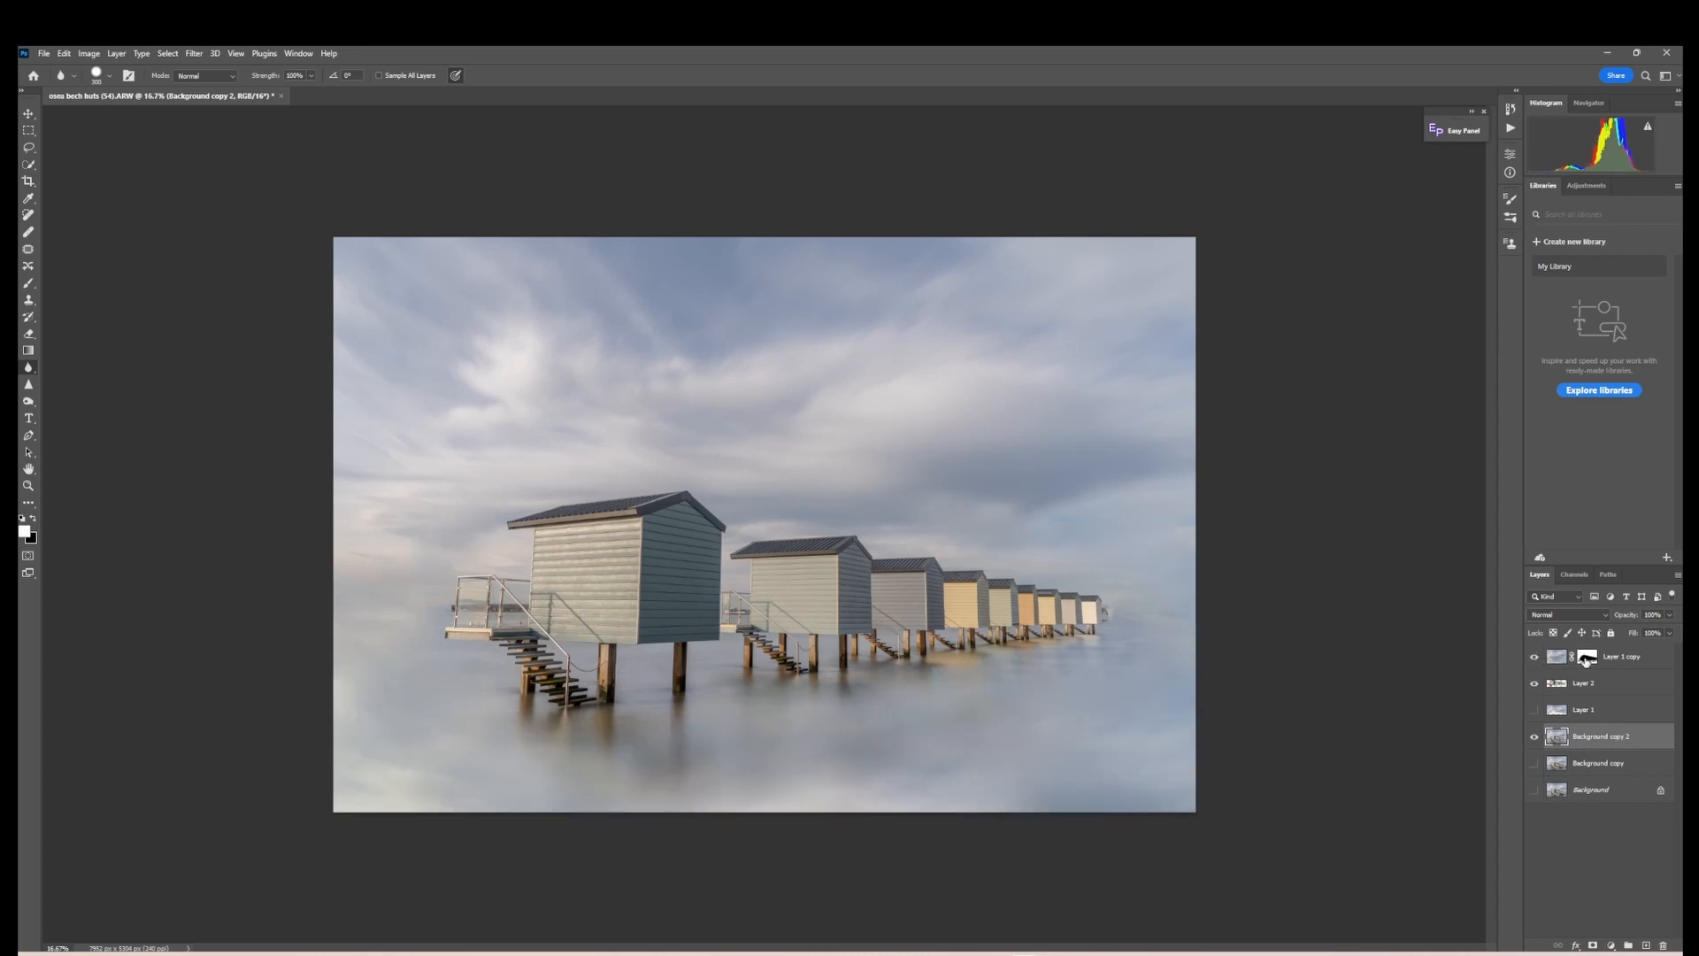
{"action": "left_click", "coordinate": [1587, 657]}
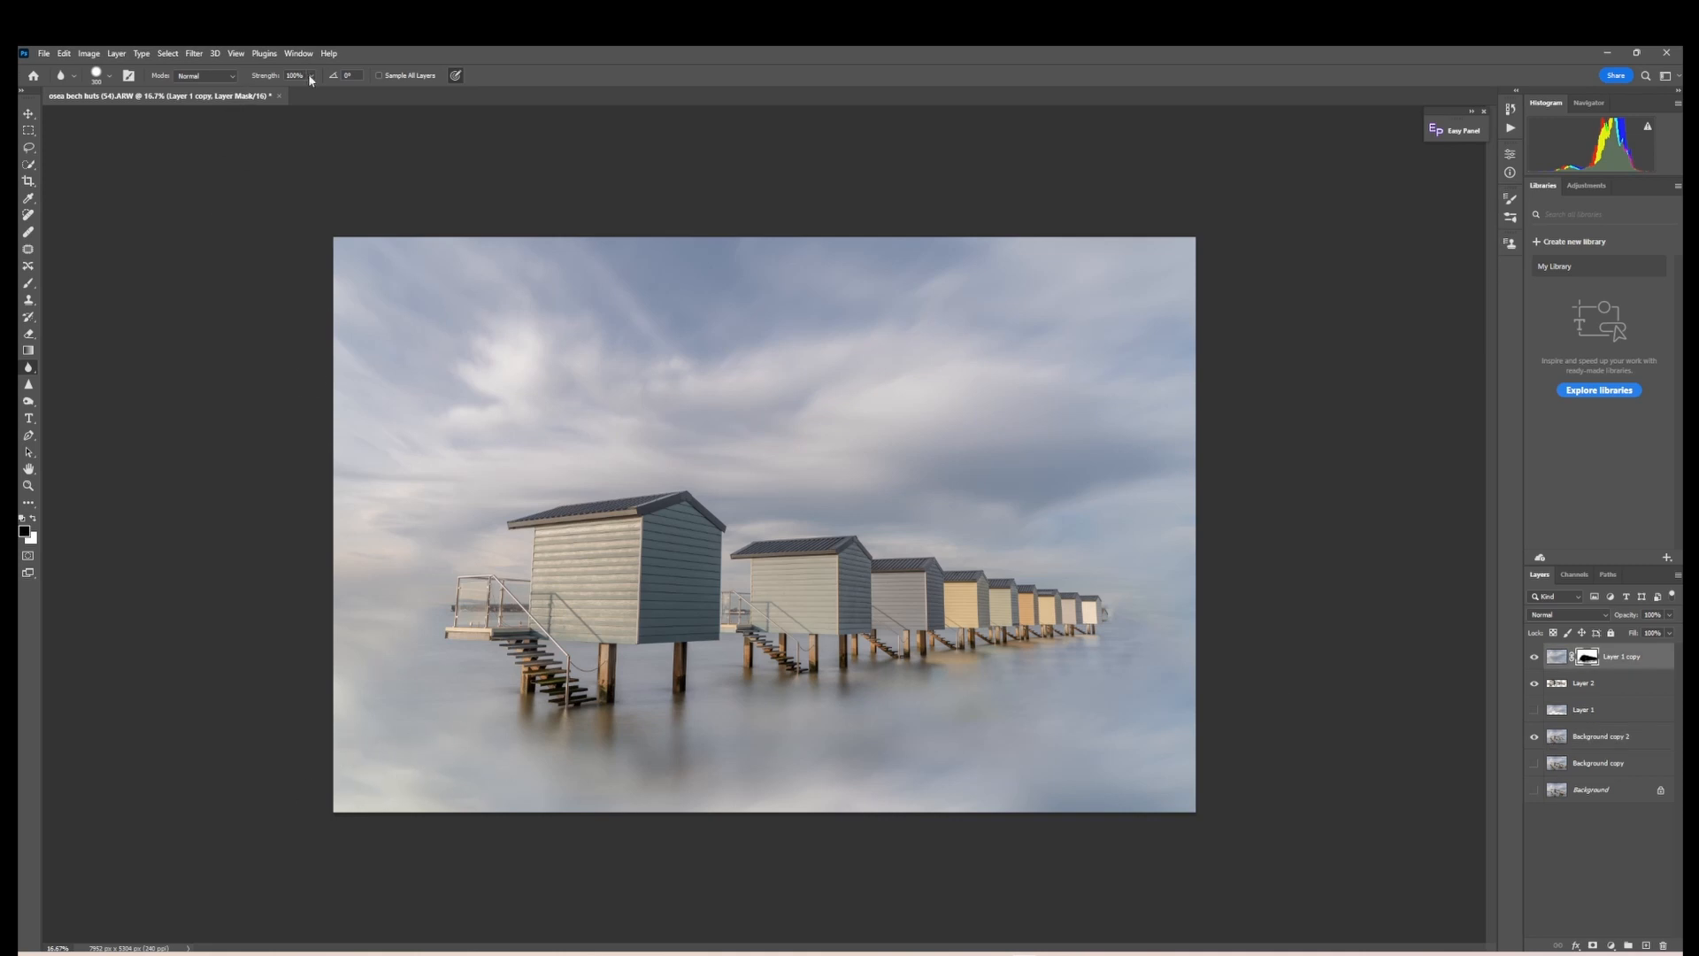
{"action": "left_click", "coordinate": [27, 283]}
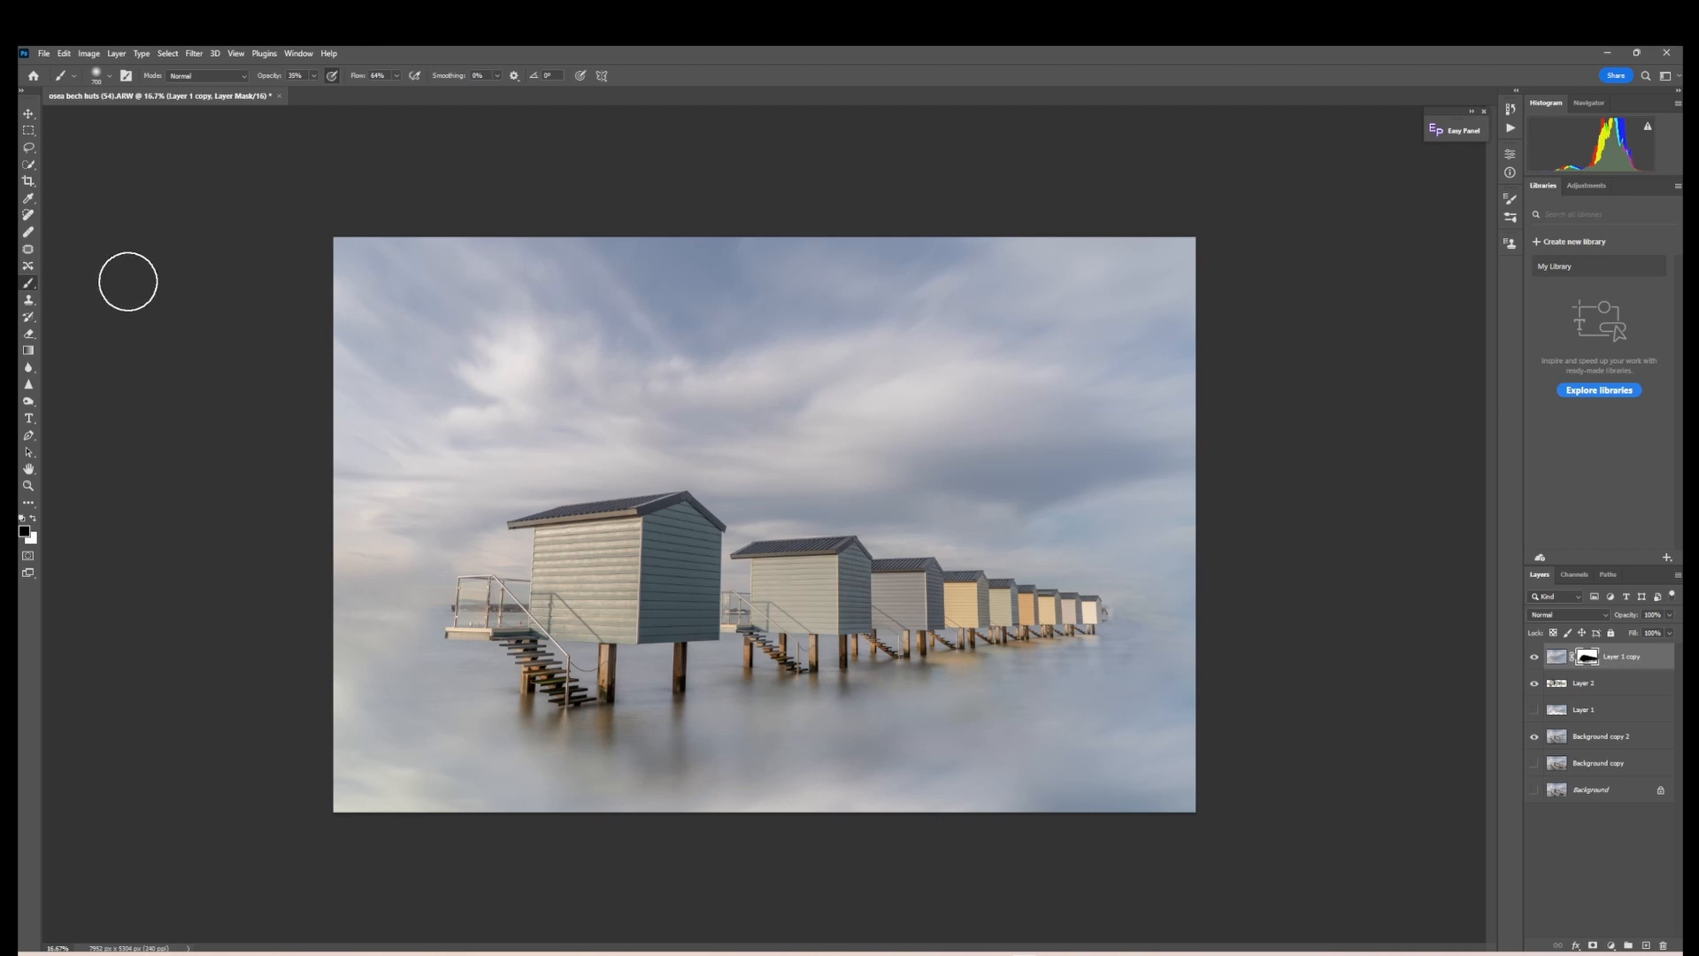
{"action": "left_click", "coordinate": [314, 76]}
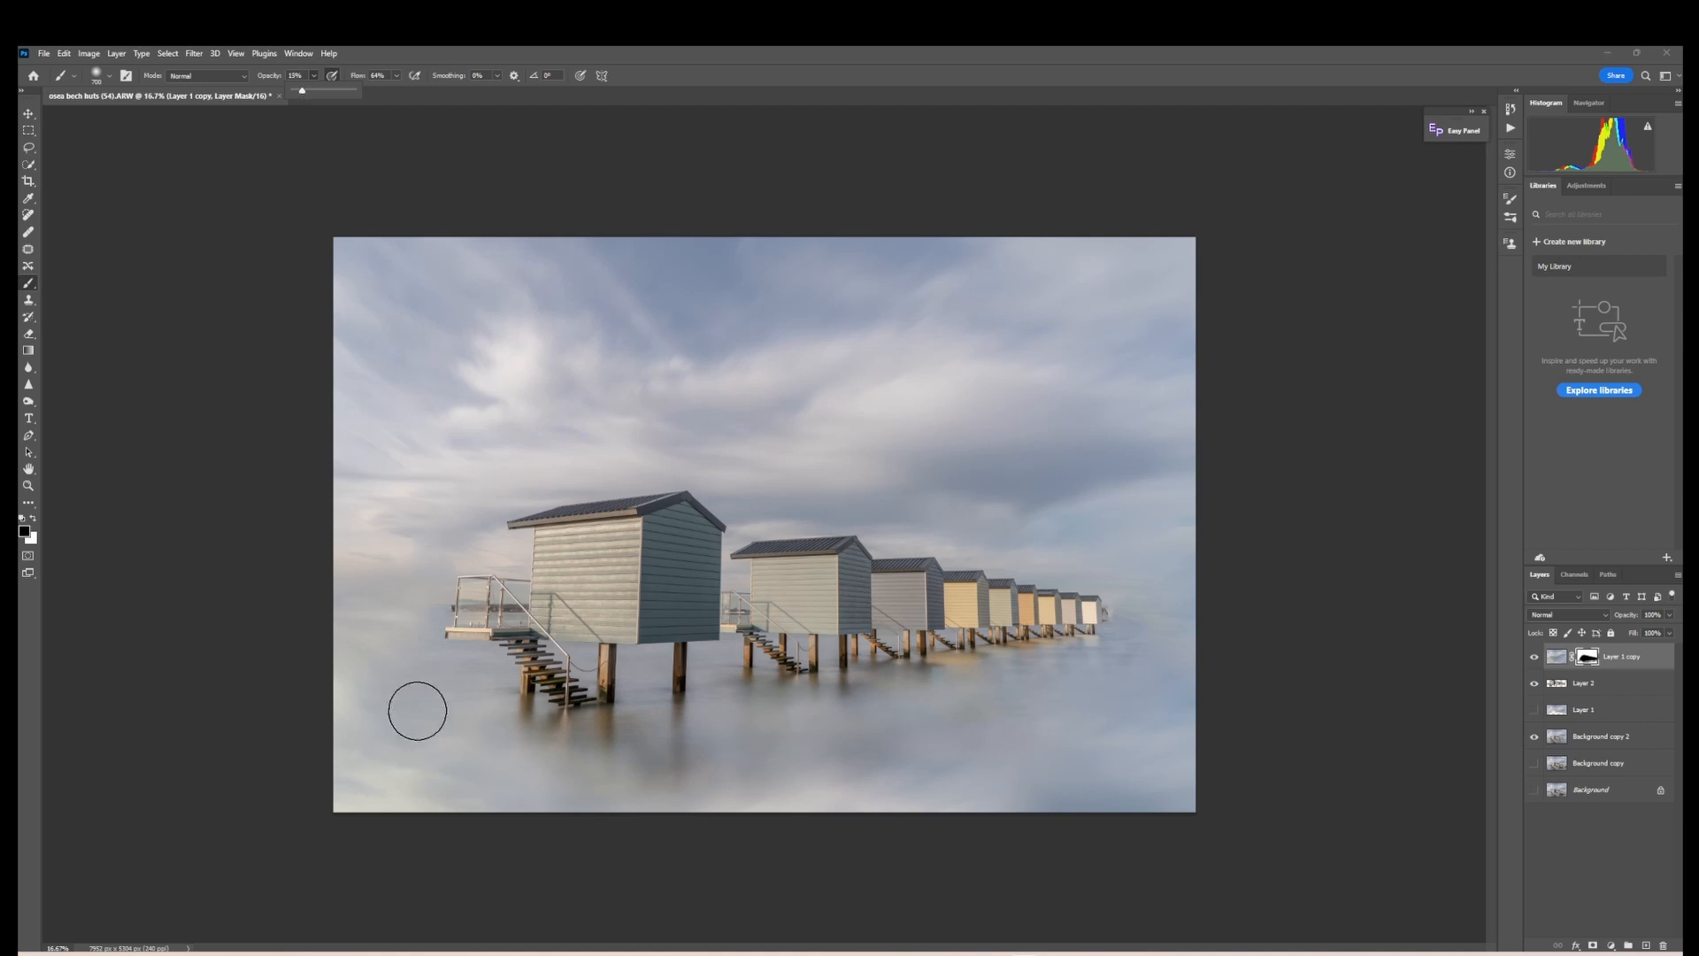
{"action": "mouse_move", "coordinate": [403, 756]}
{"action": "left_mouse_down"}
{"action": "mouse_move", "coordinate": [373, 779]}
{"action": "mouse_move", "coordinate": [579, 797]}
{"action": "mouse_move", "coordinate": [732, 768]}
{"action": "mouse_move", "coordinate": [814, 774]}
{"action": "mouse_move", "coordinate": [936, 703]}
{"action": "mouse_move", "coordinate": [1045, 690]}
{"action": "mouse_move", "coordinate": [1172, 637]}
{"action": "left_mouse_up"}
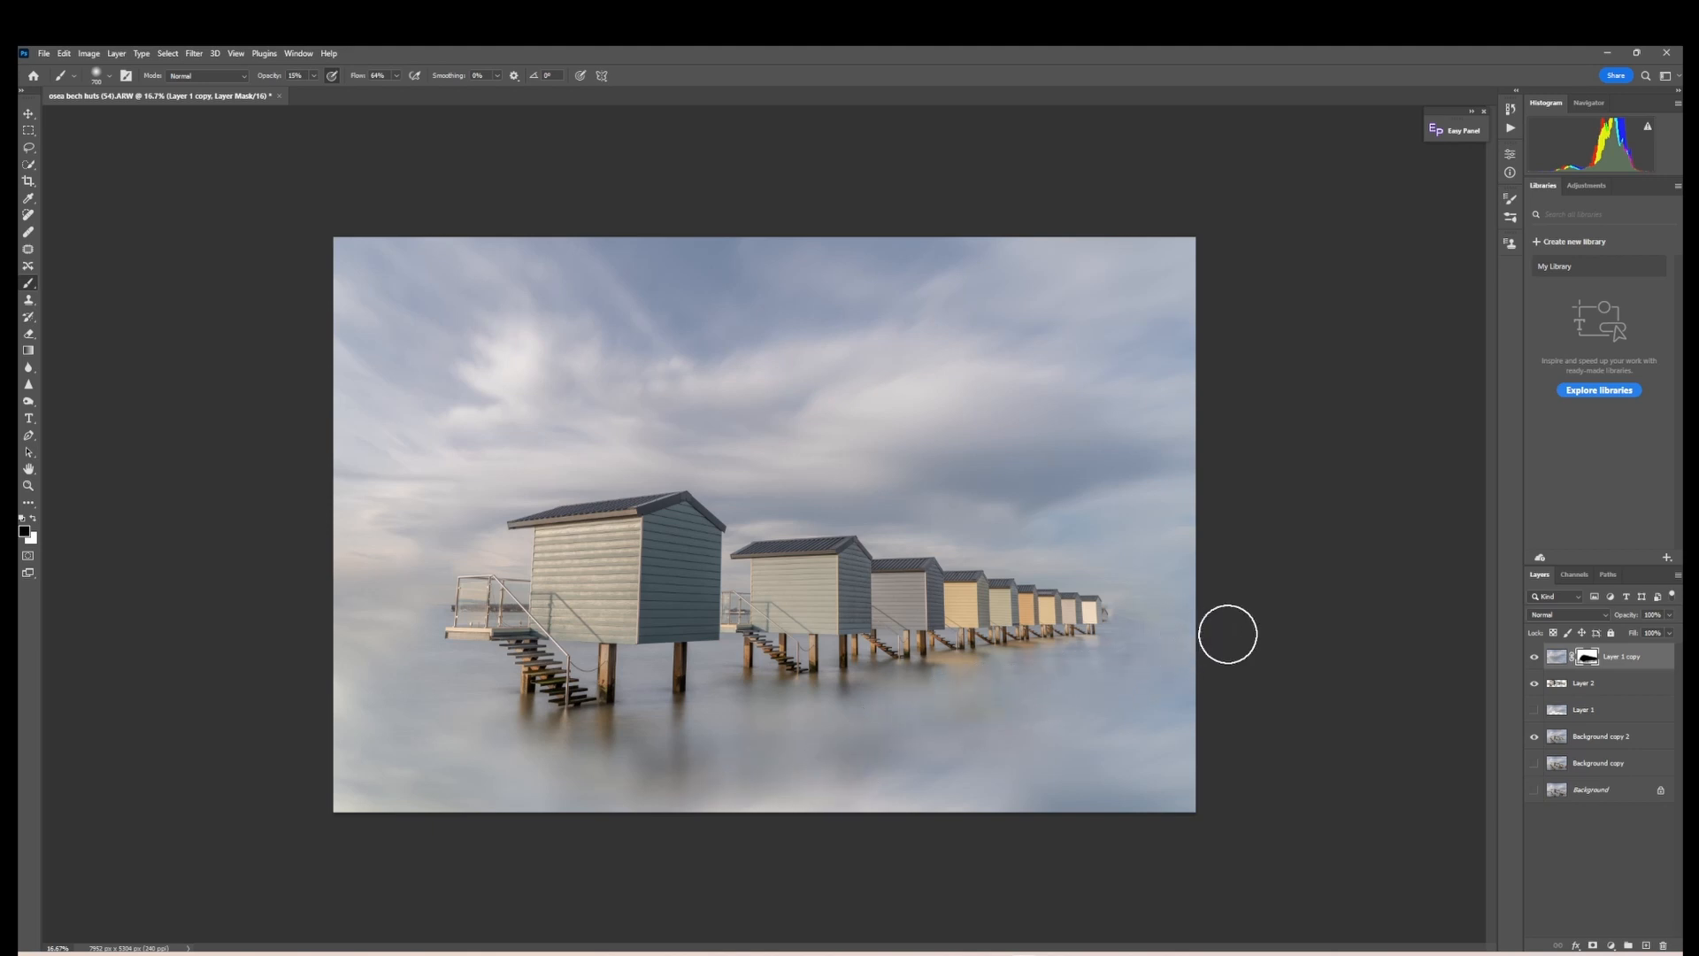
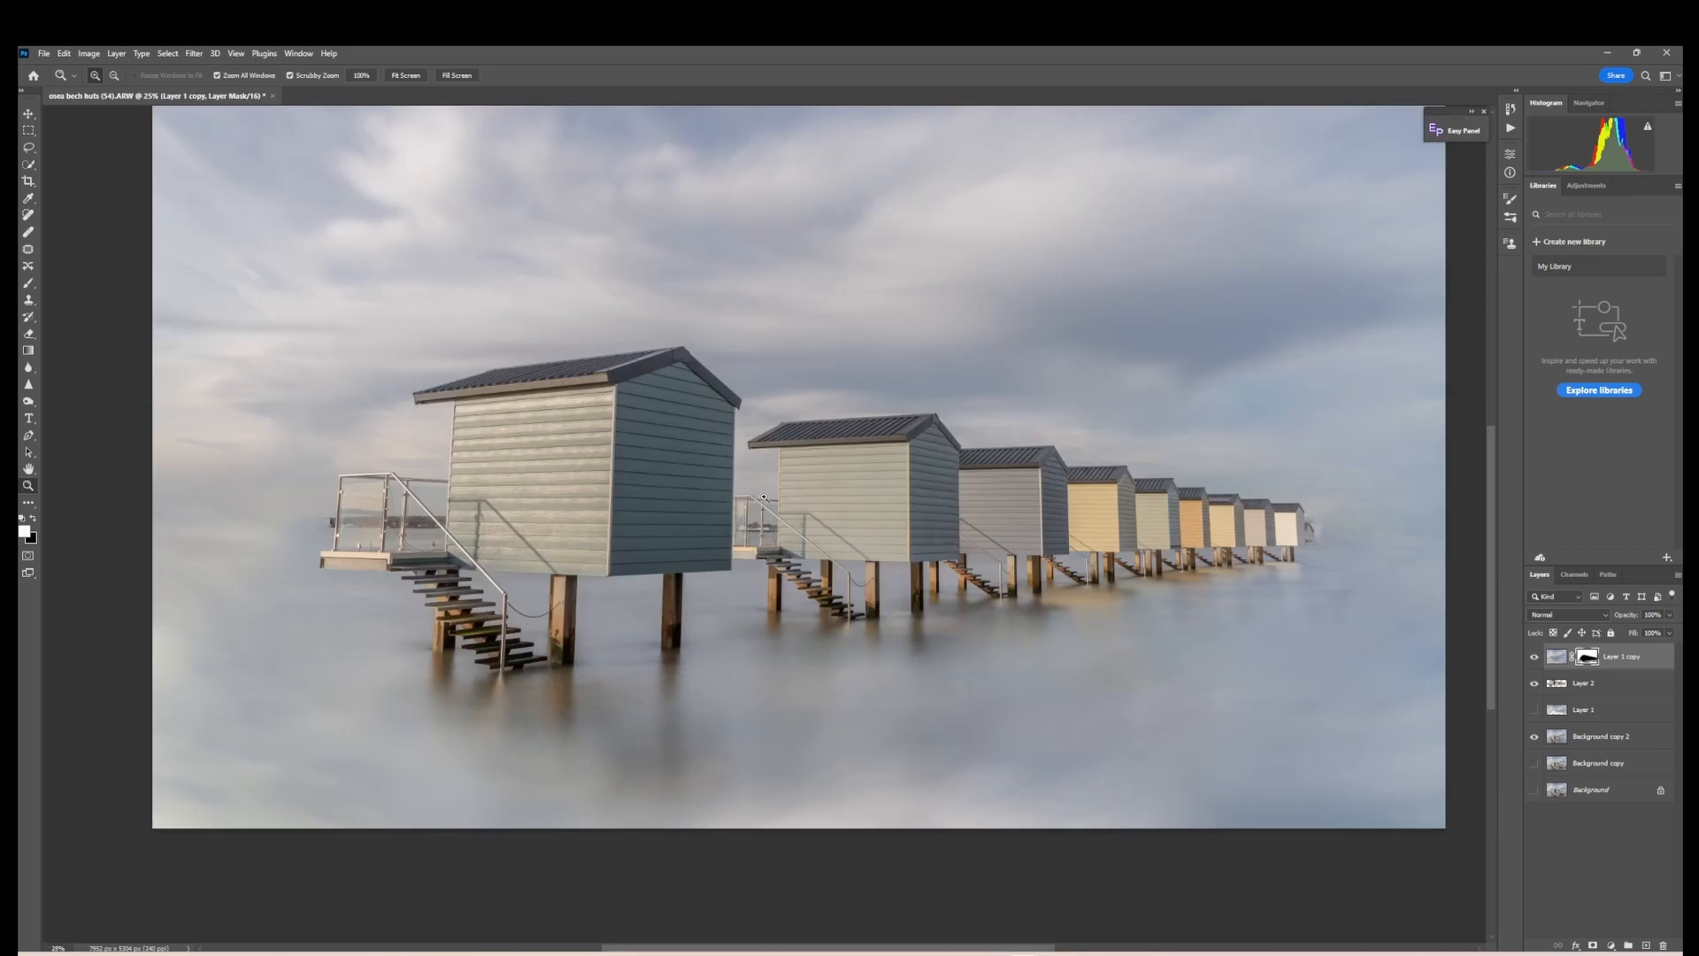
- Paint white at 100% opacity with a smaller brush on Layer 1 copy's mask over the area beyond the last hut
{"action": "left_click", "coordinate": [765, 528]}
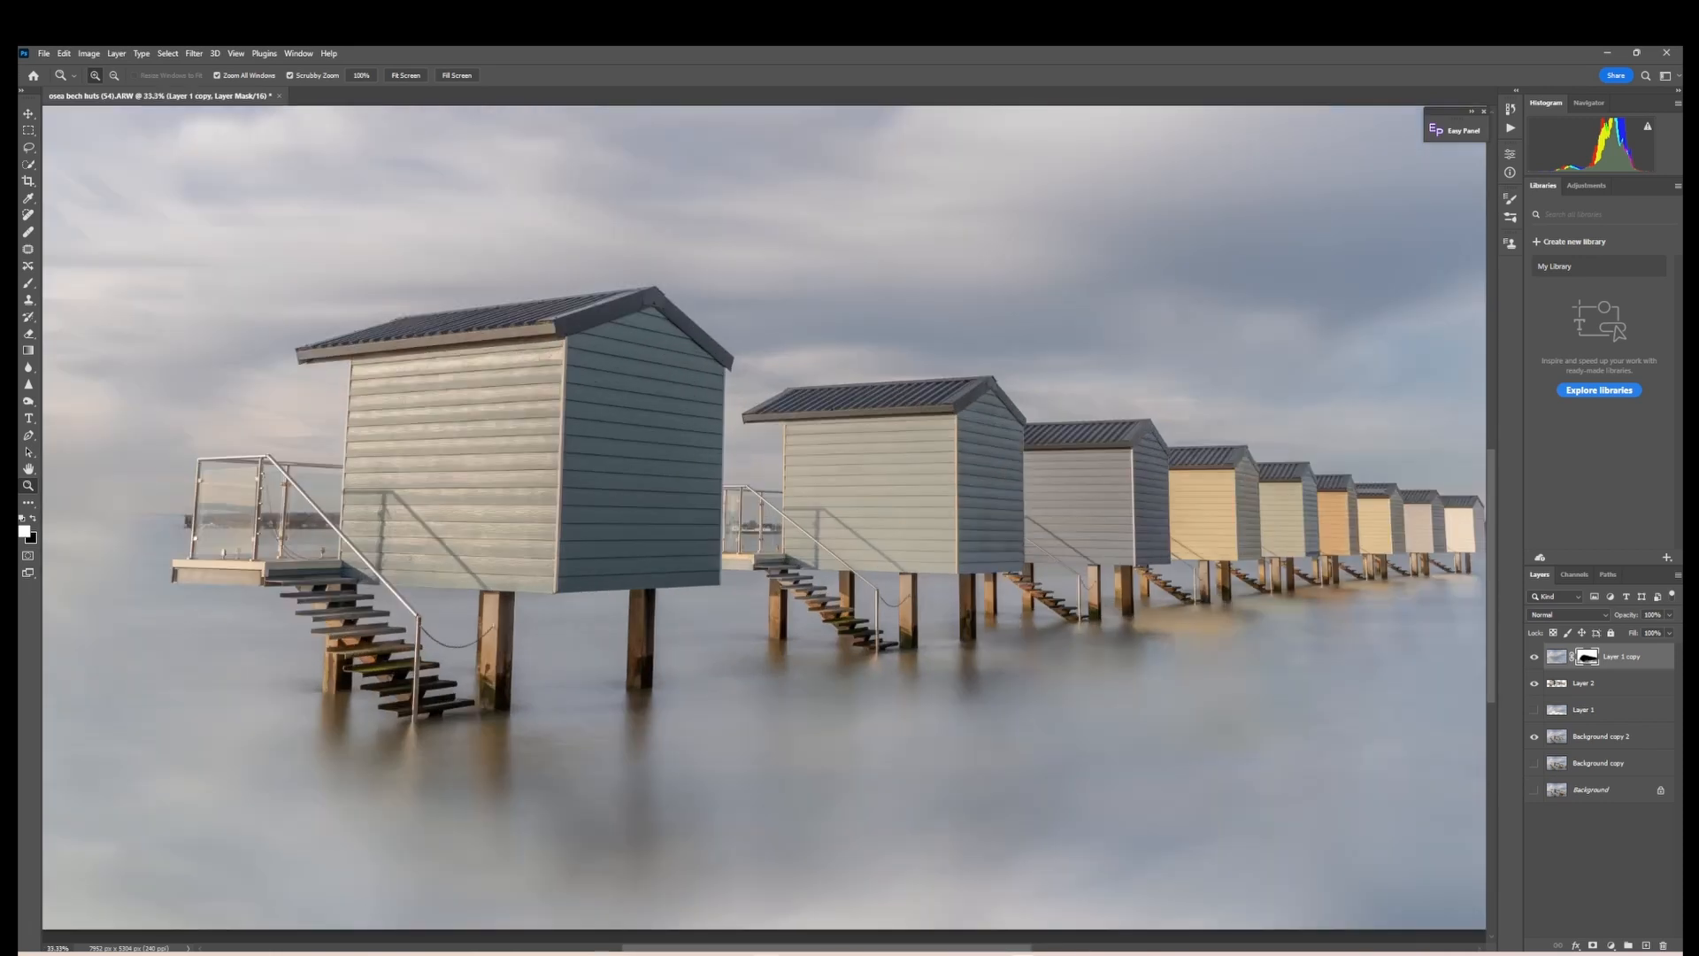
{"action": "left_click_drag", "start_coordinate": [817, 952], "coordinate": [981, 951]}
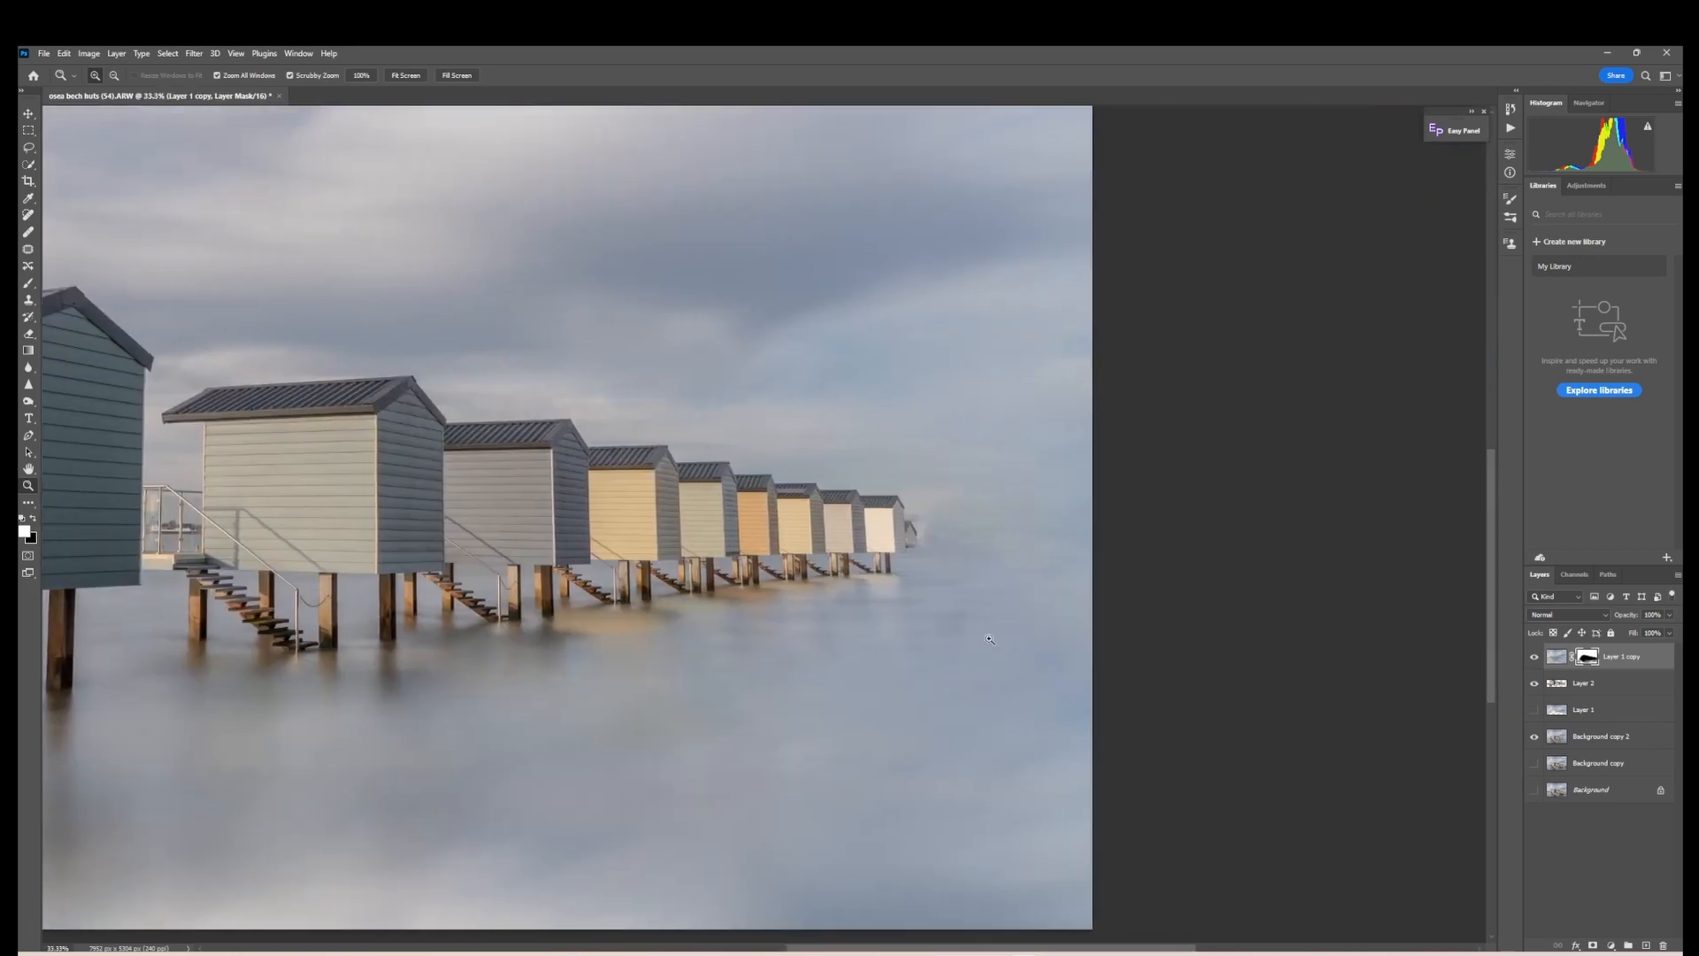
{"action": "left_click_drag", "start_coordinate": [916, 542], "coordinate": [916, 542]}
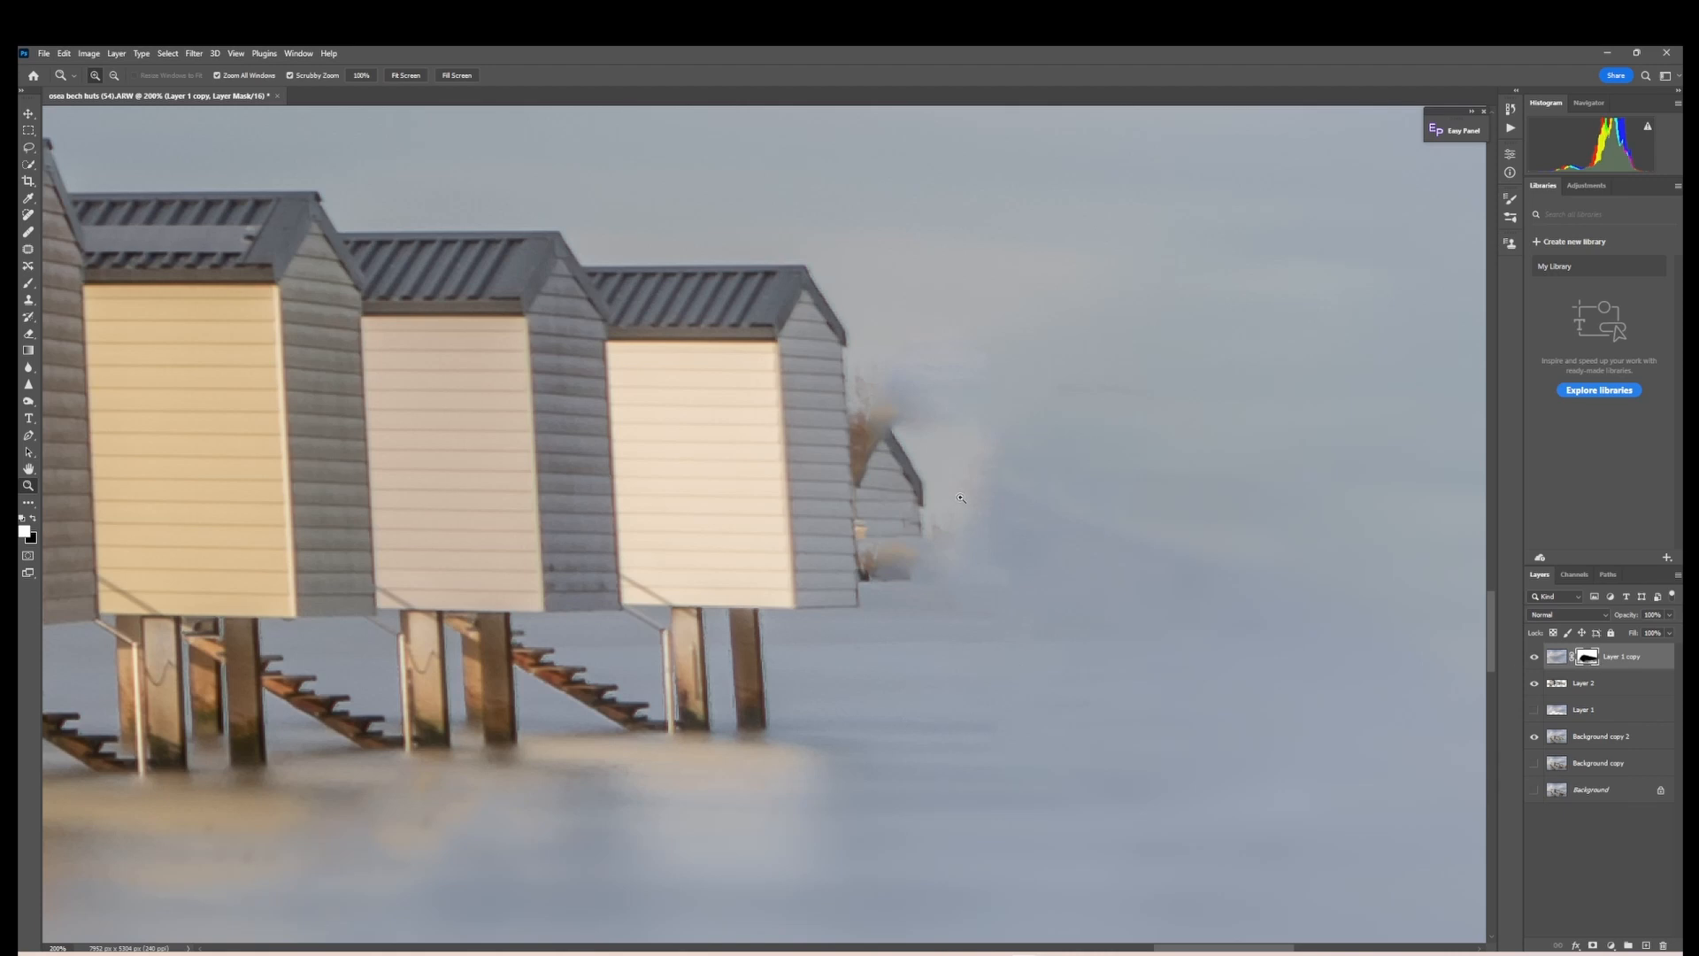
{"action": "left_click", "coordinate": [28, 284]}
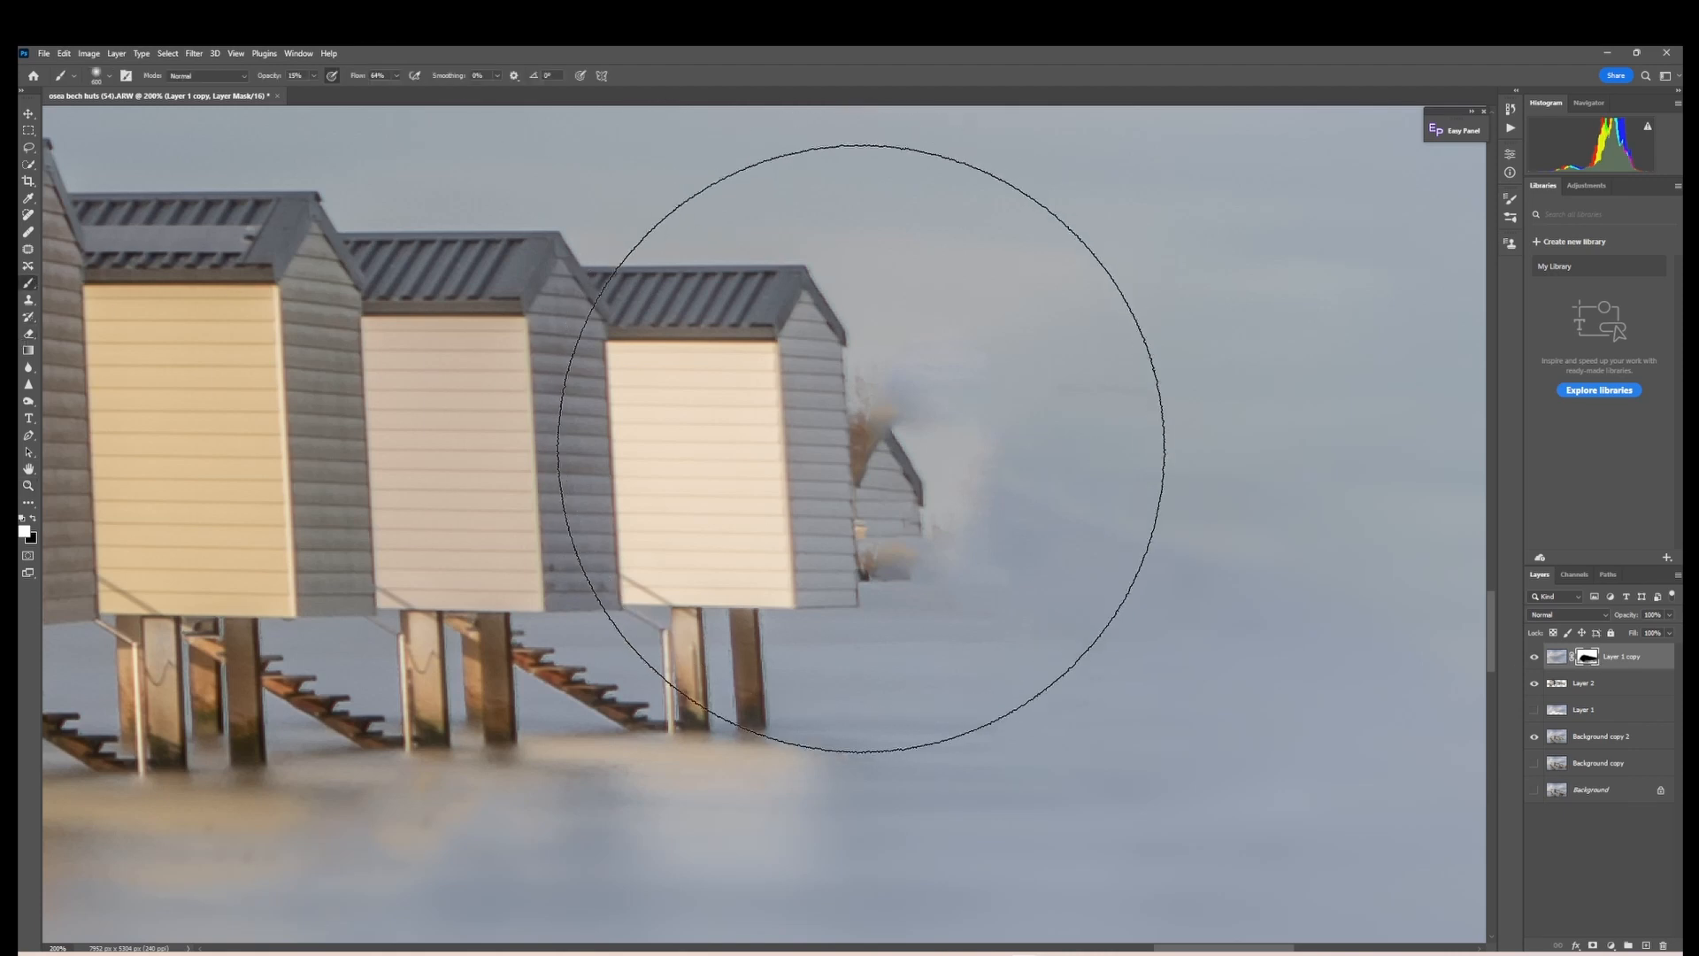
{"action": "key", "text": "bracketleft"}
{"action": "key", "text": "bracketleft"}
{"action": "key", "text": "bracketleft"}
{"action": "key", "text": "bracketleft"}
{"action": "key", "text": "bracketleft"}
{"action": "key", "text": "bracketleft"}
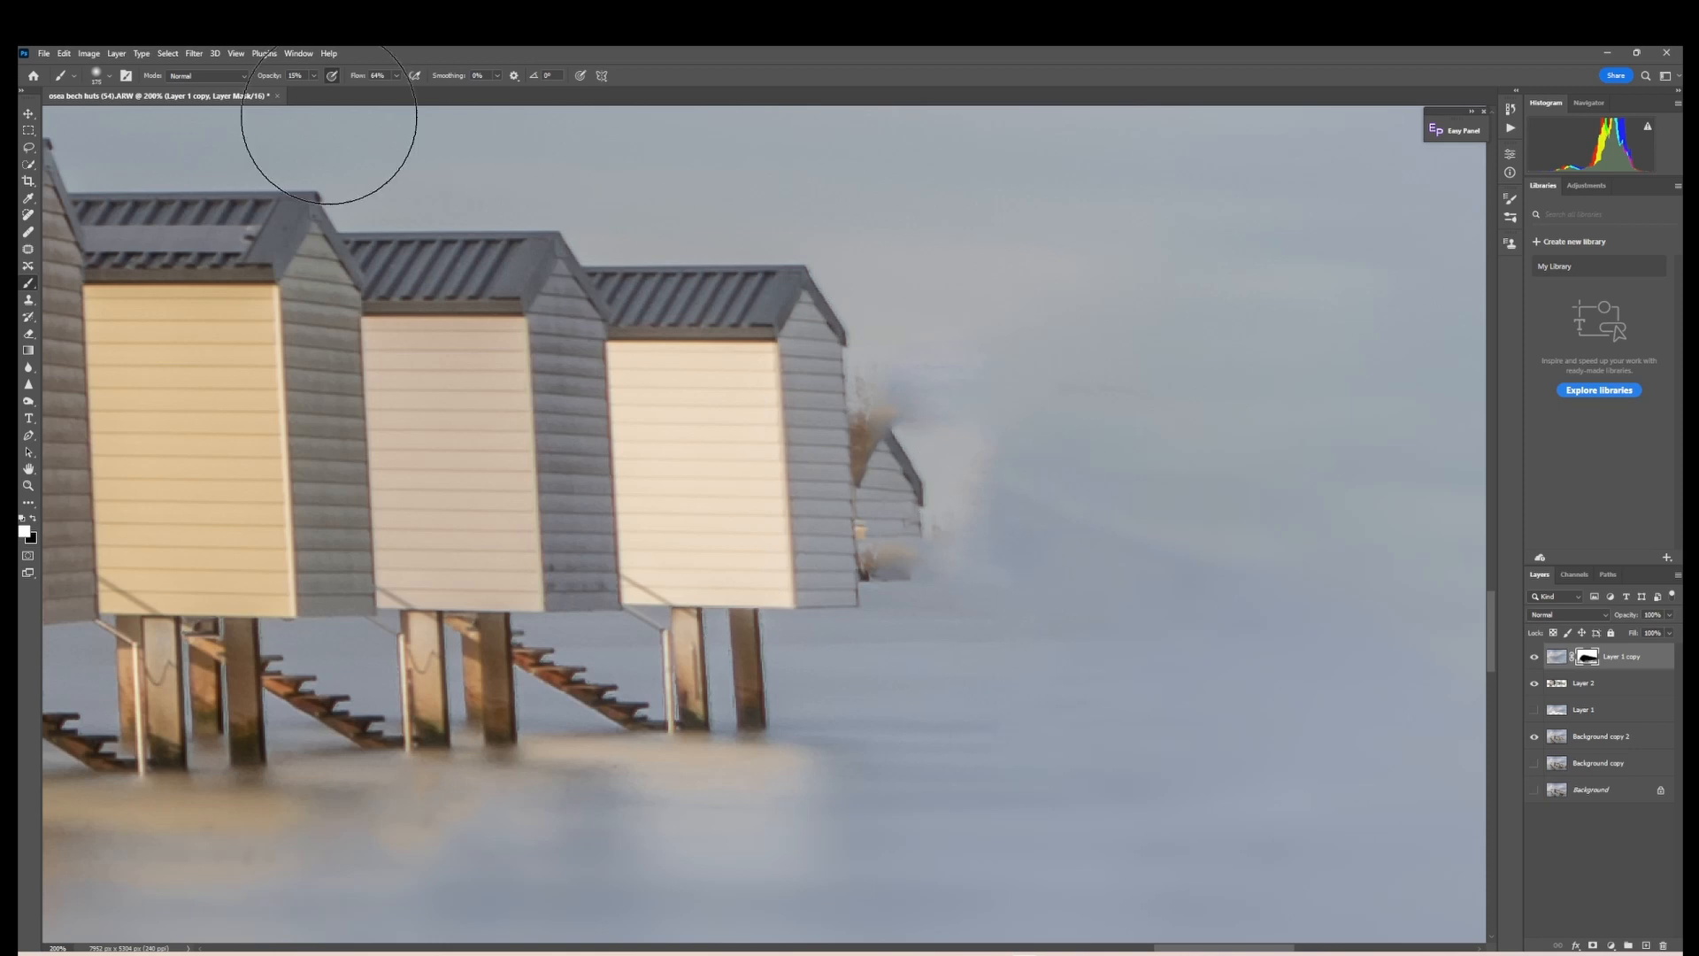
{"action": "left_click", "coordinate": [314, 75]}
{"action": "left_click_drag", "start_coordinate": [311, 92], "coordinate": [391, 94]}
{"action": "key", "text": "bracketleft"}
{"action": "key", "text": "bracketleft"}
{"action": "key", "text": "bracketleft"}
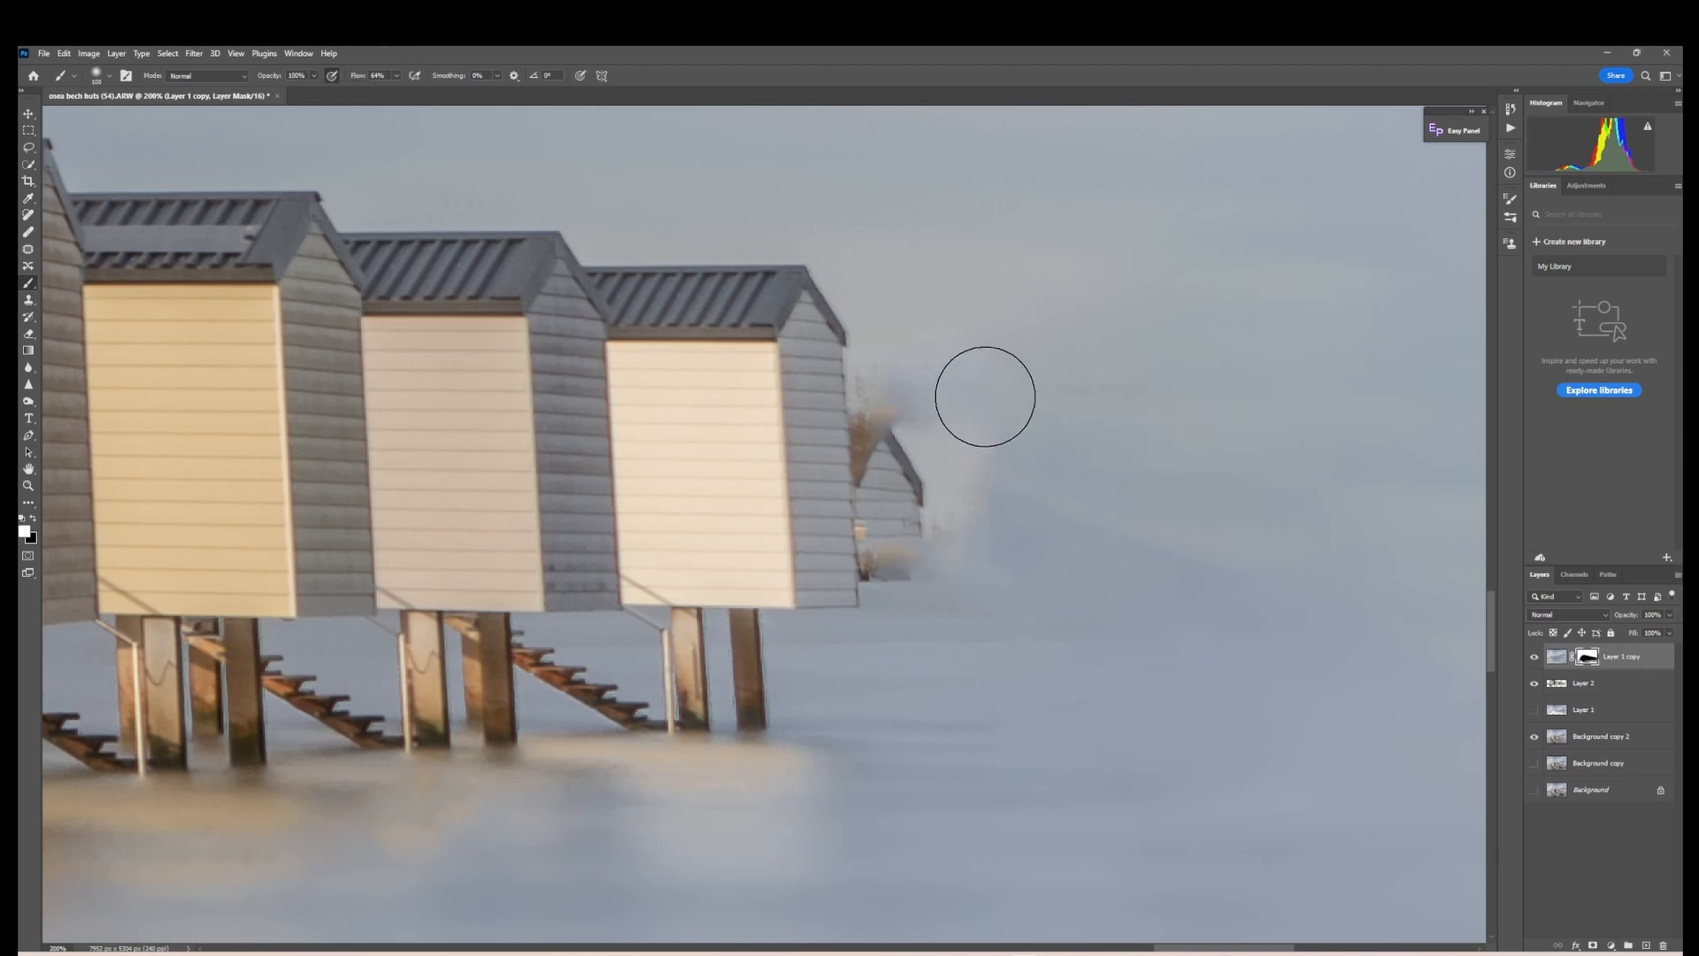
{"action": "mouse_move", "coordinate": [972, 507]}
{"action": "left_mouse_down"}
{"action": "mouse_move", "coordinate": [958, 380]}
{"action": "mouse_move", "coordinate": [967, 547]}
{"action": "mouse_move", "coordinate": [1032, 478]}
{"action": "left_mouse_up"}
- Paint out the partial hut and bushes behind the last hut on the mask with a finer brush
{"action": "key", "text": "bracketleft"}
{"action": "key", "text": "bracketleft"}
{"action": "key", "text": "bracketleft"}
{"action": "key", "text": "bracketleft"}
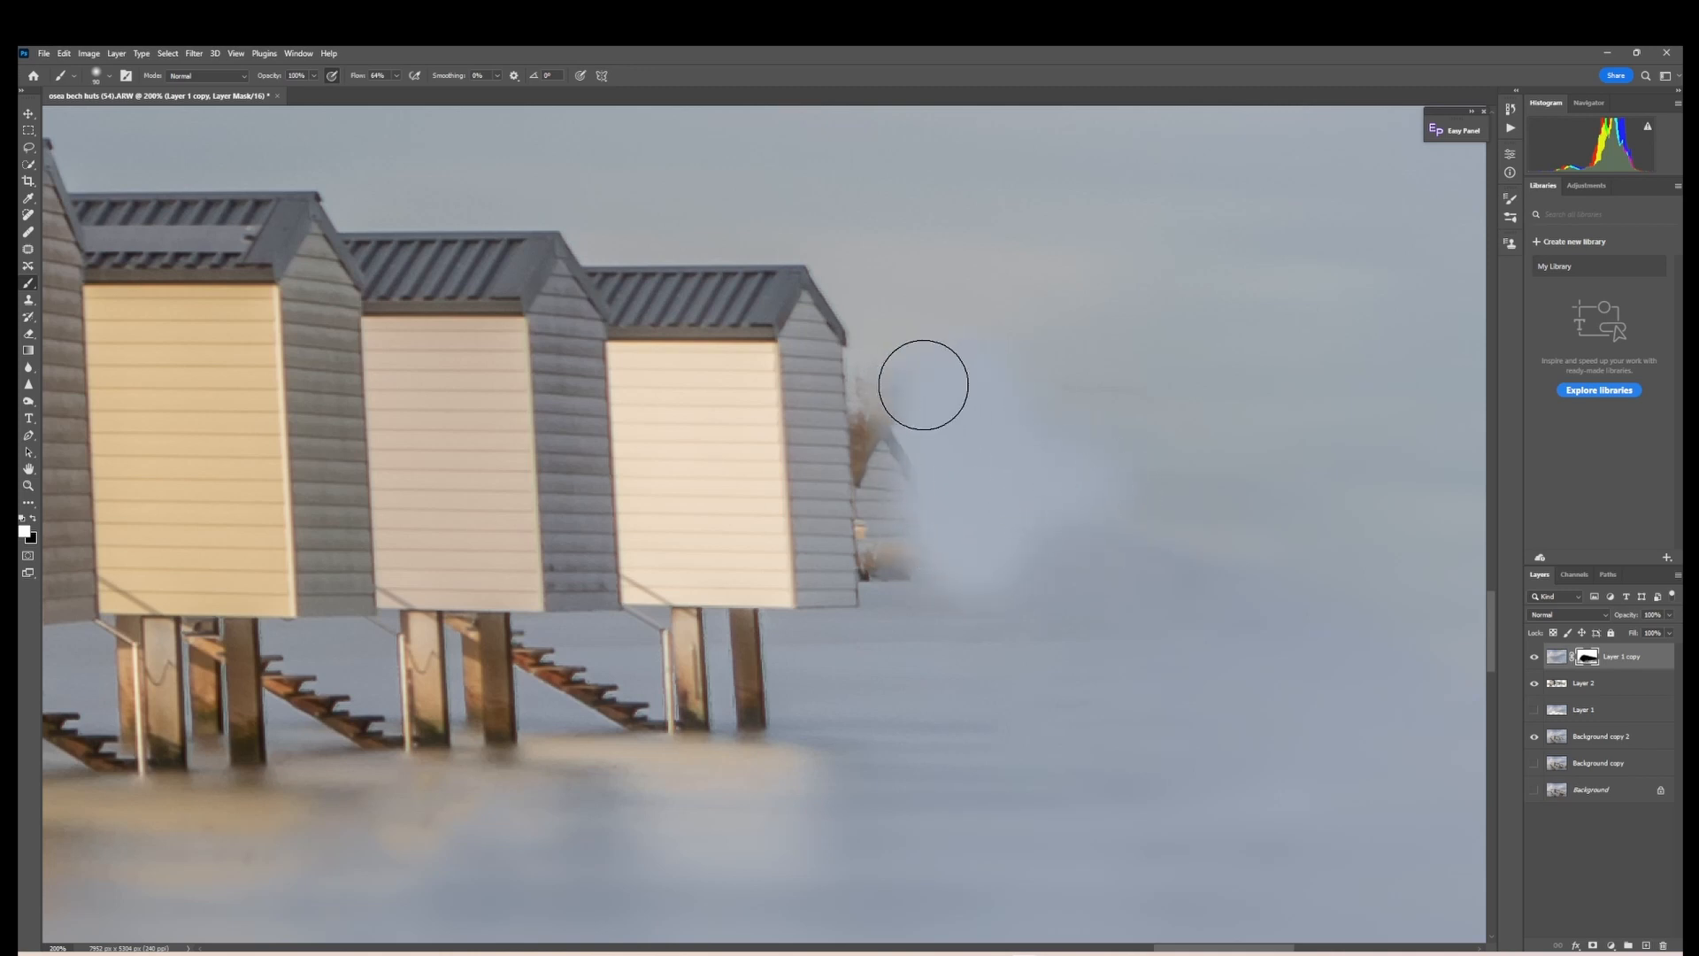
{"action": "mouse_move", "coordinate": [879, 368]}
{"action": "left_mouse_down"}
{"action": "mouse_move", "coordinate": [905, 573]}
{"action": "mouse_move", "coordinate": [918, 473]}
{"action": "mouse_move", "coordinate": [1107, 508]}
{"action": "left_mouse_up"}
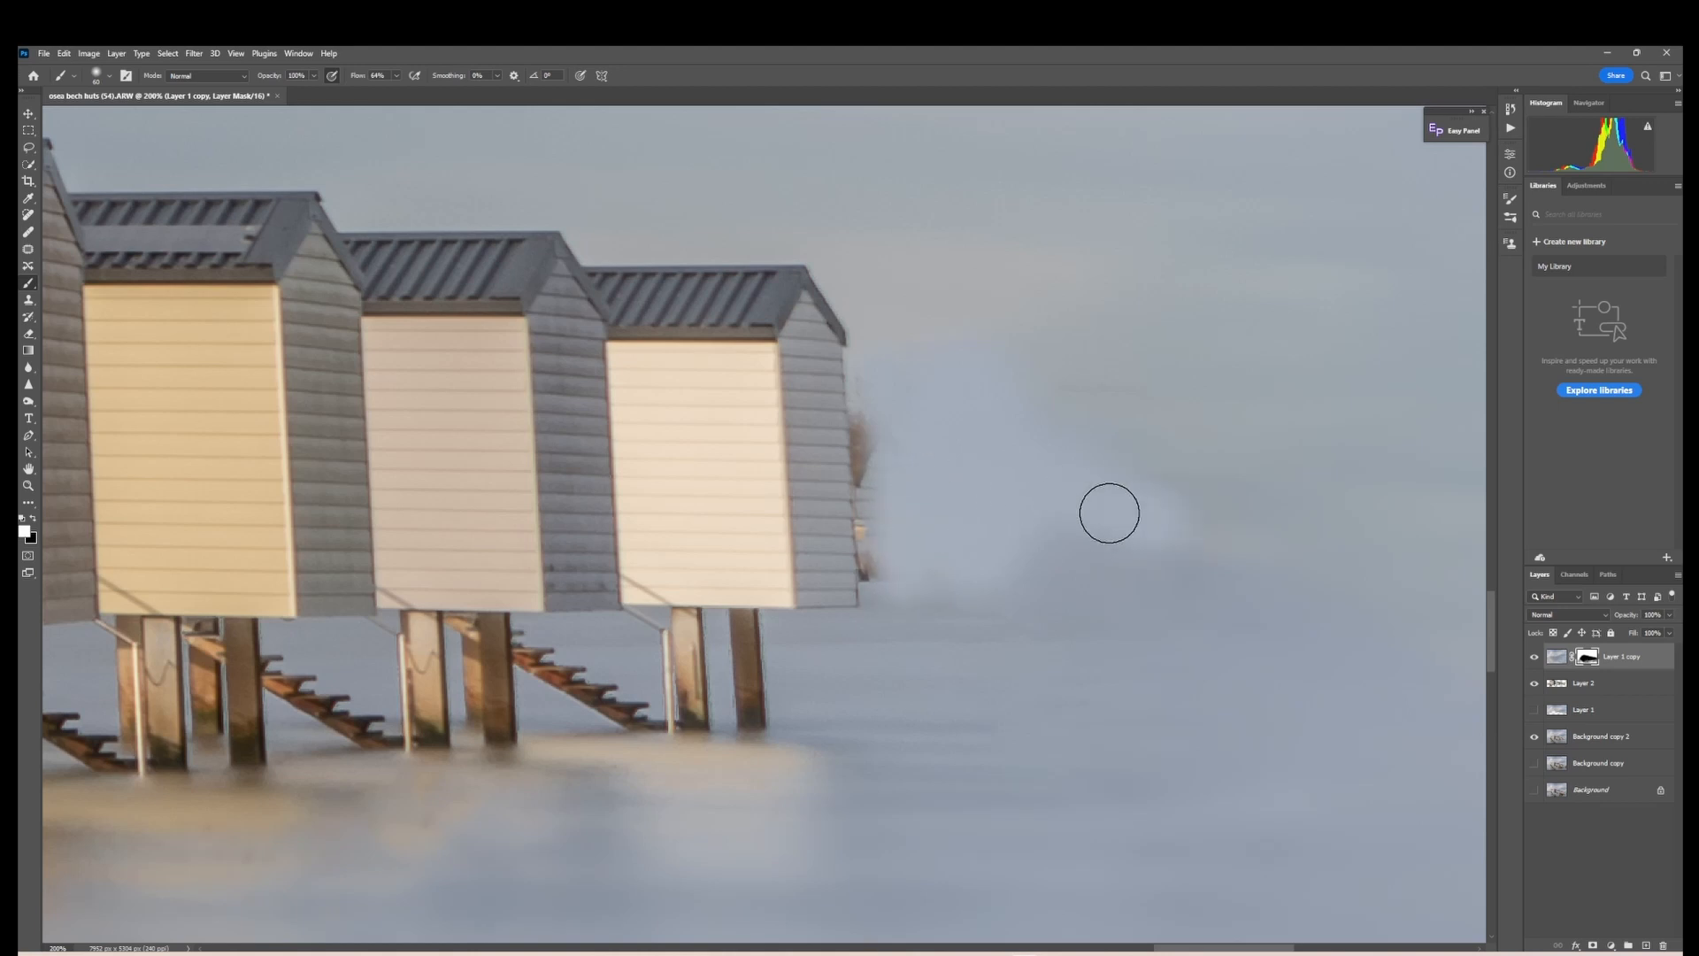
- Harden the brush and shrink it, and mask out the remnants along the last hut's outer wall edge
{"action": "left_click", "coordinate": [108, 76]}
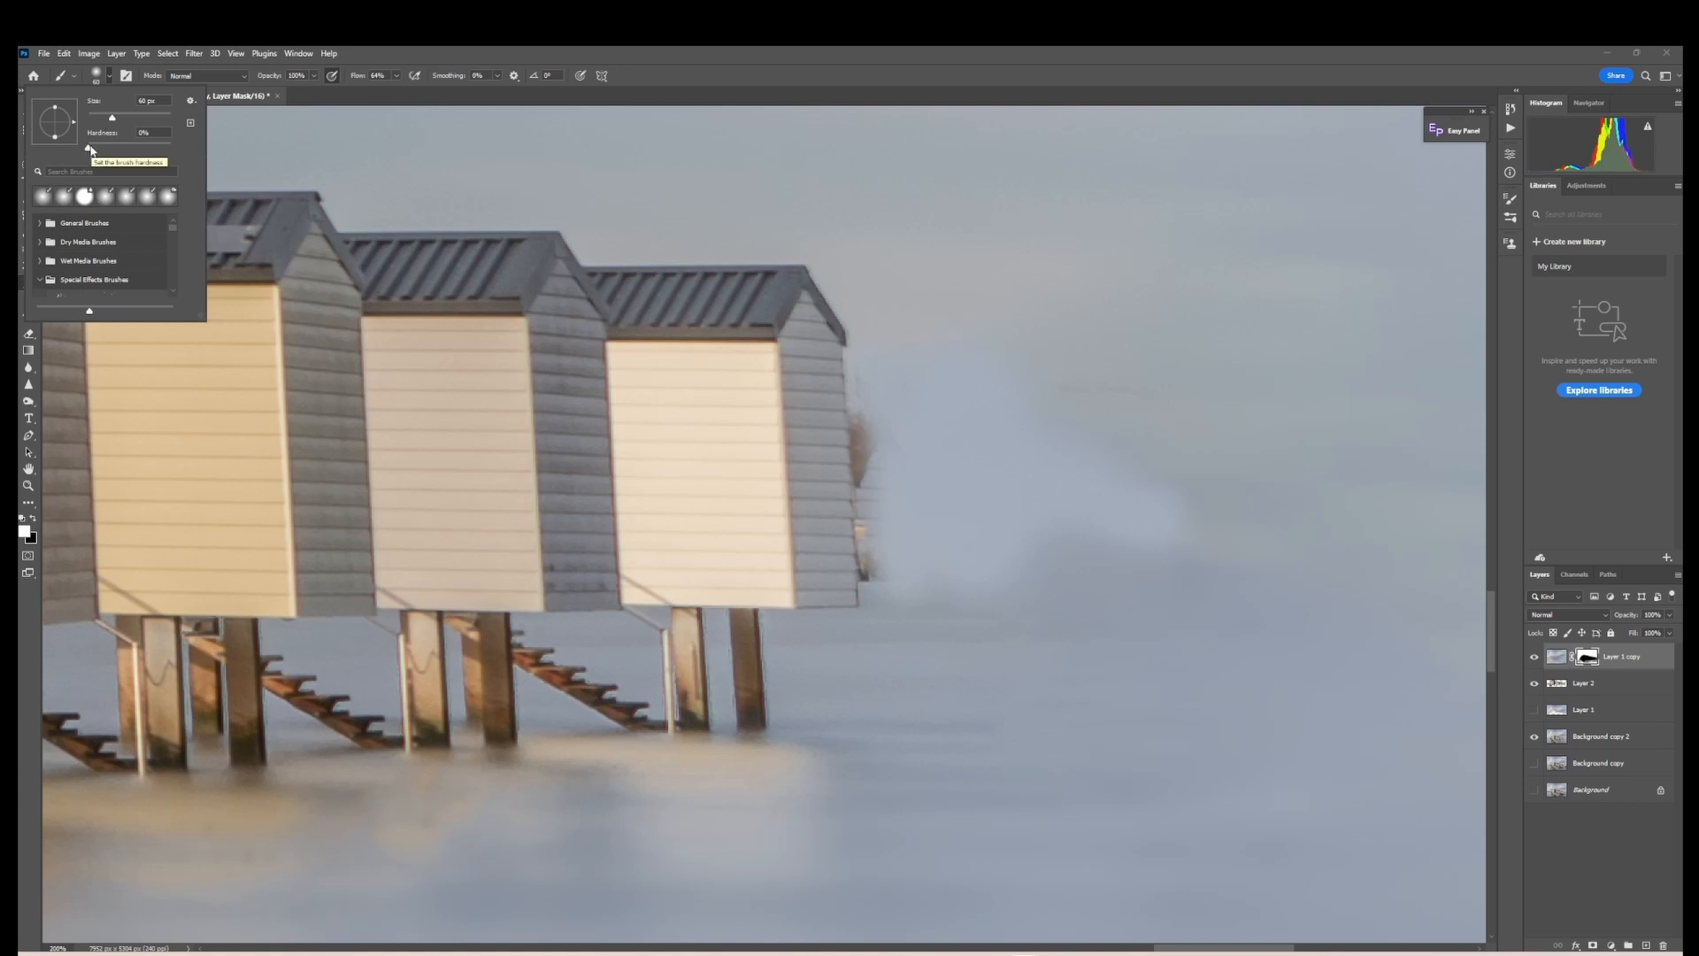
{"action": "left_click_drag", "start_coordinate": [90, 148], "coordinate": [186, 154]}
{"action": "left_click", "coordinate": [888, 386]}
{"action": "key", "text": "bracketleft"}
{"action": "key", "text": "bracketleft"}
{"action": "key", "text": "bracketleft"}
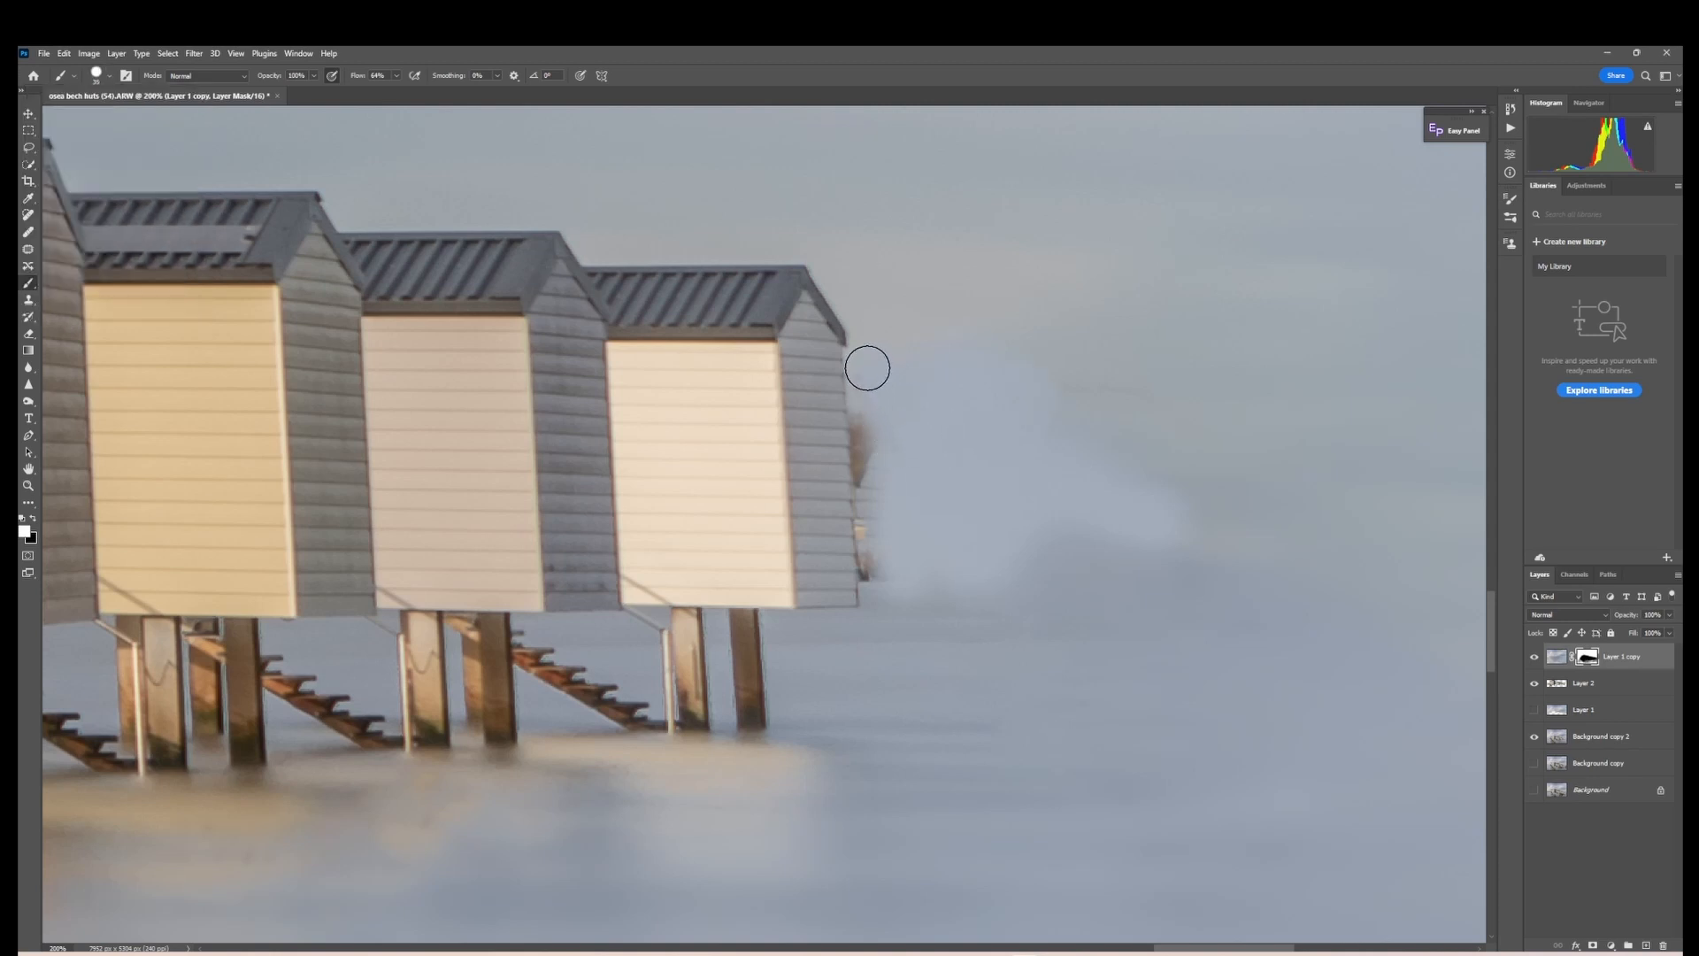
{"action": "key", "text": "bracketleft"}
{"action": "left_click_drag", "start_coordinate": [864, 369], "coordinate": [878, 590]}
{"action": "mouse_move", "coordinate": [879, 590]}
{"action": "left_mouse_down"}
{"action": "mouse_move", "coordinate": [911, 588]}
{"action": "mouse_move", "coordinate": [888, 436]}
{"action": "mouse_move", "coordinate": [904, 388]}
{"action": "left_mouse_up"}
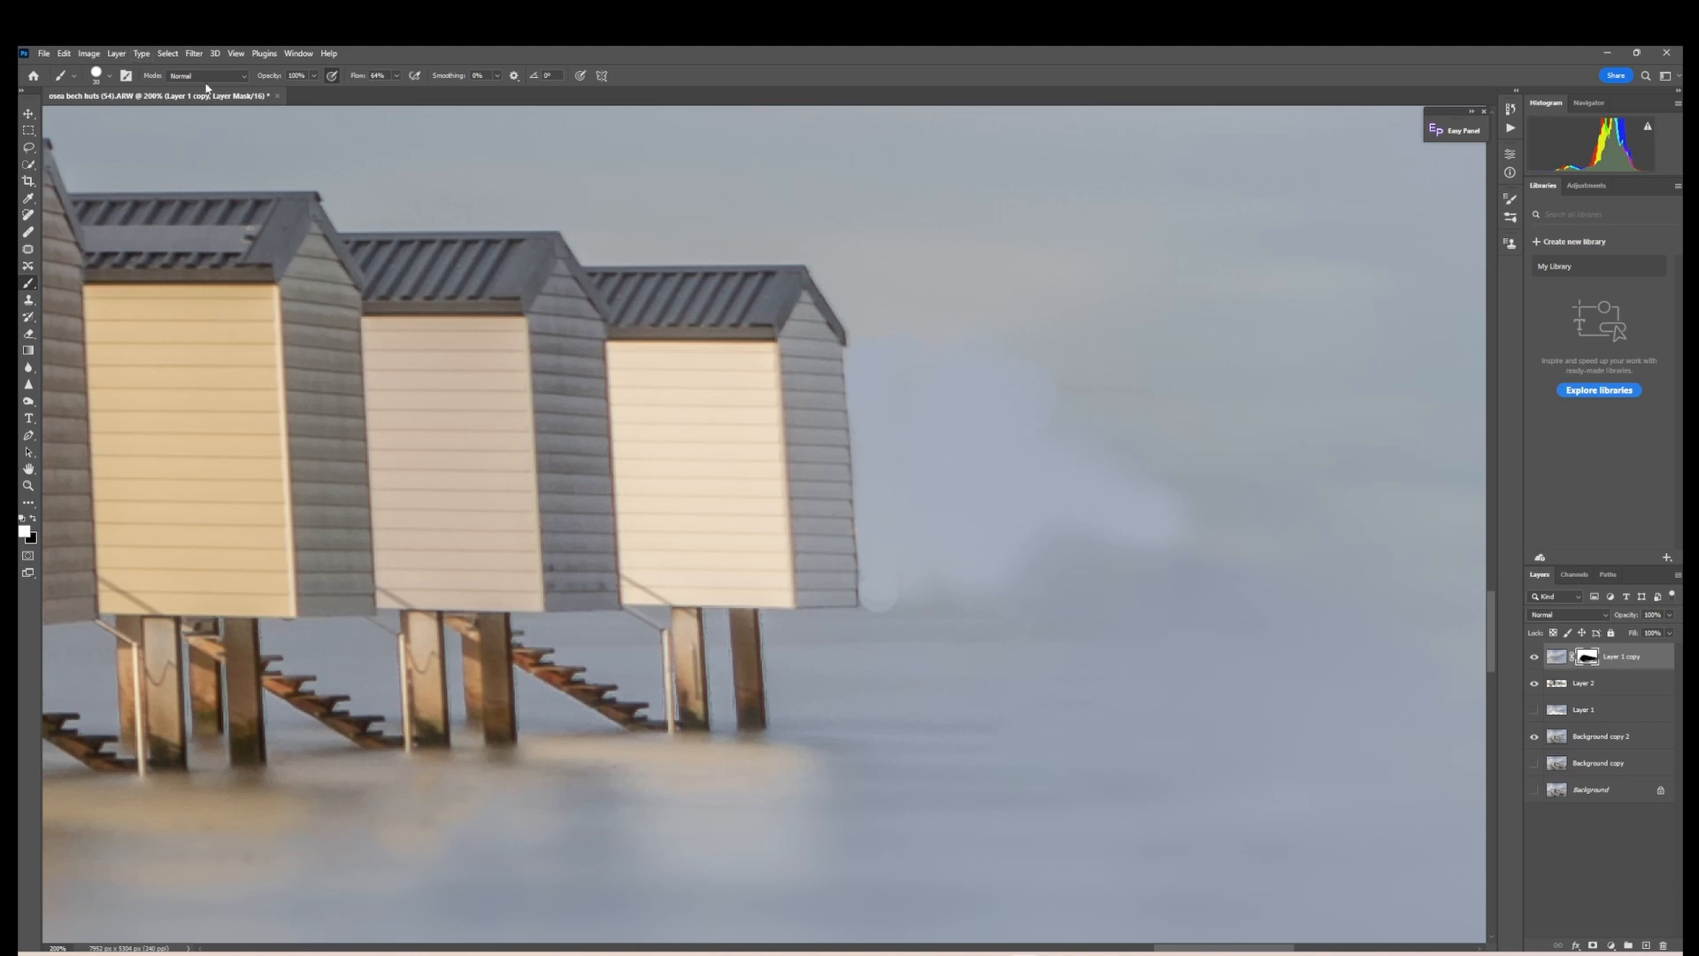
- Lower the brush opacity to 24% and blend the patch below and beyond the last hut into its surroundings
{"action": "left_click", "coordinate": [313, 78]}
{"action": "left_click_drag", "start_coordinate": [315, 95], "coordinate": [275, 94]}
{"action": "left_click", "coordinate": [899, 584]}
{"action": "mouse_move", "coordinate": [899, 584]}
{"action": "left_mouse_down"}
{"action": "mouse_move", "coordinate": [912, 595]}
{"action": "mouse_move", "coordinate": [880, 609]}
{"action": "left_mouse_up"}
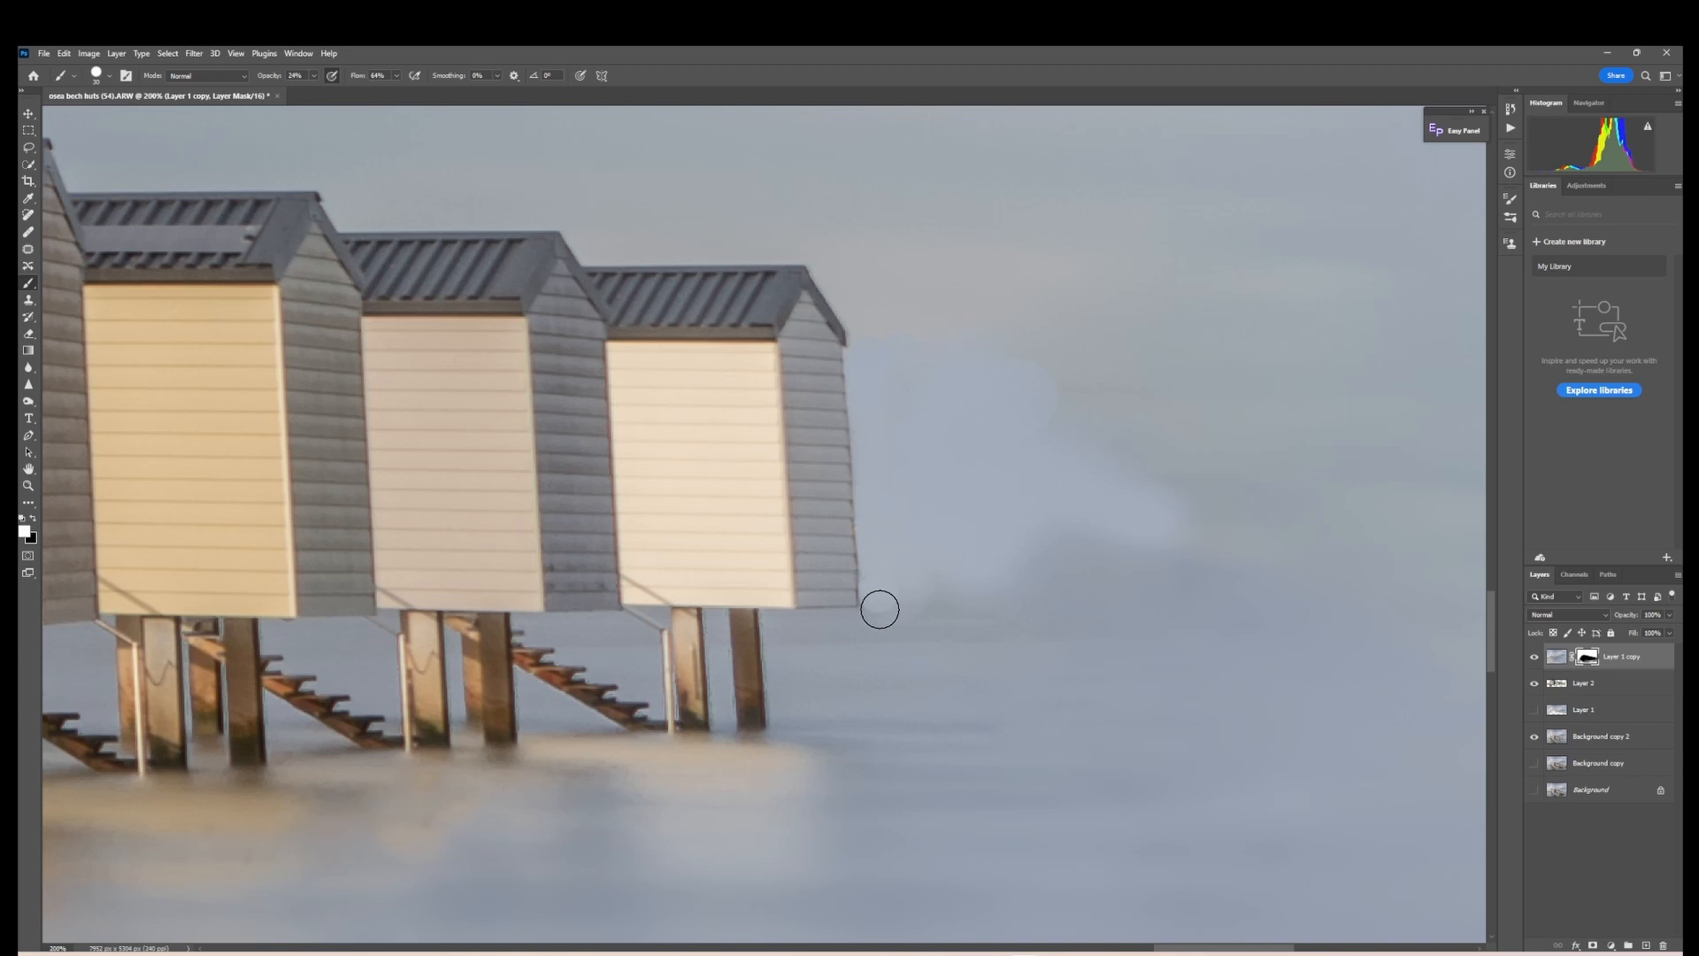
{"action": "left_click", "coordinate": [35, 519]}
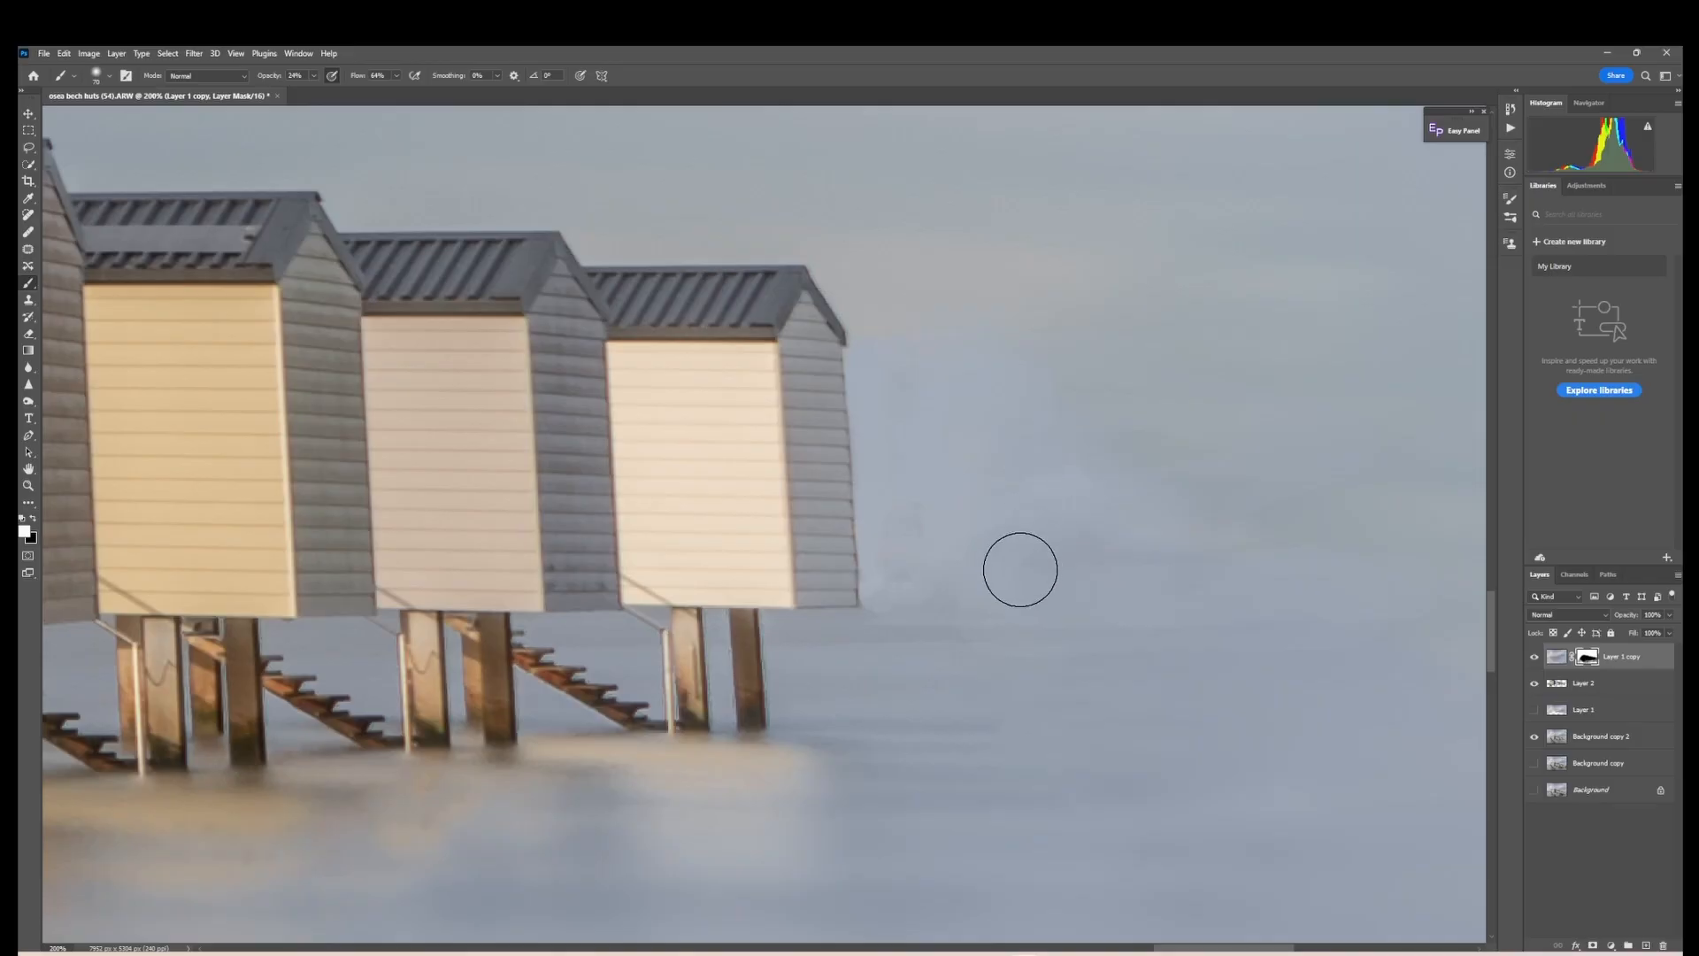
{"action": "key", "text": "bracketleft"}
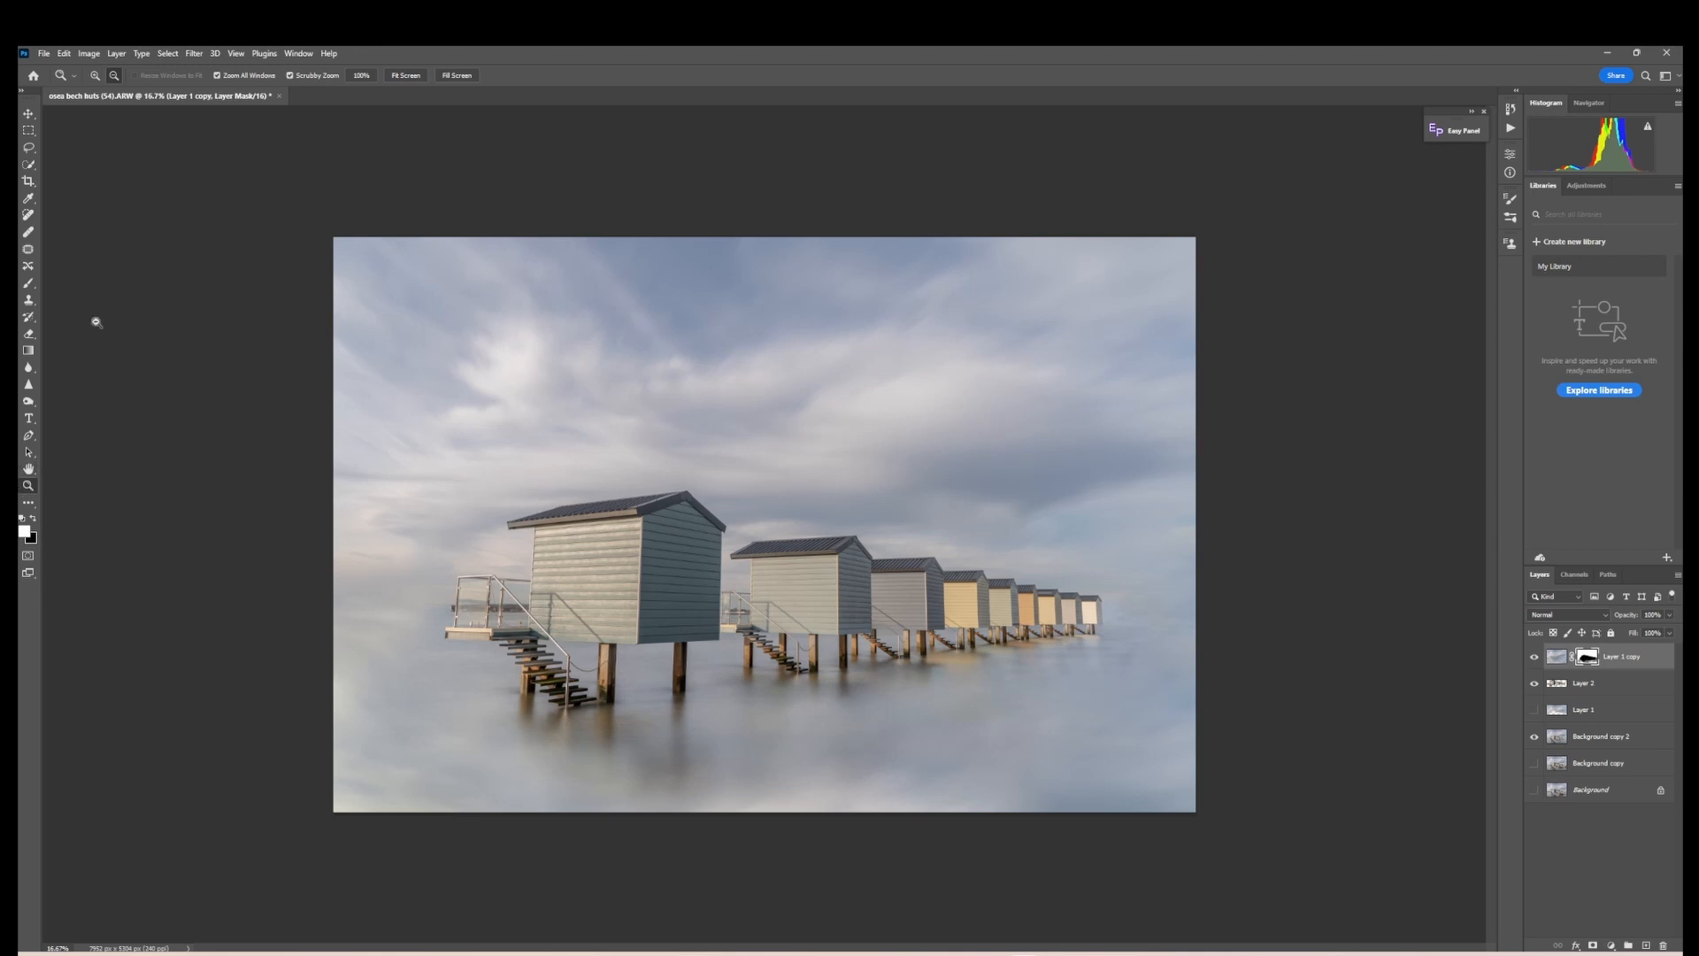
- Paint white on Layer 1 copy's mask to hide the shoreline beside and behind the nearest hut's outer glass railing
{"action": "left_click", "coordinate": [95, 76]}
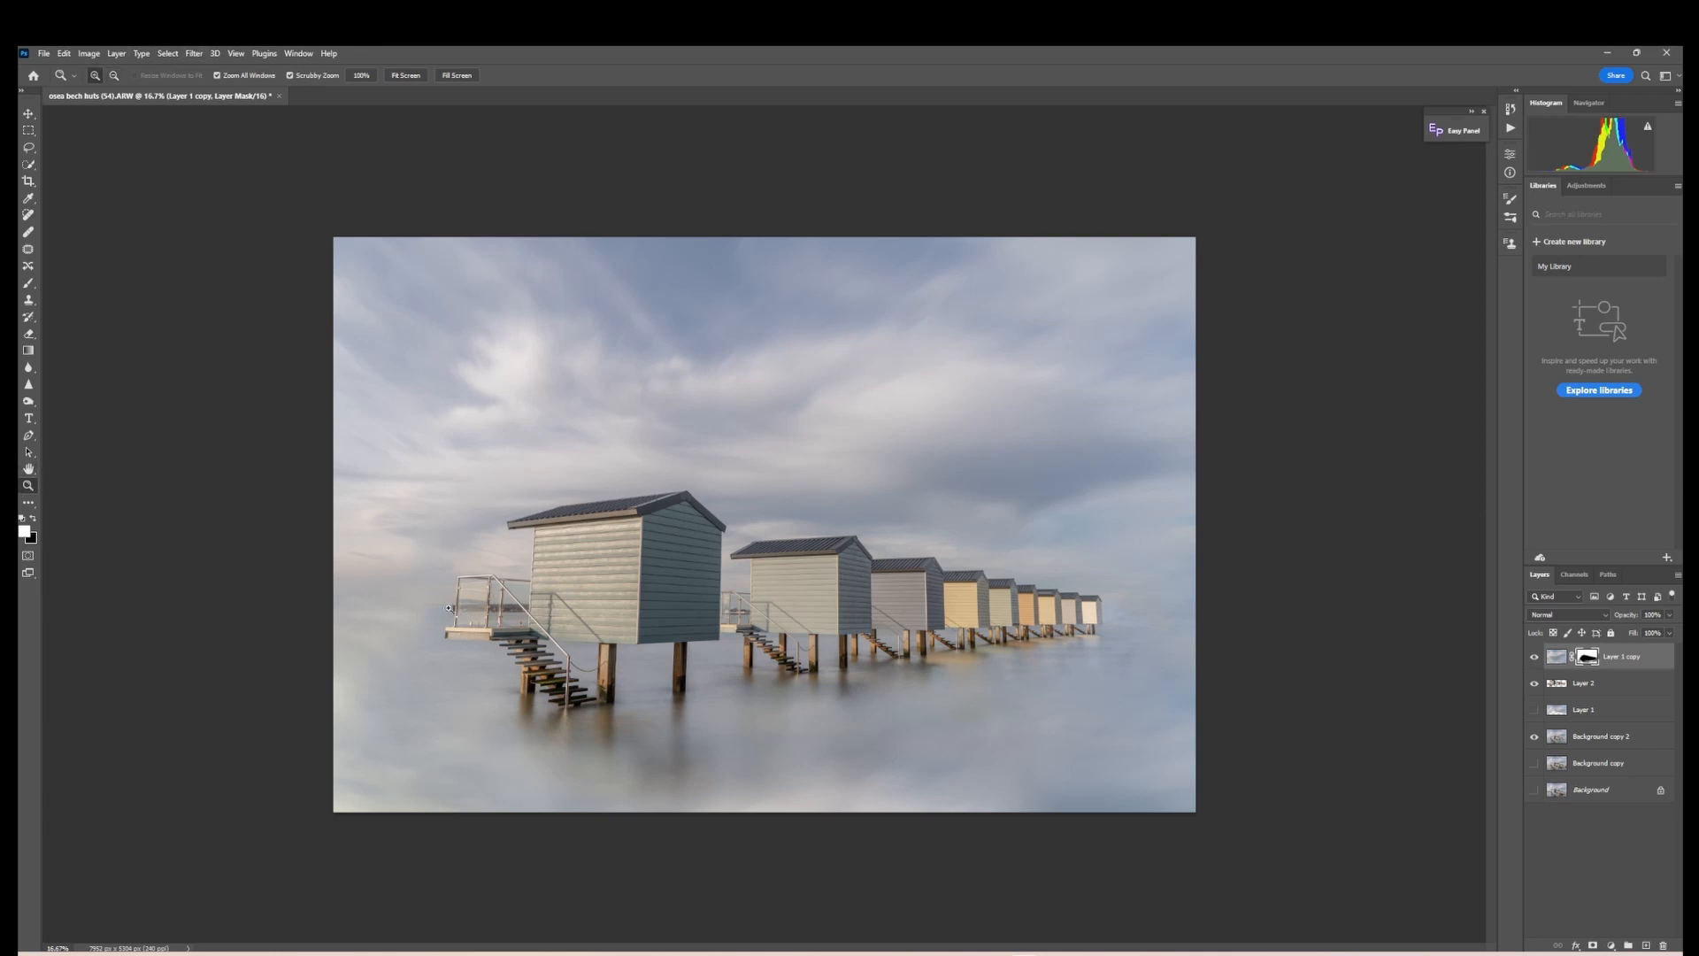
{"action": "left_click", "coordinate": [500, 609]}
{"action": "left_click", "coordinate": [713, 528]}
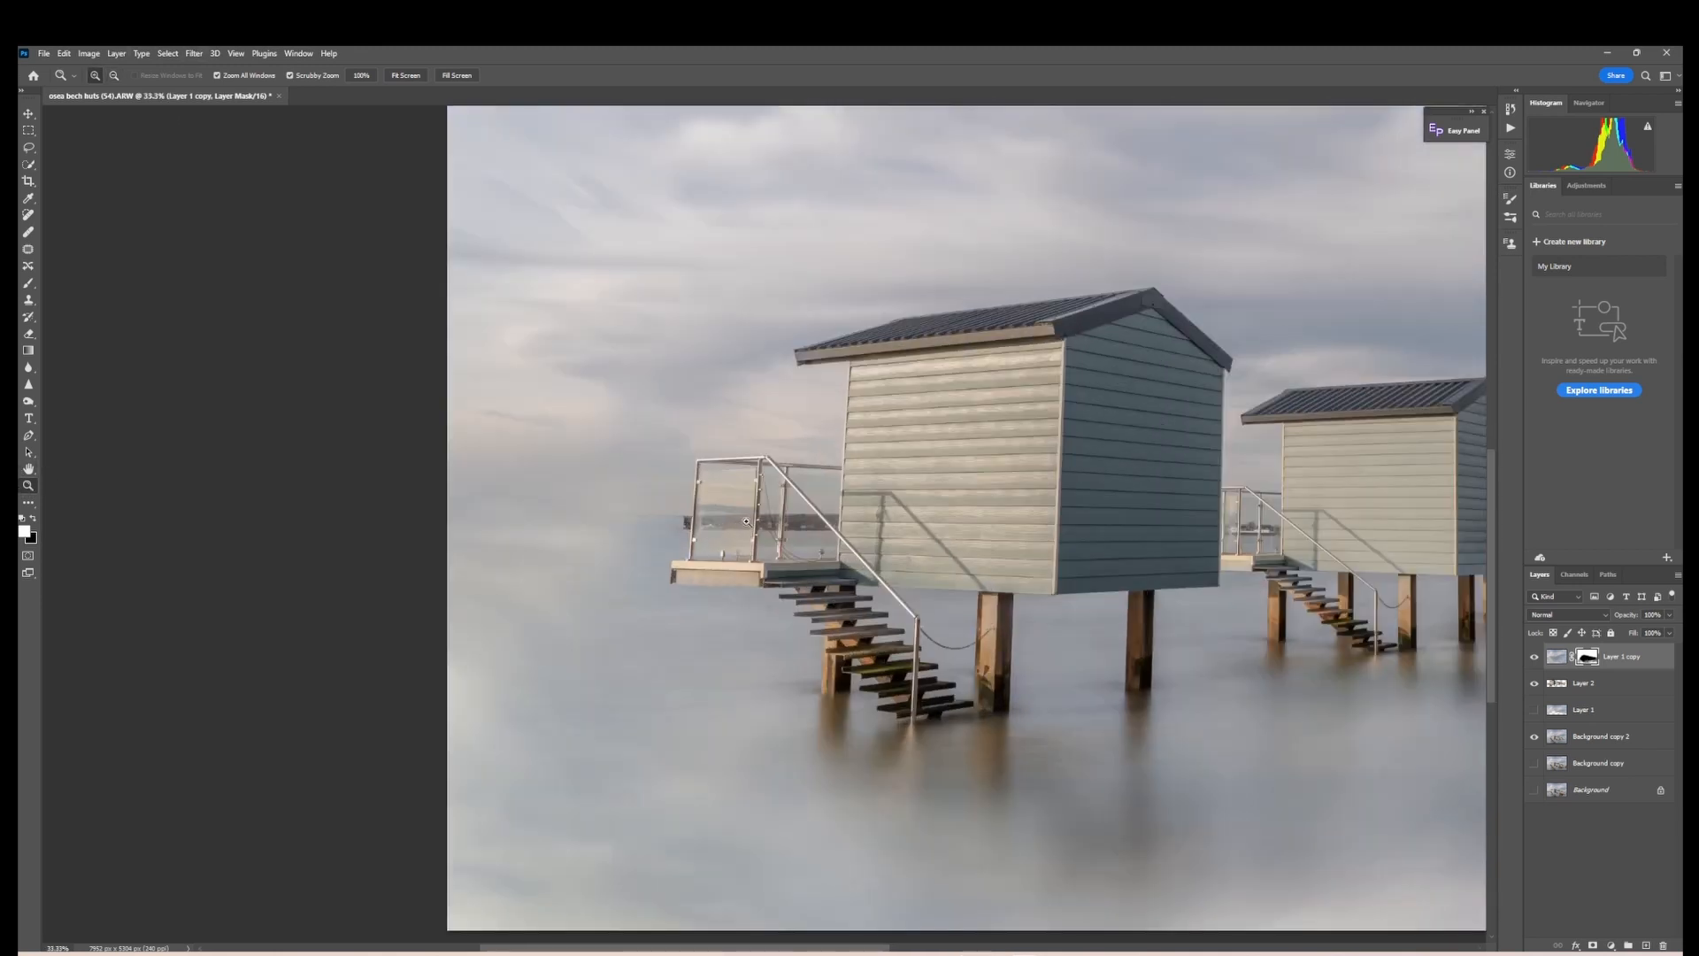
{"action": "left_click", "coordinate": [741, 524]}
{"action": "left_click", "coordinate": [746, 522]}
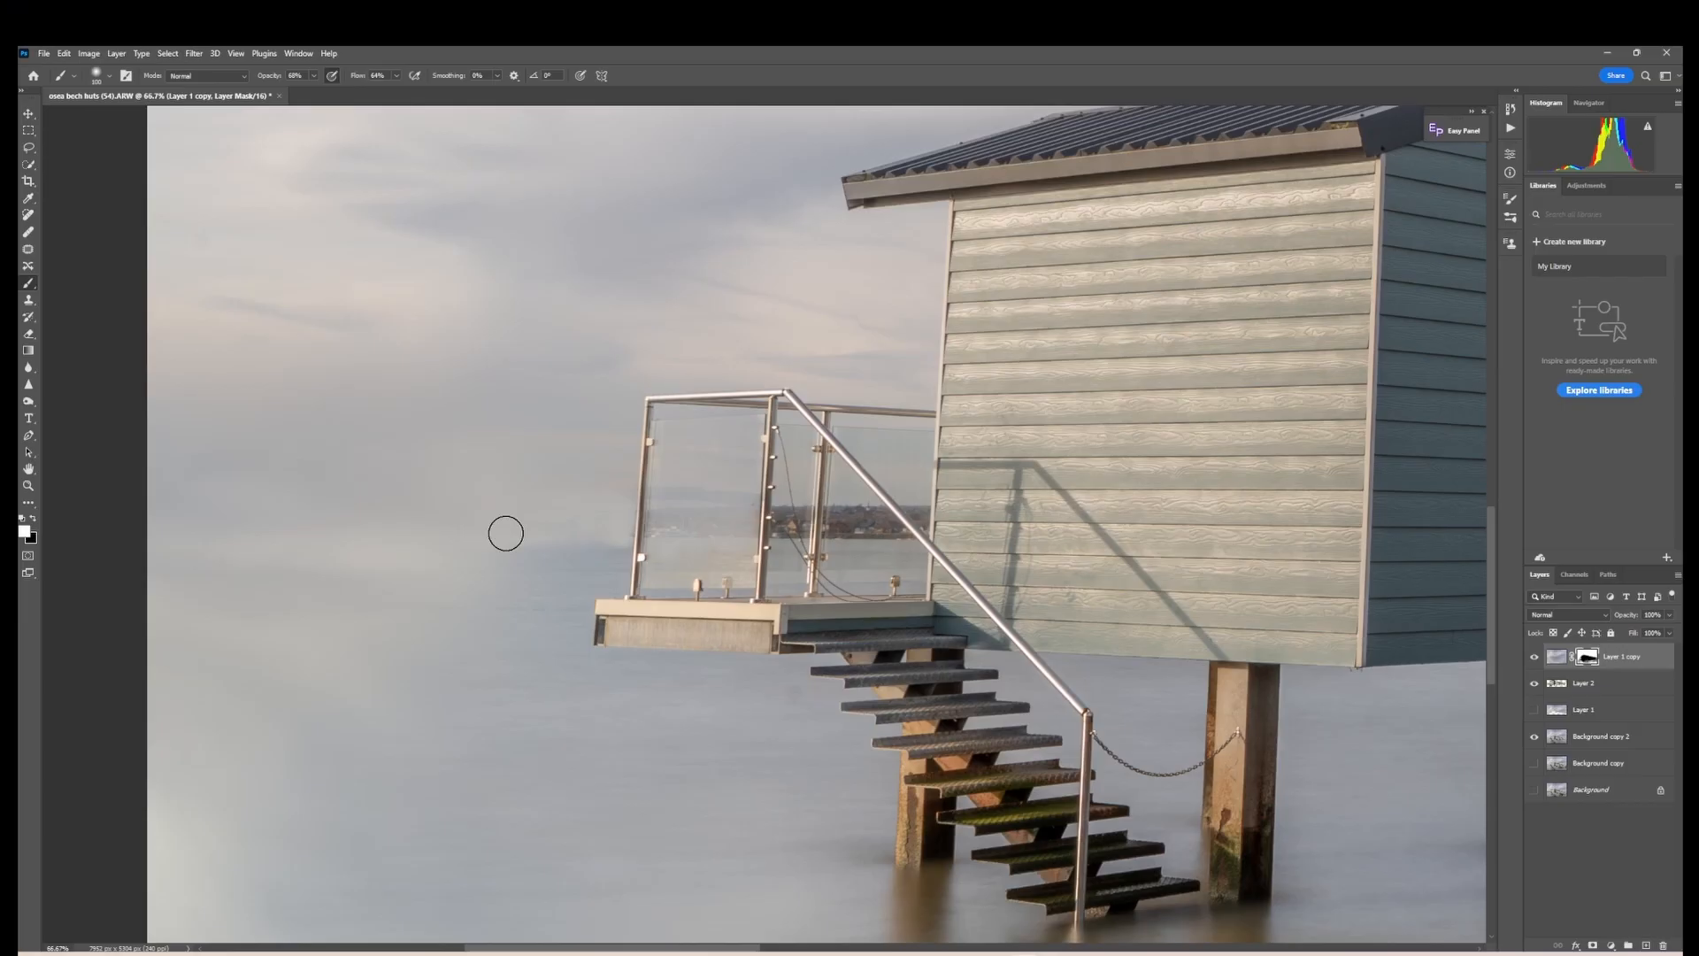
{"action": "key", "text": "bracketleft"}
{"action": "key", "text": "bracketleft"}
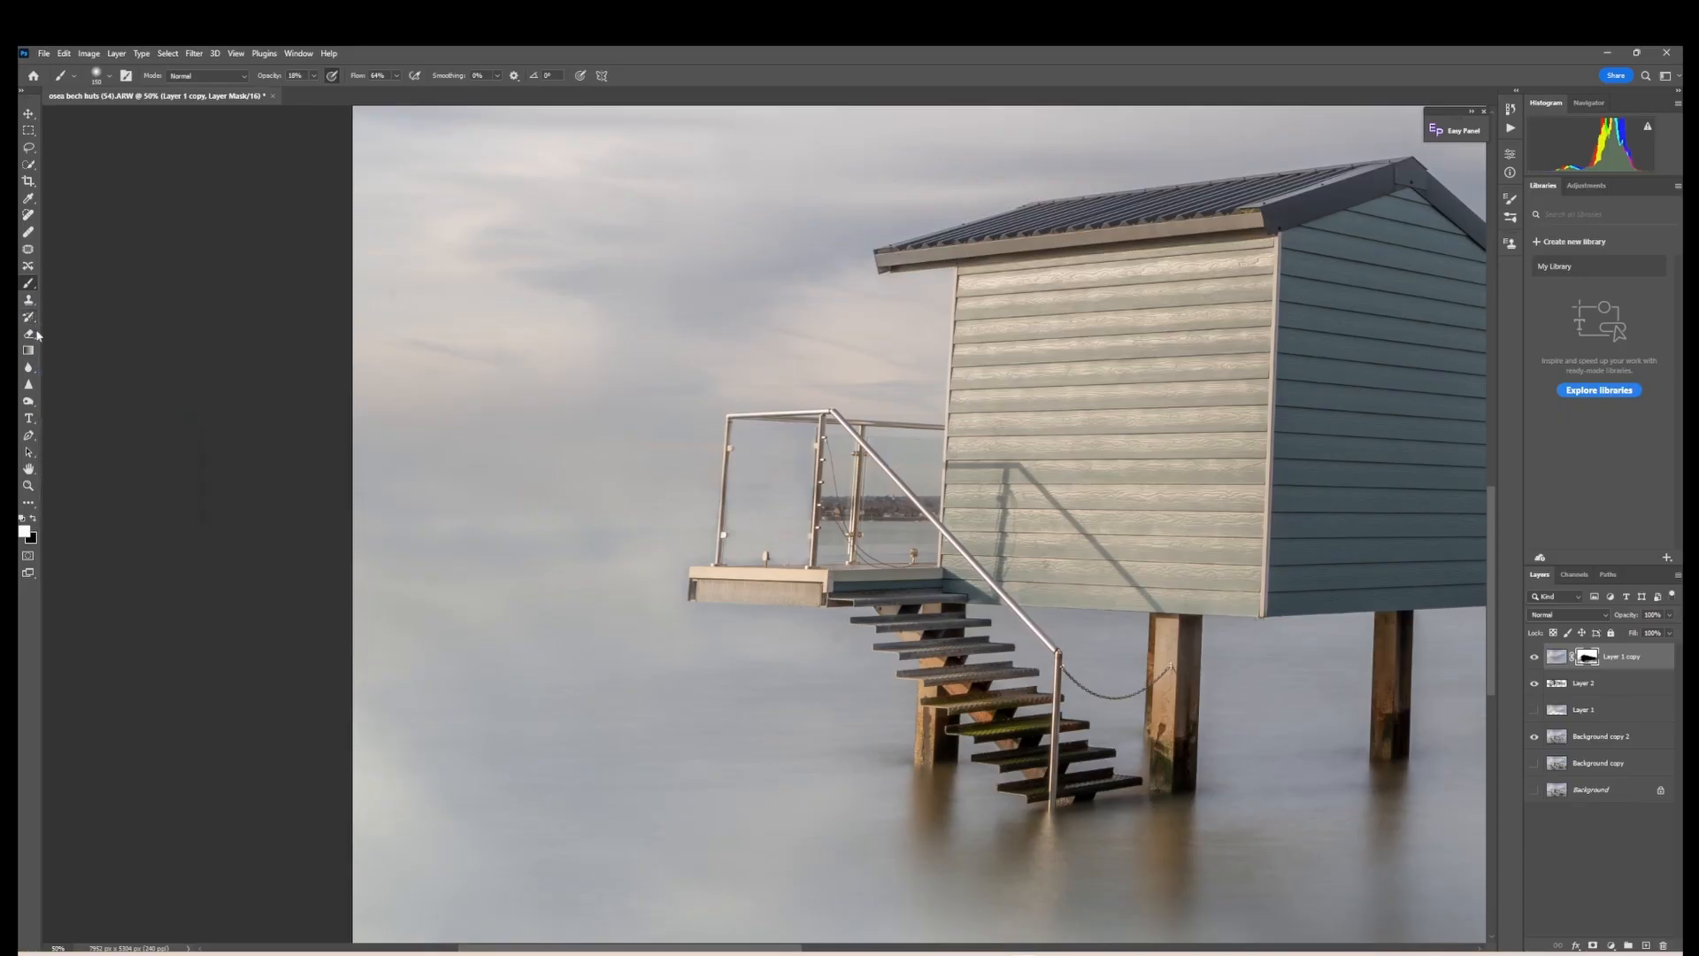
- Raise the opacity of a smaller brush and mask out the remaining shoreline behind the nearest hut's railing panels
{"action": "mouse_move", "coordinate": [844, 464]}
{"action": "left_mouse_down"}
{"action": "mouse_move", "coordinate": [911, 441]}
{"action": "mouse_move", "coordinate": [883, 513]}
{"action": "mouse_move", "coordinate": [909, 509]}
{"action": "left_mouse_up"}
{"action": "left_click", "coordinate": [315, 77]}
{"action": "left_click_drag", "start_coordinate": [316, 92], "coordinate": [335, 92]}
{"action": "key", "text": "bracketleft"}
{"action": "key", "text": "bracketleft"}
{"action": "mouse_move", "coordinate": [915, 506]}
{"action": "left_mouse_down"}
{"action": "mouse_move", "coordinate": [871, 468]}
{"action": "mouse_move", "coordinate": [920, 521]}
{"action": "mouse_move", "coordinate": [869, 481]}
{"action": "mouse_move", "coordinate": [864, 557]}
{"action": "mouse_move", "coordinate": [884, 512]}
{"action": "mouse_move", "coordinate": [877, 540]}
{"action": "mouse_move", "coordinate": [867, 465]}
{"action": "mouse_move", "coordinate": [862, 555]}
{"action": "mouse_move", "coordinate": [893, 511]}
{"action": "left_mouse_up"}
{"action": "left_click_drag", "start_coordinate": [770, 552], "coordinate": [741, 557]}
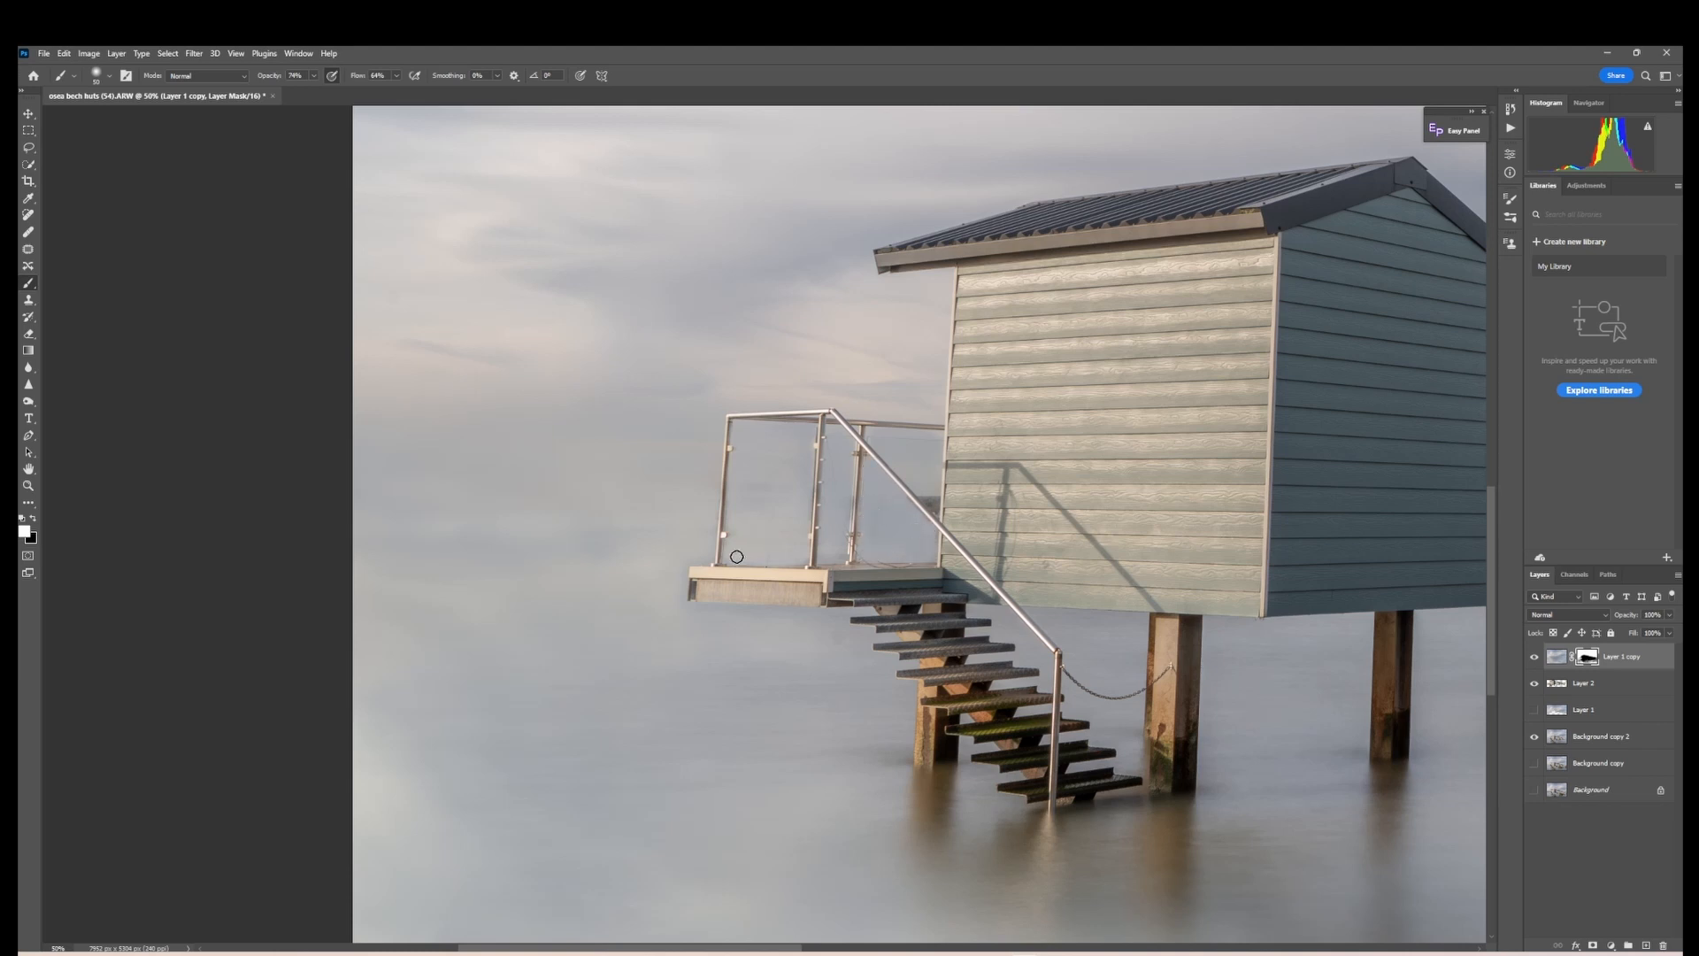
{"action": "left_click_drag", "start_coordinate": [933, 476], "coordinate": [872, 437]}
- Mask out the shoreline behind the second hut's glass railing with a slightly larger brush
{"action": "key", "text": "ctrl+1"}
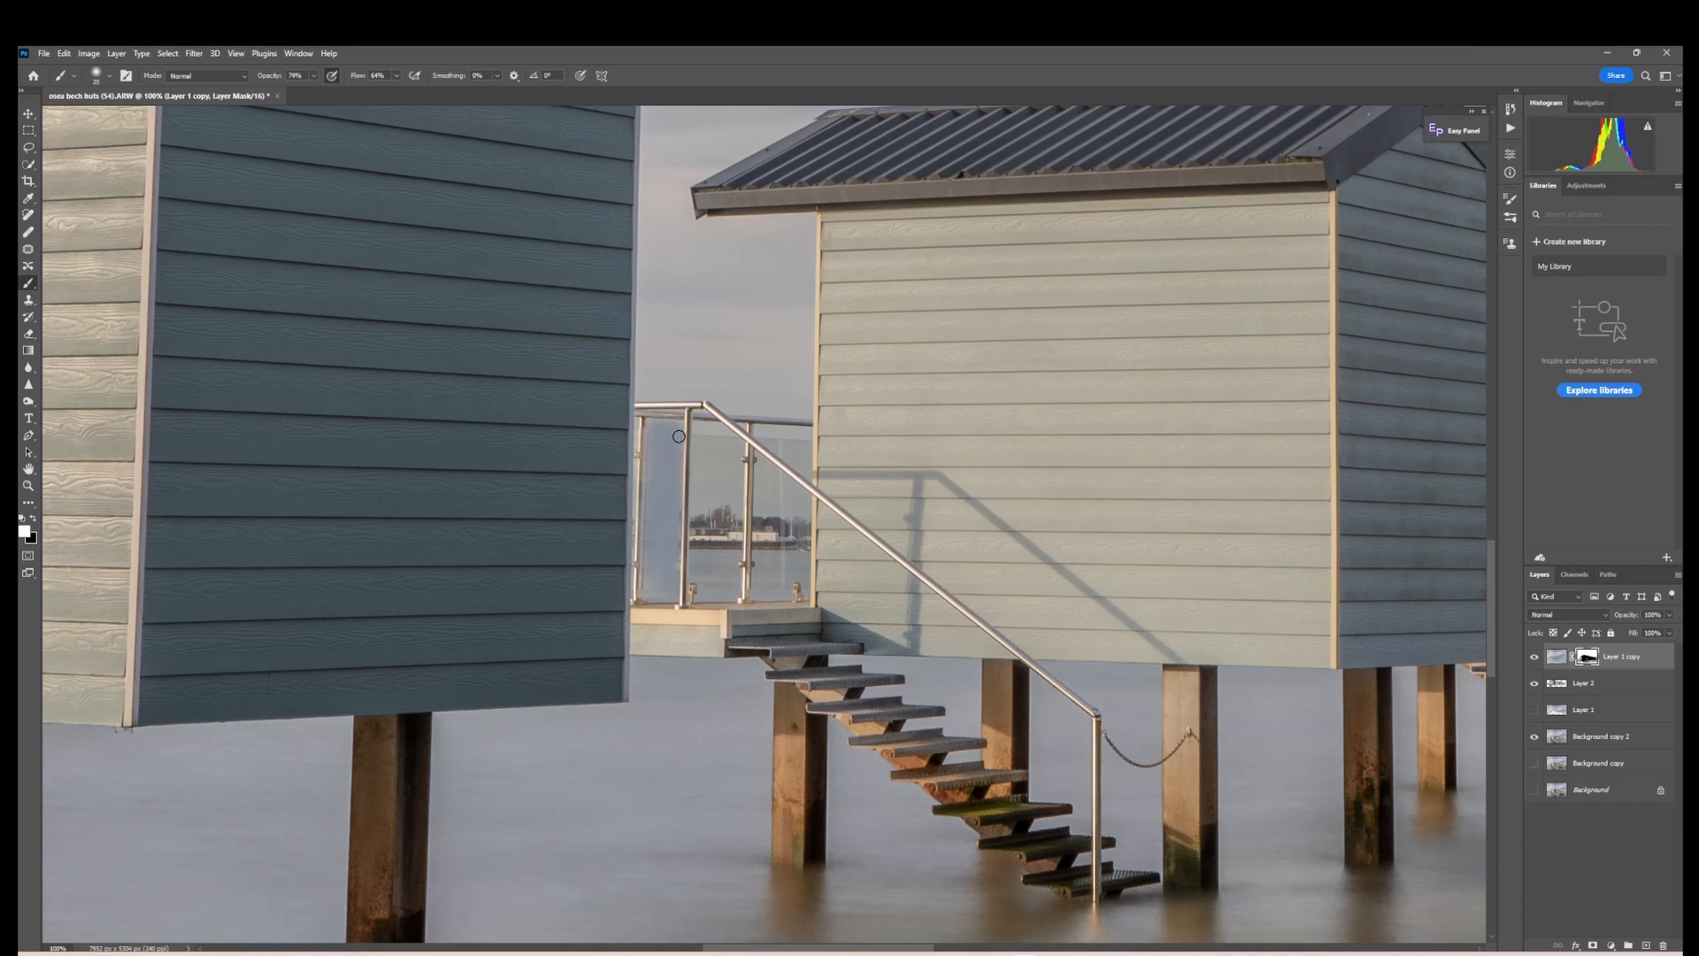
{"action": "key", "text": "bracketright"}
{"action": "left_click_drag", "start_coordinate": [701, 427], "coordinate": [709, 556]}
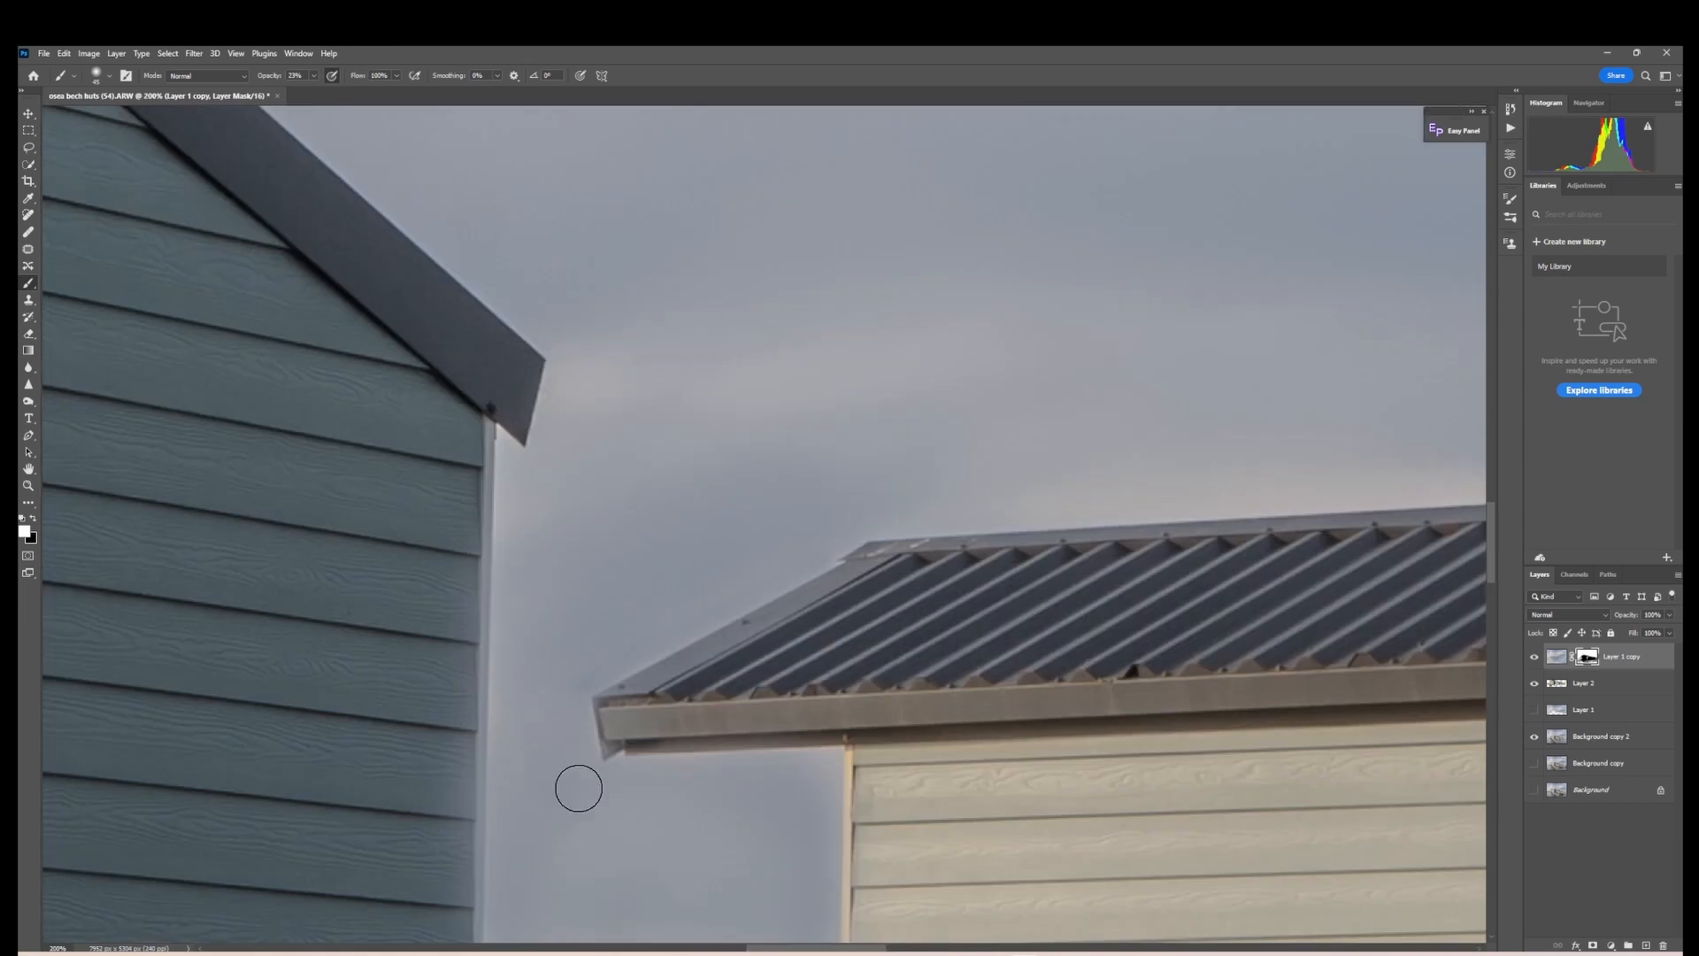
- Refine the mask around the roof edges between the first two huts with a smaller brush and swapped colors
{"action": "key", "text": "bracketleft"}
{"action": "key", "text": "x"}
{"action": "key", "text": "8"}
{"action": "key", "text": "7"}
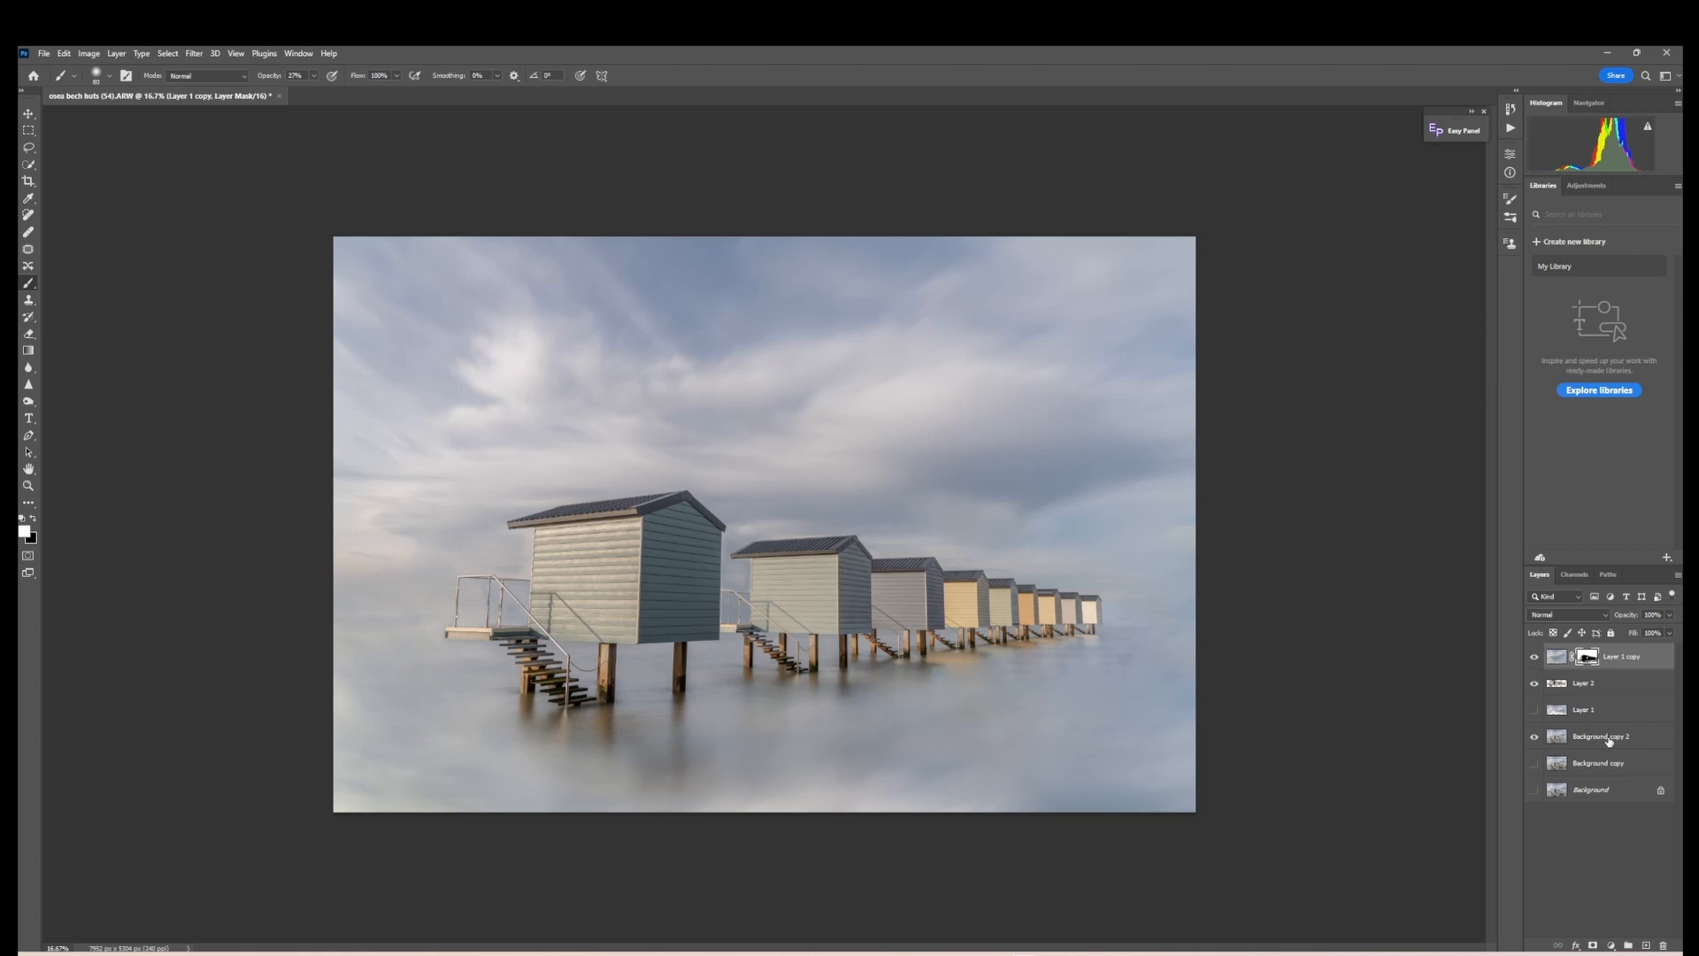
- Duplicate Background copy 2, Layer 2 and Layer 1 copy, hide the originals, and merge the visible duplicates into one layer
{"action": "left_click_drag", "start_coordinate": [1609, 742], "coordinate": [1647, 945]}
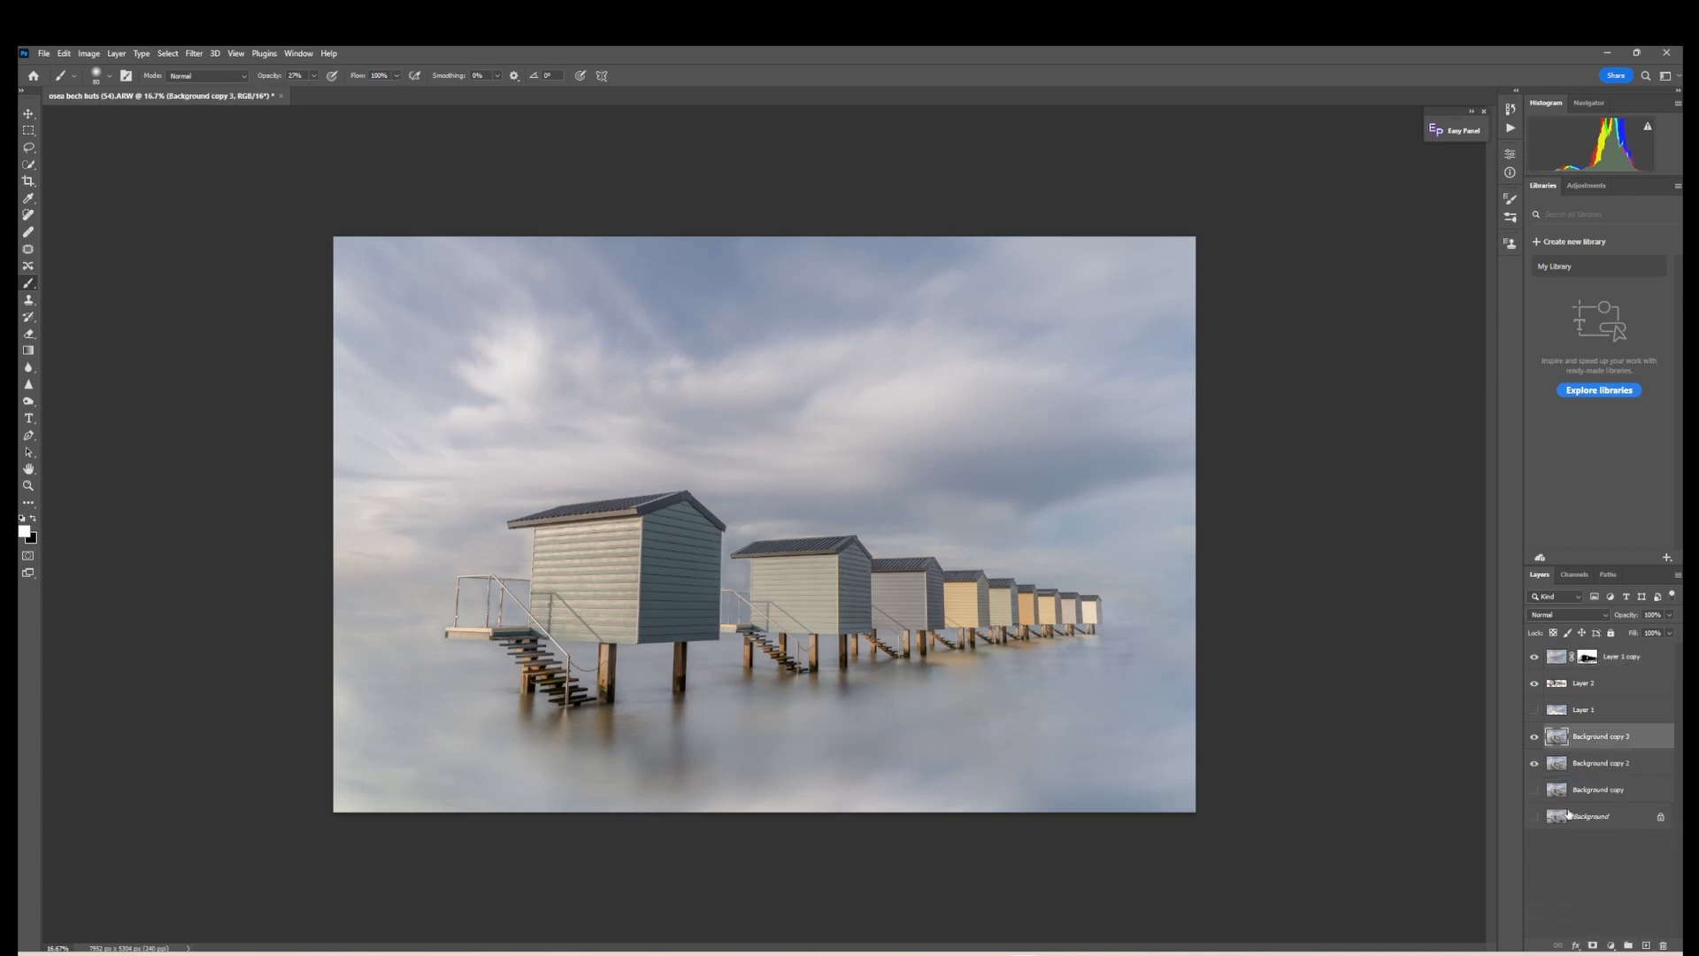
{"action": "left_click", "coordinate": [1536, 766]}
{"action": "left_click_drag", "start_coordinate": [1584, 686], "coordinate": [1646, 945]}
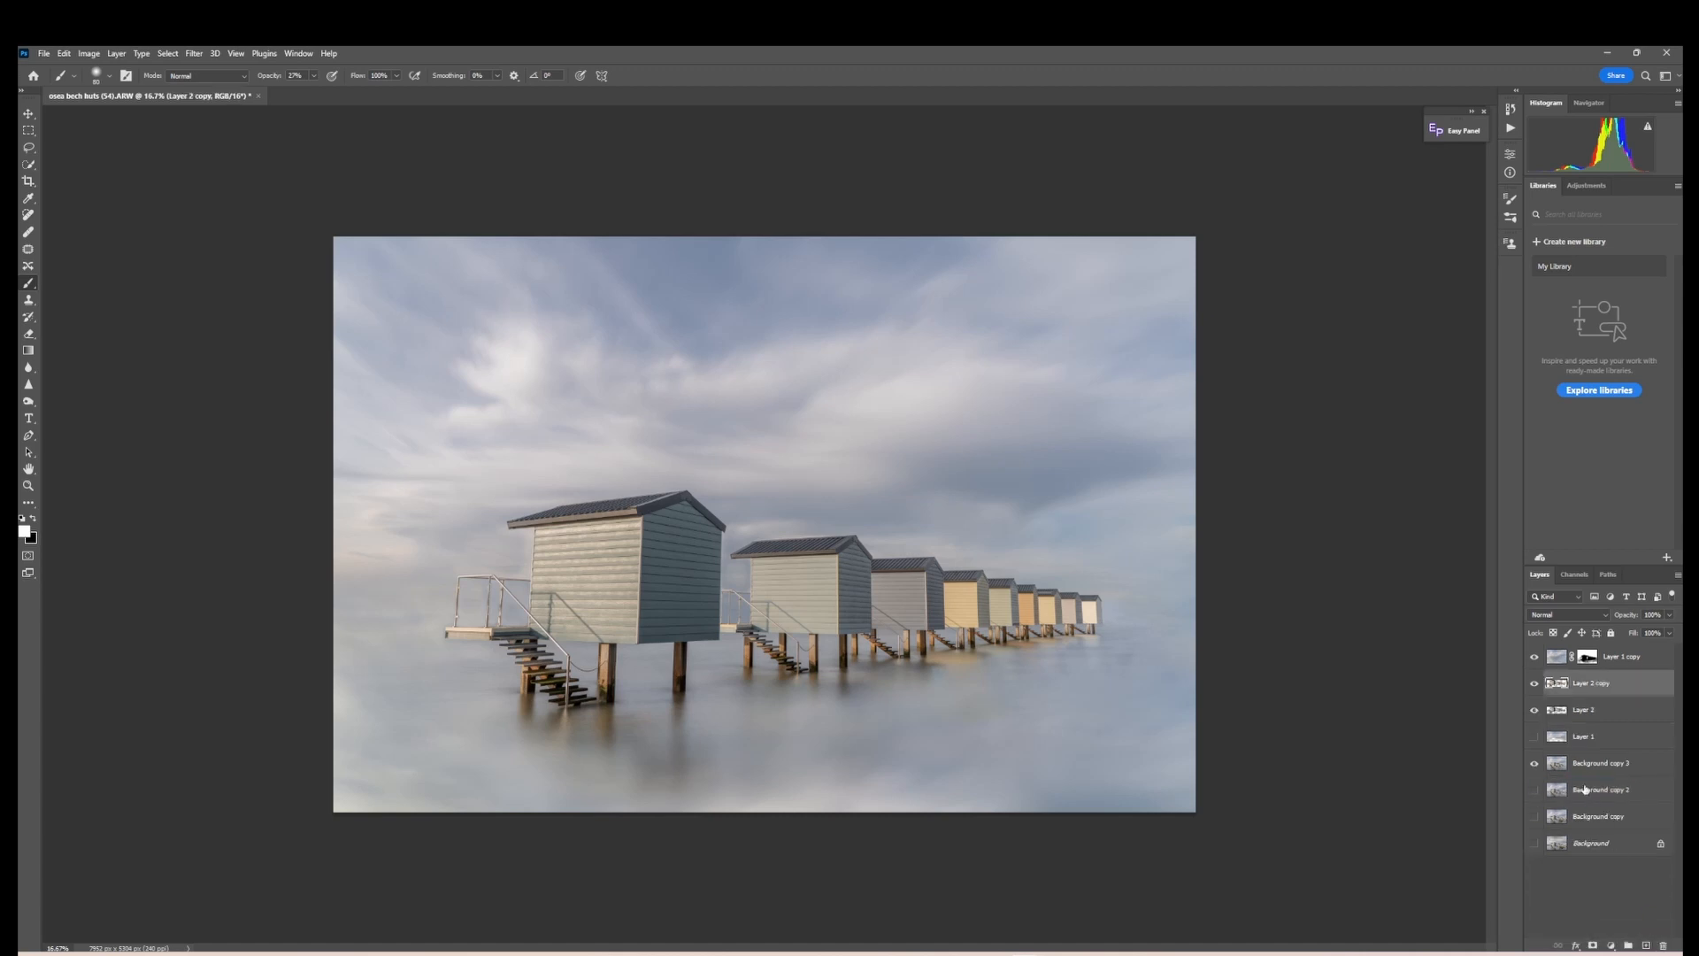
{"action": "left_click", "coordinate": [1535, 710]}
{"action": "left_click_drag", "start_coordinate": [1557, 660], "coordinate": [1651, 947]}
{"action": "left_click", "coordinate": [1534, 683]}
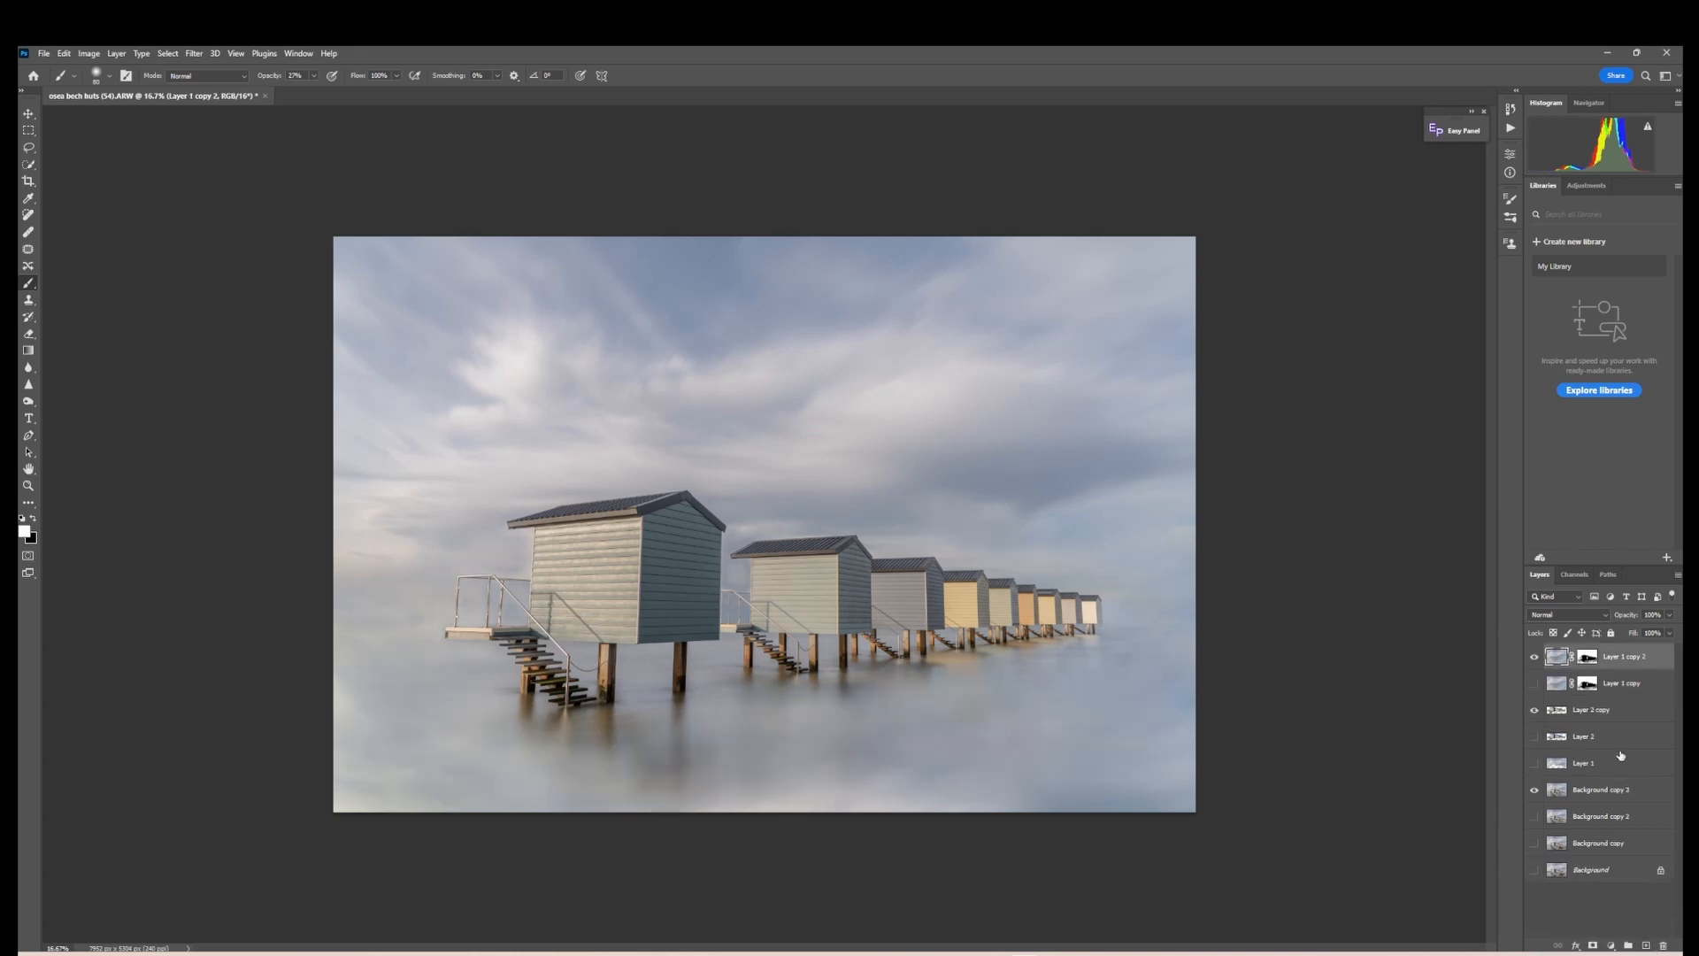
{"action": "right_click", "coordinate": [1626, 665]}
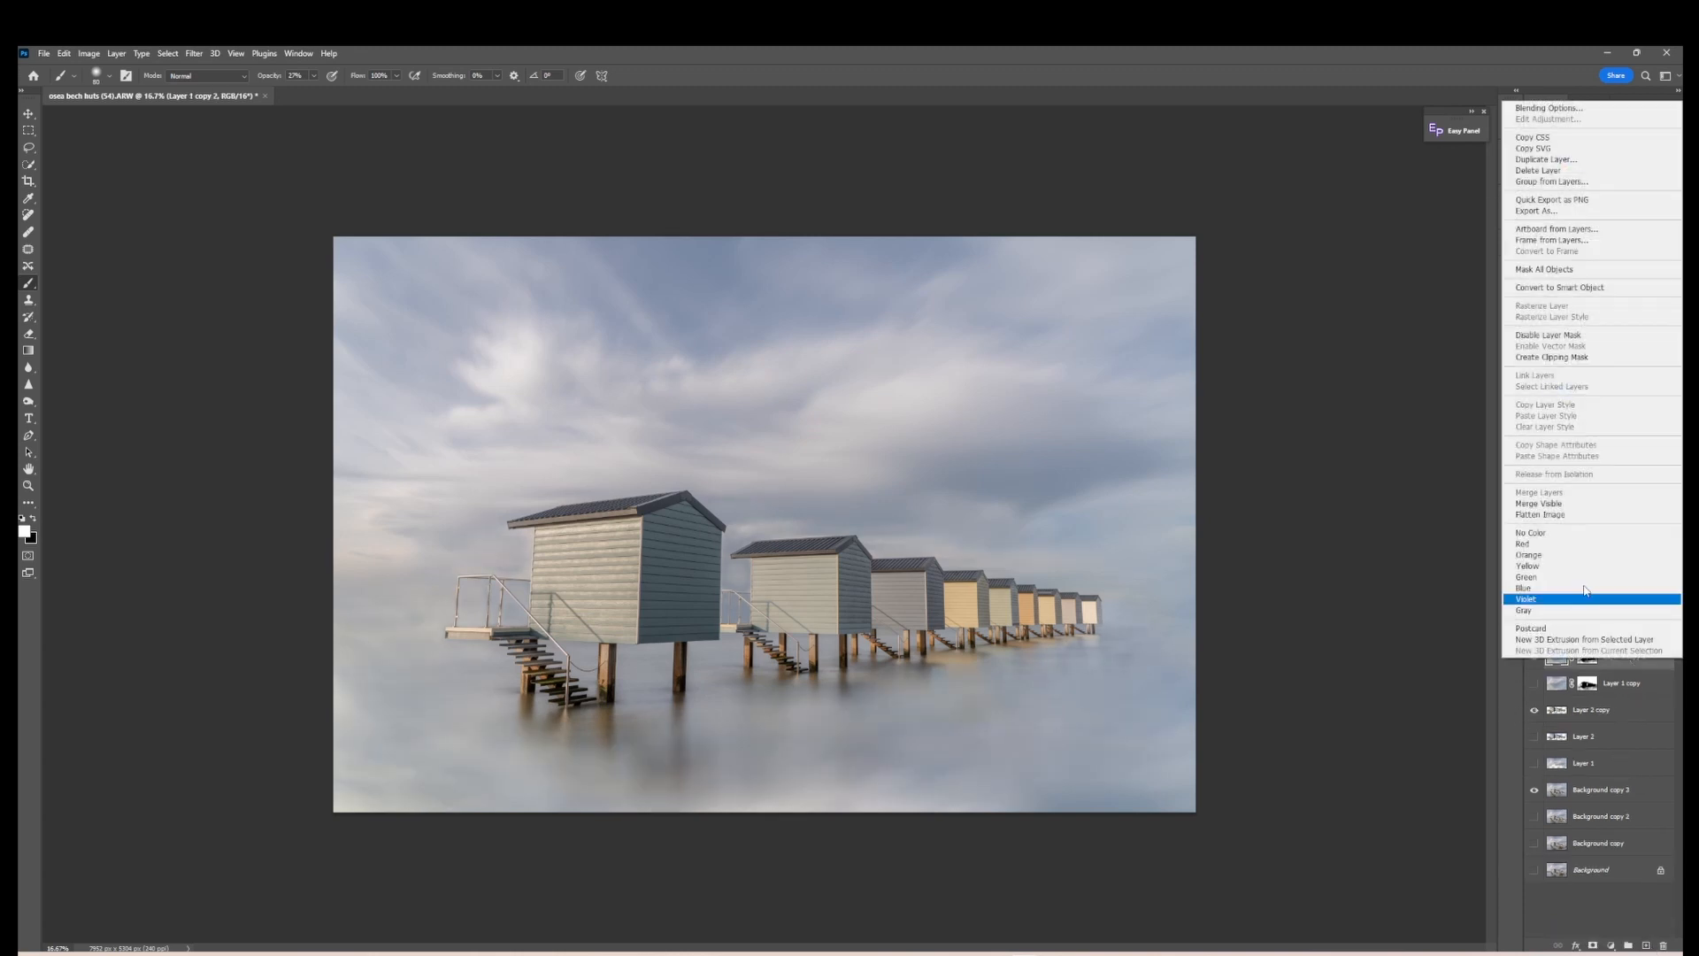
{"action": "left_click", "coordinate": [1540, 504]}
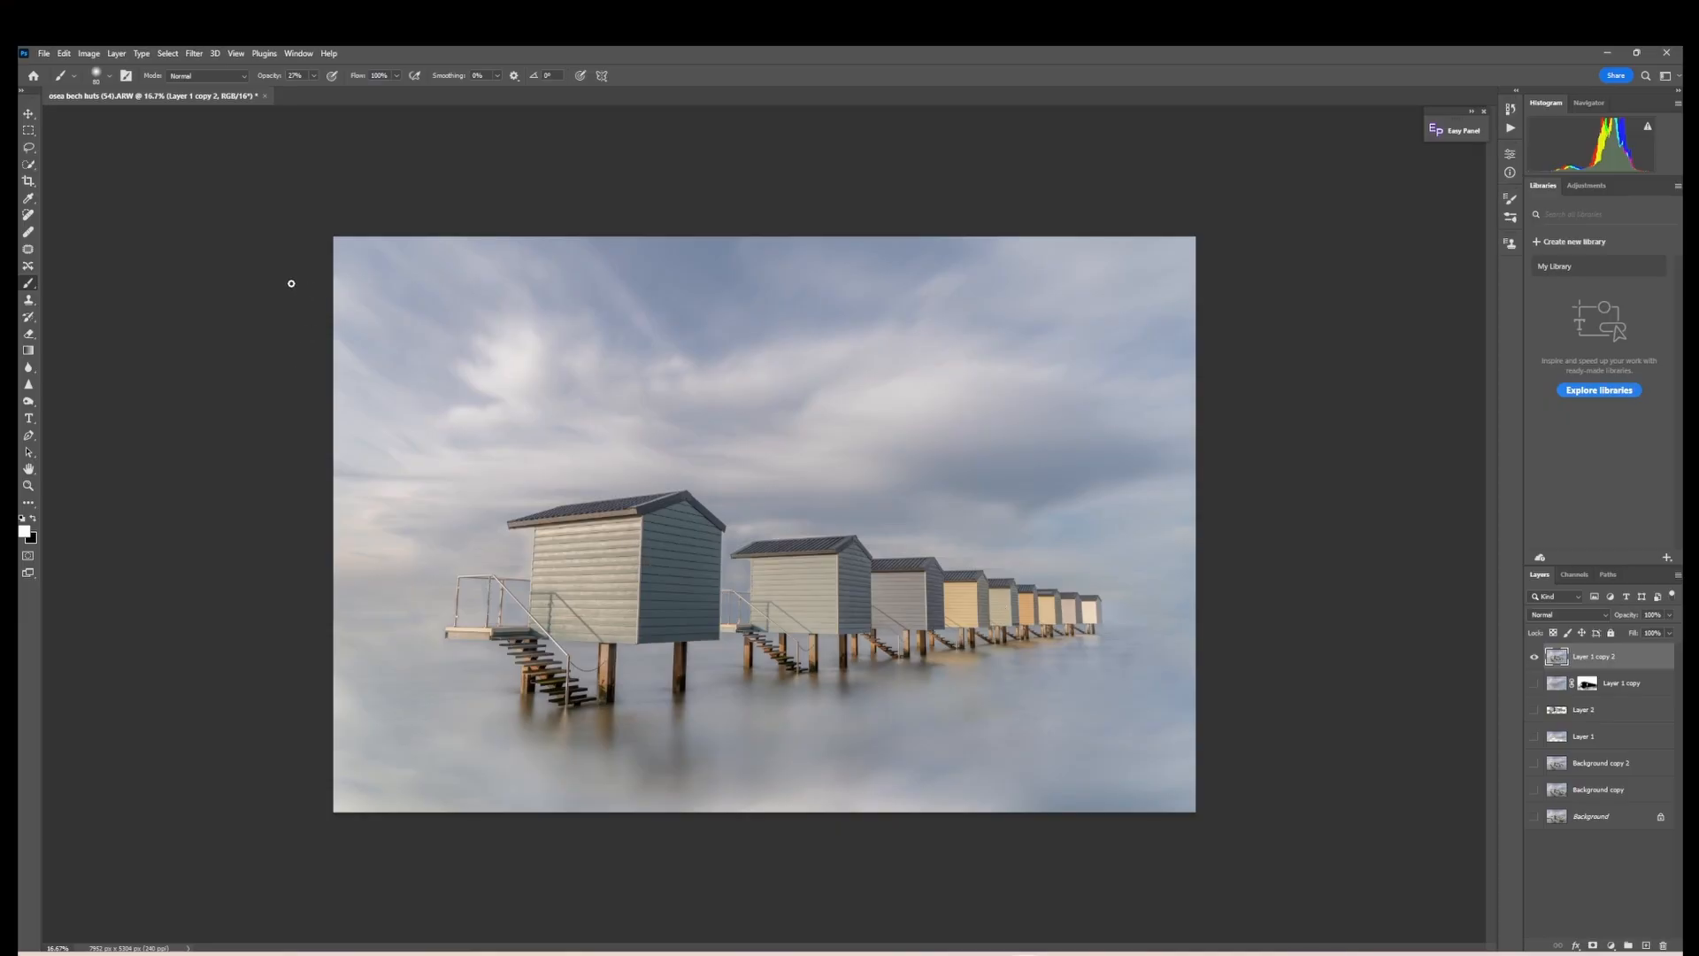
- Warp the merged layer by pulling the image's upper-left corner and both side curves slightly outward and straightening the nearest hut
{"action": "left_click", "coordinate": [63, 53]}
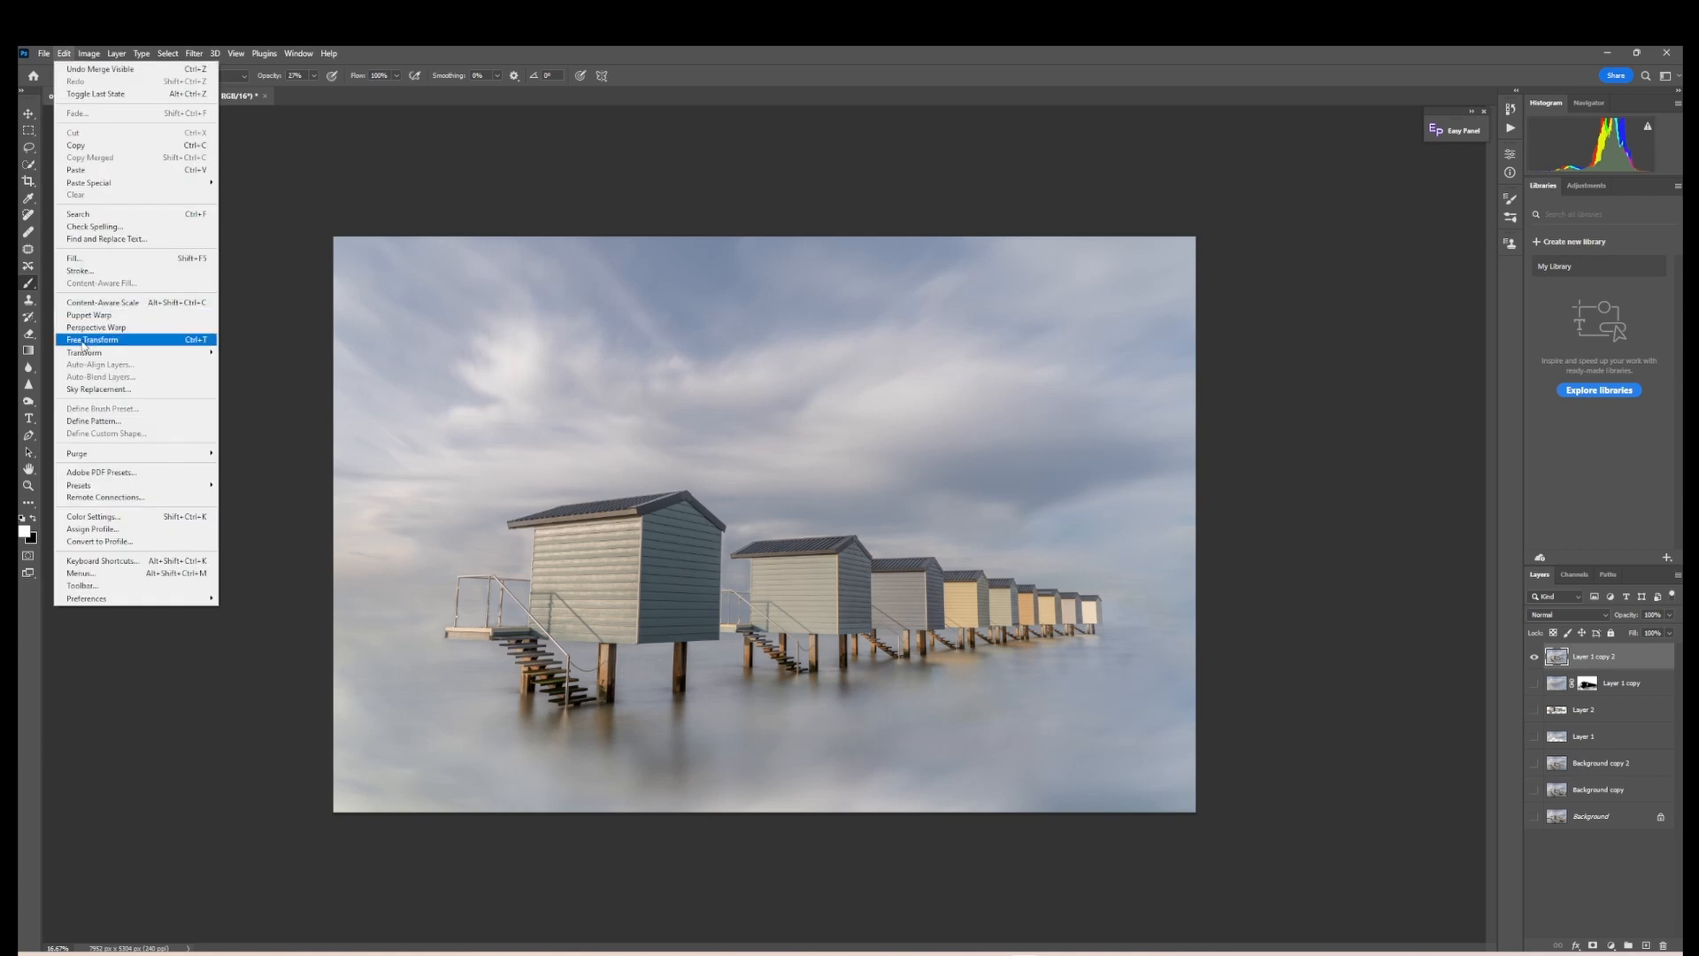
{"action": "mouse_move", "coordinate": [87, 357]}
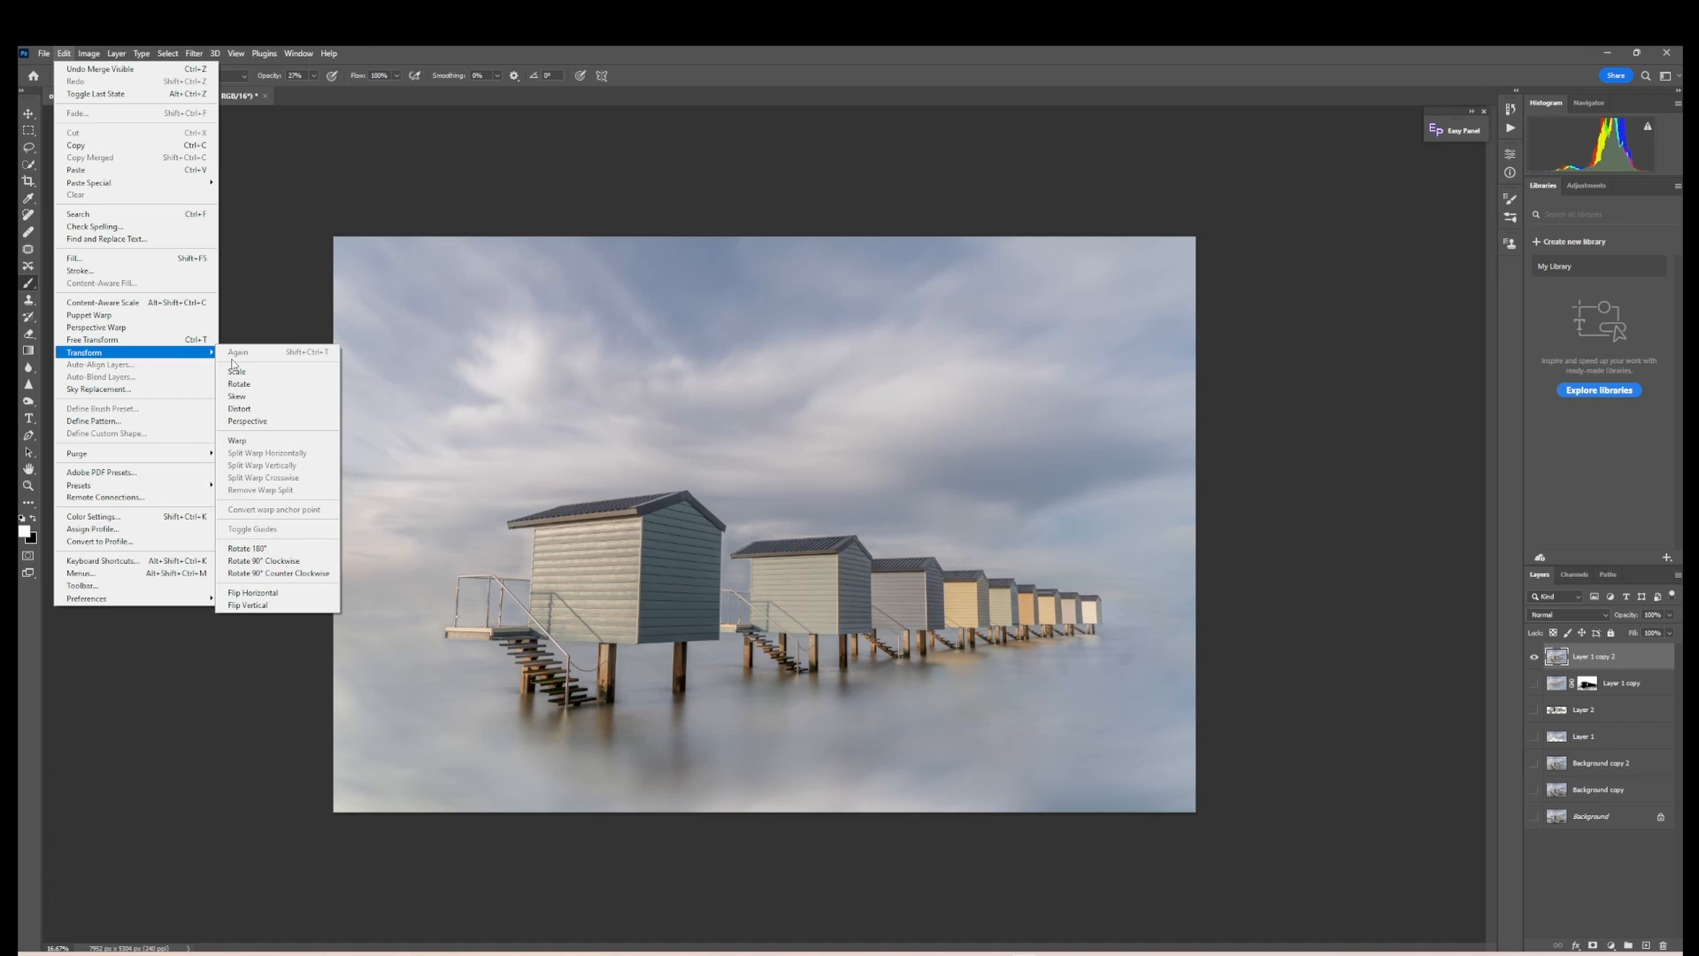
{"action": "left_click", "coordinate": [245, 441]}
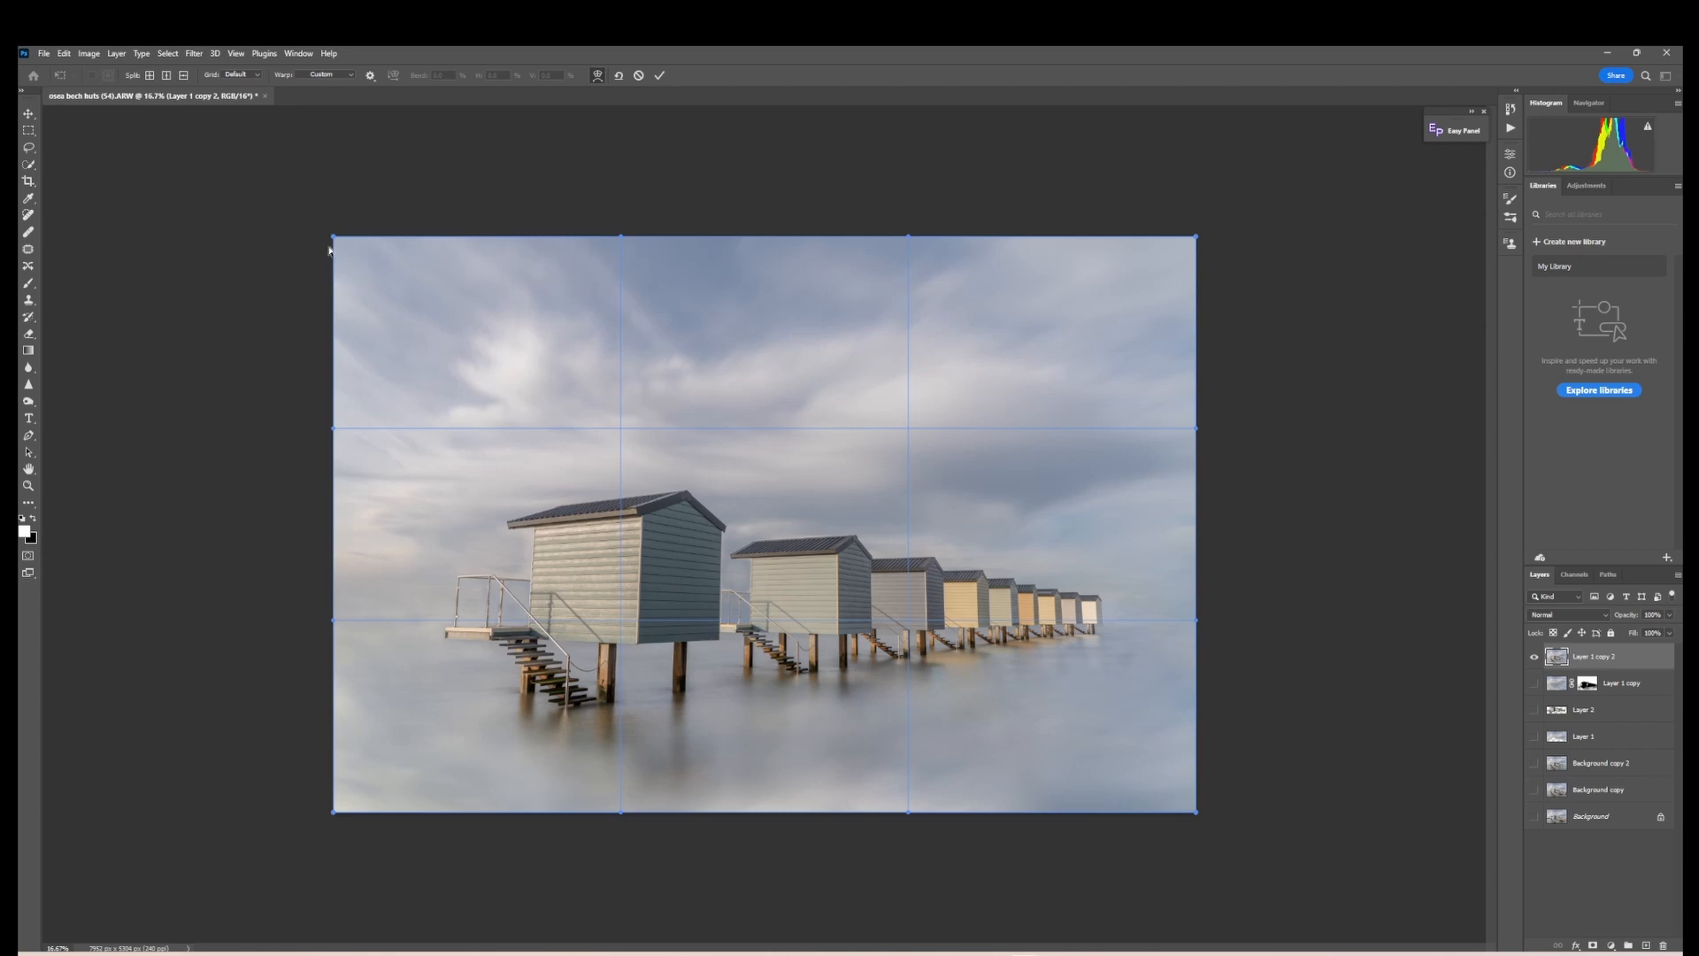
{"action": "left_click_drag", "start_coordinate": [329, 242], "coordinate": [314, 240]}
{"action": "left_click_drag", "start_coordinate": [335, 431], "coordinate": [294, 431]}
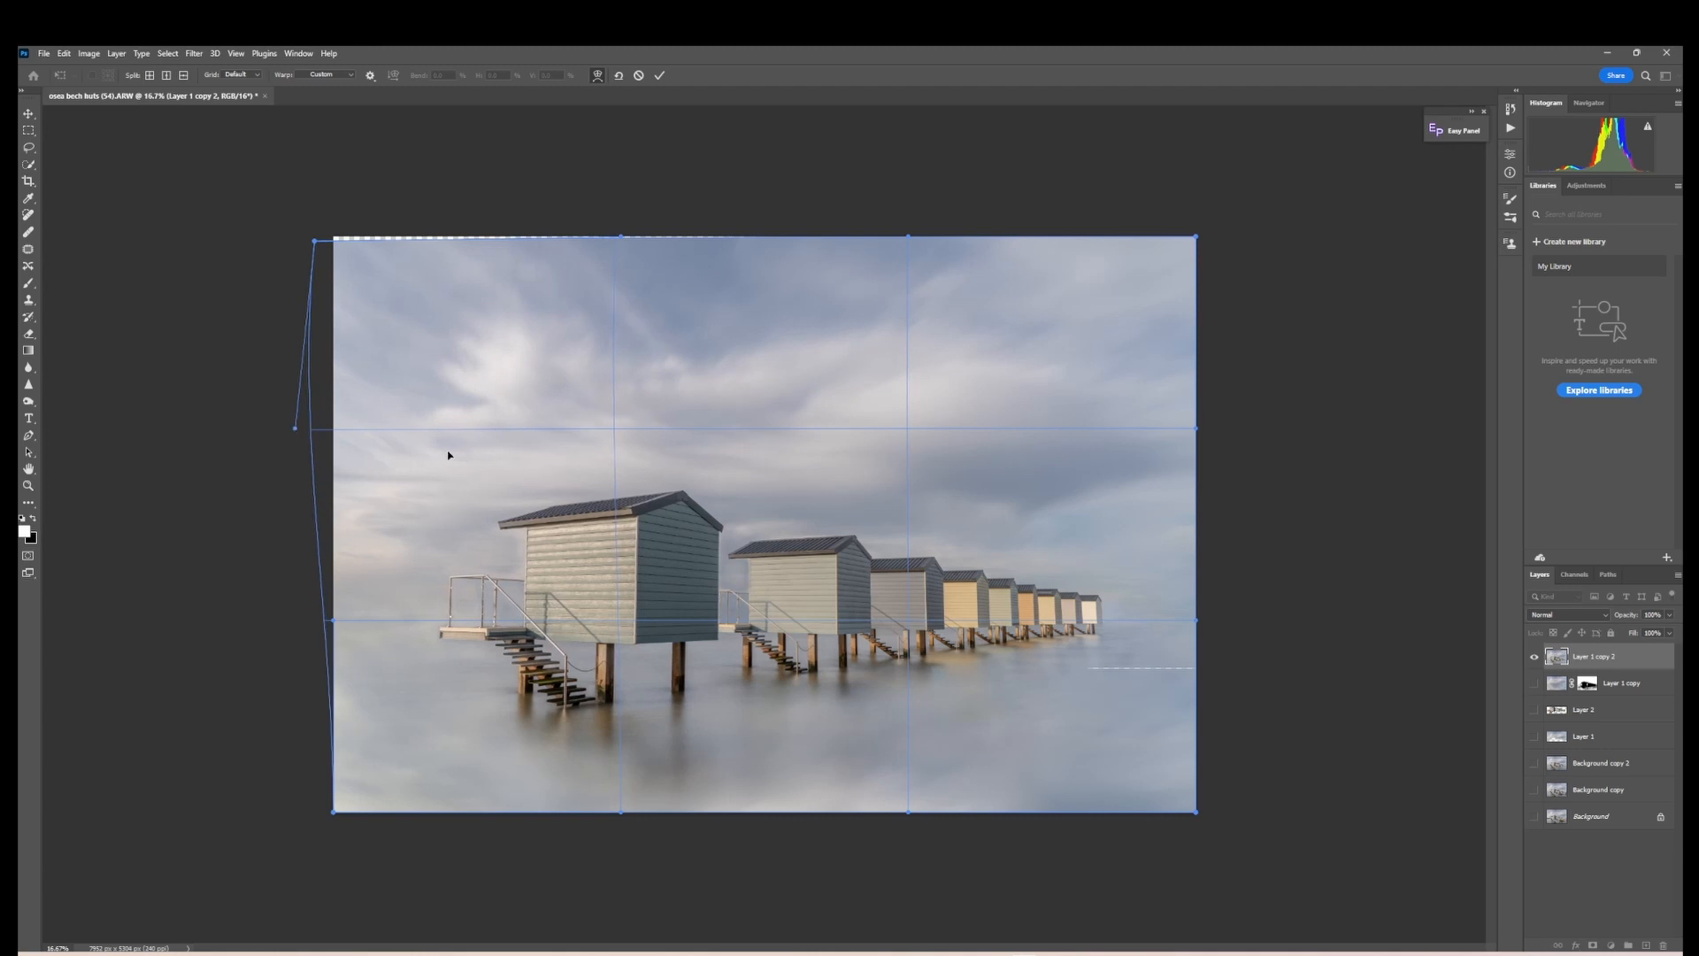
{"action": "left_click_drag", "start_coordinate": [611, 433], "coordinate": [608, 434]}
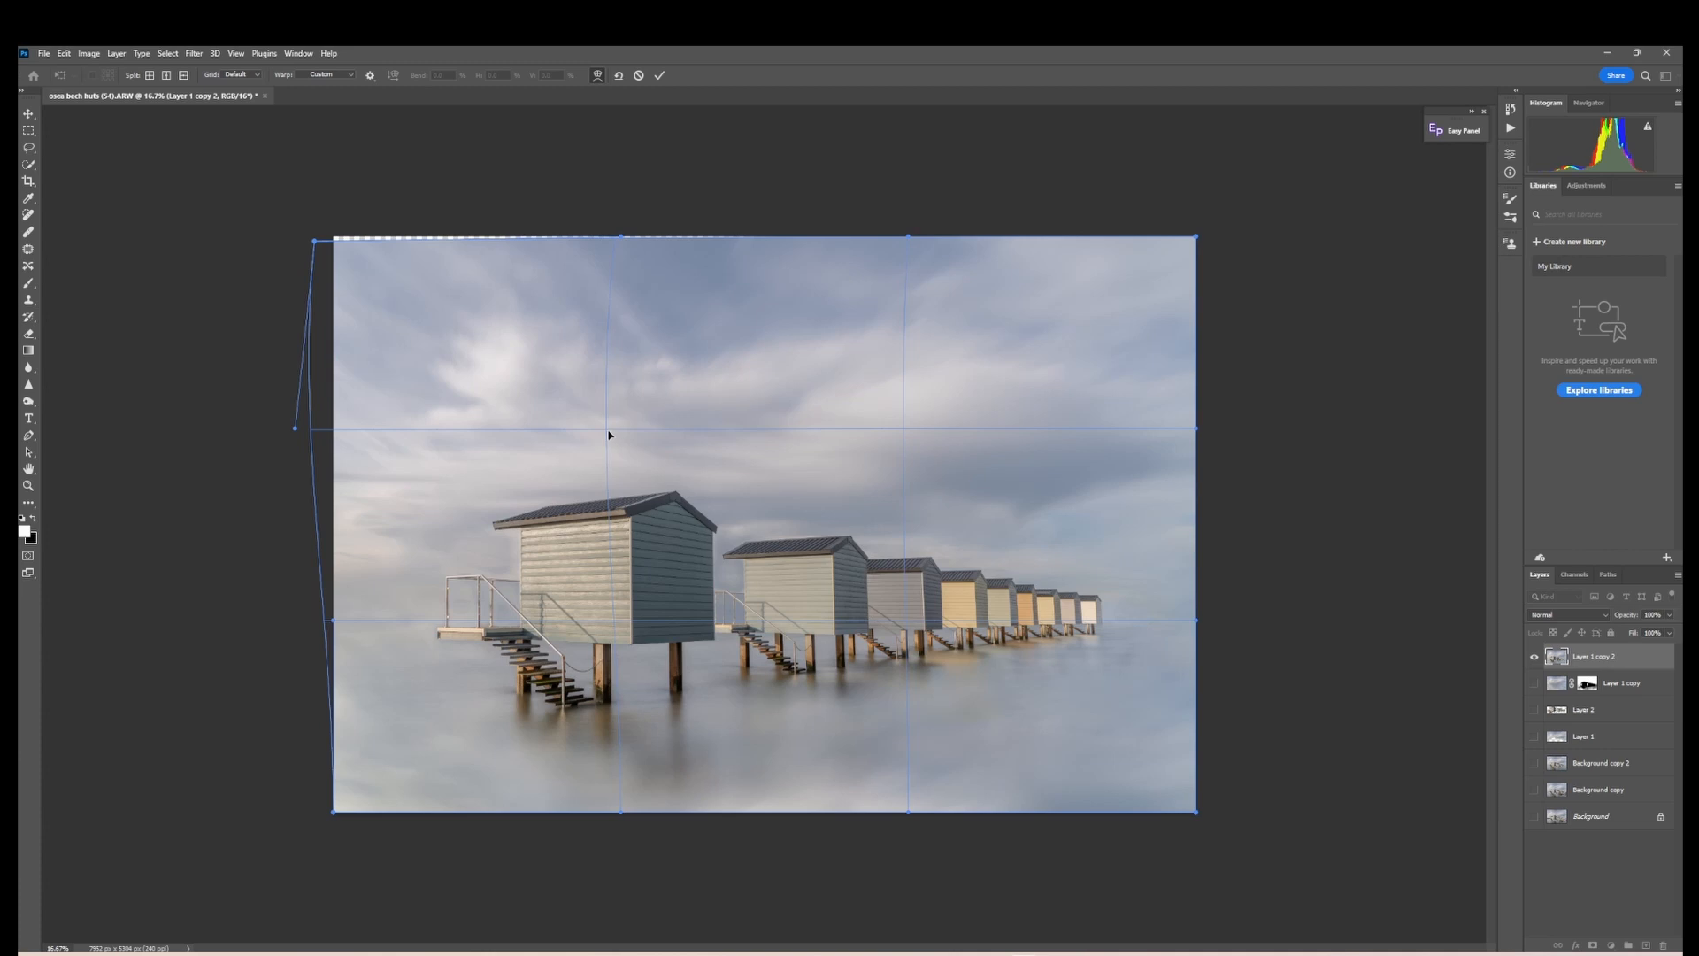
{"action": "left_click_drag", "start_coordinate": [611, 434], "coordinate": [612, 434]}
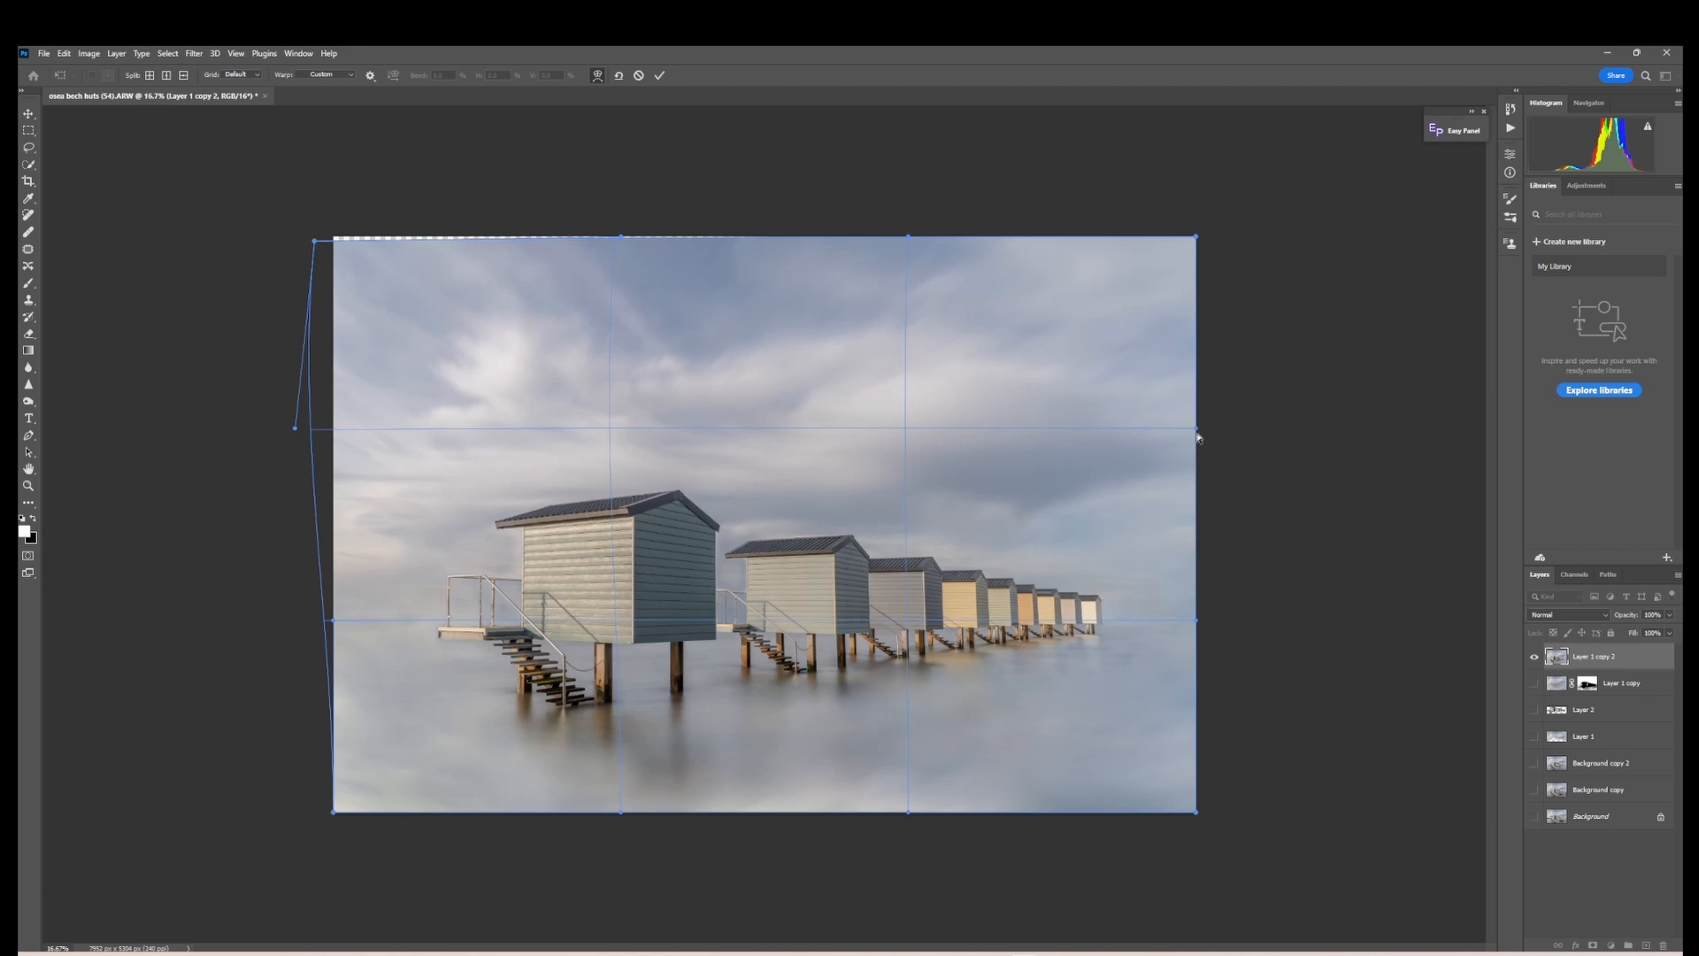
{"action": "left_click_drag", "start_coordinate": [1197, 433], "coordinate": [1222, 436]}
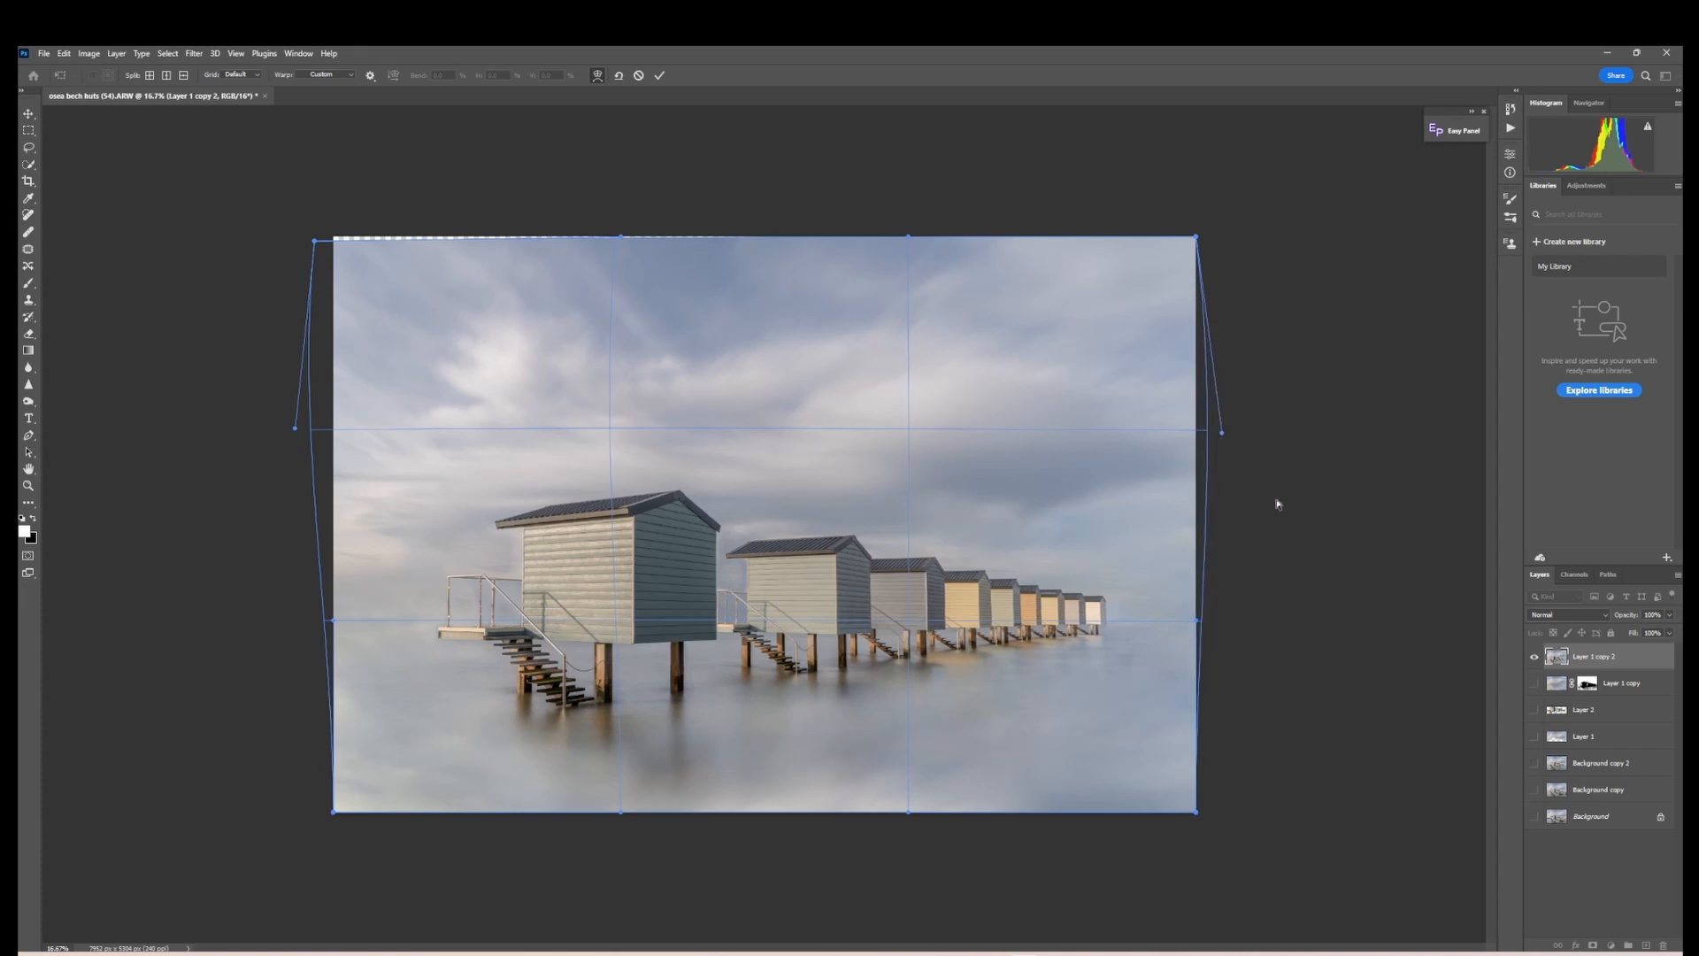
{"action": "key", "text": "Return"}
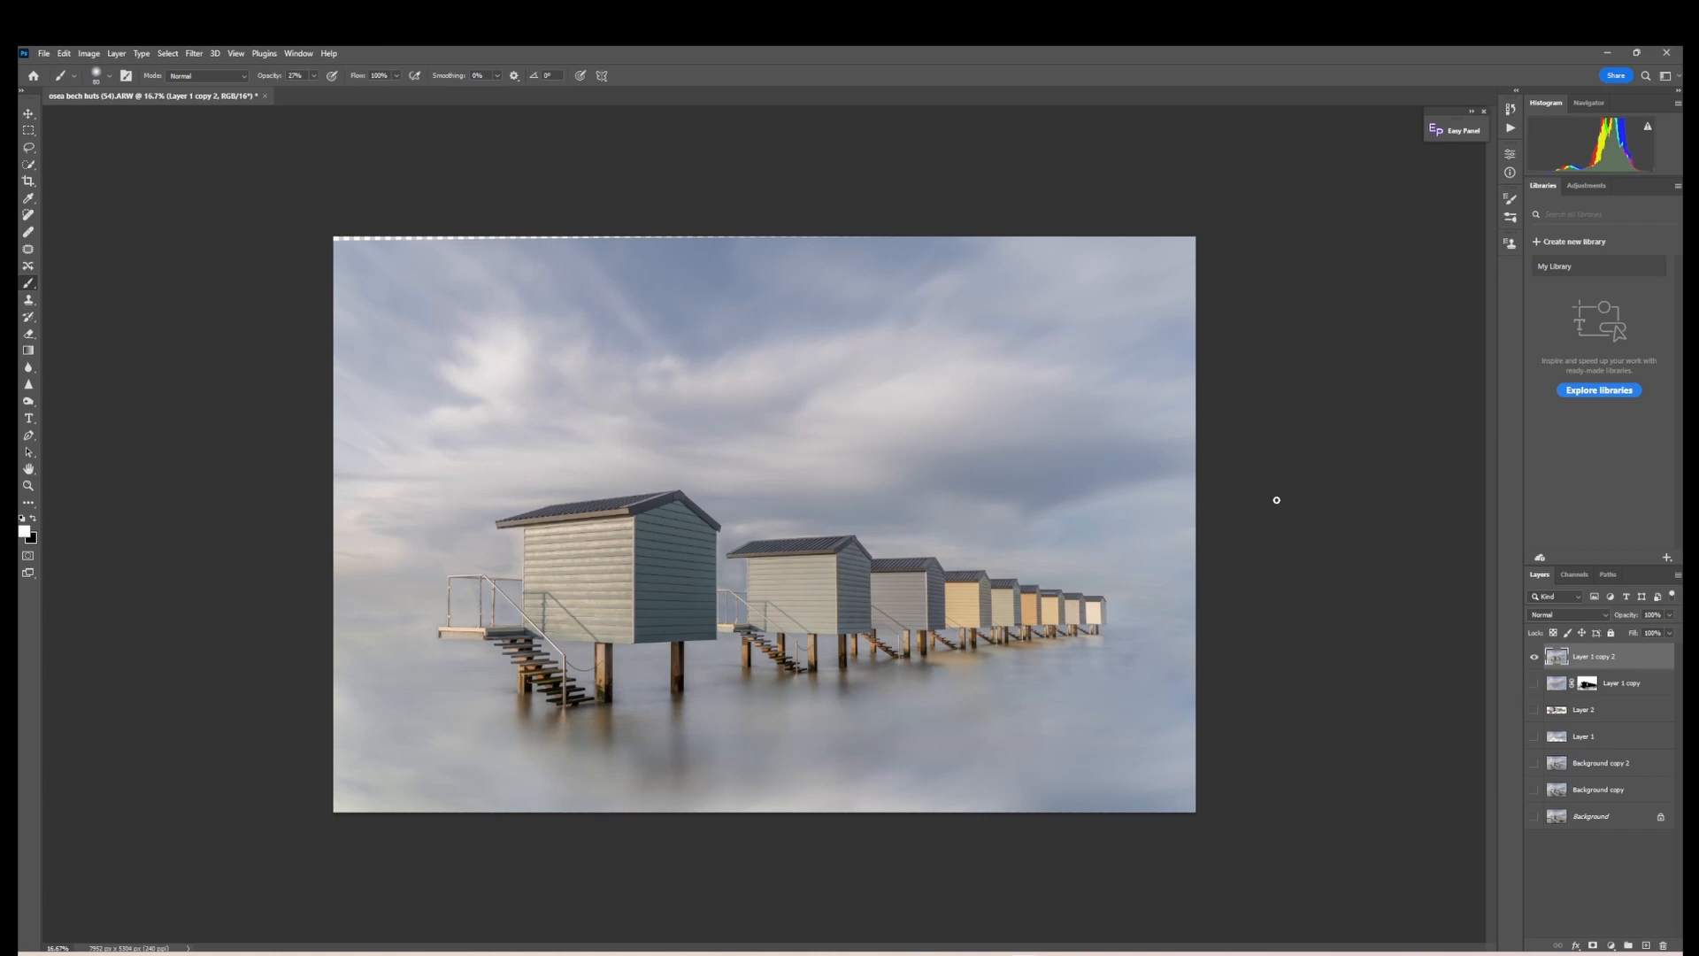
- Undo and reinstate the warp to compare the huts before and after the correction
{"action": "left_click", "coordinate": [88, 54]}
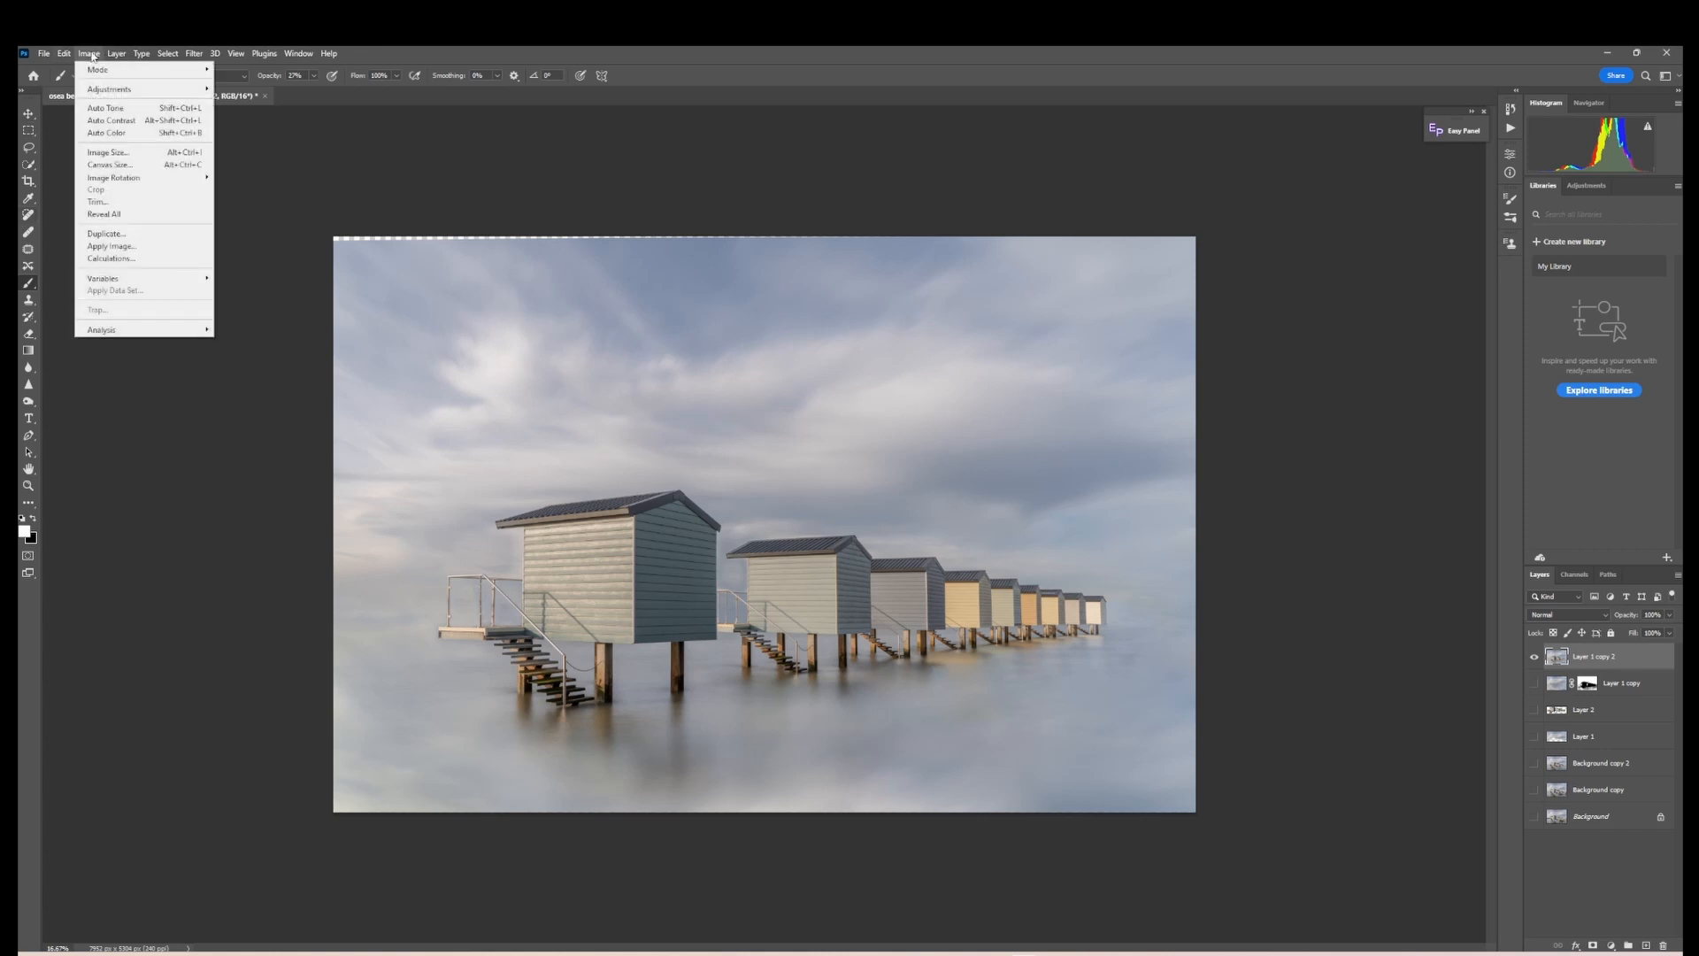
{"action": "mouse_move", "coordinate": [69, 55]}
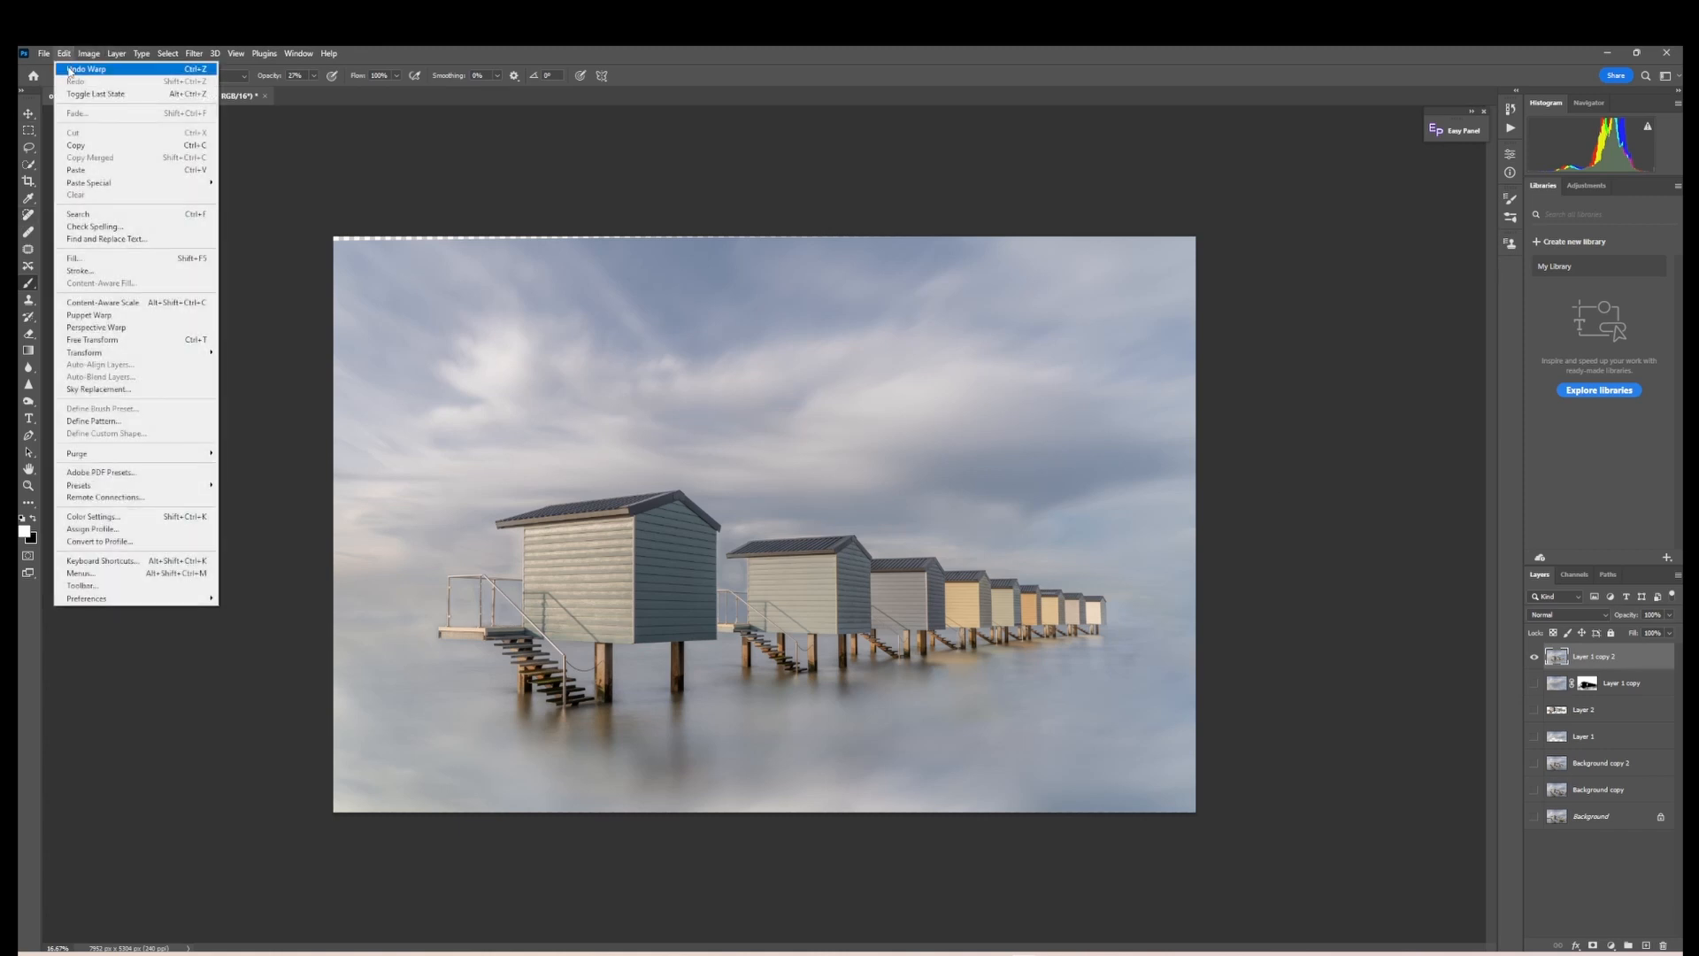
{"action": "left_click", "coordinate": [70, 70]}
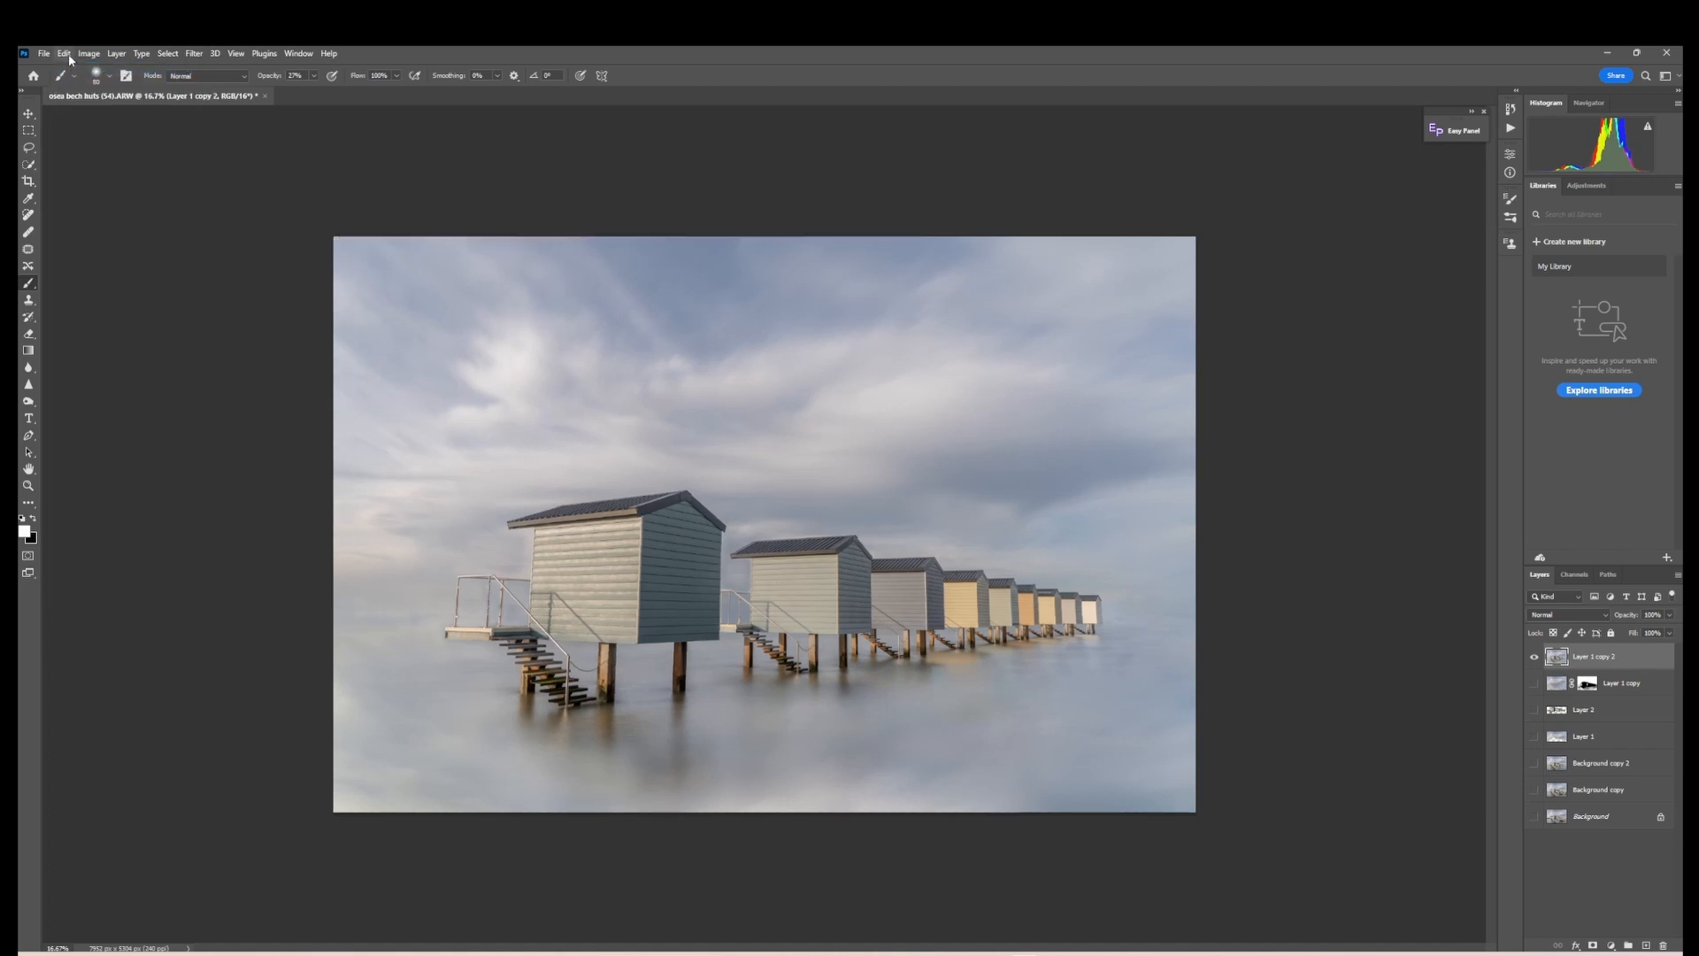
{"action": "left_click", "coordinate": [67, 53]}
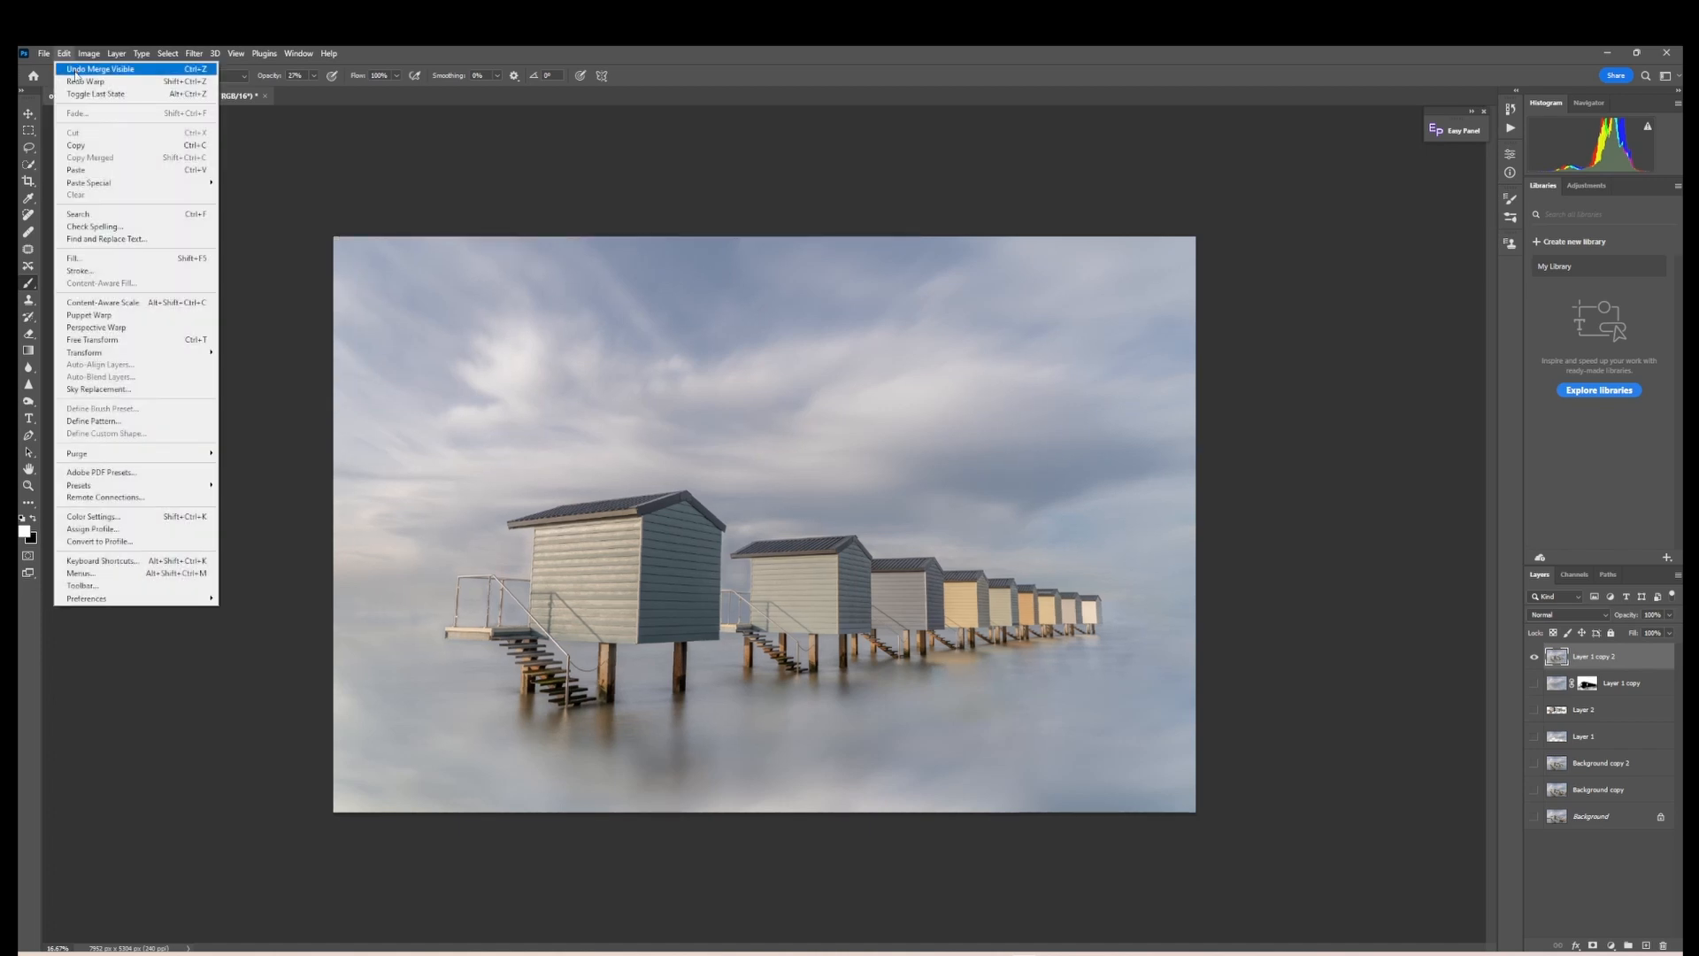
{"action": "left_click", "coordinate": [76, 71]}
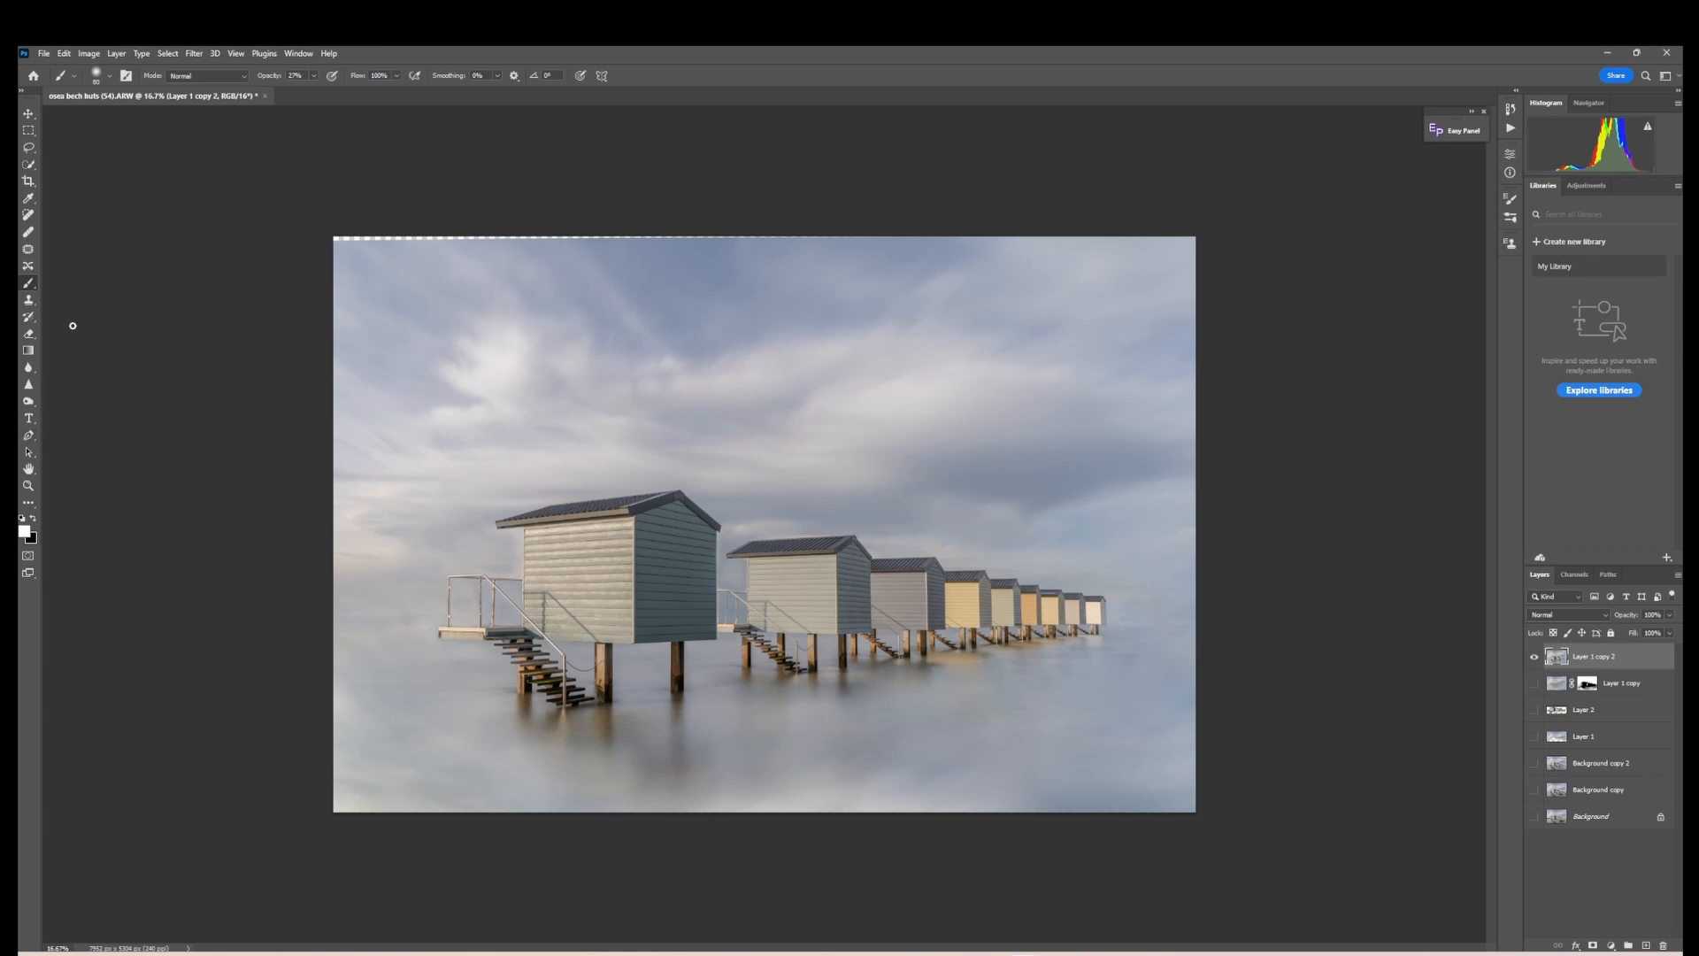
- Heal the leftover blemishes in the water and haze beyond the farthest hut with the Spot Healing Brush
{"action": "left_click", "coordinate": [28, 215]}
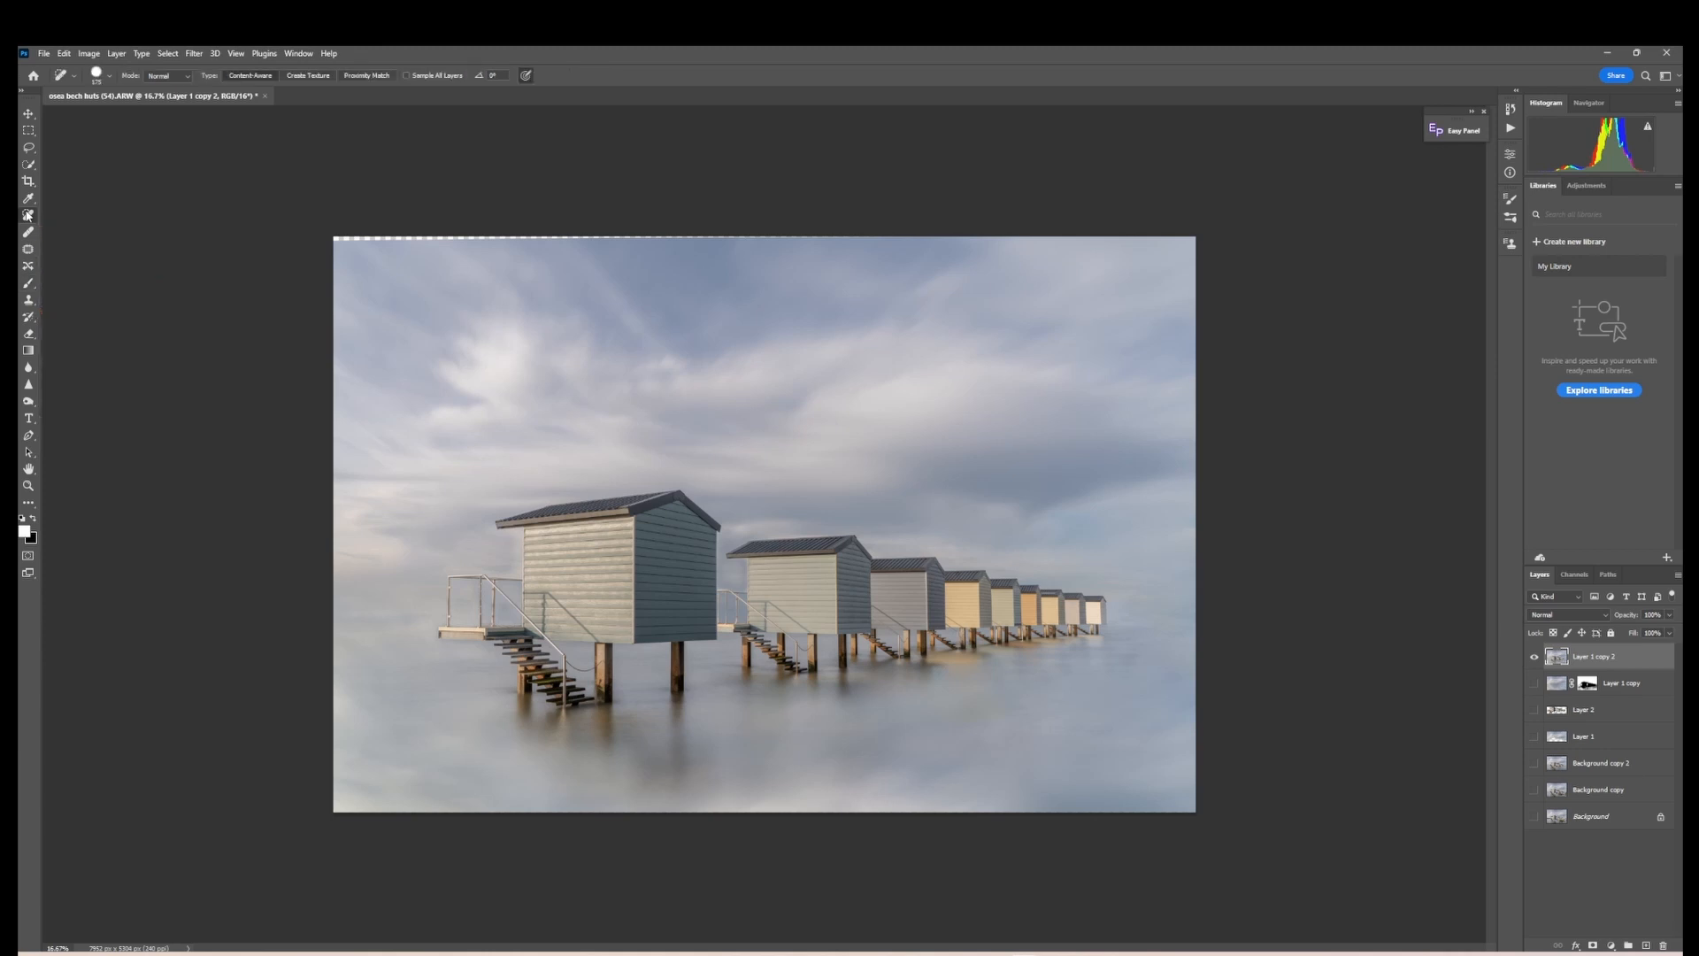
{"action": "left_click_drag", "start_coordinate": [1130, 656], "coordinate": [1113, 659]}
{"action": "left_click_drag", "start_coordinate": [1126, 612], "coordinate": [1149, 619]}
{"action": "left_click", "coordinate": [1144, 620]}
- Resize the healing brush and remove the small spot beside the end of the nearest hut's platform
{"action": "key", "text": "bracketleft"}
{"action": "key", "text": "bracketleft"}
{"action": "key", "text": "bracketleft"}
{"action": "key", "text": "bracketleft"}
{"action": "key", "text": "bracketright"}
{"action": "key", "text": "bracketright"}
{"action": "left_click_drag", "start_coordinate": [425, 622], "coordinate": [427, 621]}
{"action": "key", "text": "bracketleft"}
{"action": "key", "text": "bracketright"}
{"action": "key", "text": "bracketright"}
{"action": "key", "text": "bracketright"}
{"action": "key", "text": "bracketright"}
{"action": "key", "text": "bracketleft"}
{"action": "key", "text": "bracketleft"}
{"action": "key", "text": "bracketleft"}
- Duplicate the warped and healed Layer 1 copy 2 as a separate layer for tonal work
{"action": "left_click_drag", "start_coordinate": [1608, 661], "coordinate": [1649, 948]}
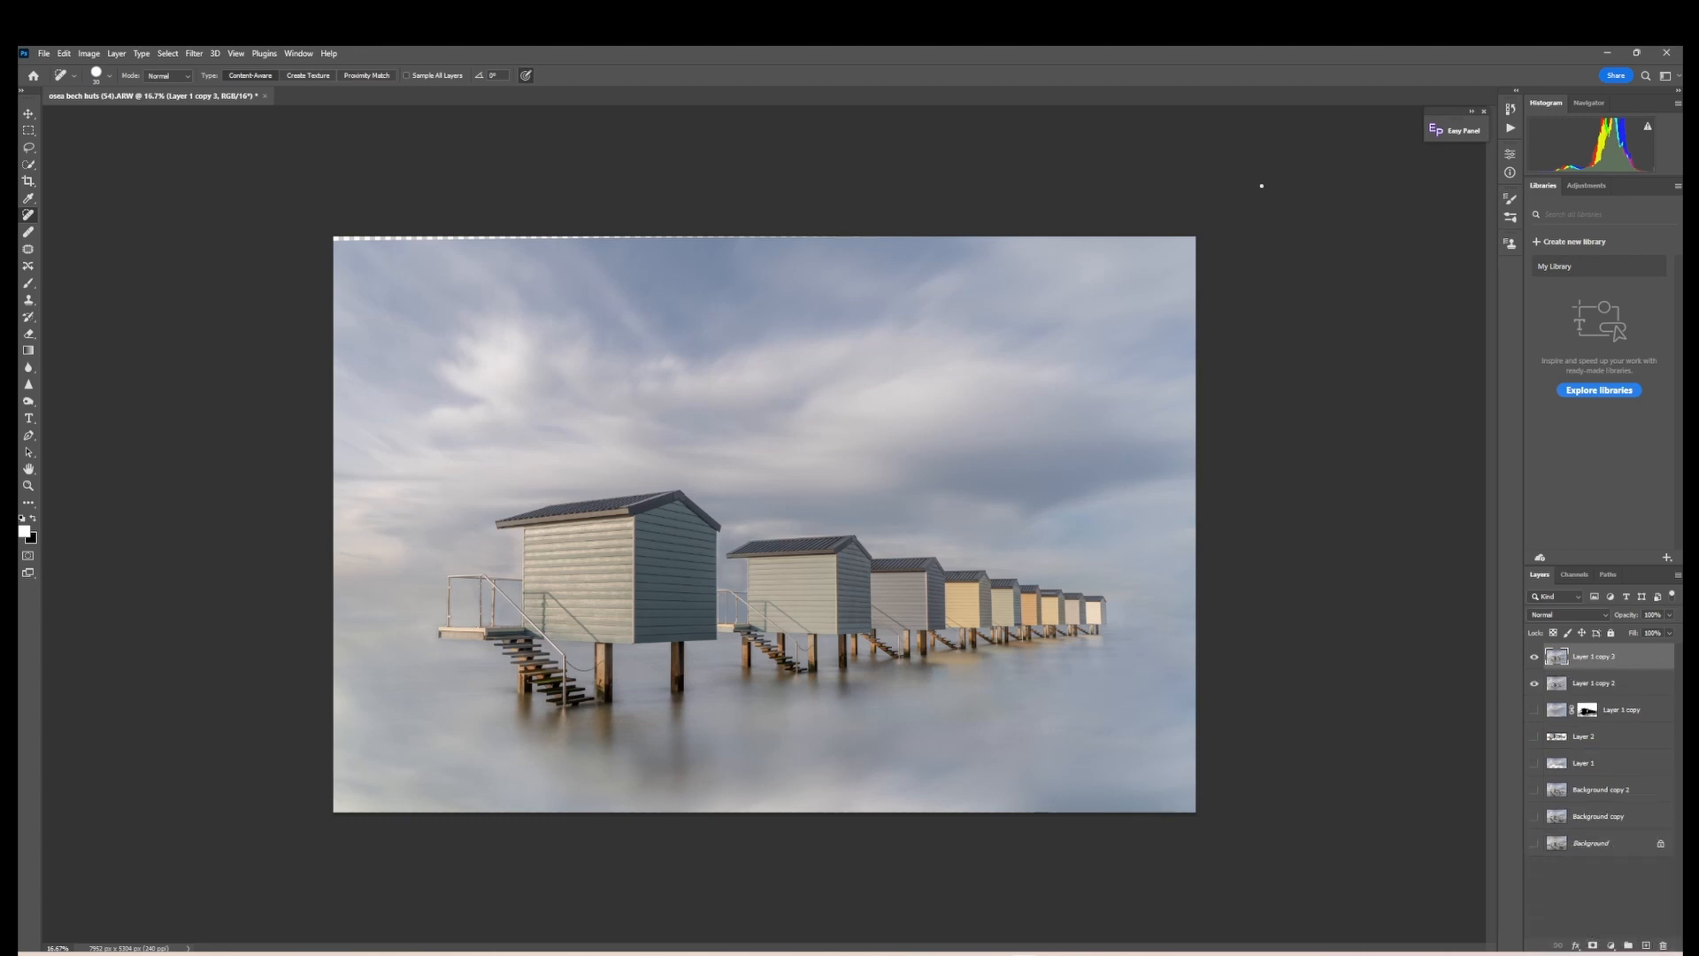
{"action": "left_click", "coordinate": [1460, 133]}
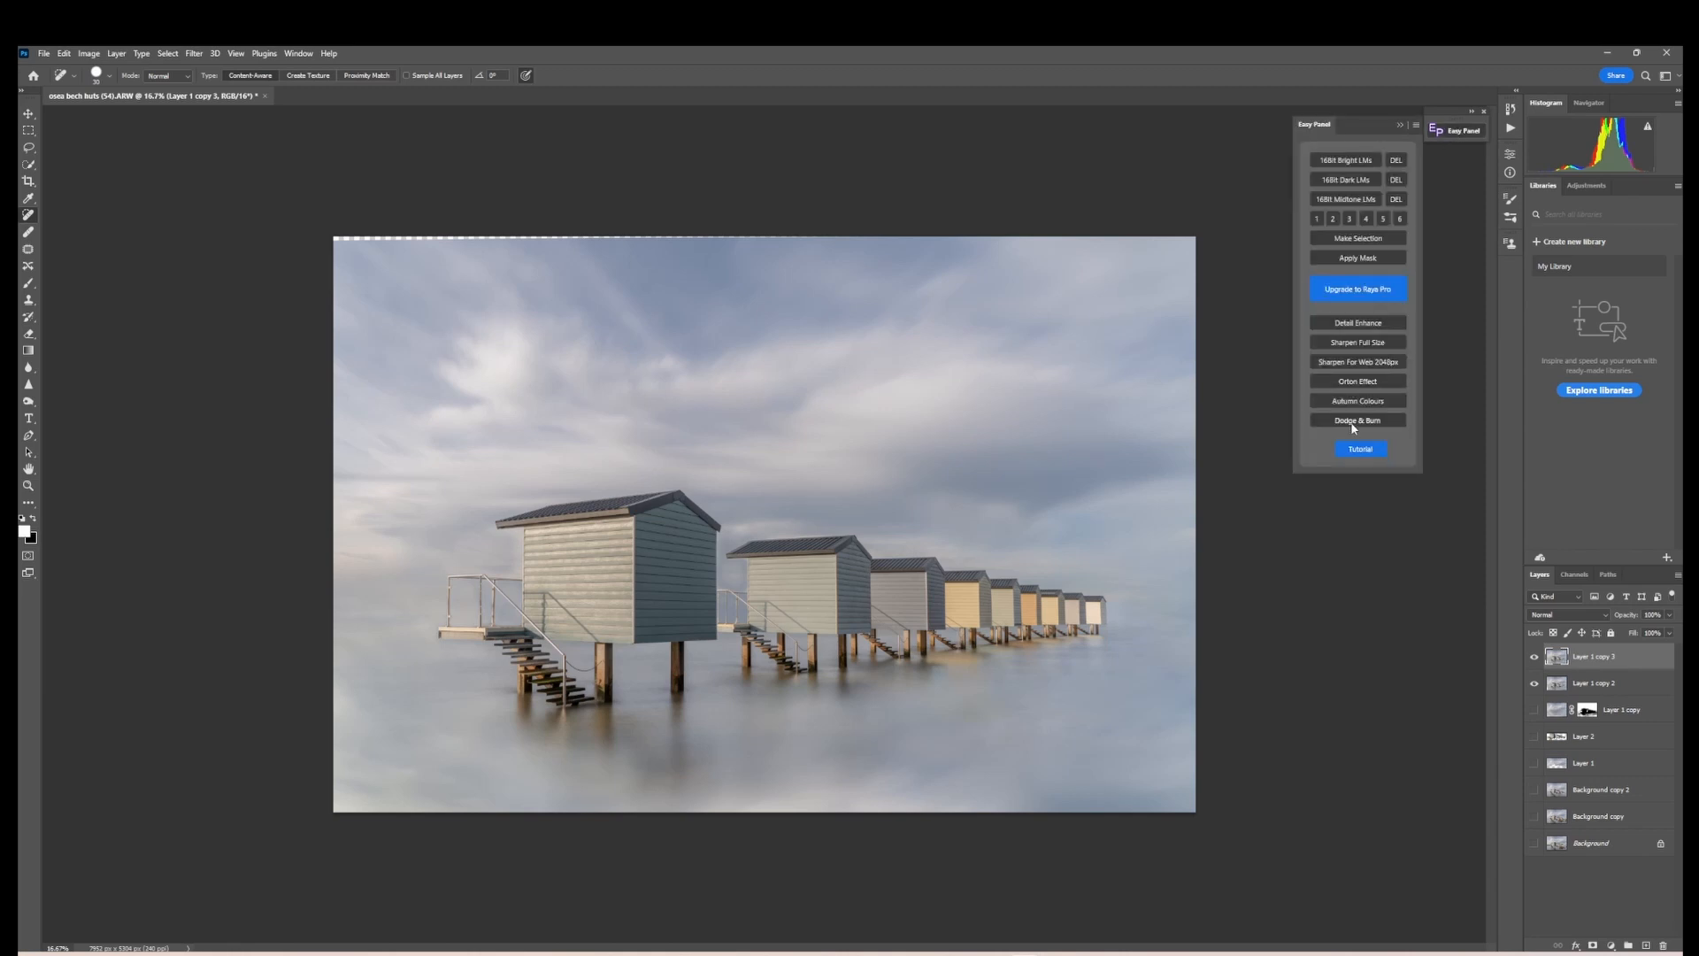
{"action": "left_click", "coordinate": [1401, 127]}
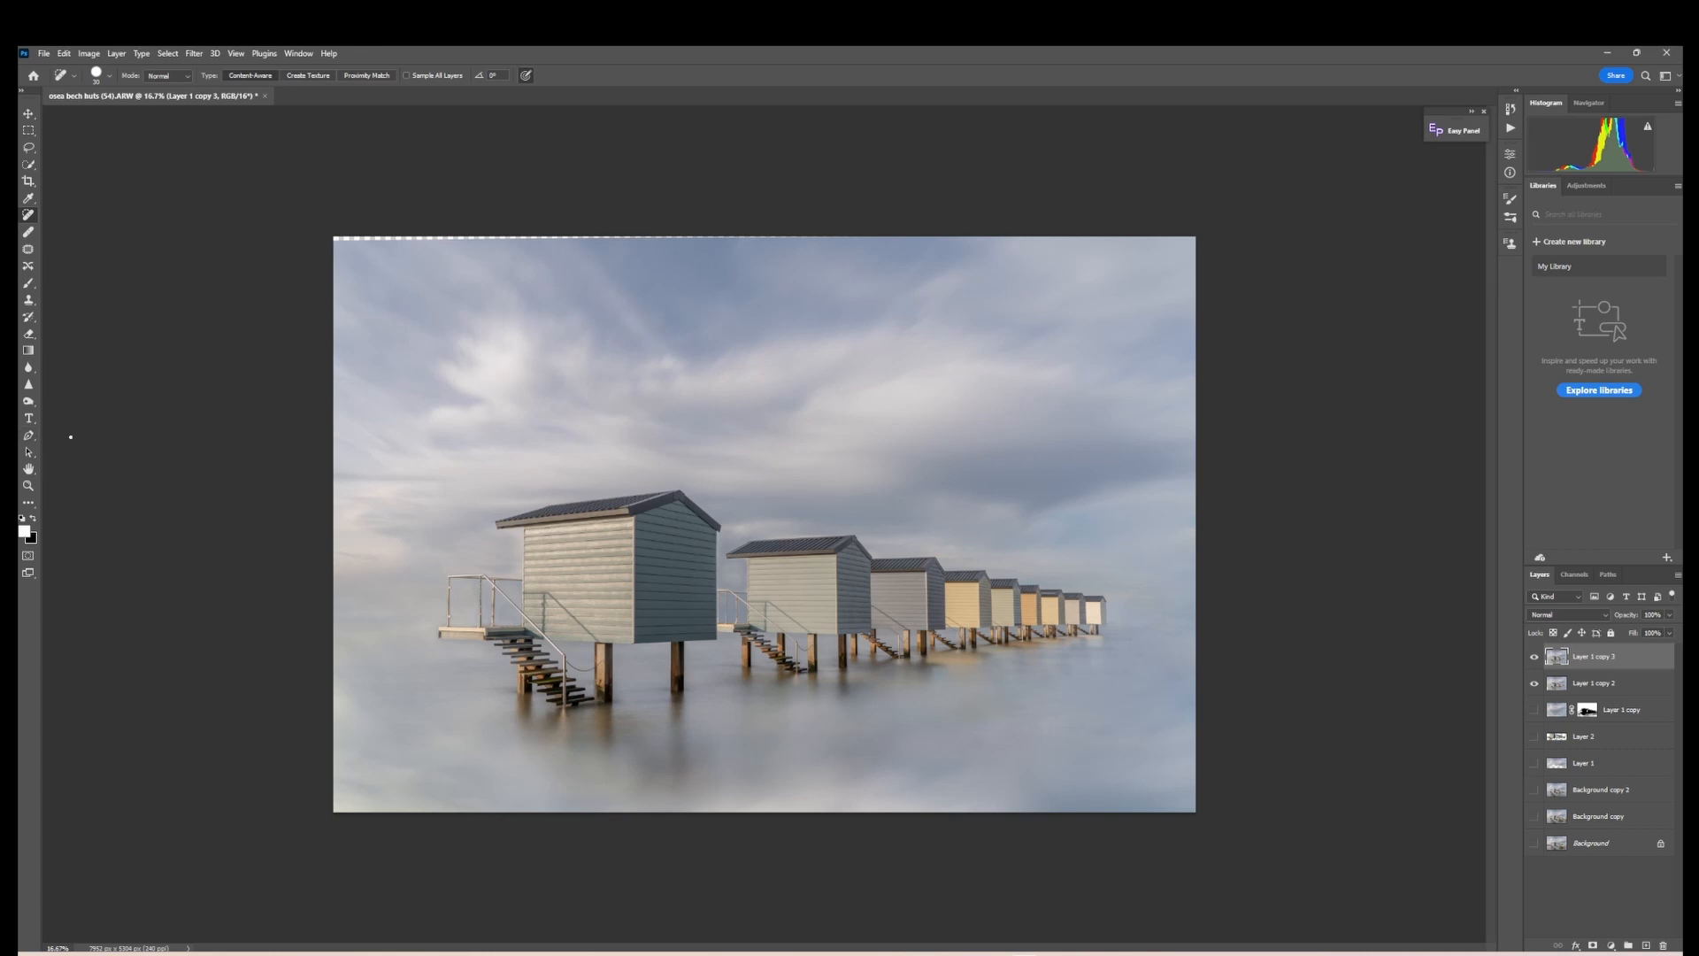
- Burn the water reflections beneath the nearest hut using an enlarged Burn tool with its range set to Shadows
{"action": "left_click", "coordinate": [30, 403]}
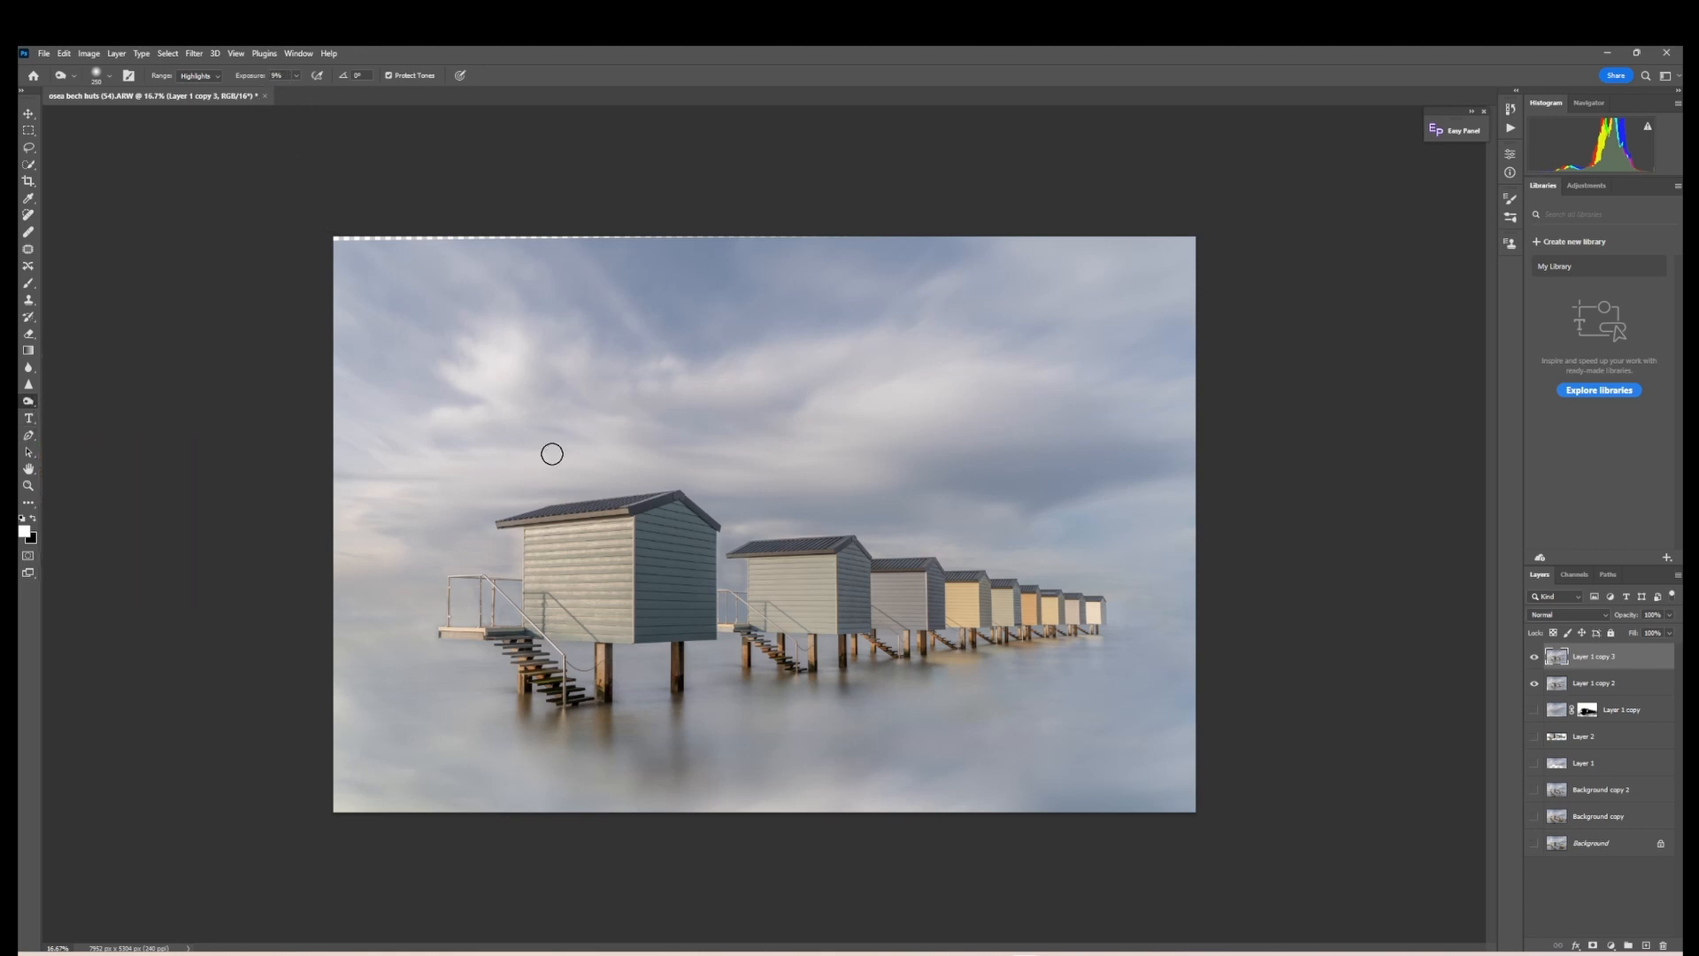
{"action": "key", "text": "bracketright"}
{"action": "key", "text": "bracketright"}
{"action": "key", "text": "bracketright"}
{"action": "key", "text": "bracketright"}
{"action": "key", "text": "bracketright"}
{"action": "key", "text": "bracketright"}
{"action": "key", "text": "bracketleft"}
{"action": "left_click", "coordinate": [217, 78]}
{"action": "left_click", "coordinate": [197, 87]}
{"action": "mouse_move", "coordinate": [593, 703]}
{"action": "left_mouse_down"}
{"action": "mouse_move", "coordinate": [553, 719]}
{"action": "mouse_move", "coordinate": [663, 732]}
{"action": "left_mouse_up"}
{"action": "key", "text": "bracketleft"}
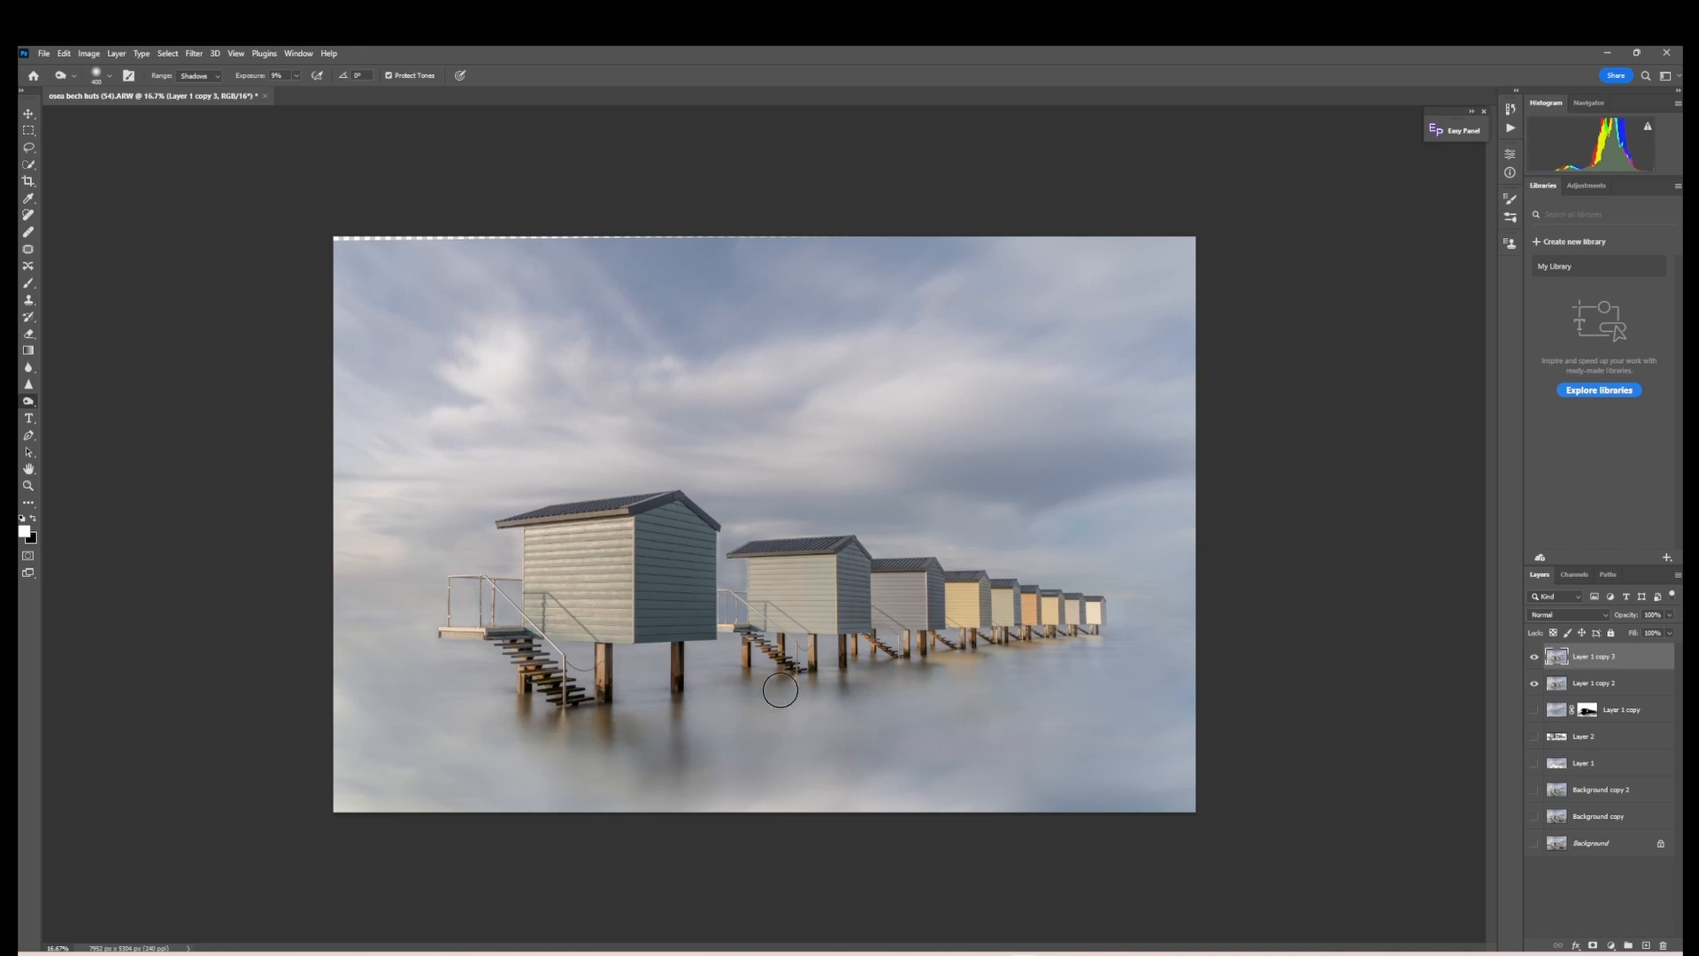
- Darken the reflections below the second hut and along the receding row with a smaller burn brush
{"action": "mouse_move", "coordinate": [789, 678]}
{"action": "left_mouse_down"}
{"action": "mouse_move", "coordinate": [839, 691]}
{"action": "mouse_move", "coordinate": [769, 709]}
{"action": "mouse_move", "coordinate": [910, 669]}
{"action": "mouse_move", "coordinate": [926, 643]}
{"action": "mouse_move", "coordinate": [973, 656]}
{"action": "left_mouse_up"}
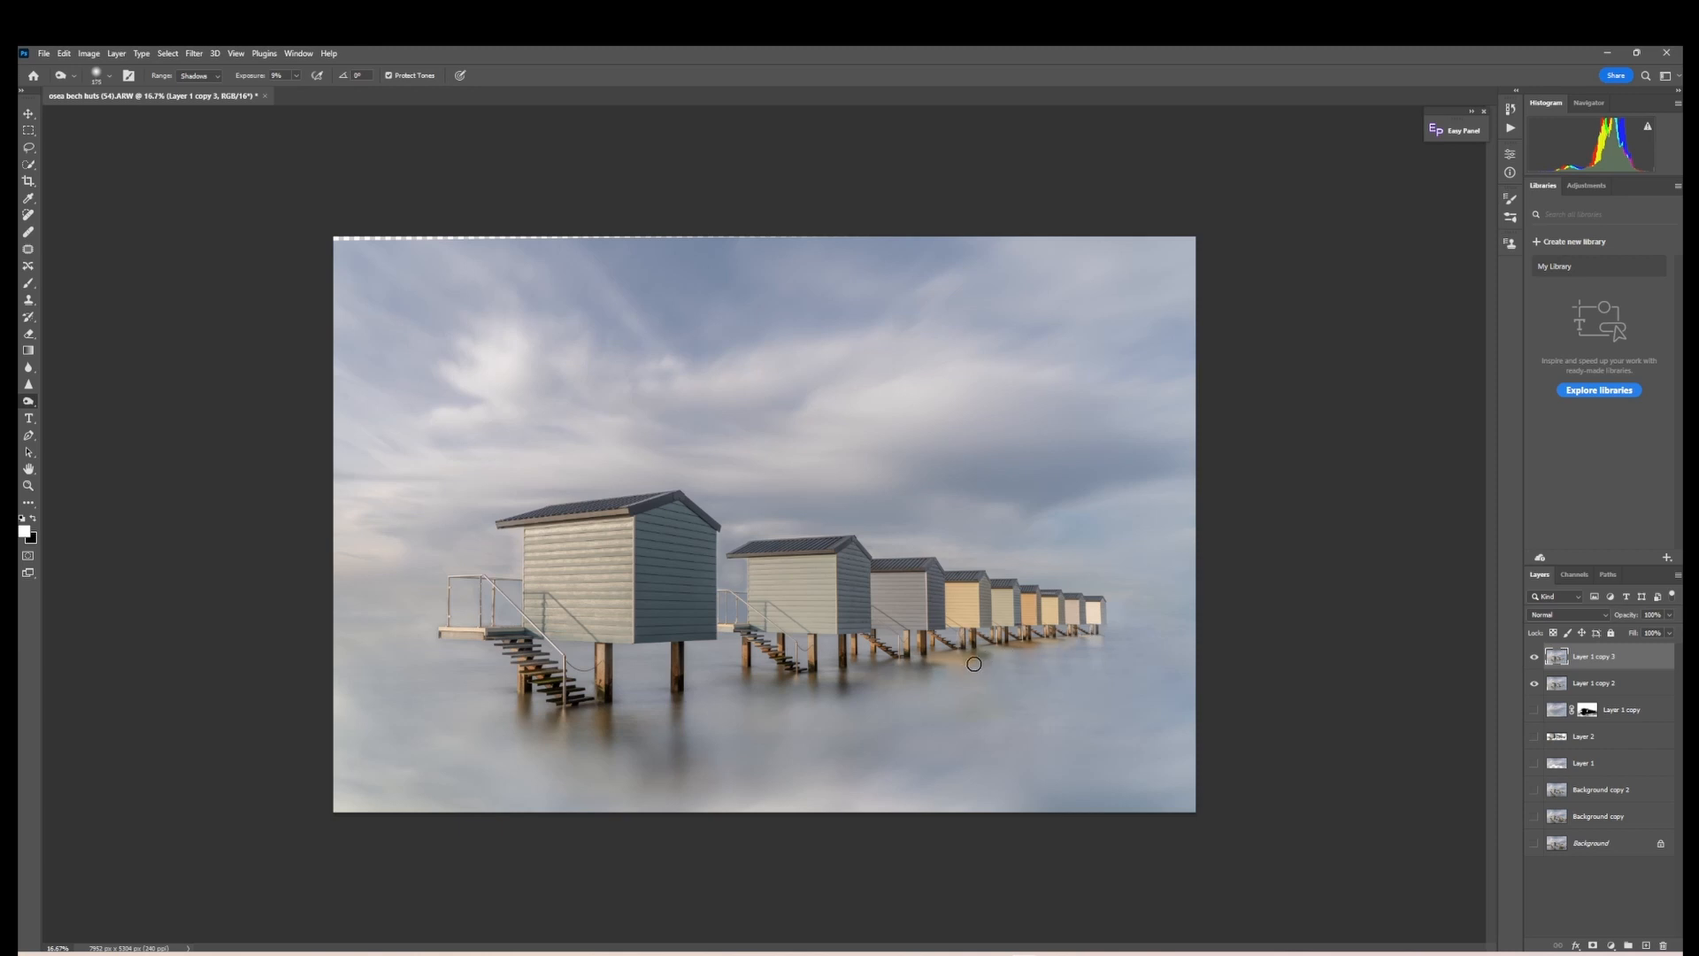
{"action": "mouse_move", "coordinate": [982, 664]}
{"action": "left_mouse_down"}
{"action": "mouse_move", "coordinate": [978, 679]}
{"action": "mouse_move", "coordinate": [745, 684]}
{"action": "left_mouse_up"}
{"action": "left_click_drag", "start_coordinate": [1111, 642], "coordinate": [928, 670]}
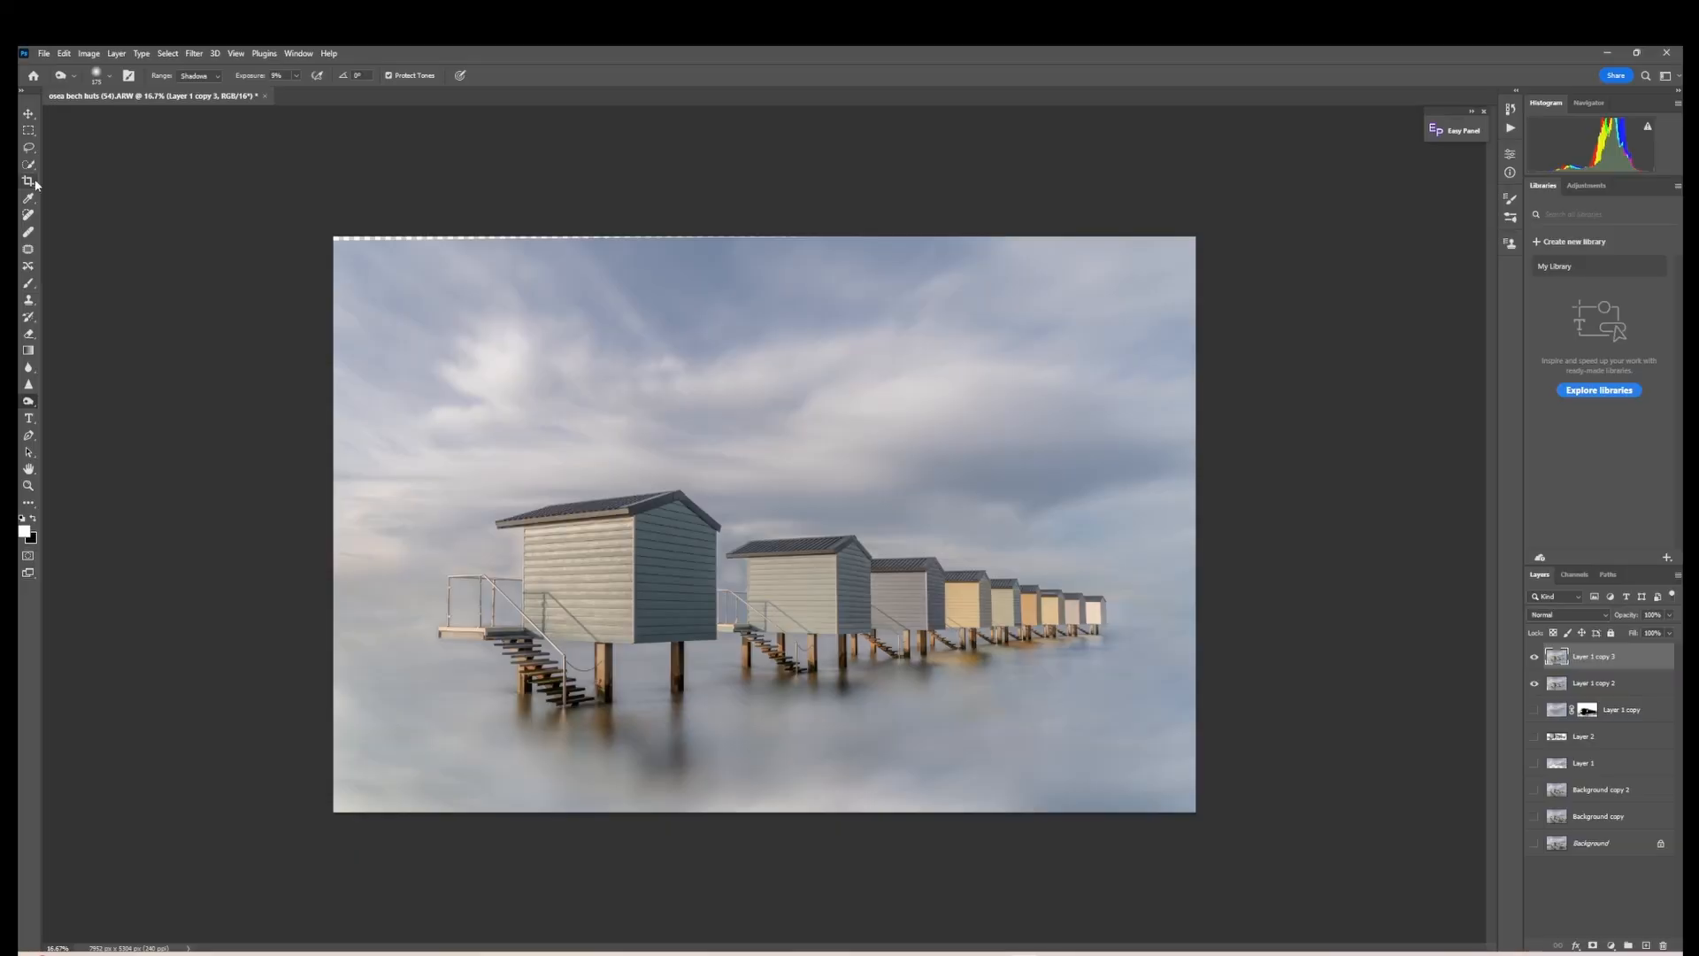
- Crop the image slightly inward at its original ratio to remove the transparent strip along the upper edge
{"action": "left_click", "coordinate": [26, 181]}
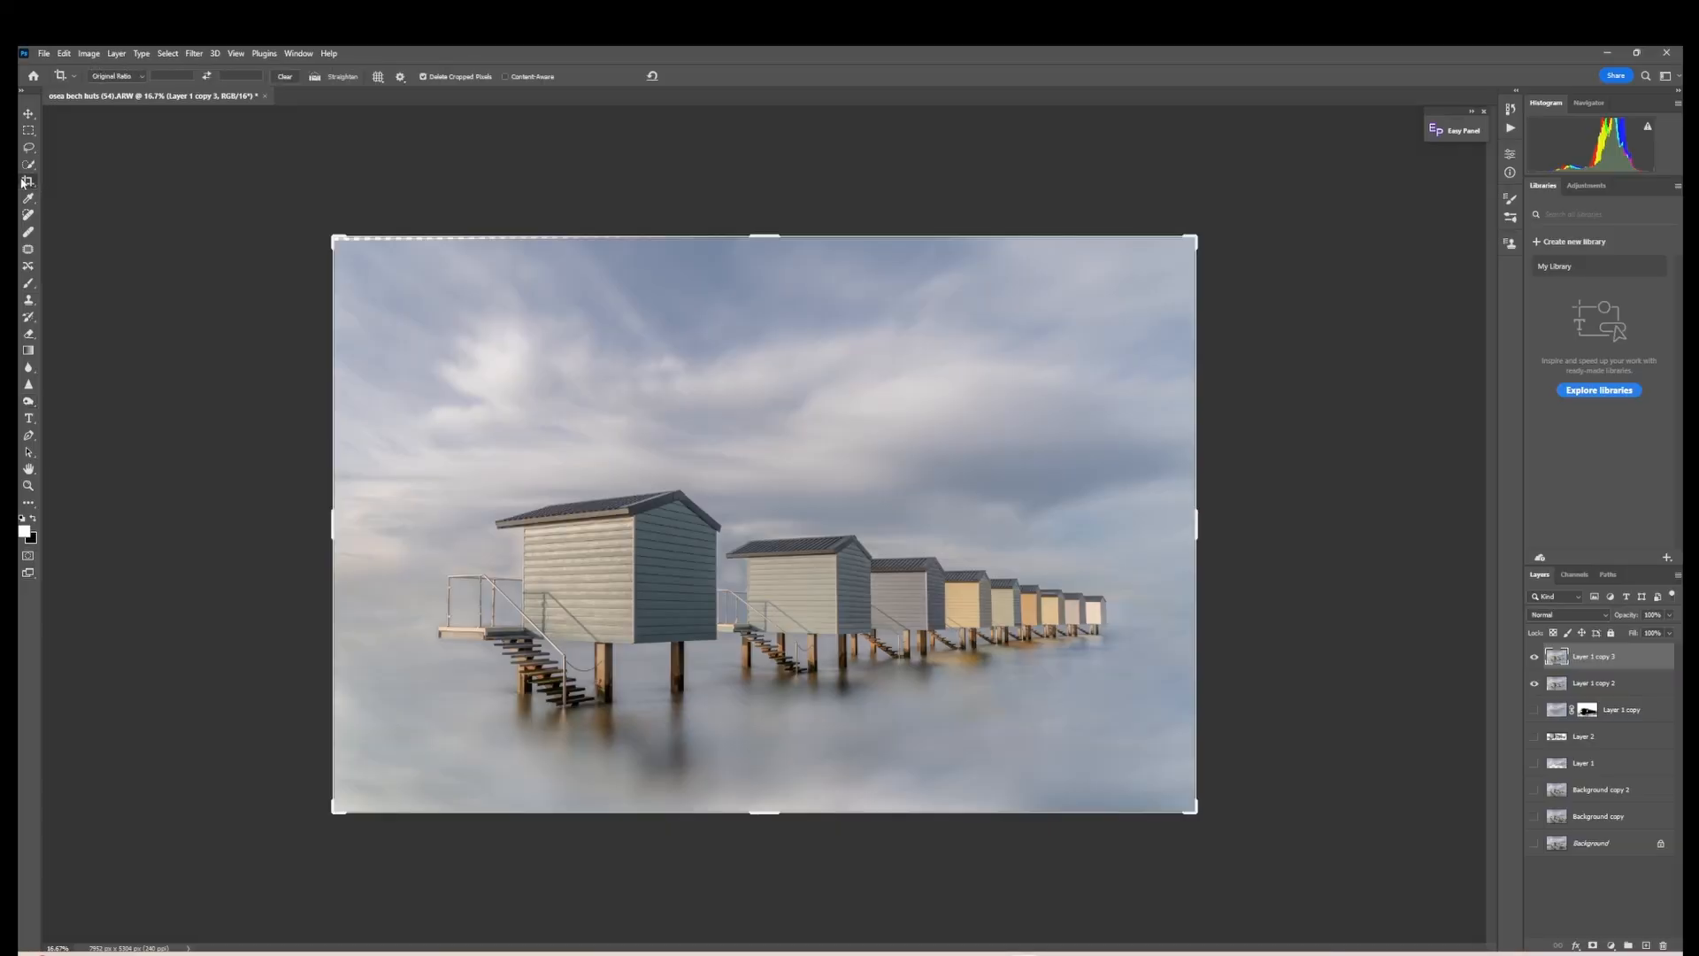
{"action": "left_click_drag", "start_coordinate": [757, 236], "coordinate": [762, 243]}
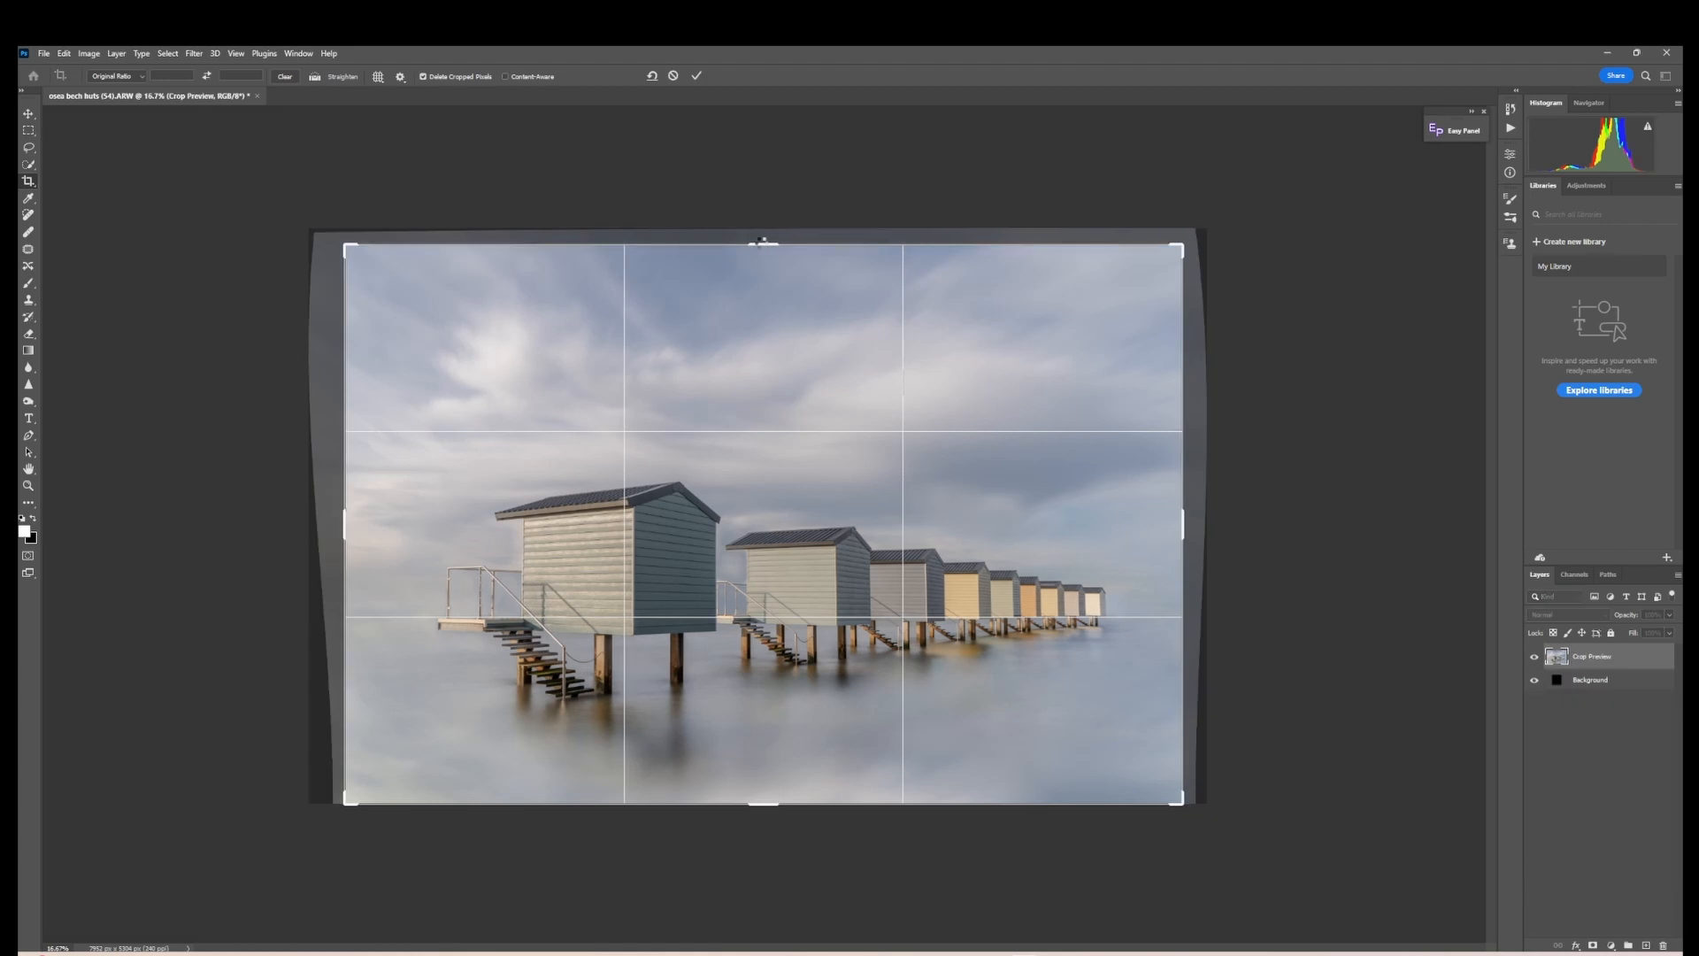
{"action": "key", "text": "Return"}
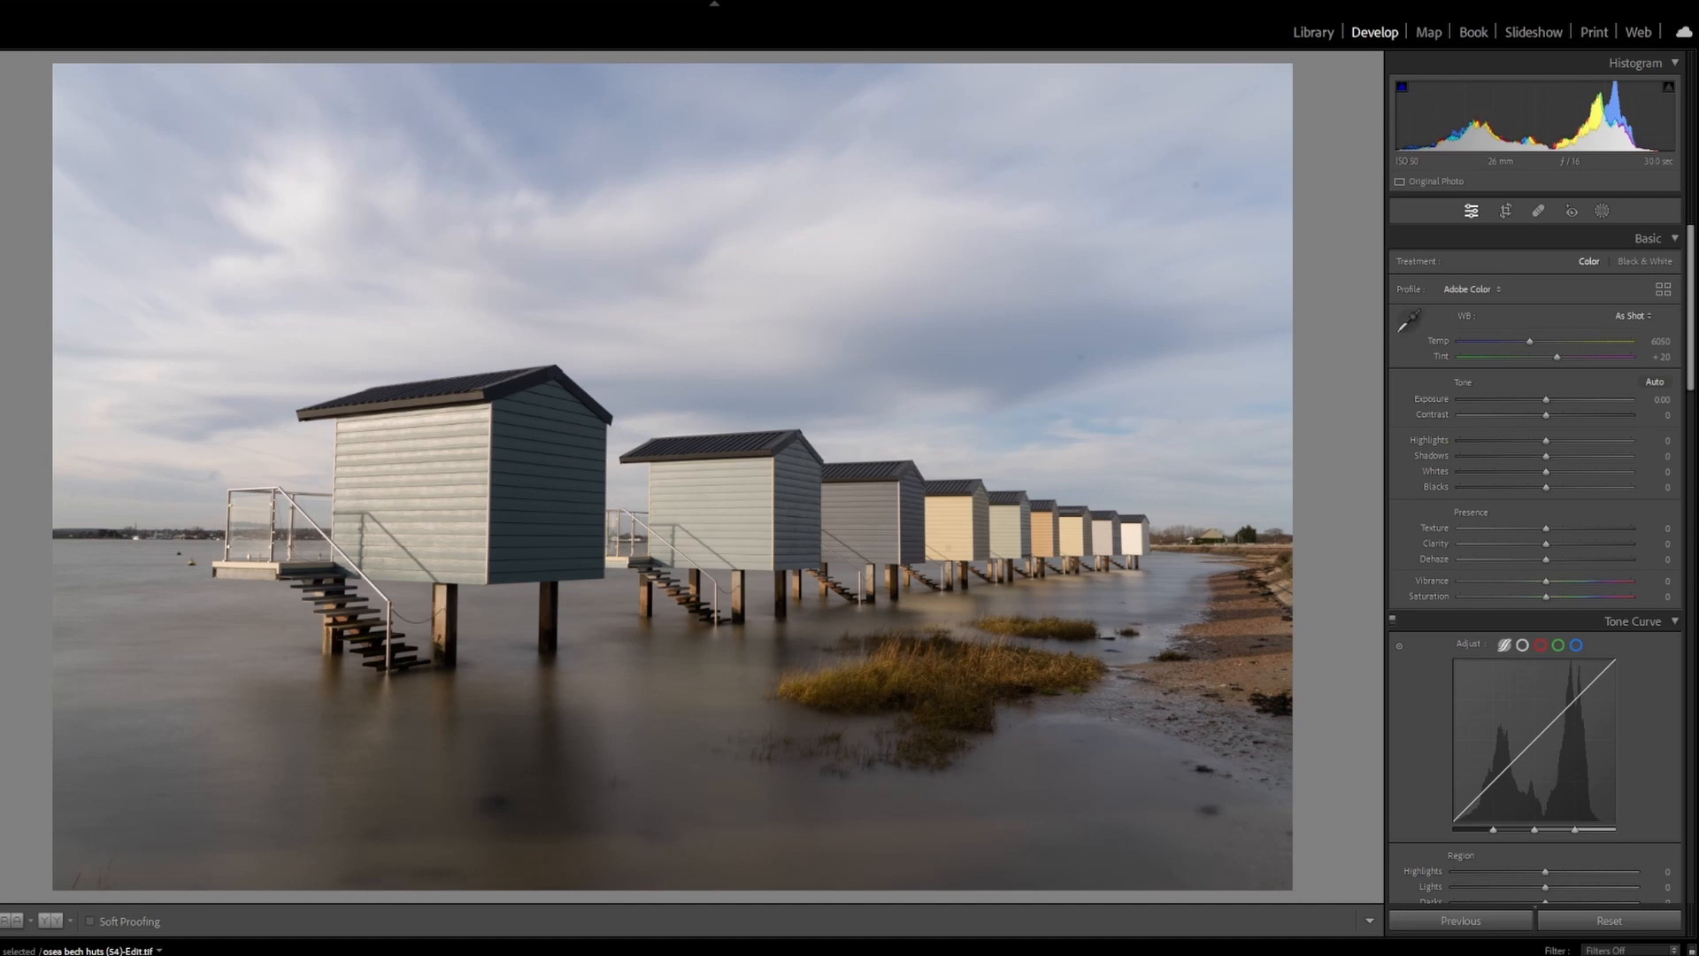
- Switch to the edited TIFF in Lightroom's Develop module and set Exposure to +0.20 and Shadows to +26
{"action": "key", "text": "Right"}
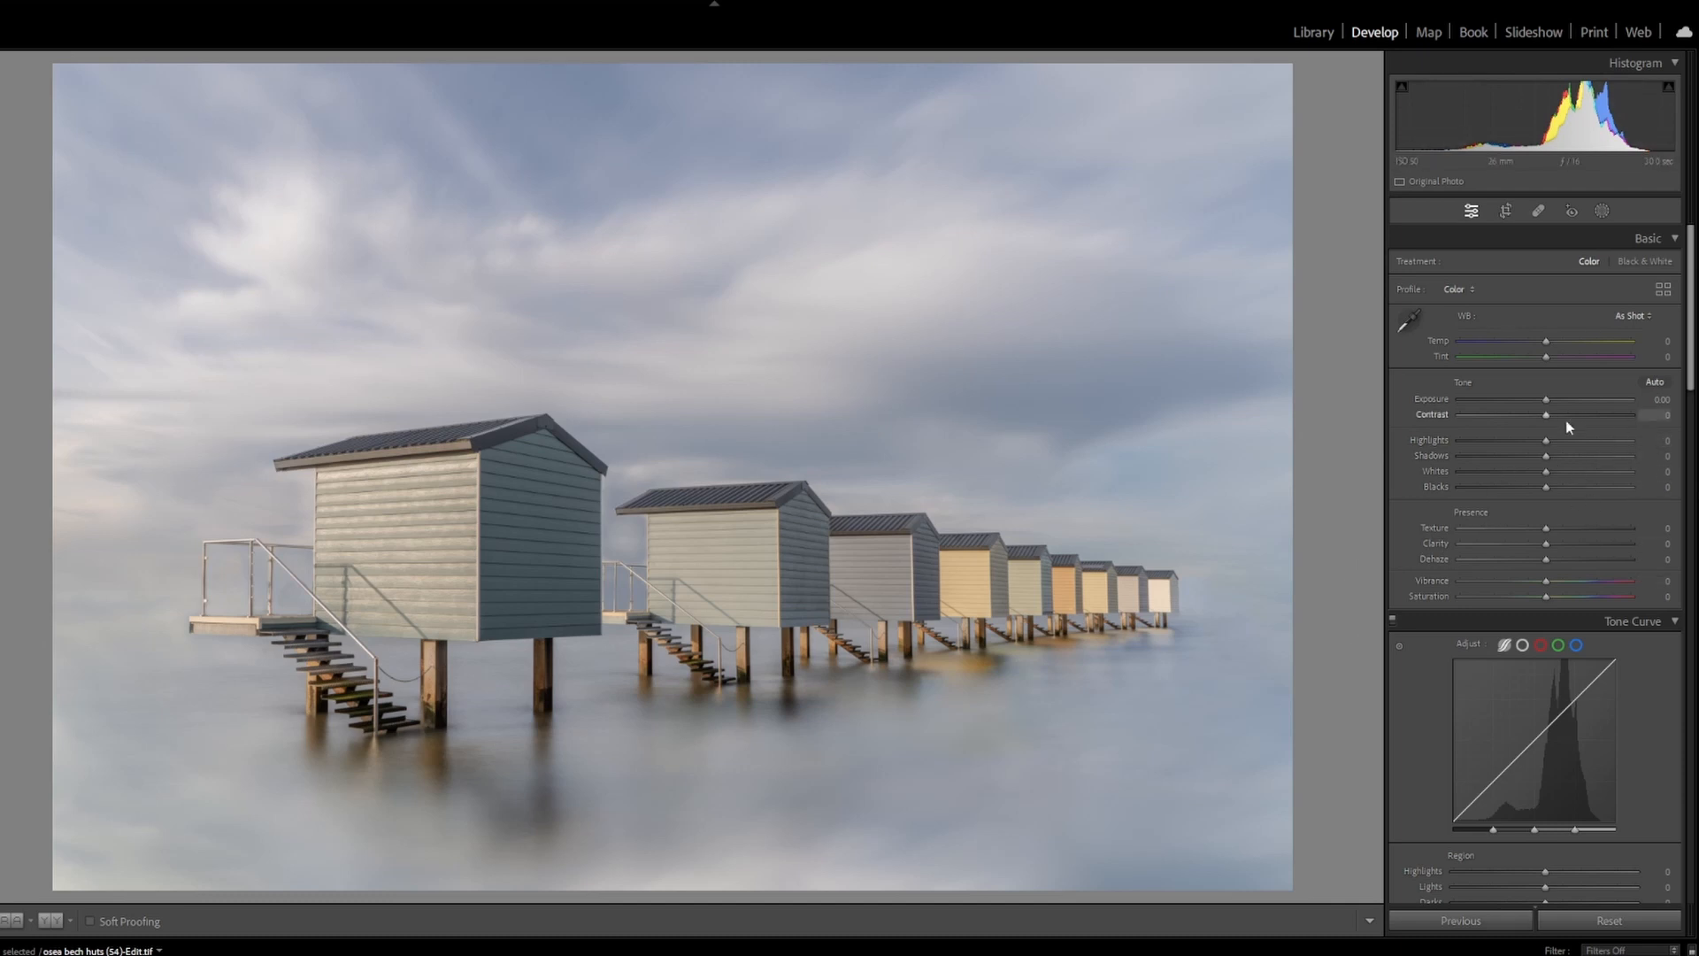
{"action": "left_click", "coordinate": [1548, 399]}
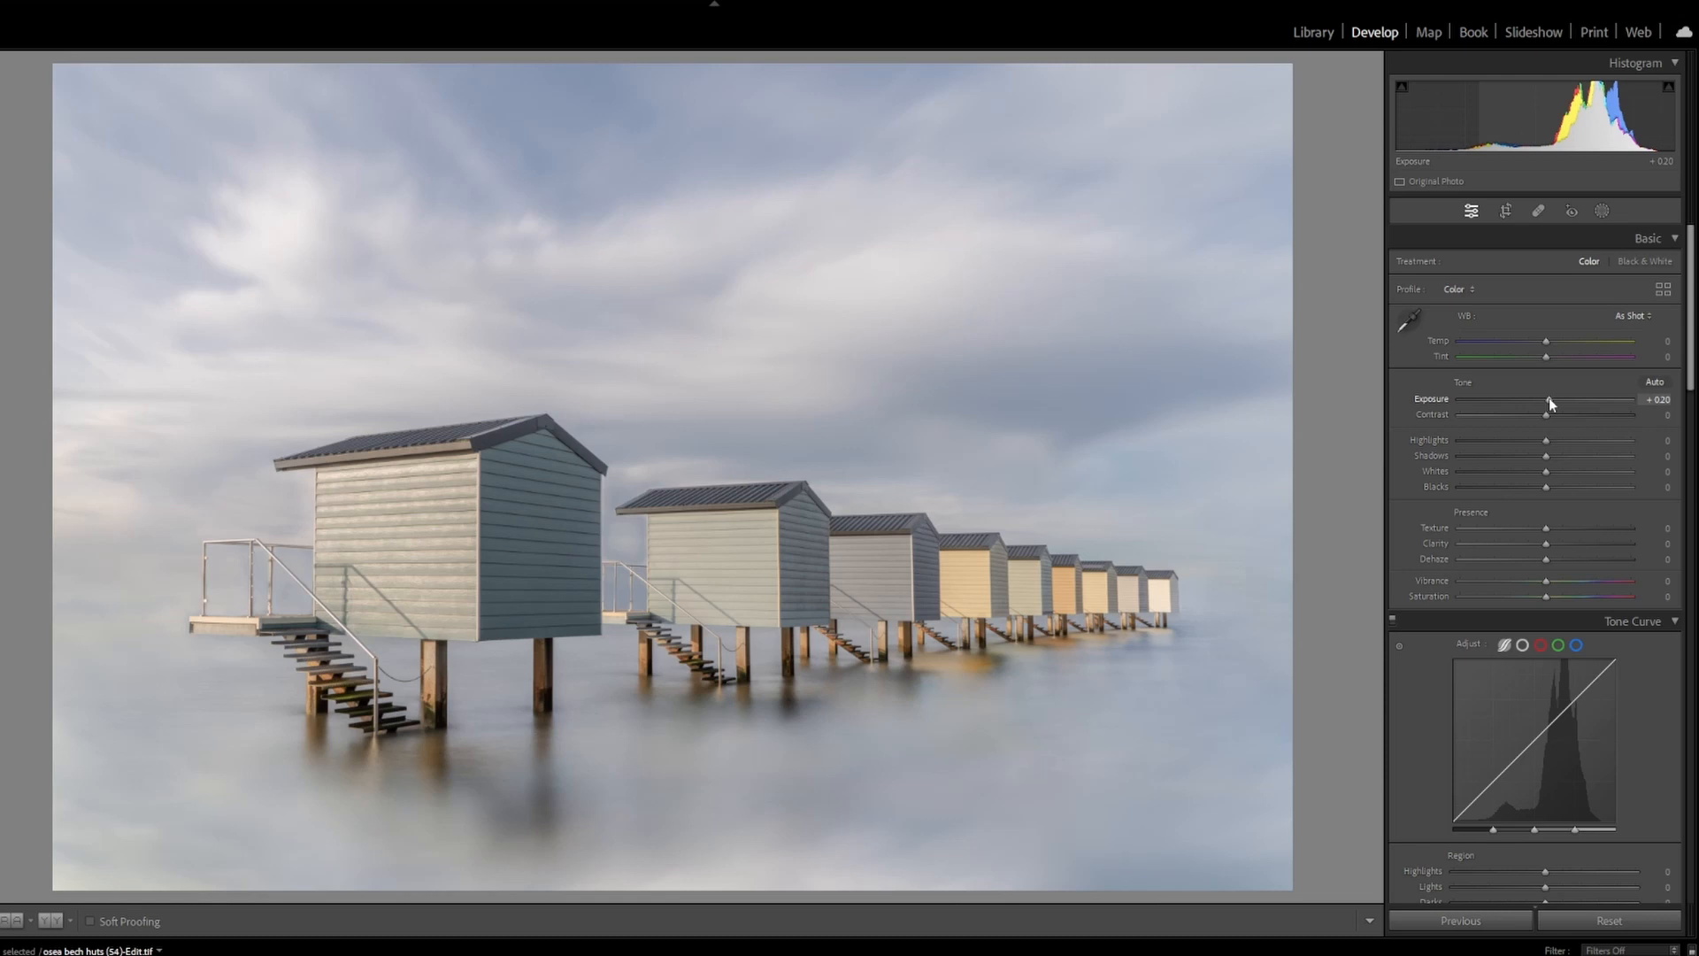
{"action": "left_click_drag", "start_coordinate": [1549, 455], "coordinate": [1569, 455]}
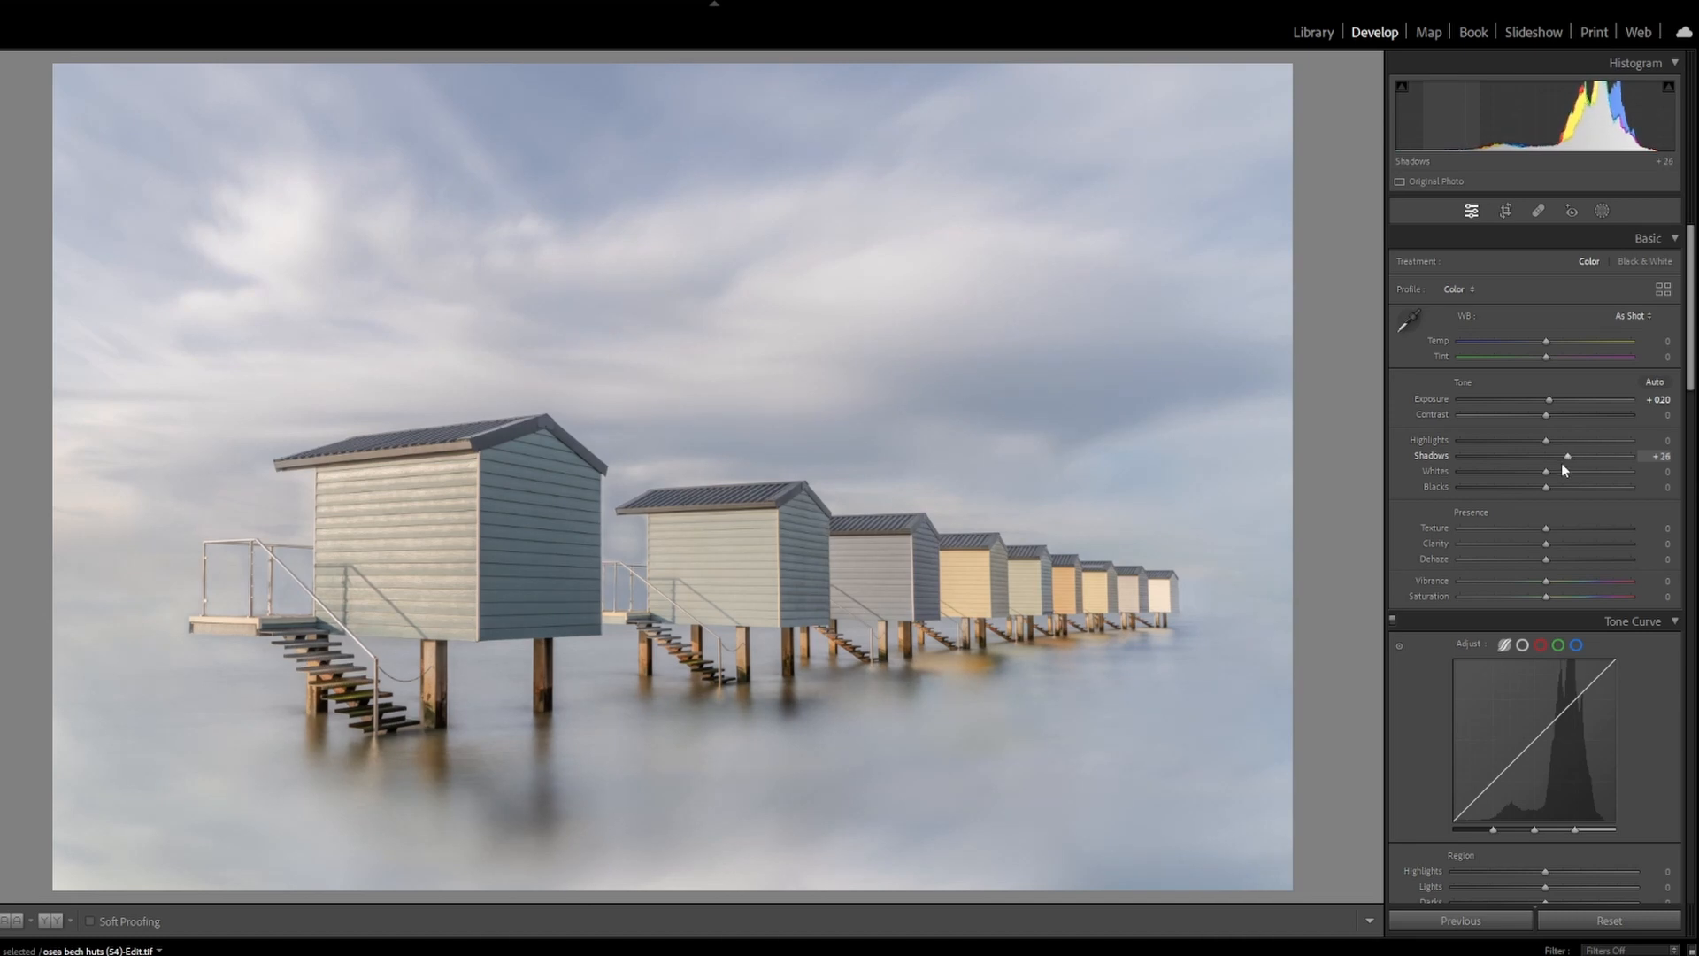
- Set Whites to -12, Blacks to +12, Dehaze to -10 and Exposure to +0.07
{"action": "mouse_move", "coordinate": [1547, 471]}
{"action": "left_mouse_down"}
{"action": "mouse_move", "coordinate": [1568, 471]}
{"action": "mouse_move", "coordinate": [1517, 470]}
{"action": "mouse_move", "coordinate": [1541, 487]}
{"action": "mouse_move", "coordinate": [1517, 486]}
{"action": "mouse_move", "coordinate": [1598, 490]}
{"action": "mouse_move", "coordinate": [1555, 492]}
{"action": "left_mouse_up"}
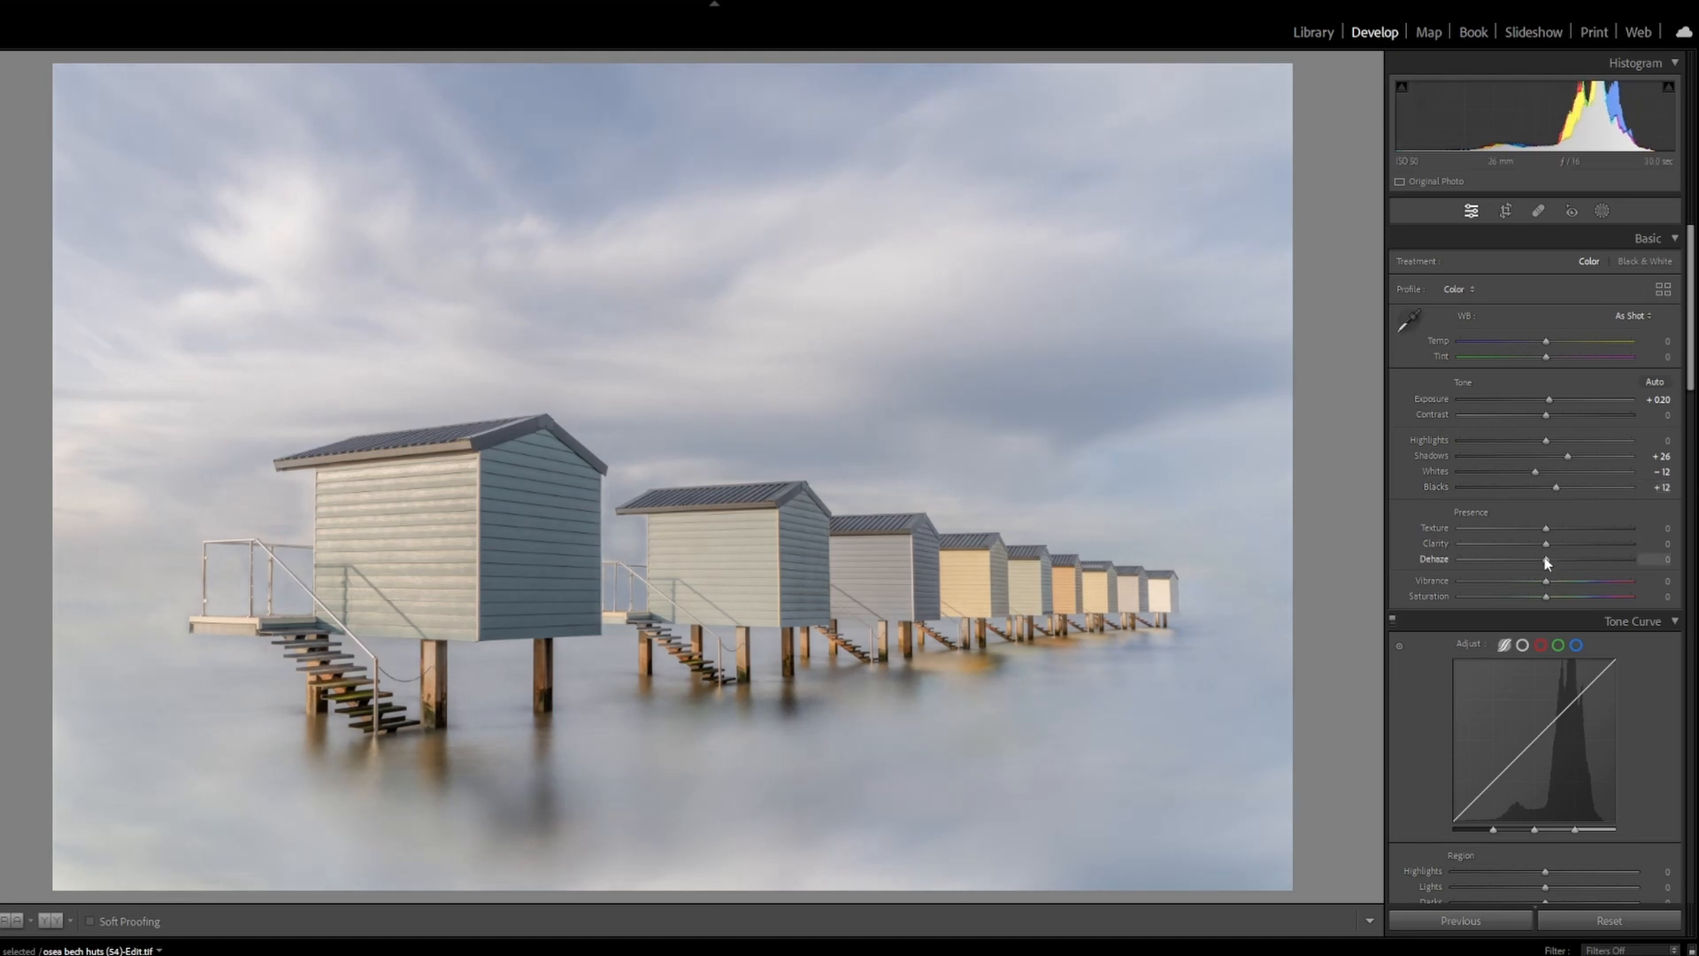
{"action": "left_click_drag", "start_coordinate": [1546, 561], "coordinate": [1537, 564]}
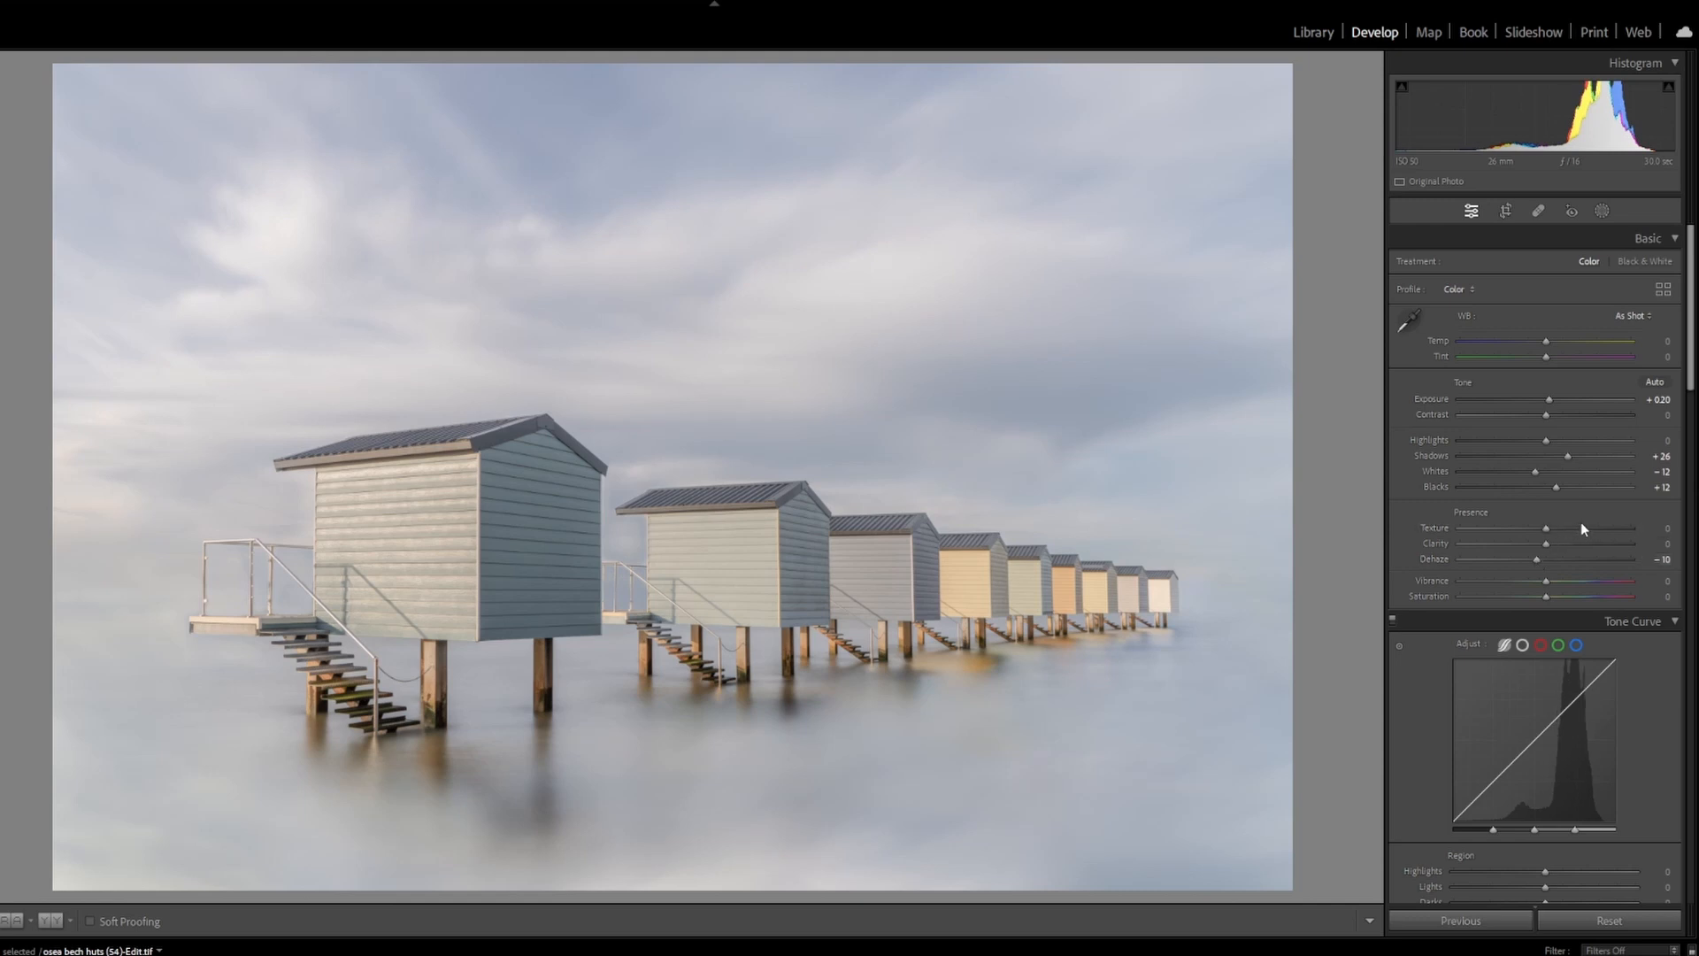
{"action": "left_click_drag", "start_coordinate": [1552, 400], "coordinate": [1548, 400]}
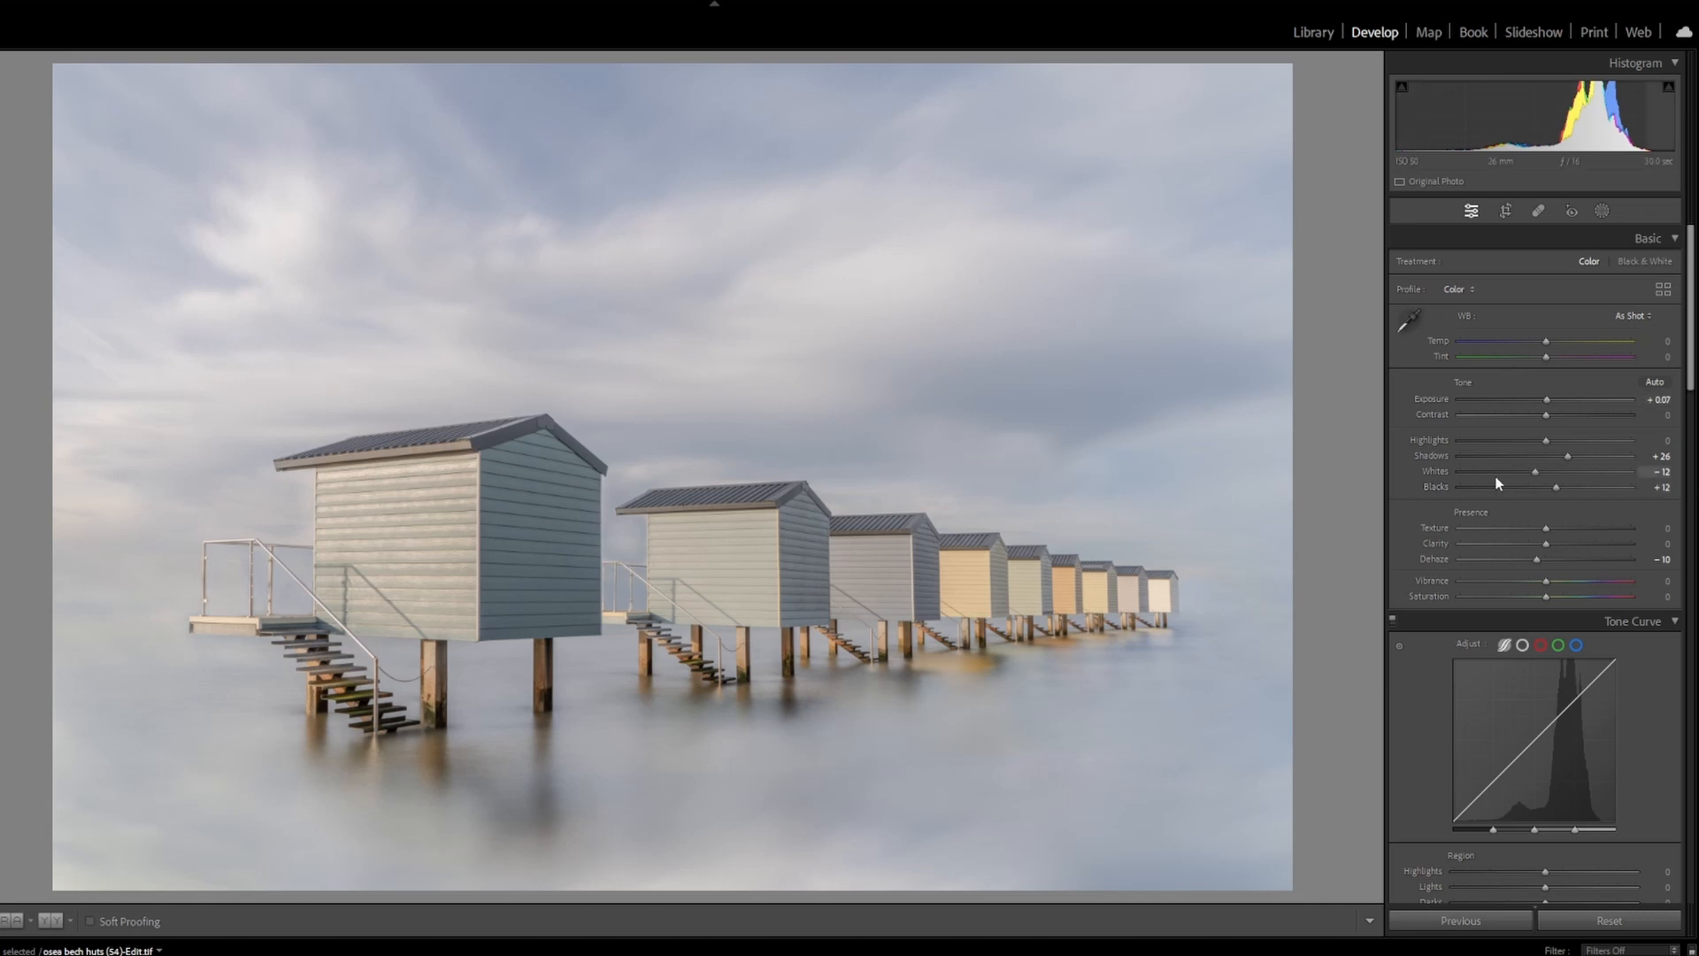
- Create a brush mask with slightly raised exposure and paint around the second hut's railing and above its roof
{"action": "left_click", "coordinate": [1603, 211]}
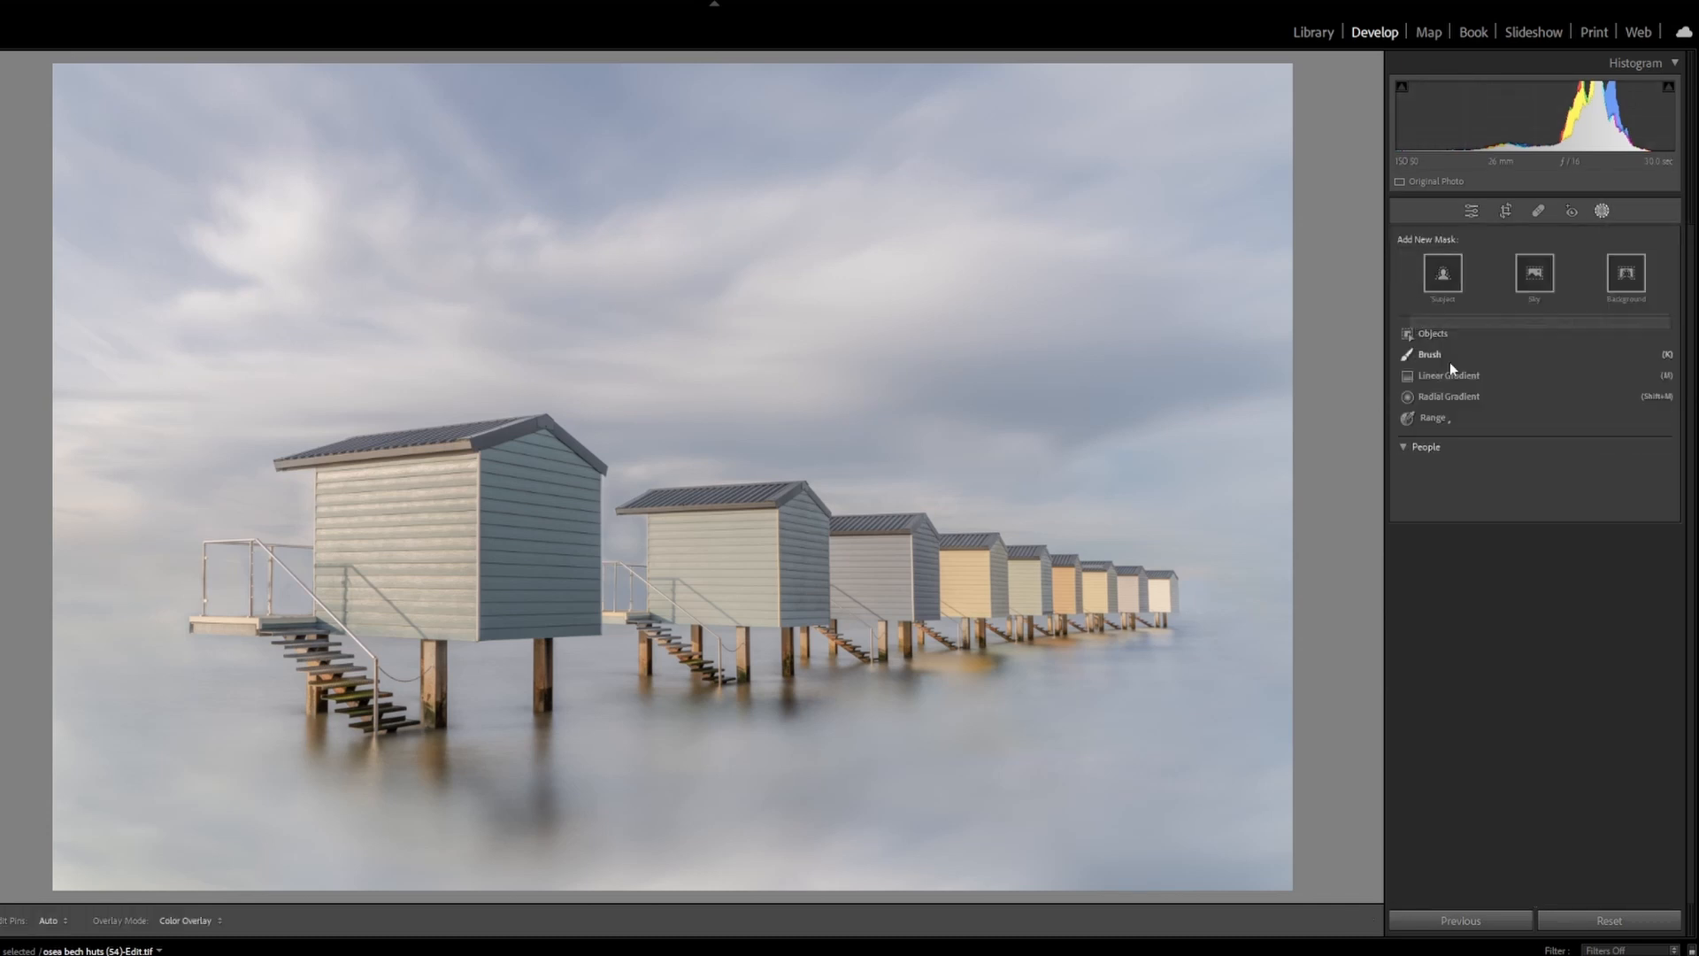
{"action": "left_click", "coordinate": [1433, 353]}
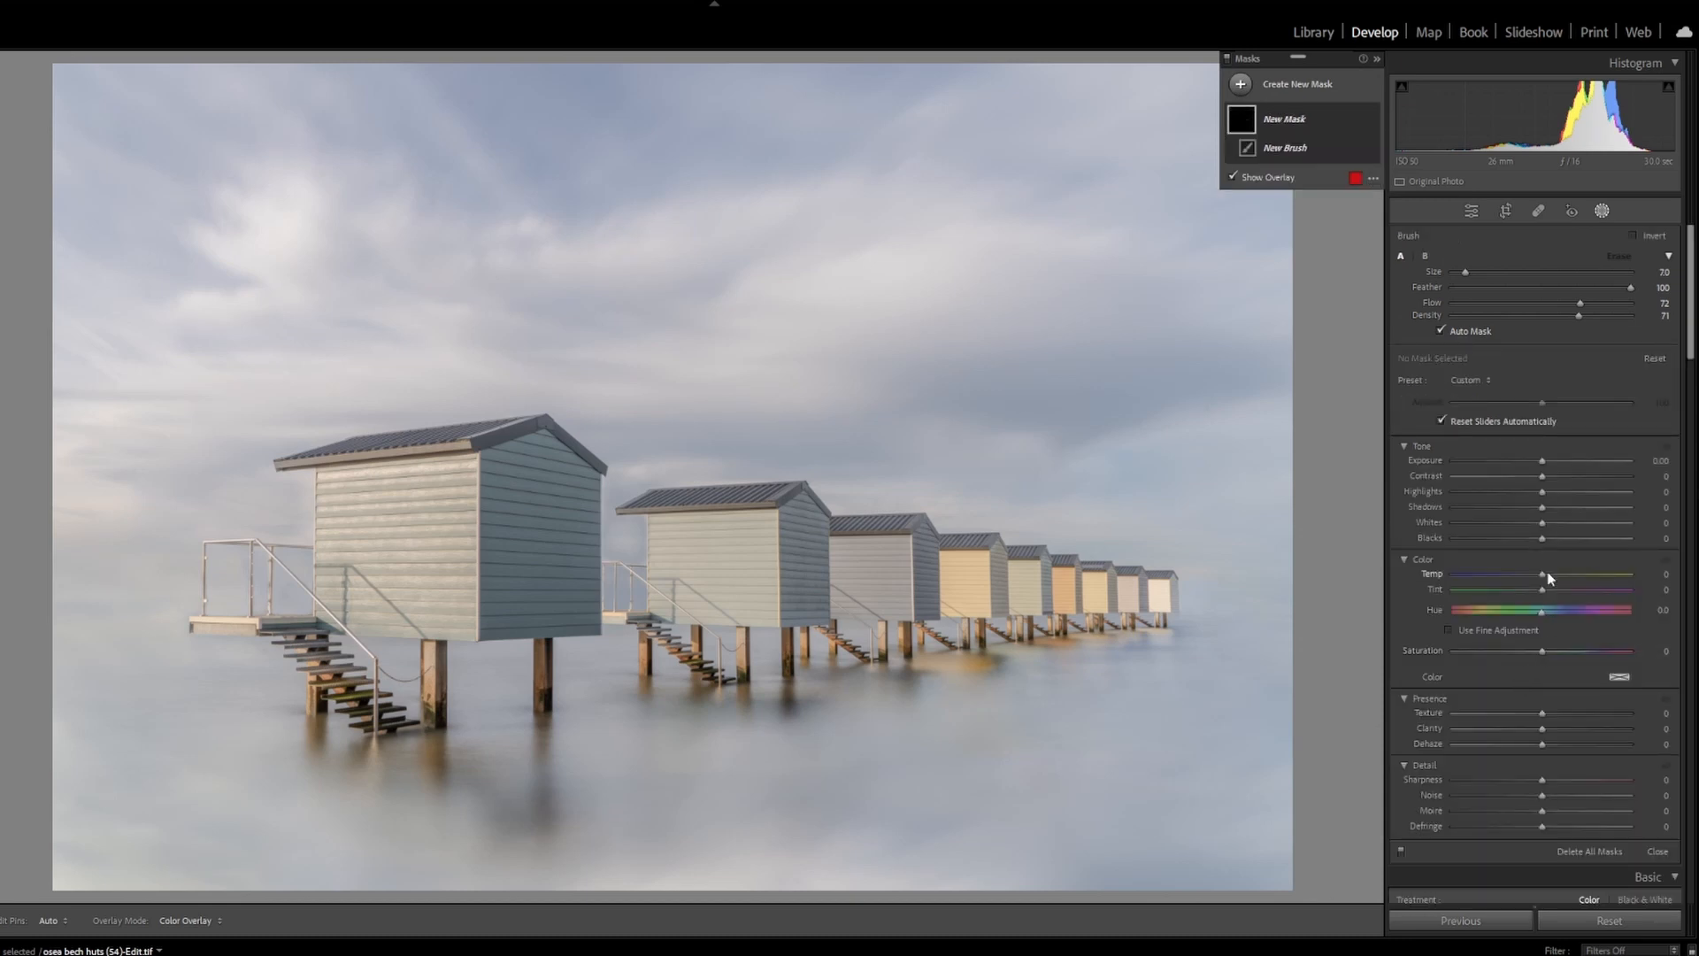
{"action": "left_click_drag", "start_coordinate": [1543, 461], "coordinate": [1548, 462]}
{"action": "scroll", "coordinate": [668, 586], "scroll_direction": "up", "scroll_amount": 13}
{"action": "key", "text": "h"}
{"action": "mouse_move", "coordinate": [620, 547]}
{"action": "left_mouse_down"}
{"action": "mouse_move", "coordinate": [620, 489]}
{"action": "mouse_move", "coordinate": [646, 455]}
{"action": "mouse_move", "coordinate": [612, 629]}
{"action": "left_mouse_up"}
{"action": "mouse_move", "coordinate": [644, 474]}
{"action": "left_mouse_down"}
{"action": "mouse_move", "coordinate": [647, 447]}
{"action": "mouse_move", "coordinate": [769, 469]}
{"action": "left_mouse_up"}
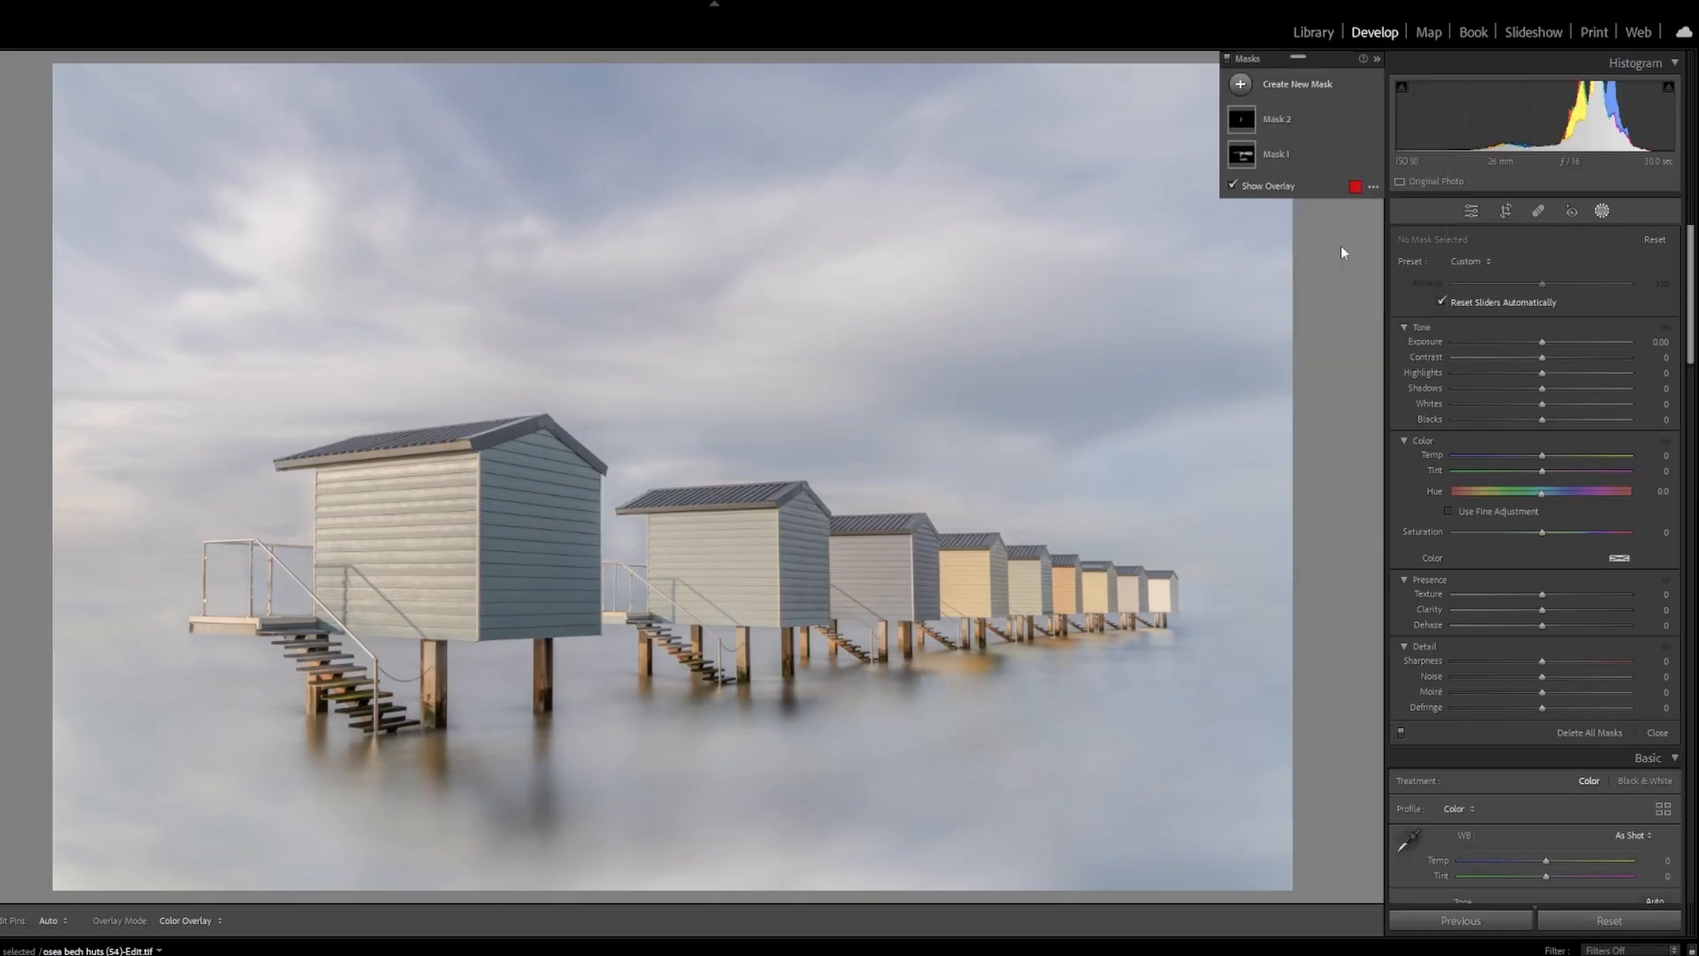
- Create a new brush mask with Exposure at -0.37 and enlarge the brush to size 27
{"action": "key", "text": "k"}
{"action": "left_click_drag", "start_coordinate": [1547, 460], "coordinate": [1536, 464]}
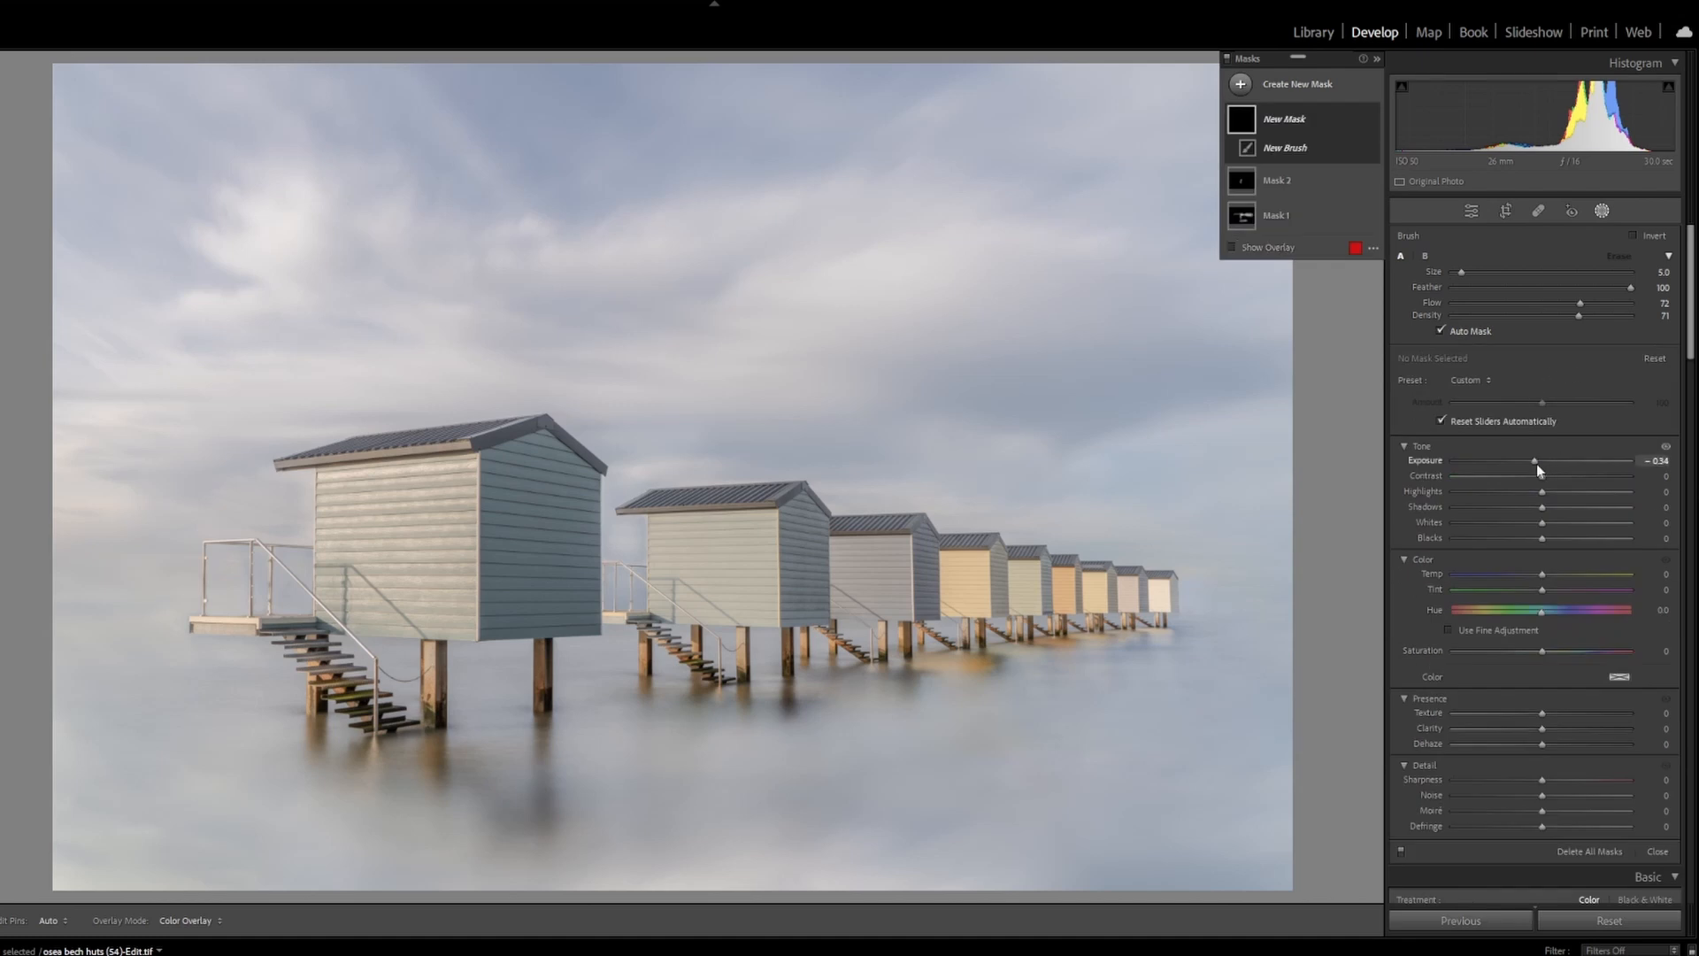
{"action": "key", "text": "bracketright"}
{"action": "key", "text": "bracketright"}
{"action": "key", "text": "bracketright"}
{"action": "key", "text": "bracketright"}
{"action": "key", "text": "bracketright"}
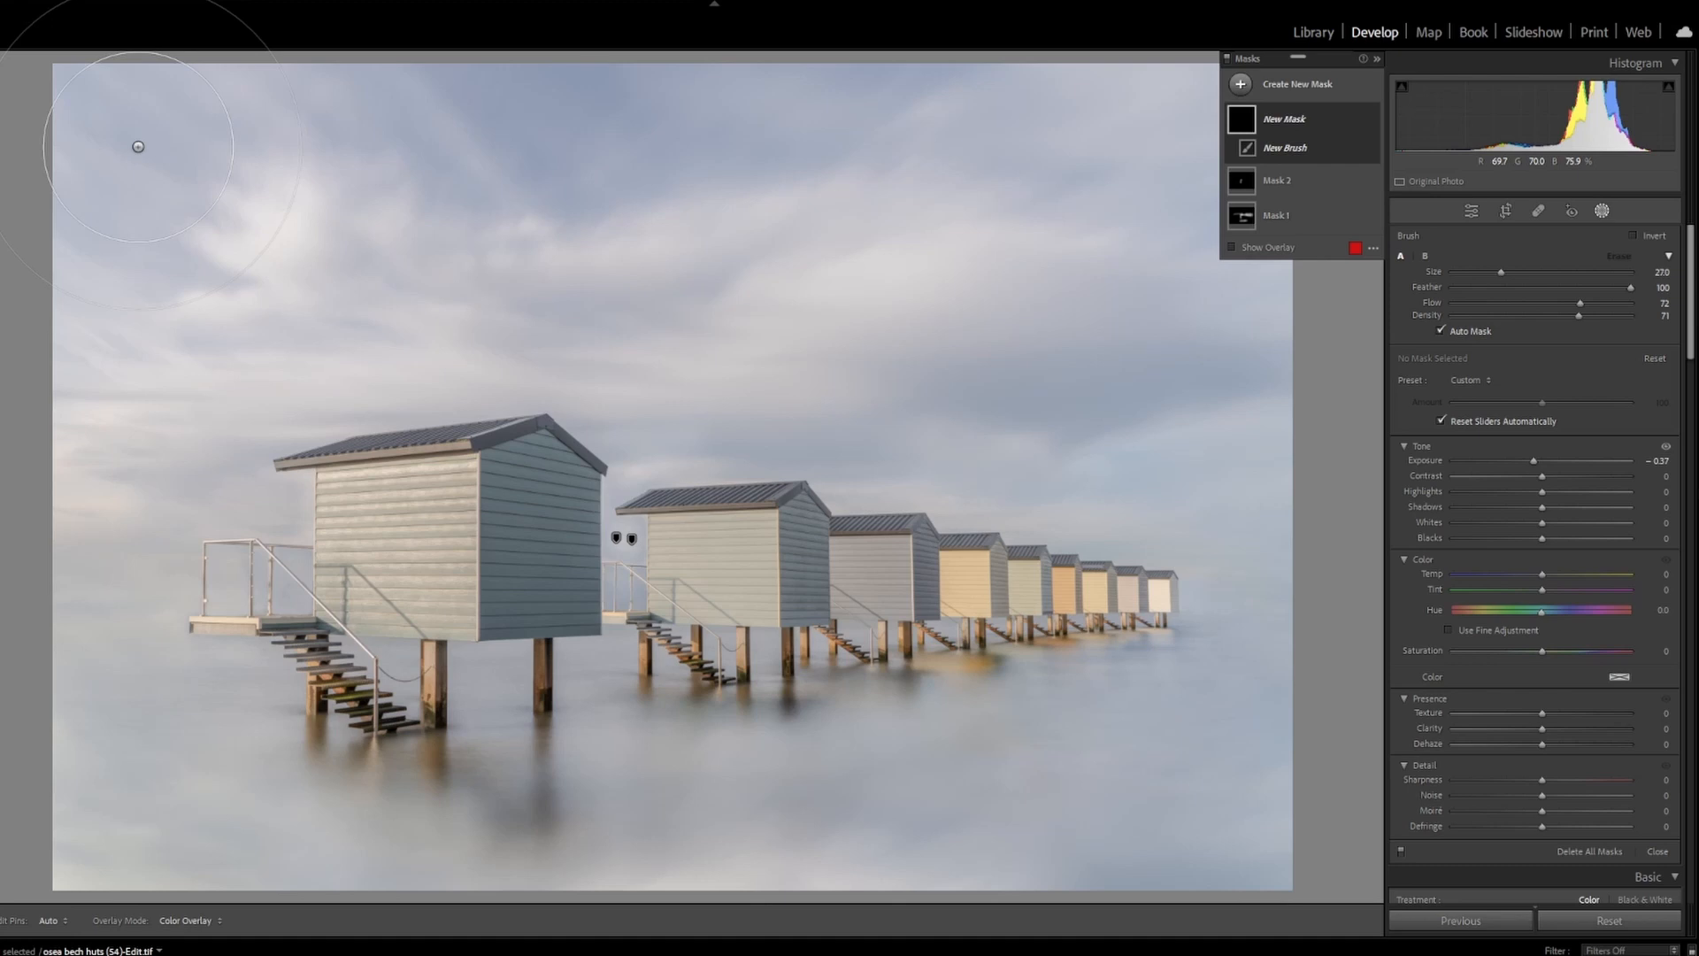
- Paint the darkening mask across the sky and around the photo's outer edges, reducing the brush to size 19
{"action": "key", "text": "ctrl+minus"}
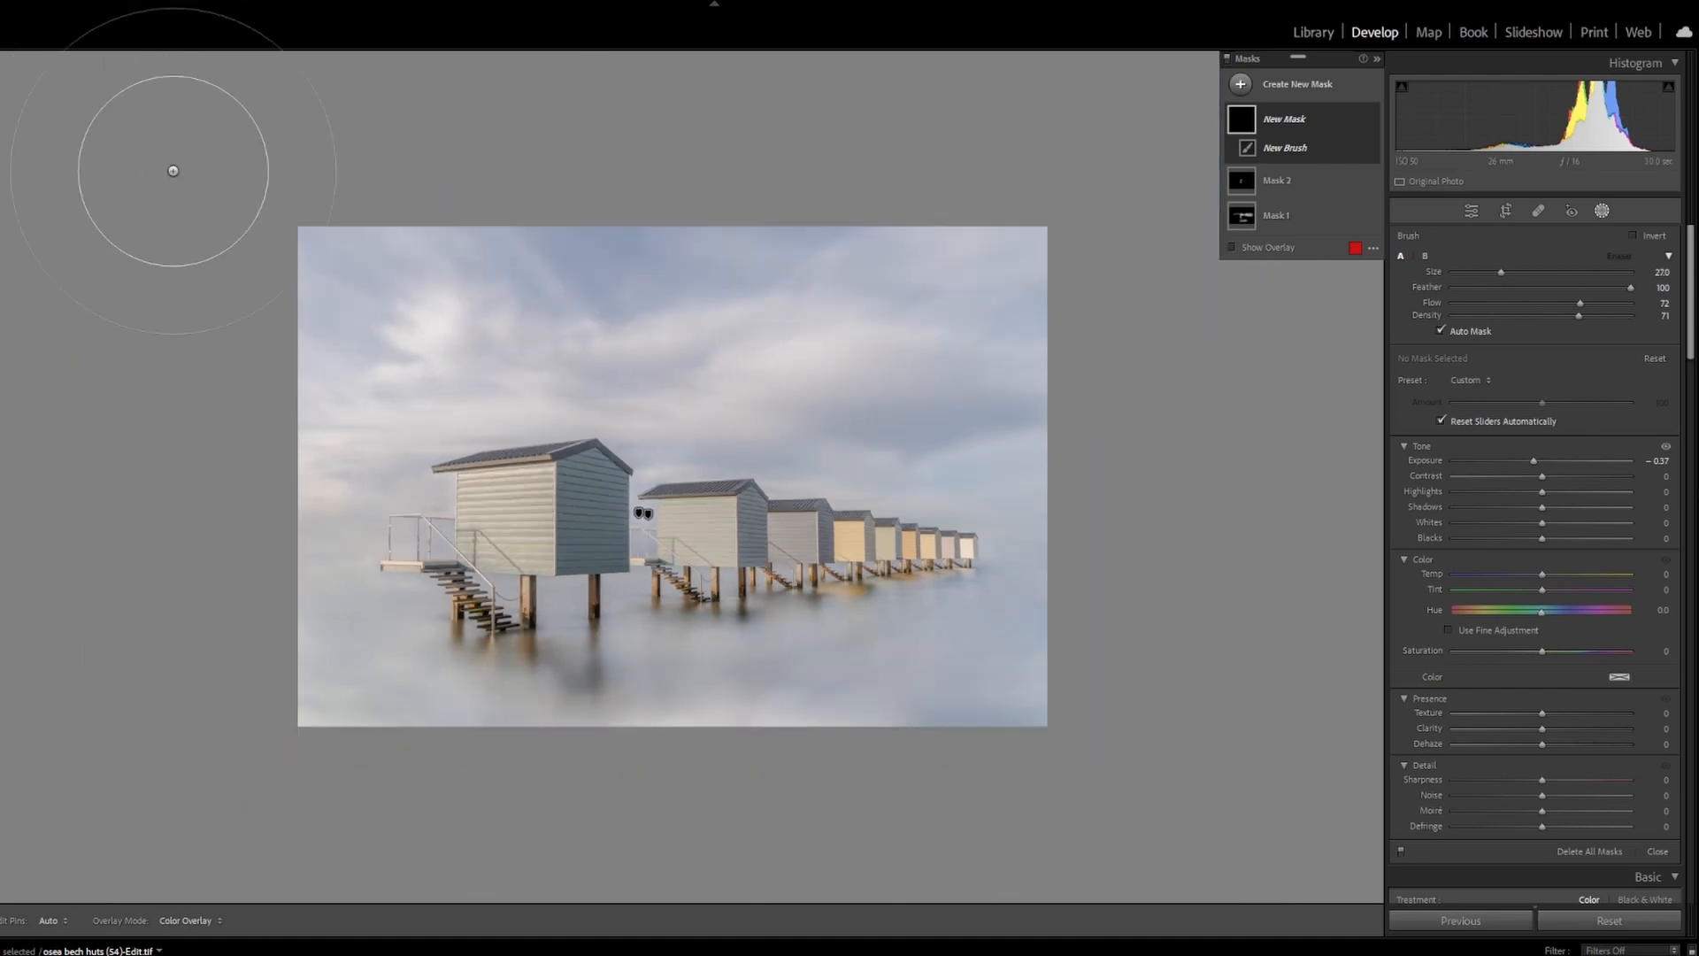
{"action": "key", "text": "h"}
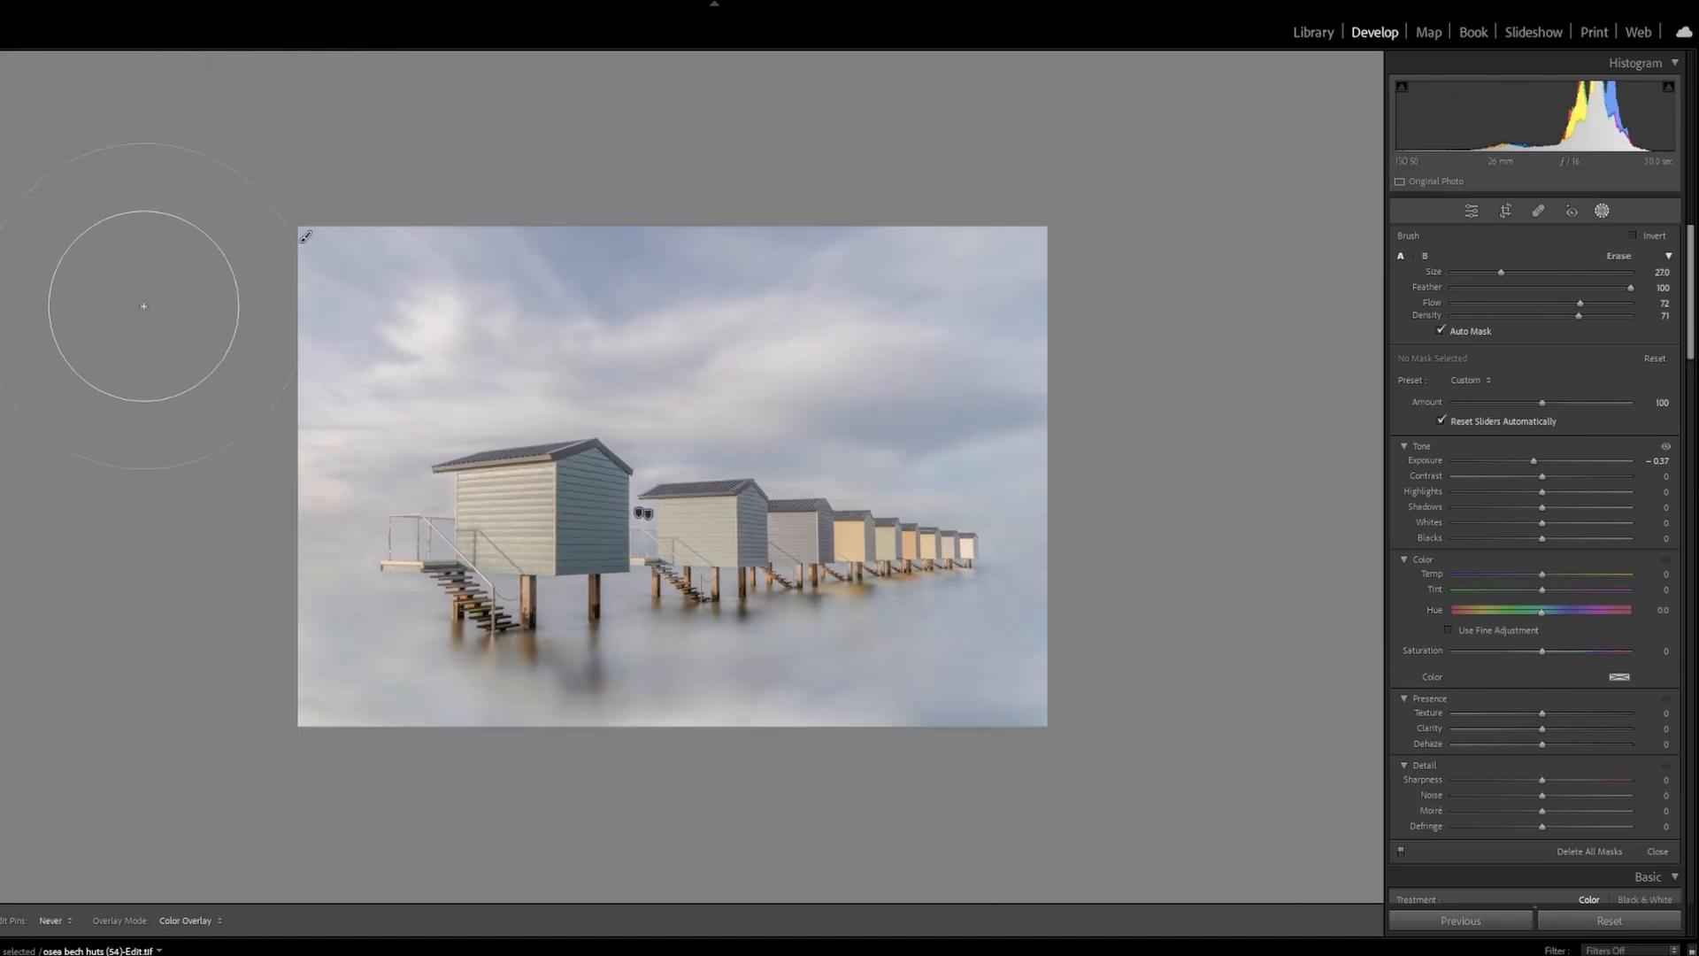
{"action": "key", "text": "h"}
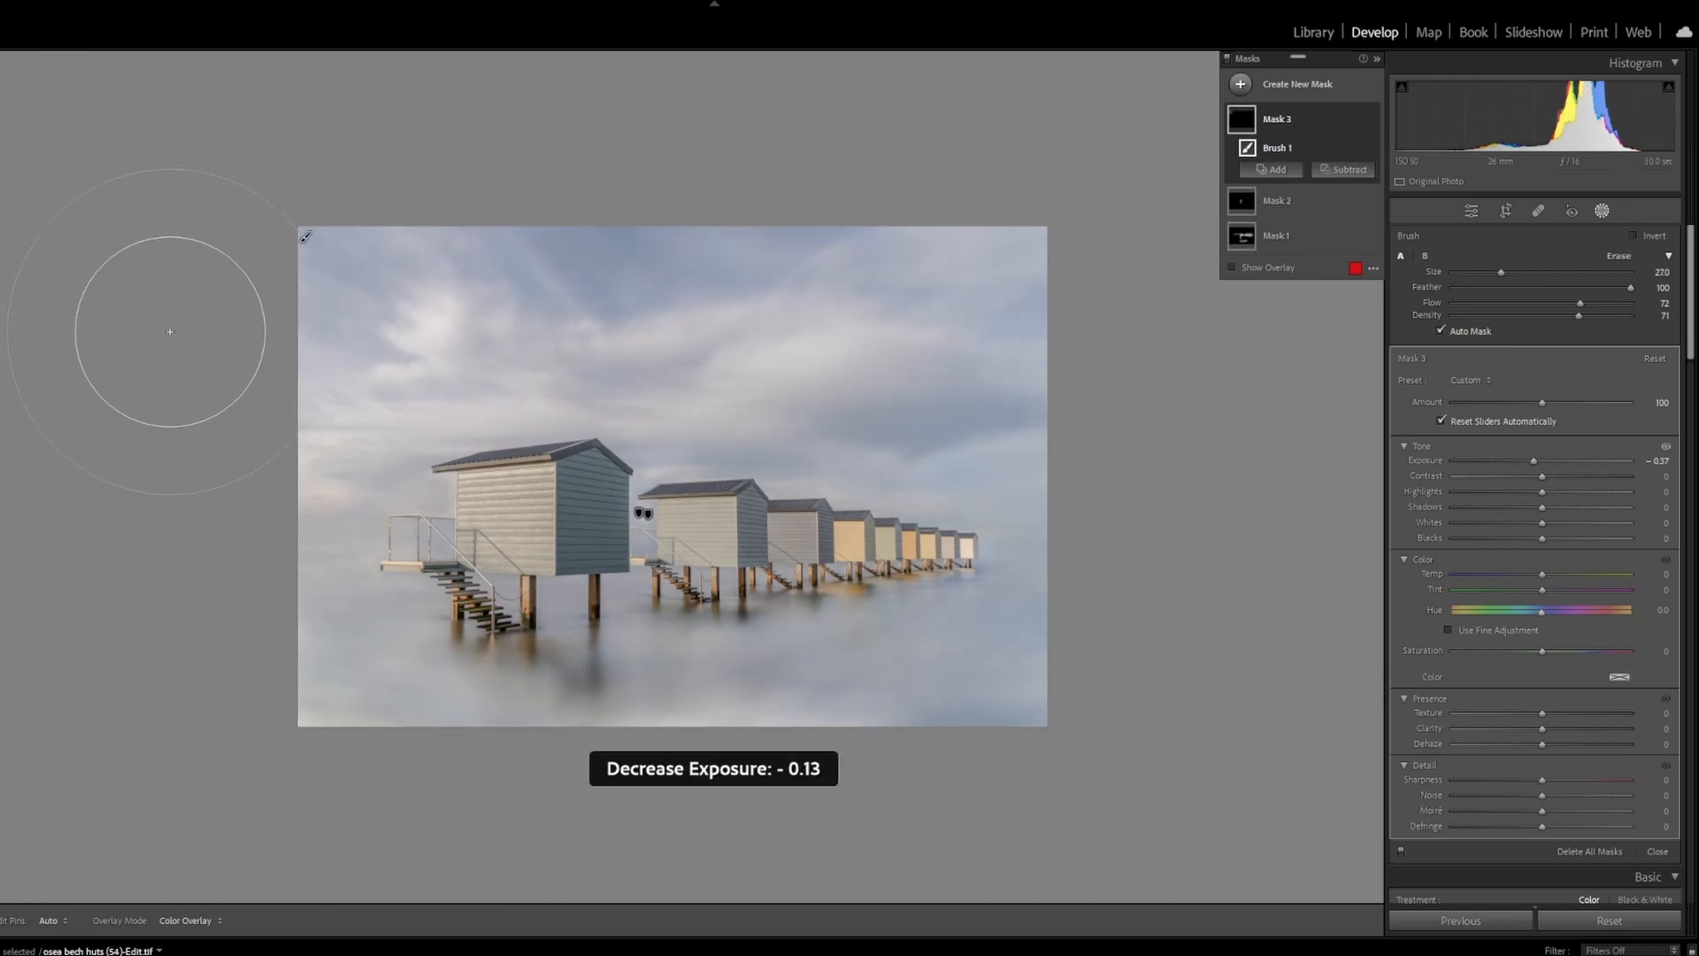
{"action": "scroll", "coordinate": [216, 348], "scroll_direction": "down", "scroll_amount": 2}
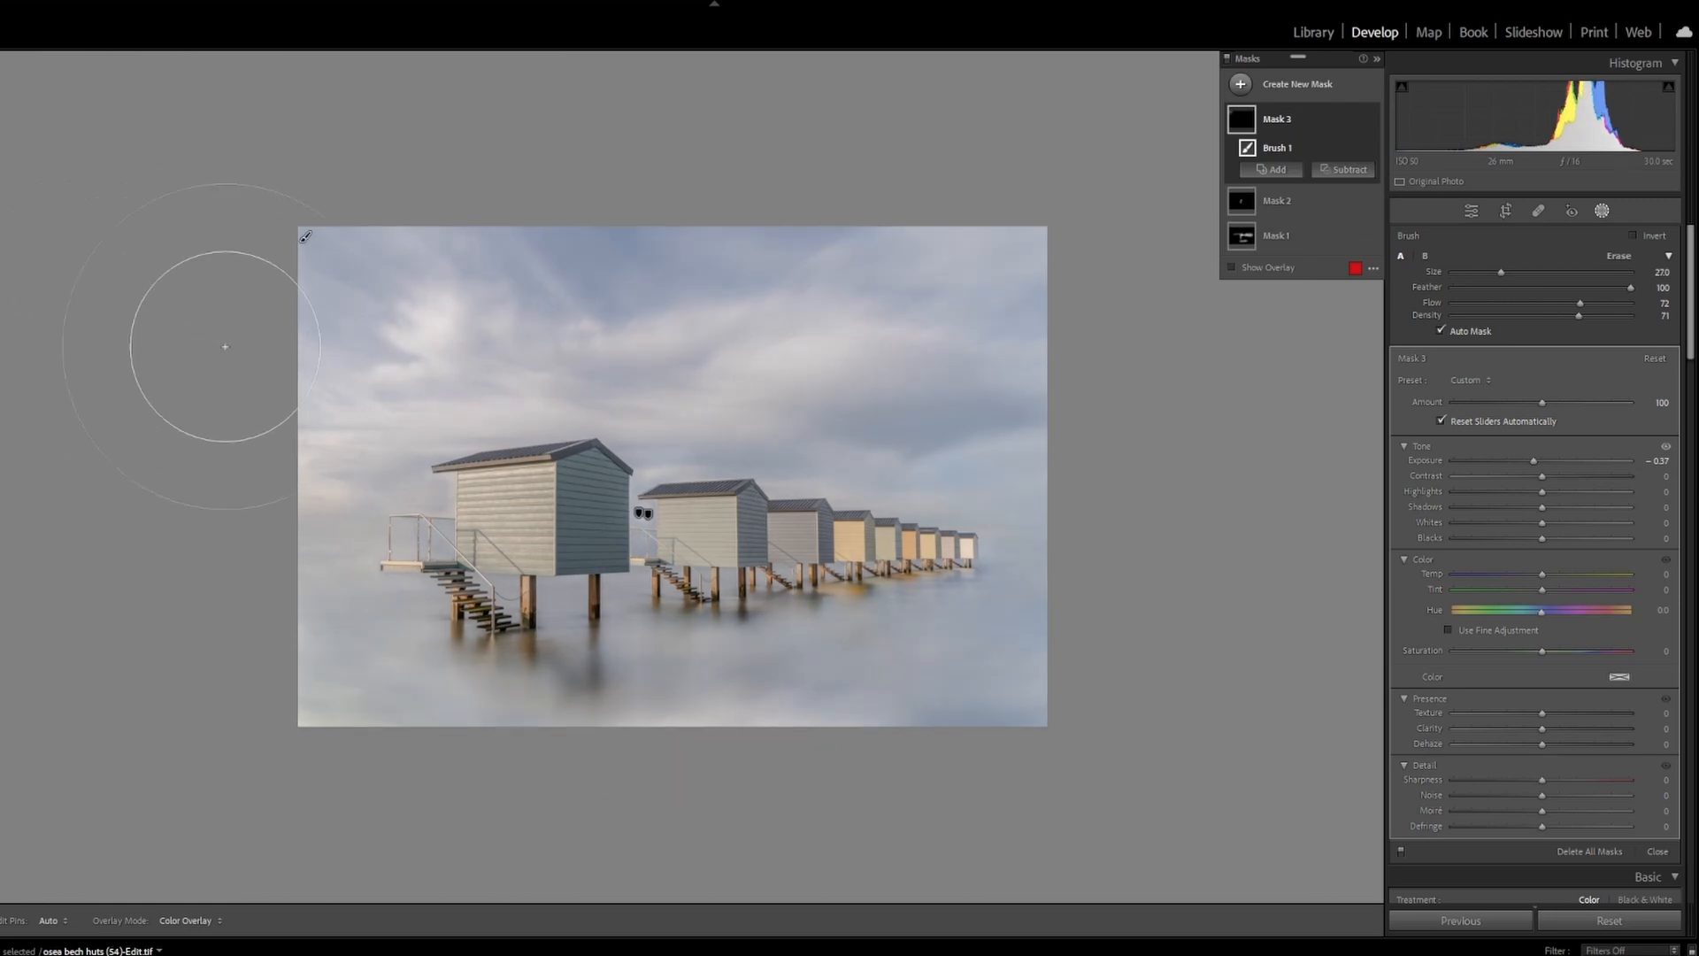
{"action": "scroll", "coordinate": [221, 350], "scroll_direction": "down", "scroll_amount": 6}
{"action": "key", "text": "h"}
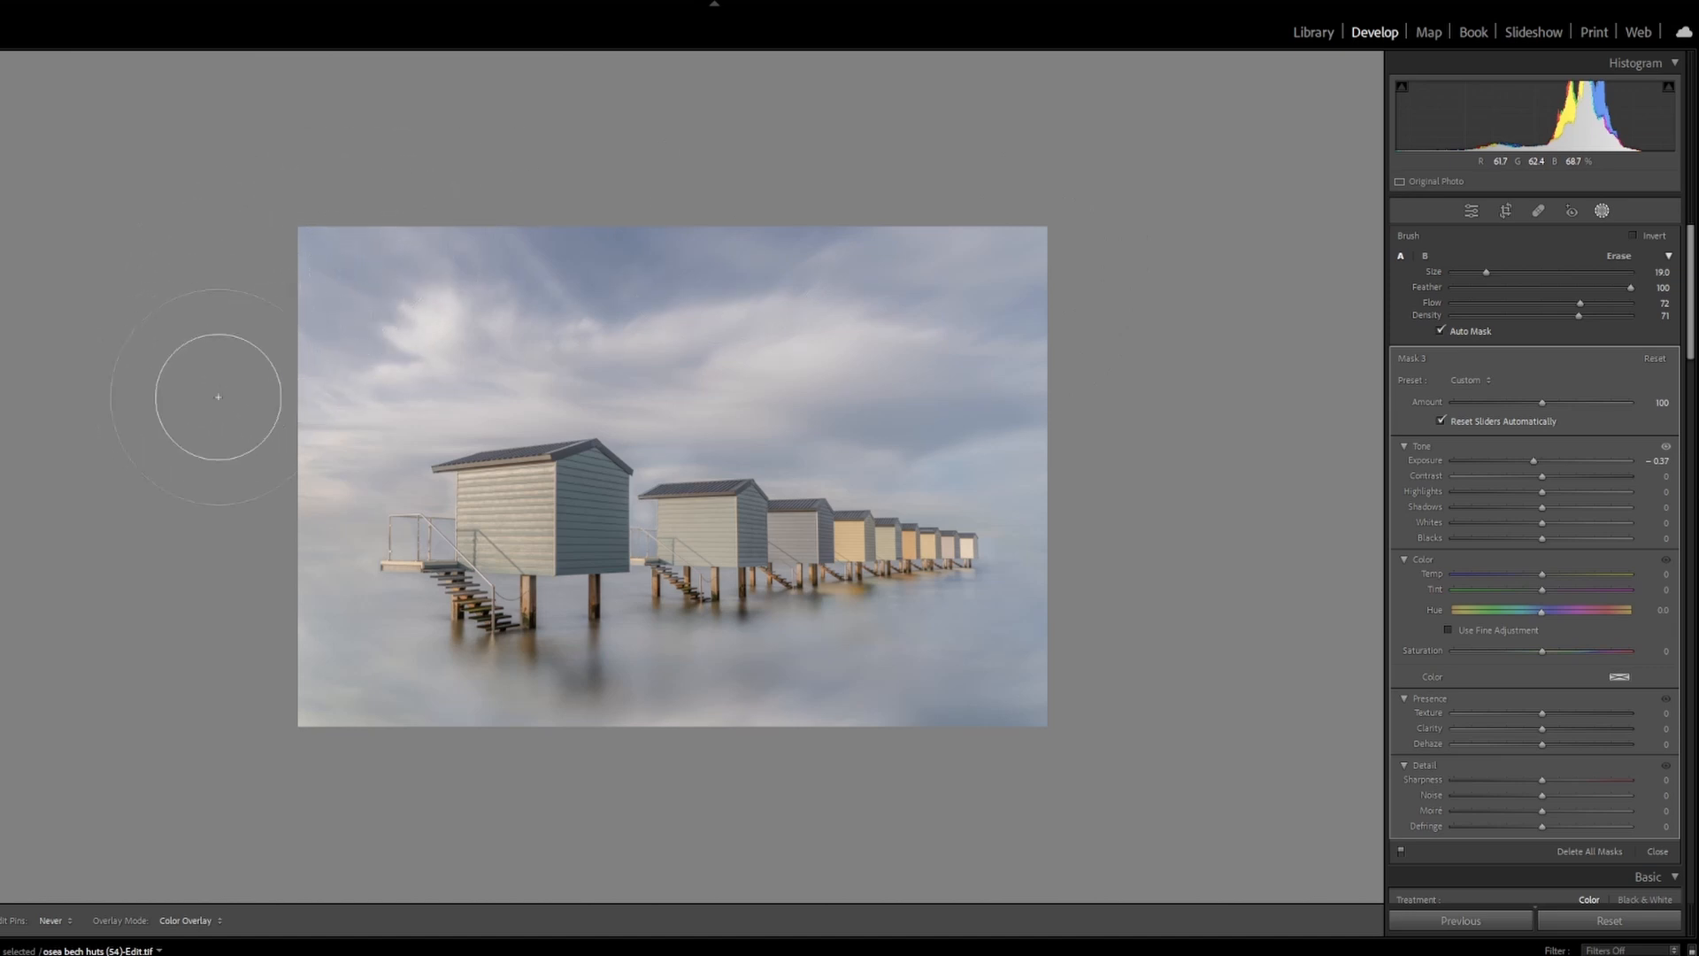
{"action": "key", "text": "h"}
{"action": "mouse_move", "coordinate": [1018, 717]}
{"action": "left_mouse_down"}
{"action": "mouse_move", "coordinate": [761, 771]}
{"action": "mouse_move", "coordinate": [914, 773]}
{"action": "mouse_move", "coordinate": [1111, 716]}
{"action": "left_mouse_up"}
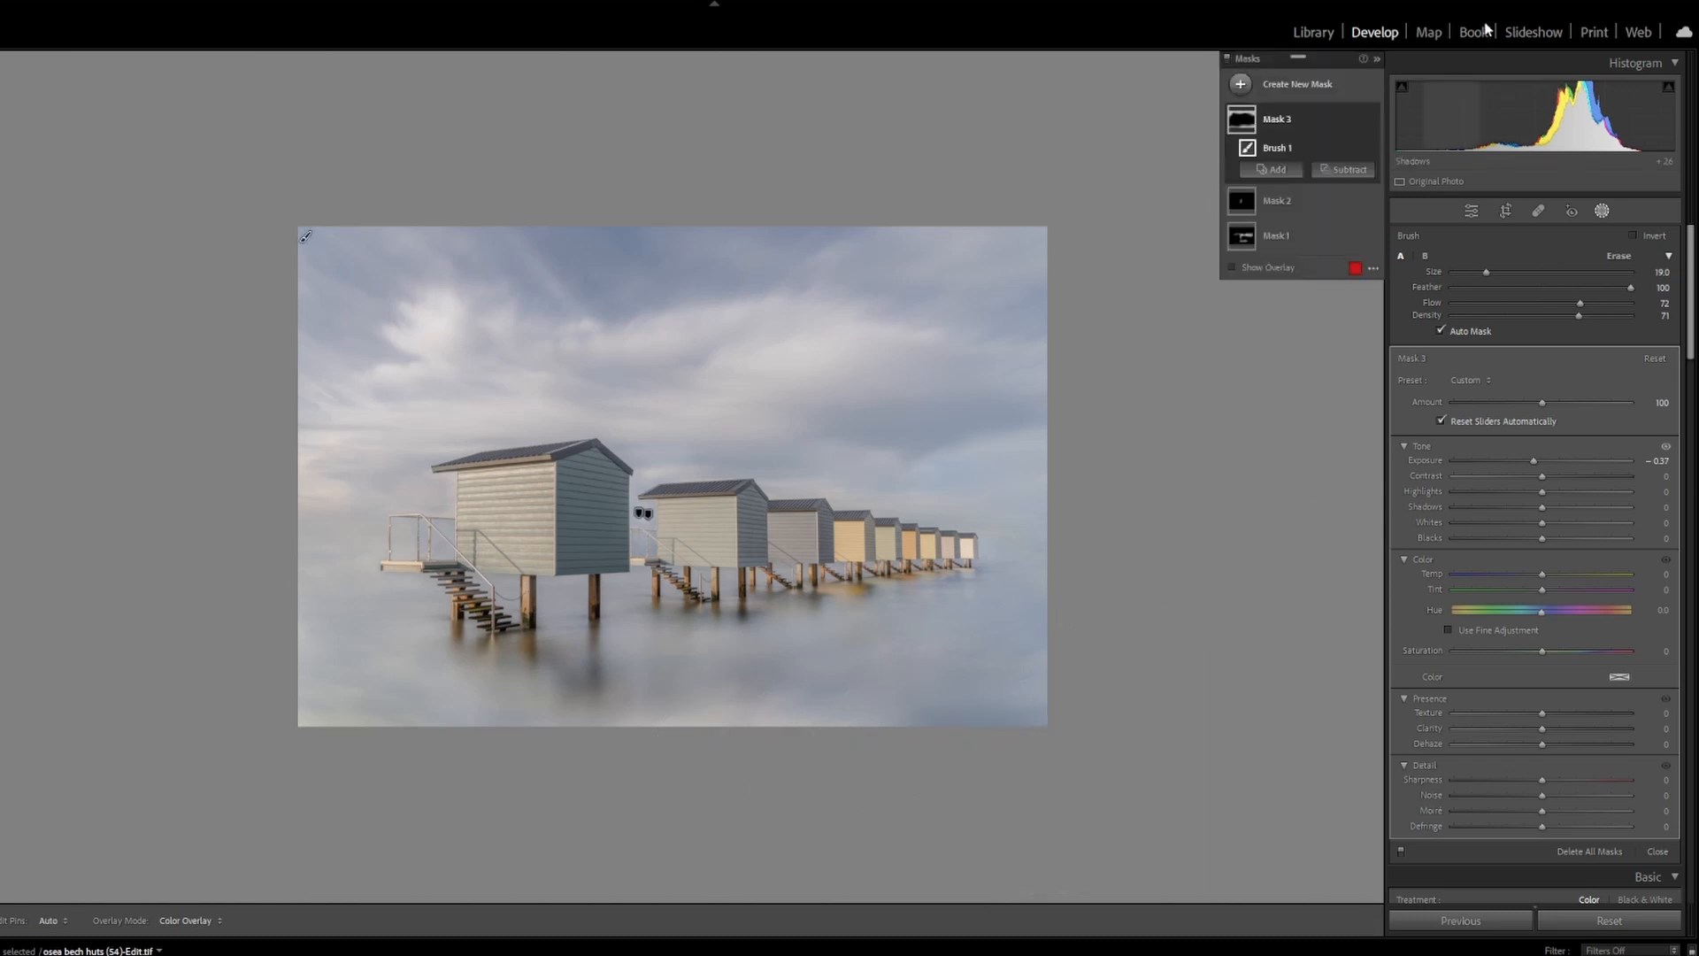
{"action": "left_click", "coordinate": [1601, 210]}
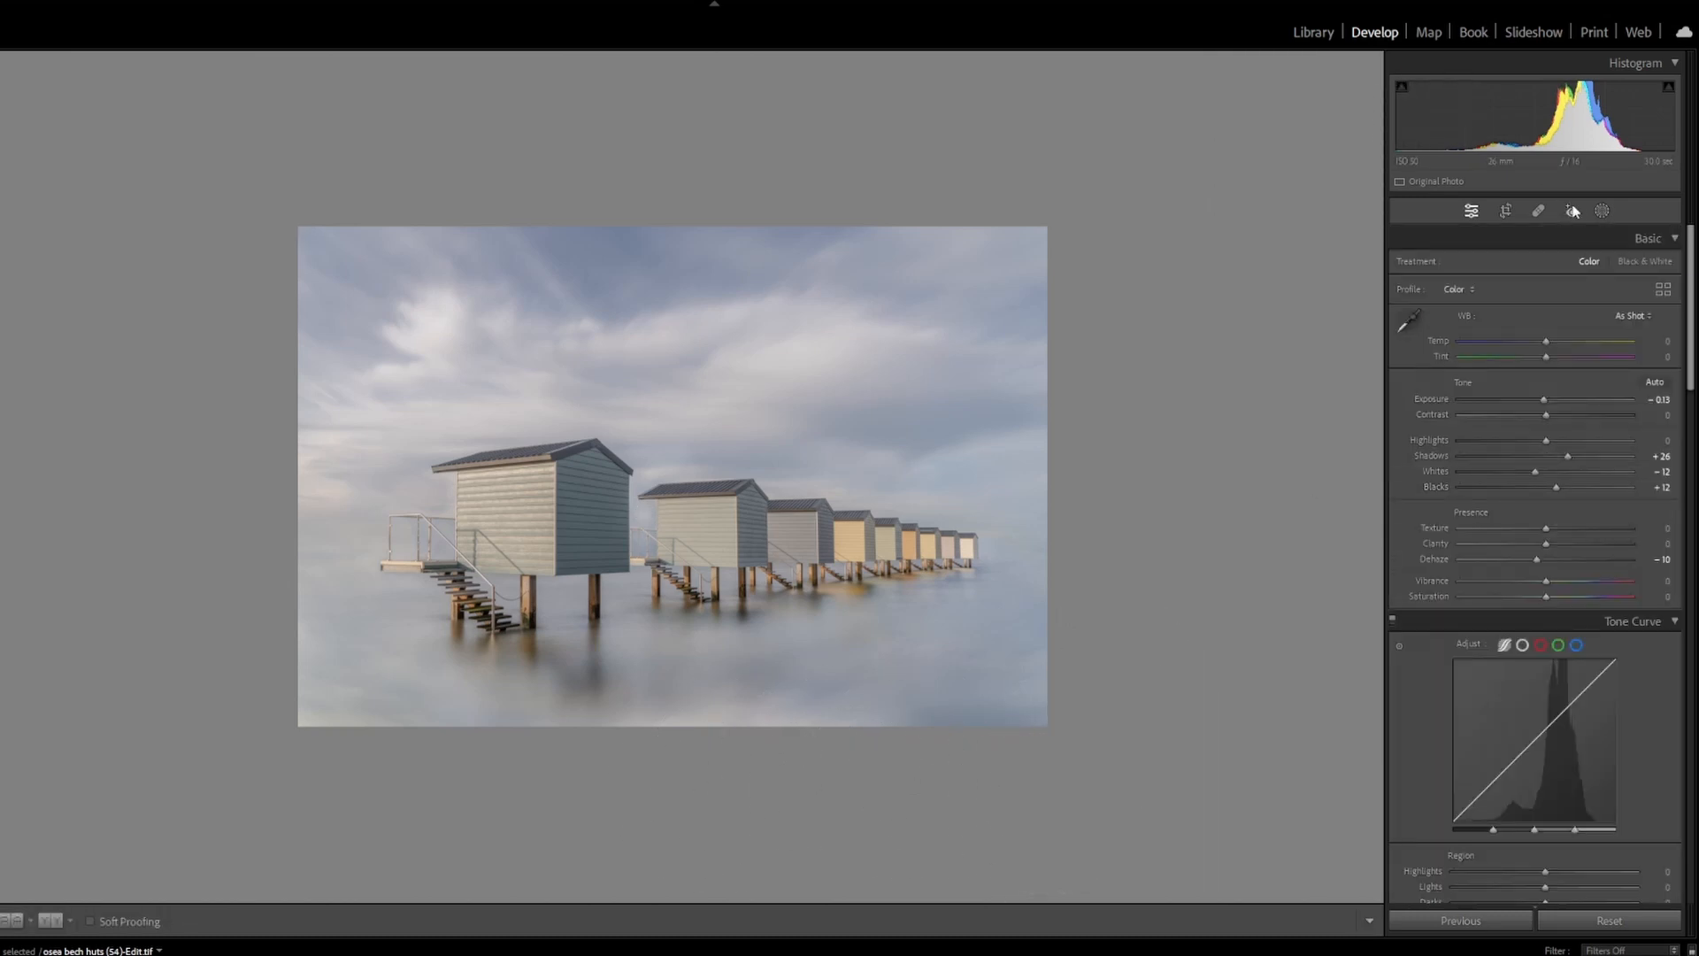
{"action": "left_click", "coordinate": [1602, 210]}
{"action": "left_click", "coordinate": [1309, 86]}
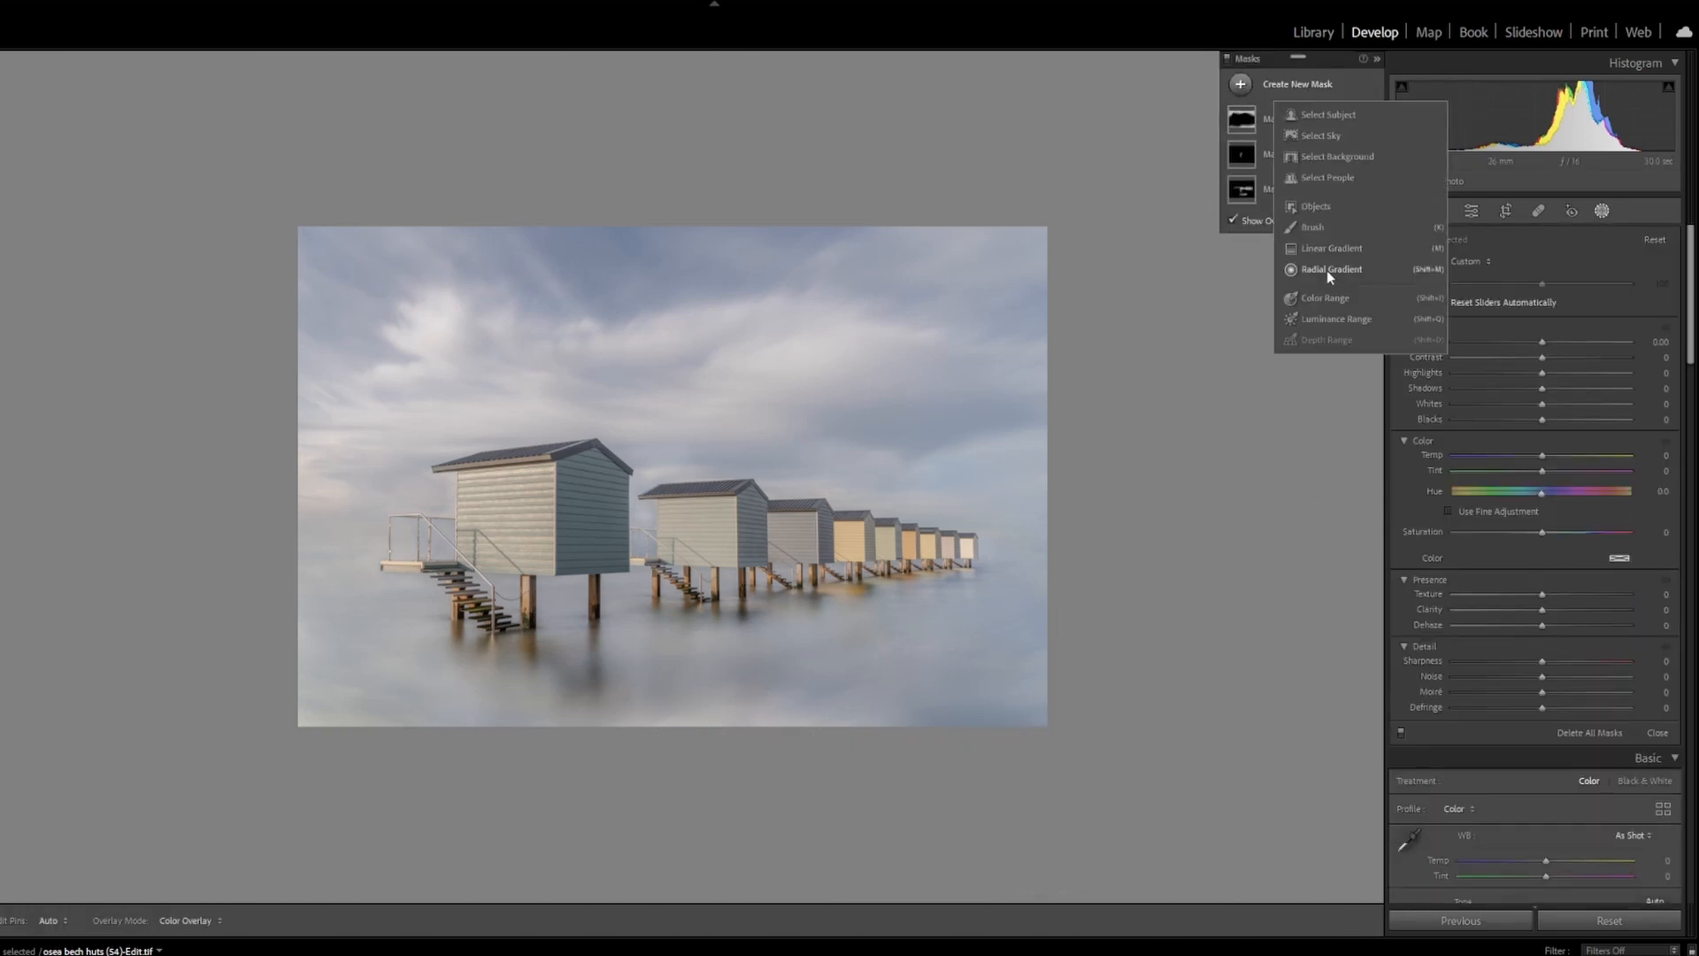
{"action": "left_click", "coordinate": [1314, 267]}
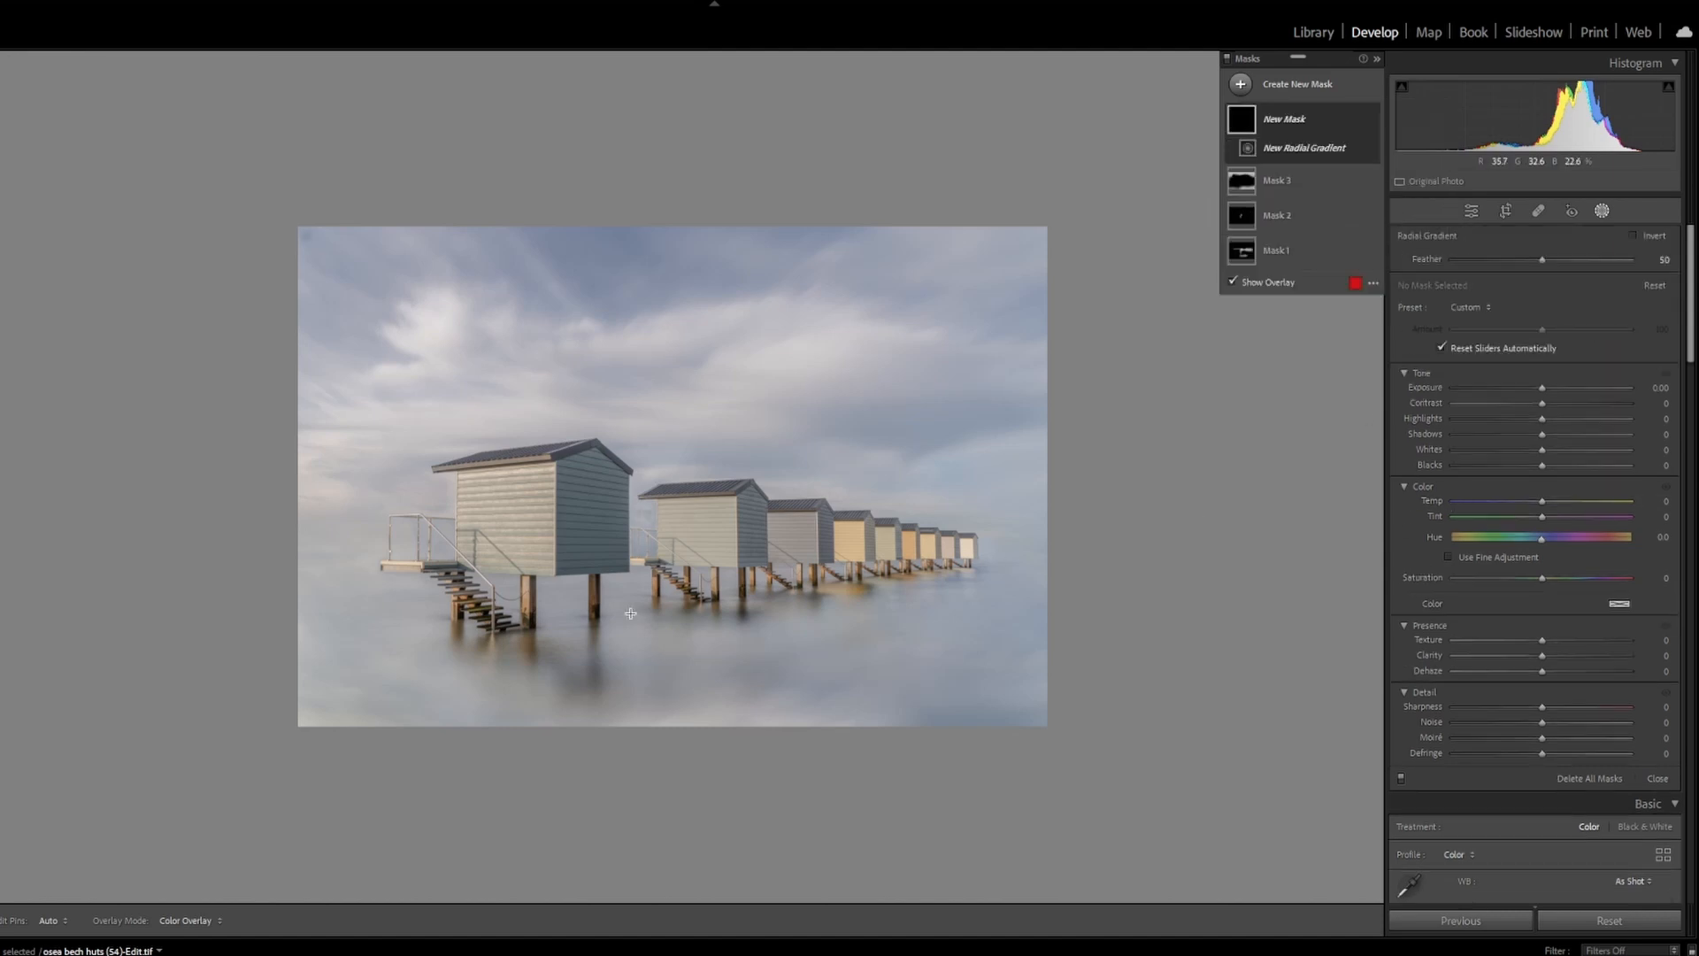
- Create a brush mask with Texture at 28 and paint over the row of huts with a size 8 brush
{"action": "left_click", "coordinate": [1294, 87]}
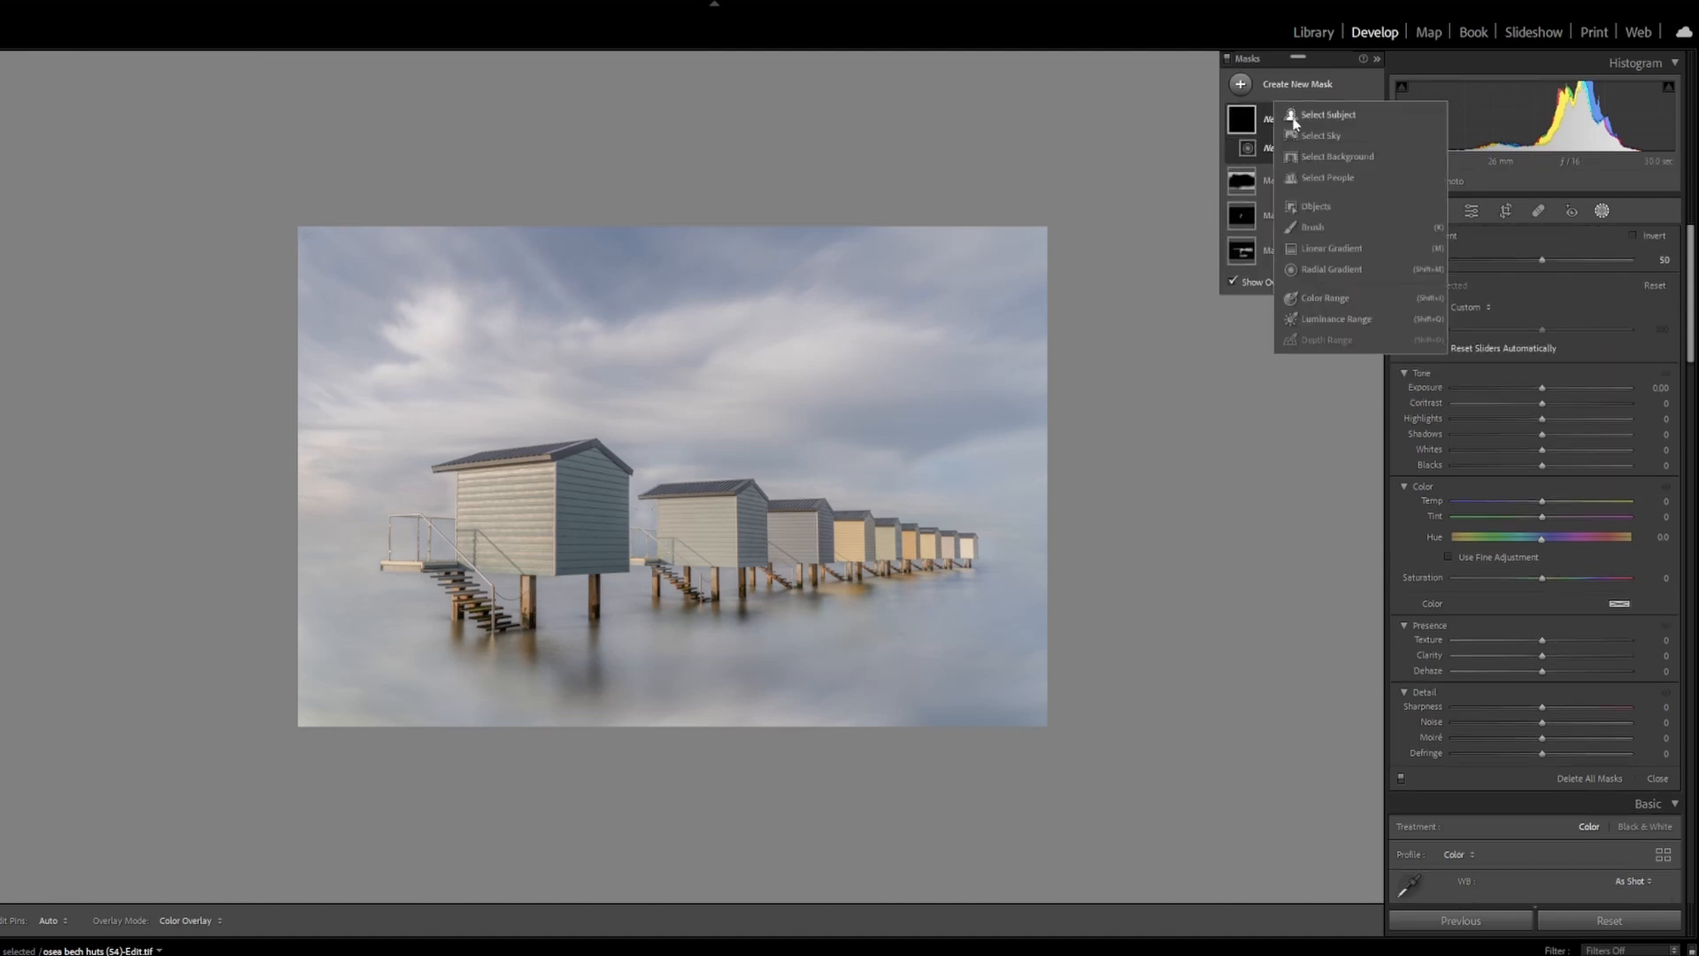
{"action": "left_click", "coordinate": [1305, 227]}
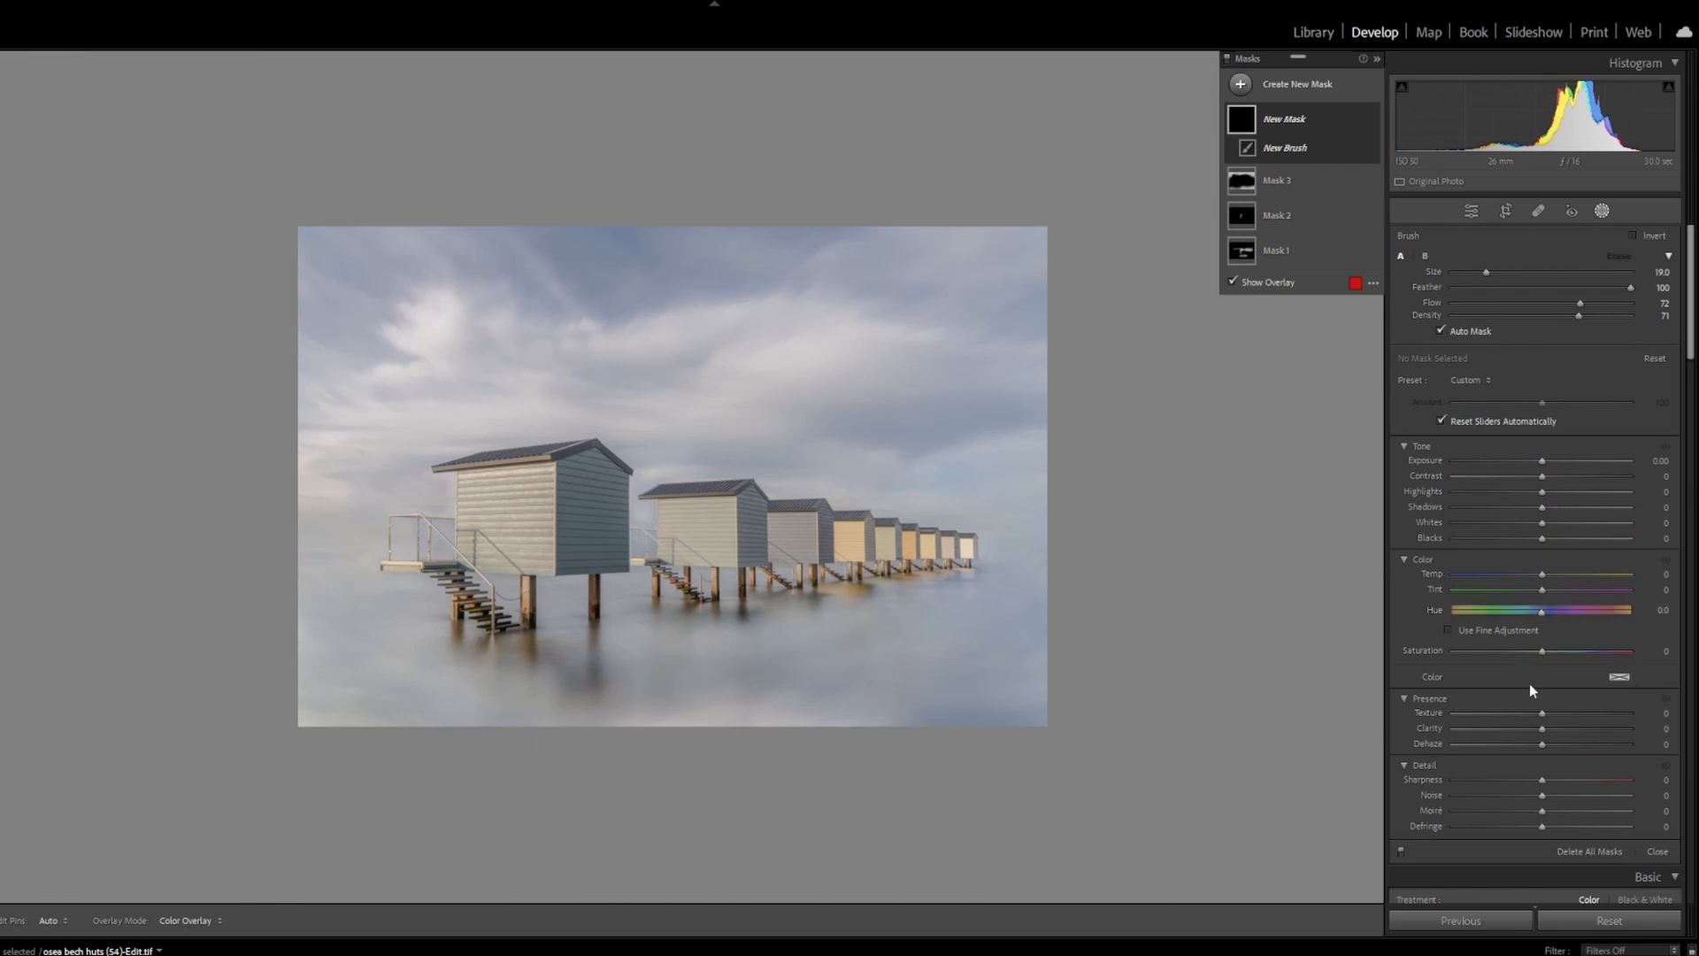
{"action": "left_click_drag", "start_coordinate": [1539, 712], "coordinate": [1567, 718]}
{"action": "scroll", "coordinate": [510, 513], "scroll_direction": "down", "scroll_amount": 4}
{"action": "scroll", "coordinate": [504, 509], "scroll_direction": "down", "scroll_amount": 3}
{"action": "key", "text": "h"}
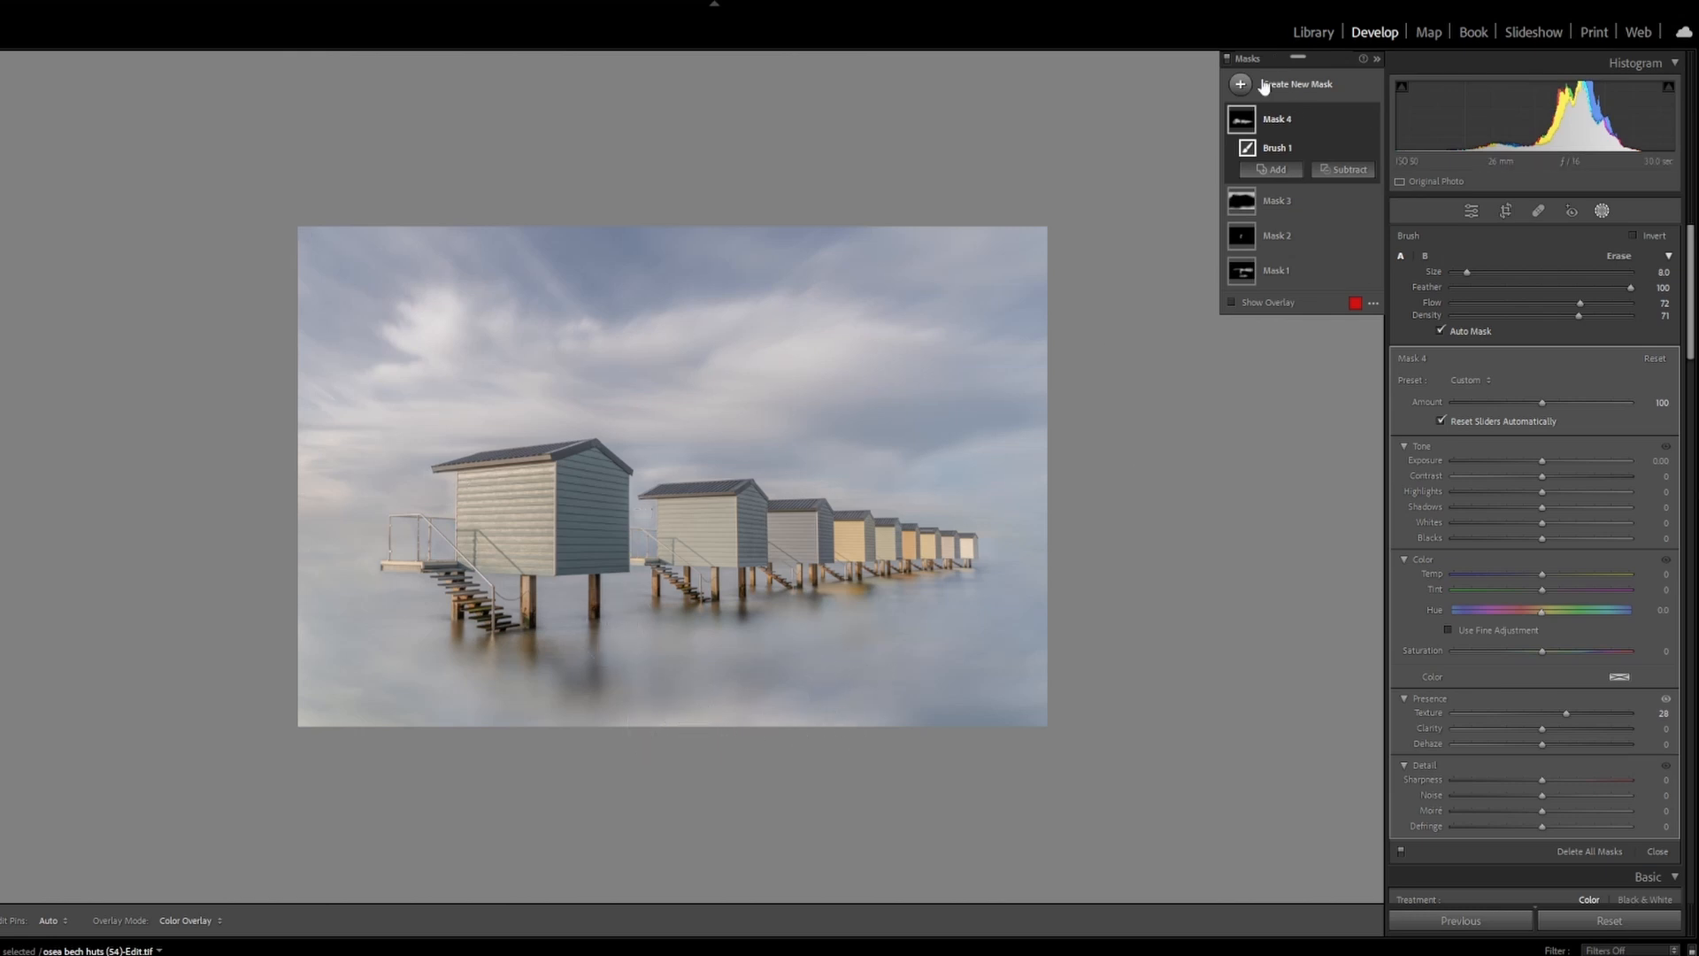
- Create a brush mask with Exposure at -0.55 and paint along the photo's lower edge with a size 13 brush
{"action": "left_click", "coordinate": [1299, 92]}
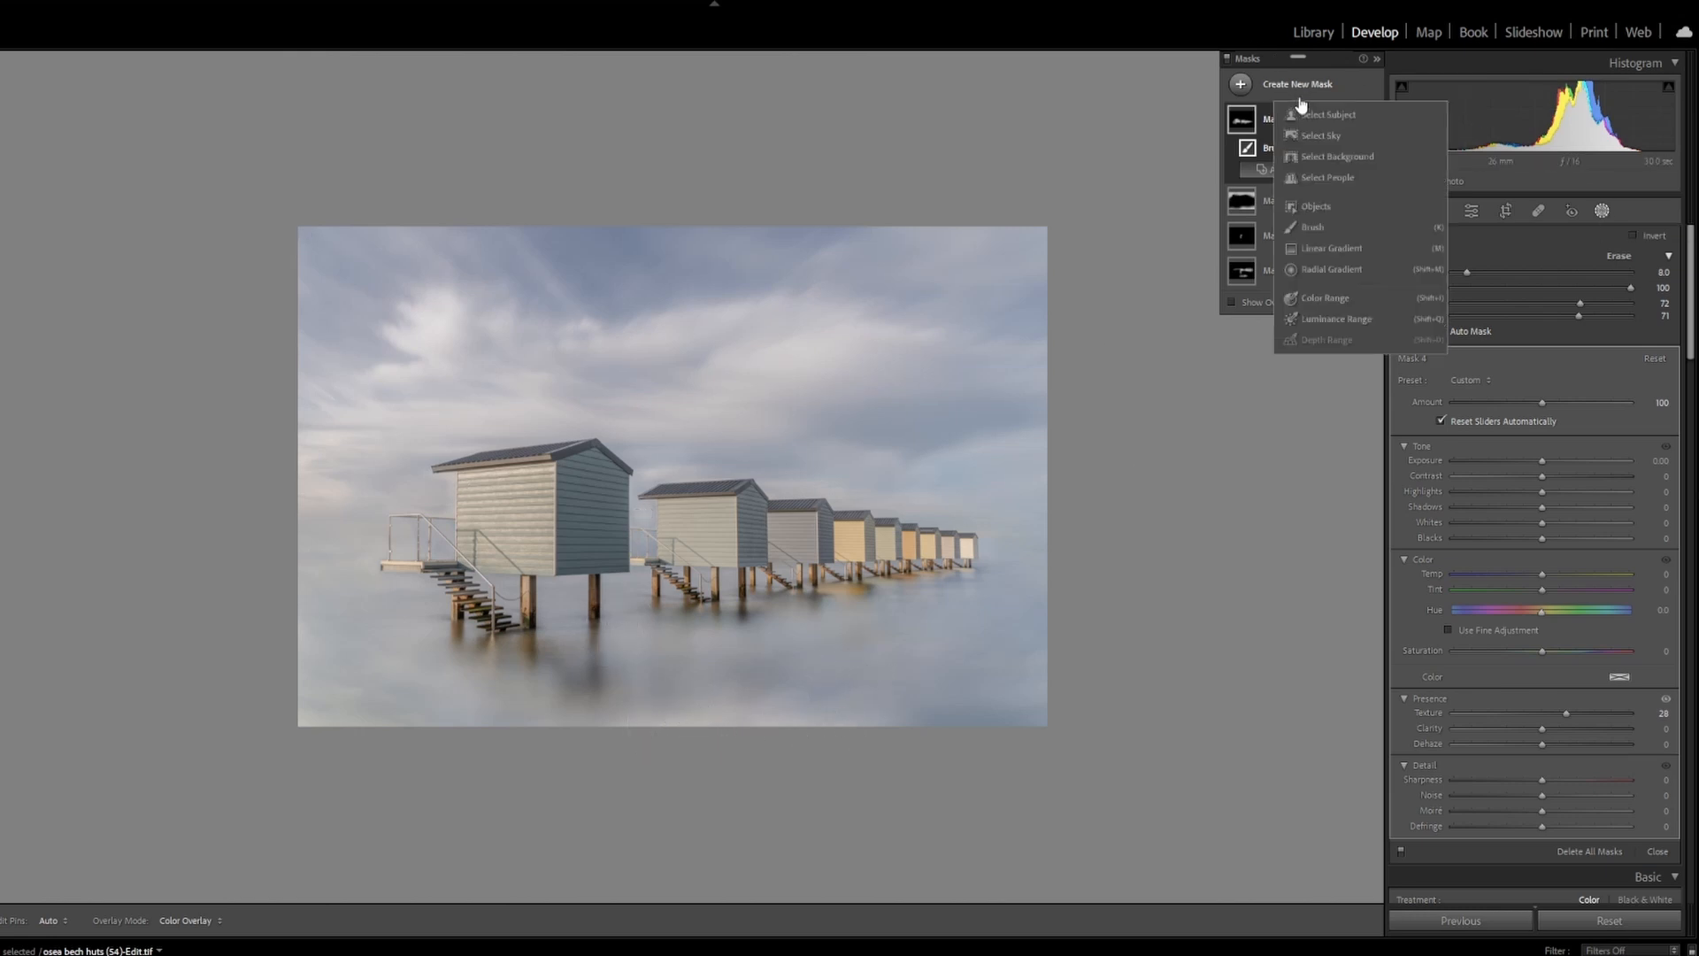
{"action": "left_click", "coordinate": [1313, 225]}
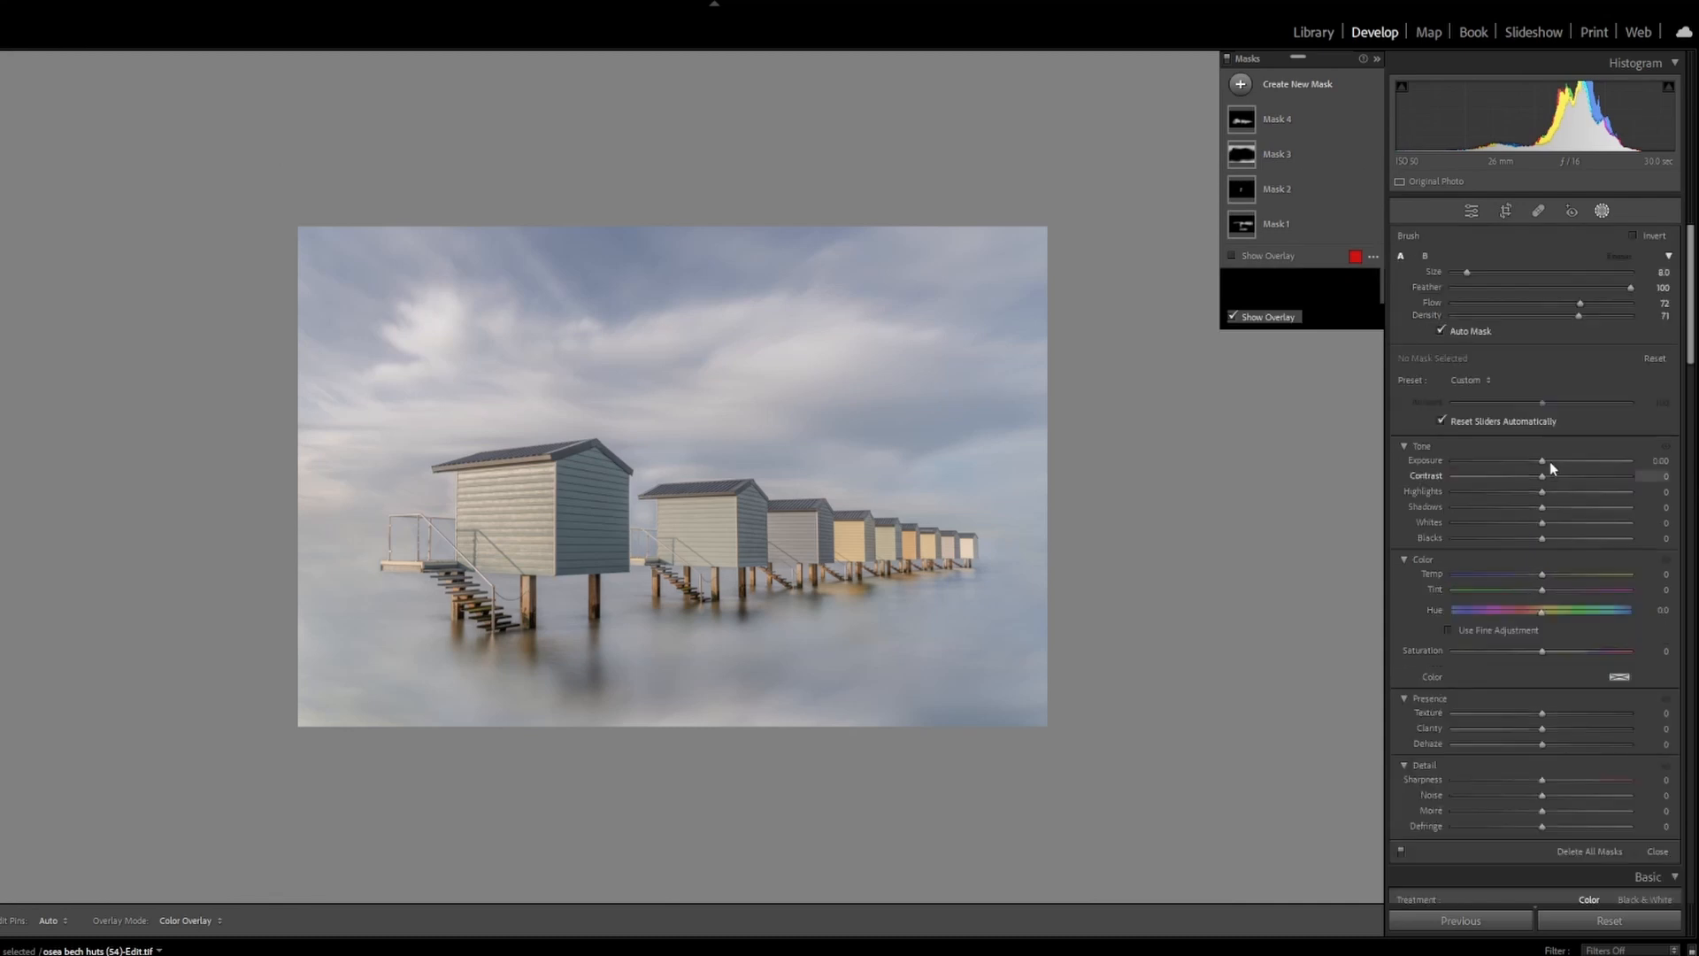
{"action": "left_click_drag", "start_coordinate": [1541, 466], "coordinate": [1539, 466]}
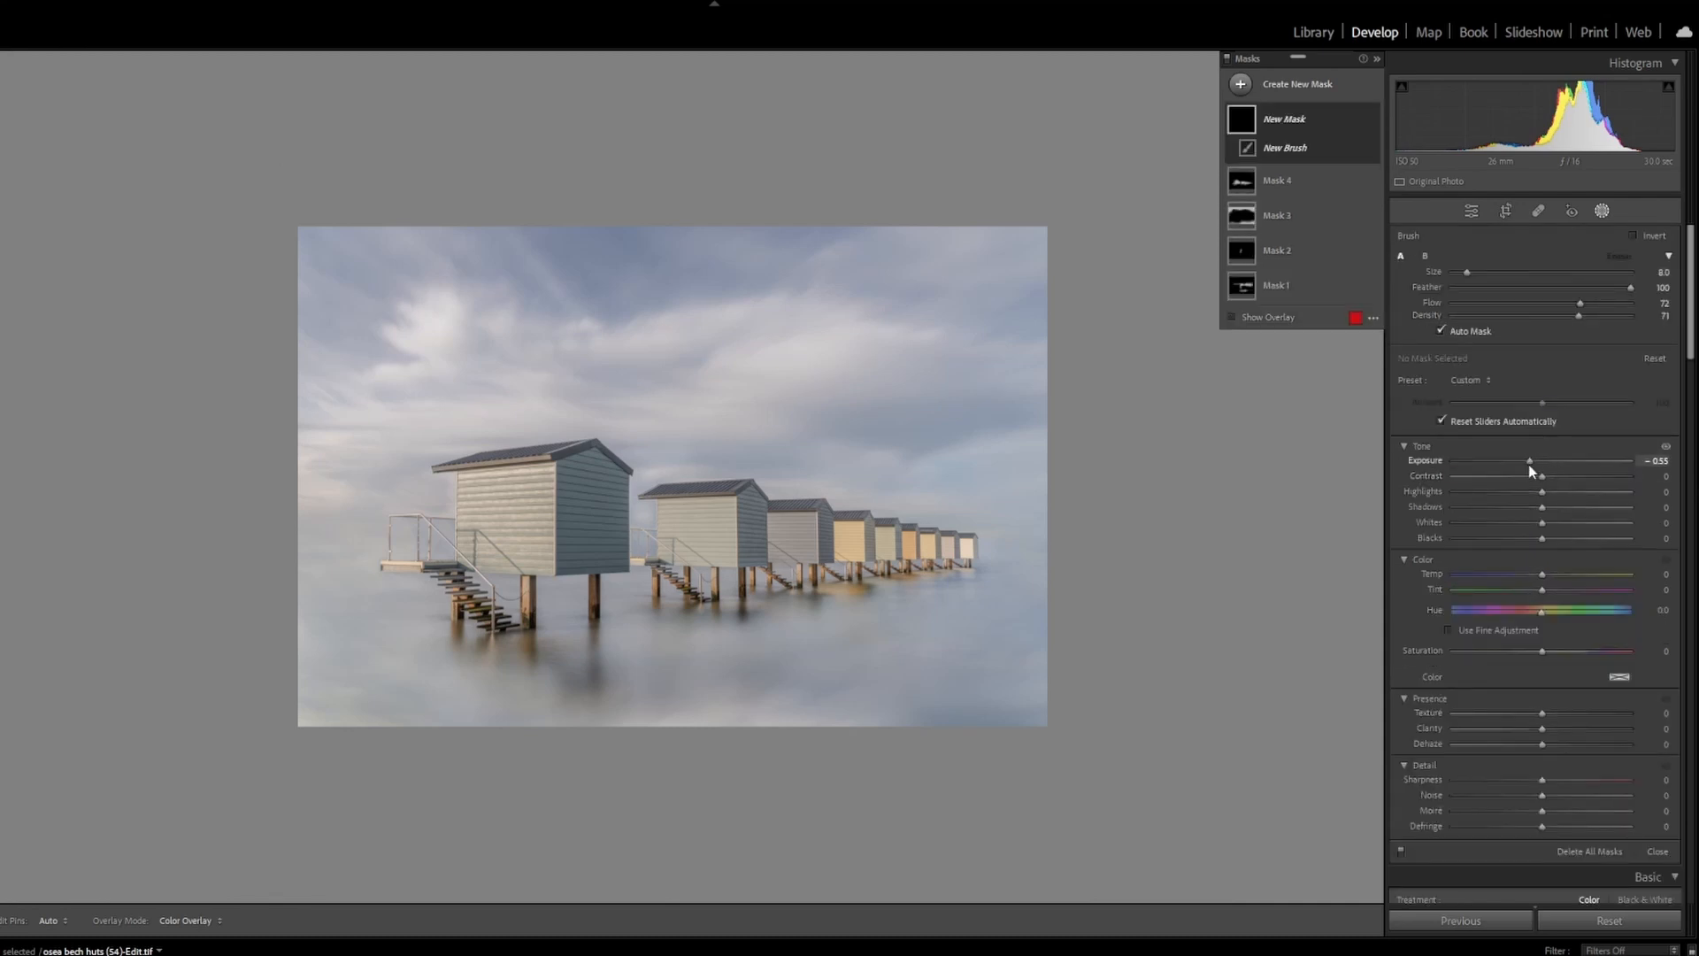
{"action": "scroll", "coordinate": [695, 719], "scroll_direction": "up", "scroll_amount": 5}
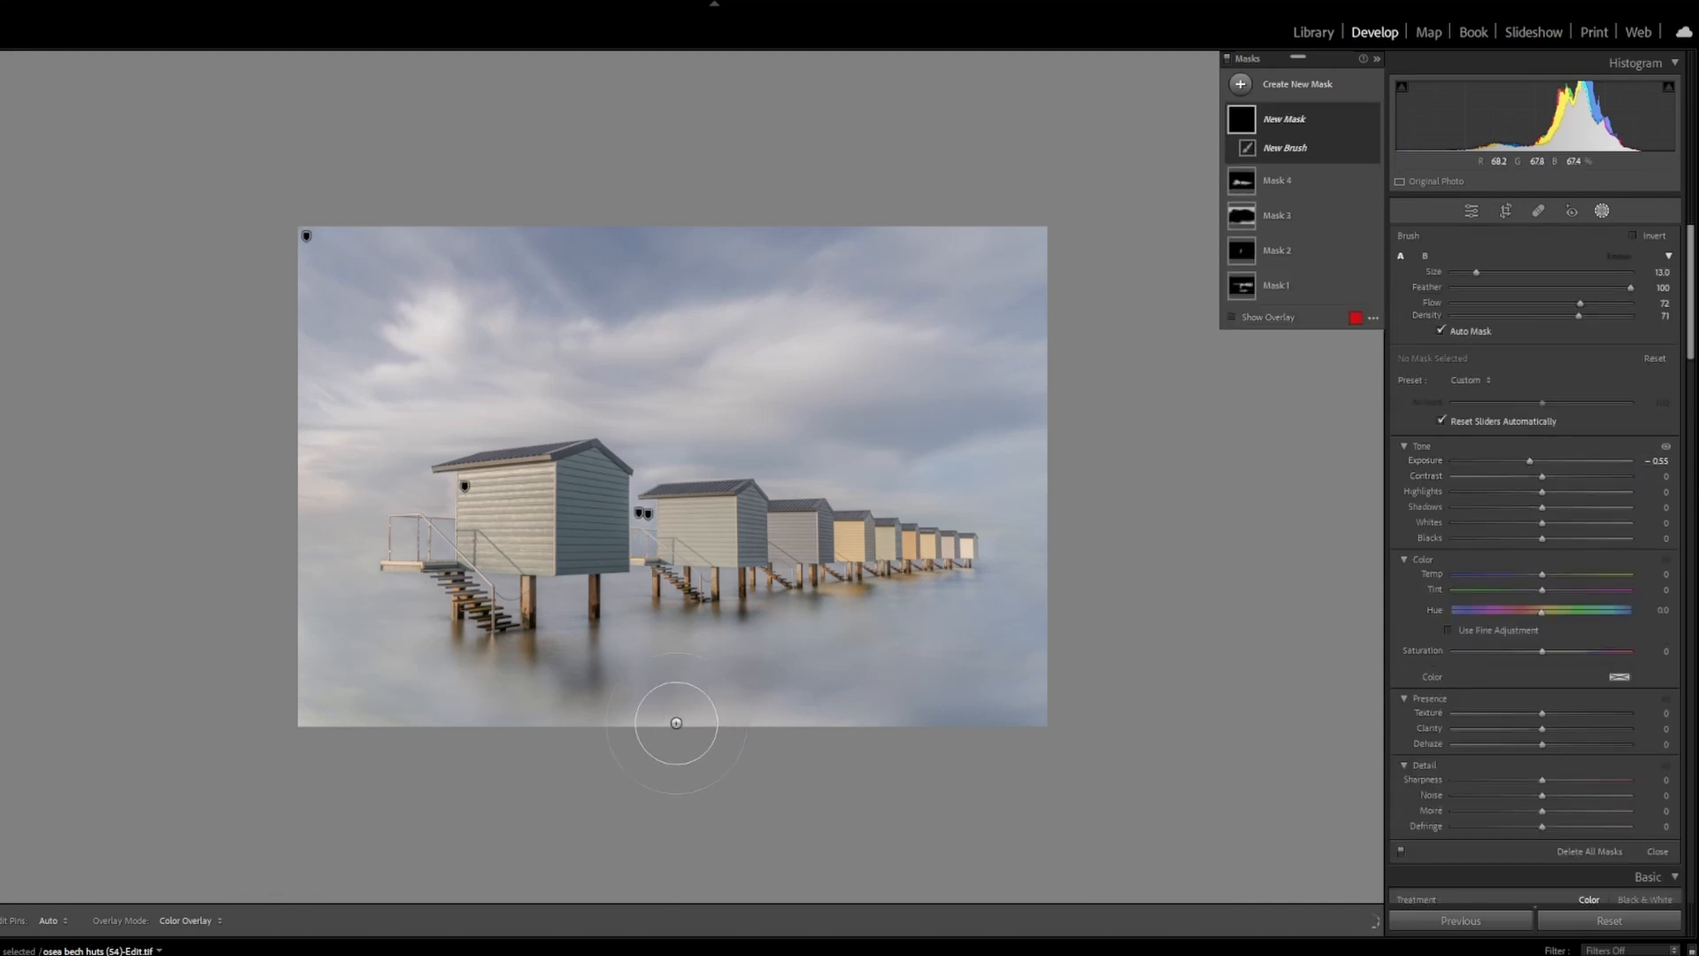
{"action": "mouse_move", "coordinate": [649, 727]}
{"action": "left_mouse_down"}
{"action": "mouse_move", "coordinate": [831, 708]}
{"action": "mouse_move", "coordinate": [874, 722]}
{"action": "mouse_move", "coordinate": [542, 737]}
{"action": "mouse_move", "coordinate": [815, 743]}
{"action": "left_mouse_up"}
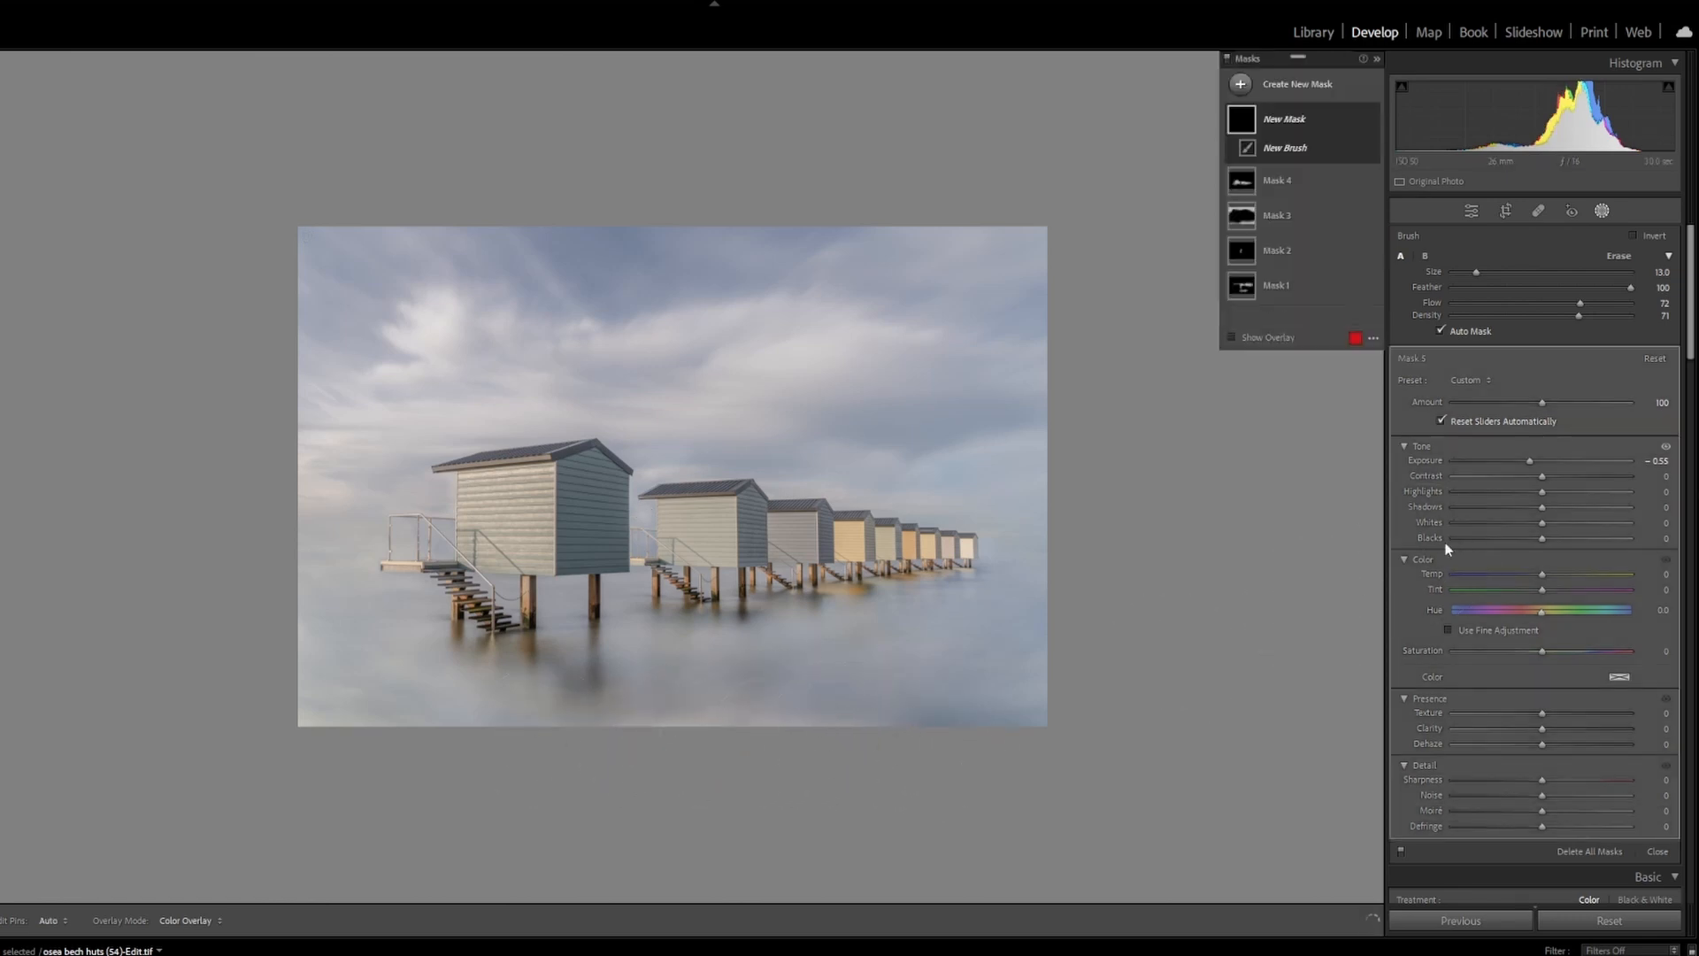
- Set the lower-edge mask's Whites to -31 and its Exposure to -0.37
{"action": "left_click", "coordinate": [1538, 528]}
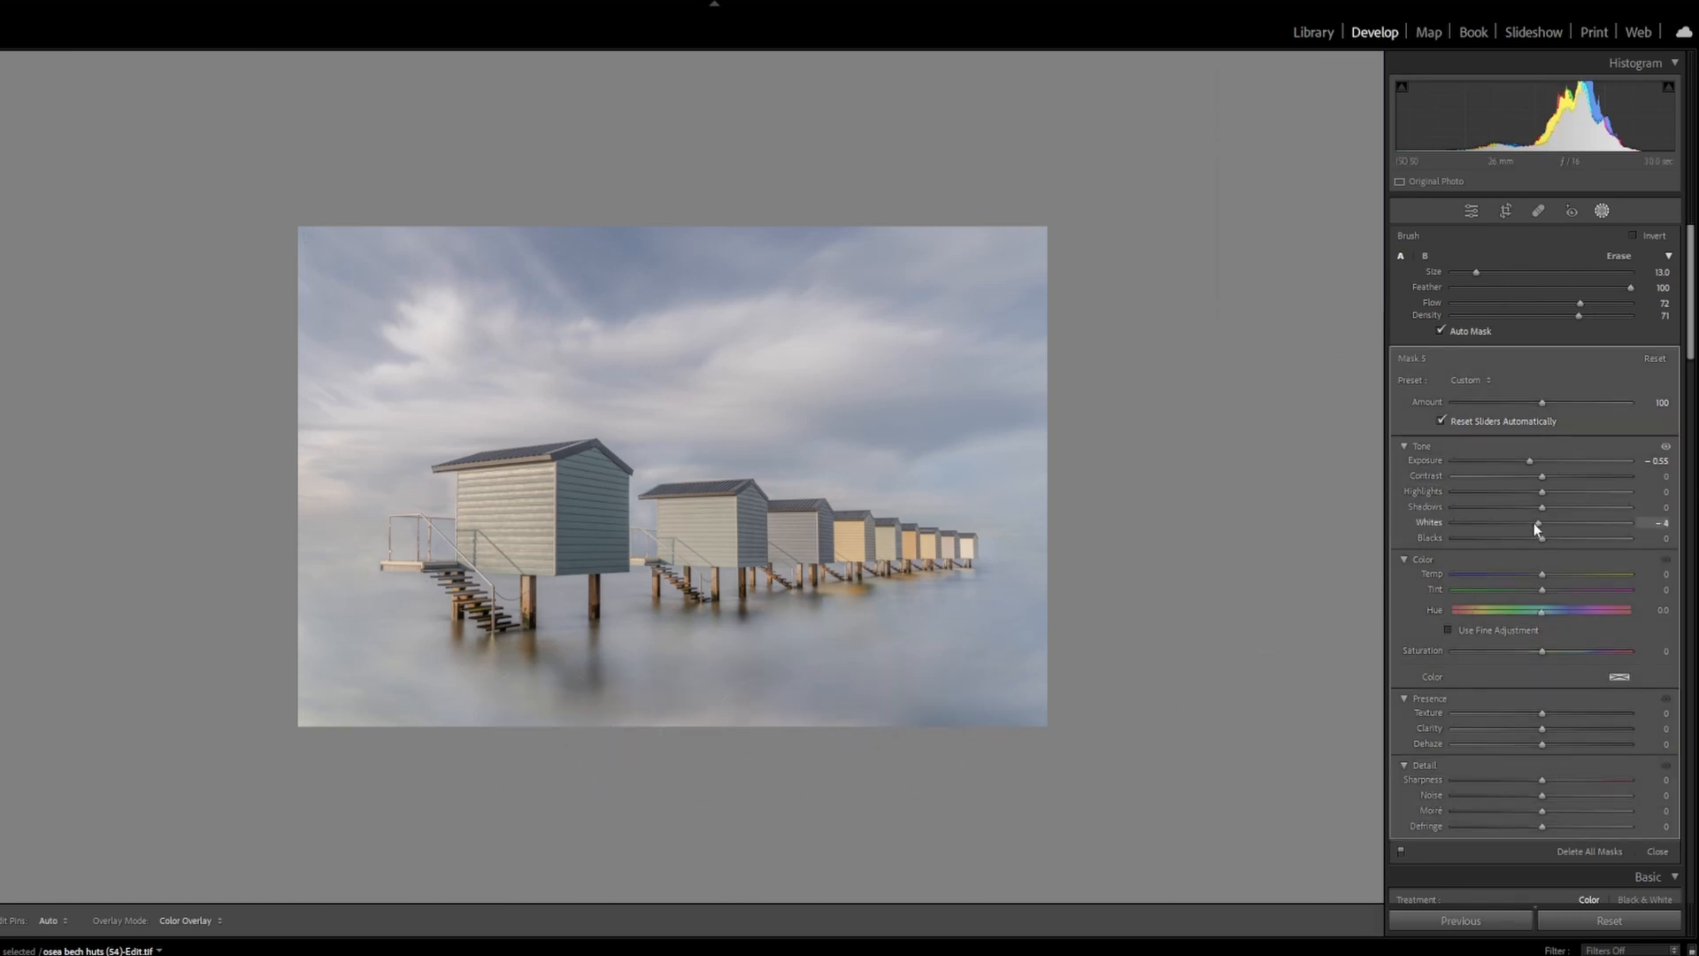
{"action": "left_click_drag", "start_coordinate": [1519, 530], "coordinate": [1512, 529]}
{"action": "left_click_drag", "start_coordinate": [1533, 461], "coordinate": [1552, 460]}
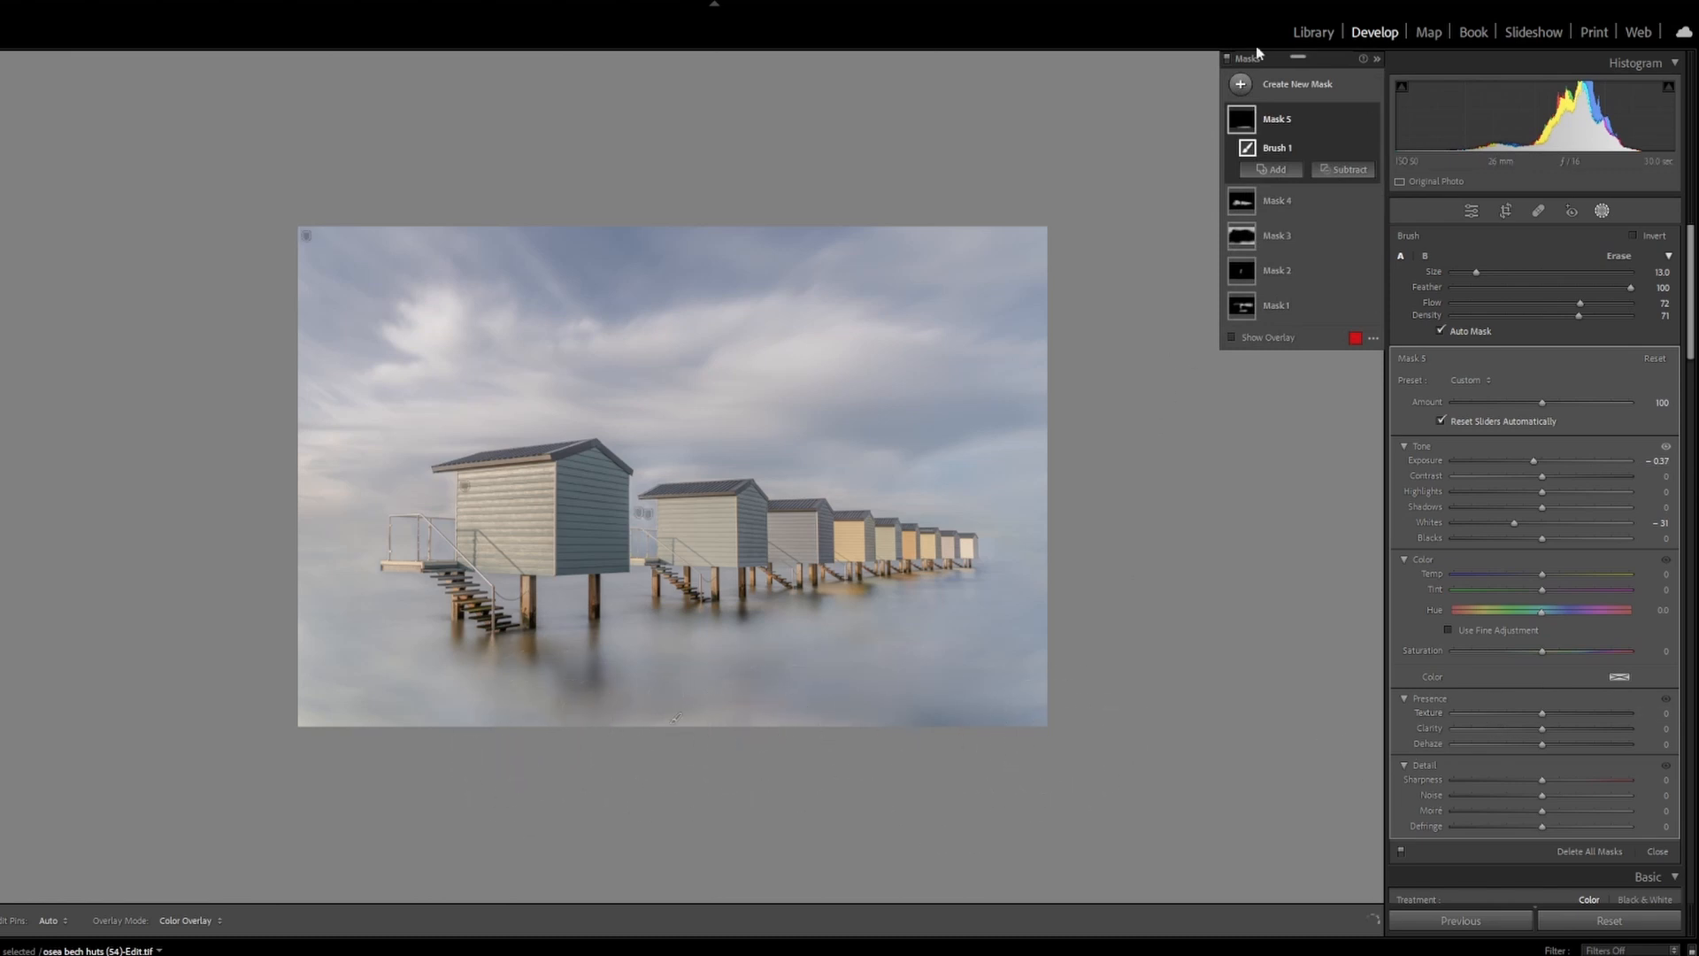
- Crop a thin strip of water off the photo's lower edge
{"action": "left_click", "coordinate": [1505, 210]}
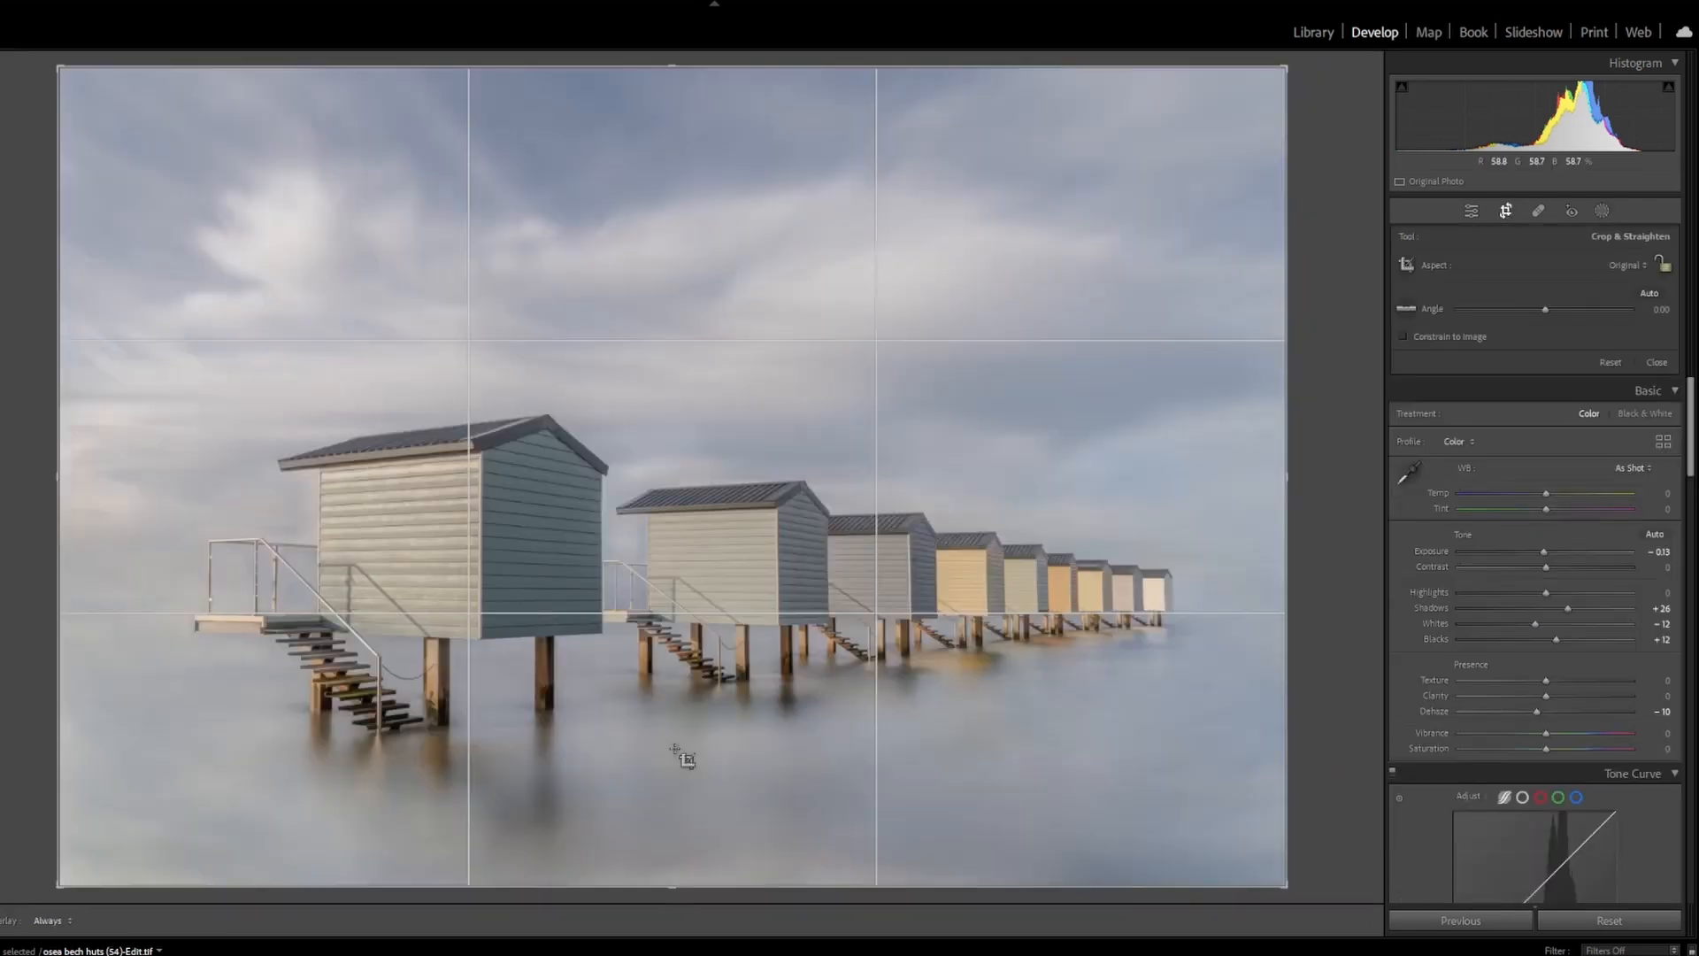
{"action": "left_click_drag", "start_coordinate": [670, 888], "coordinate": [669, 876]}
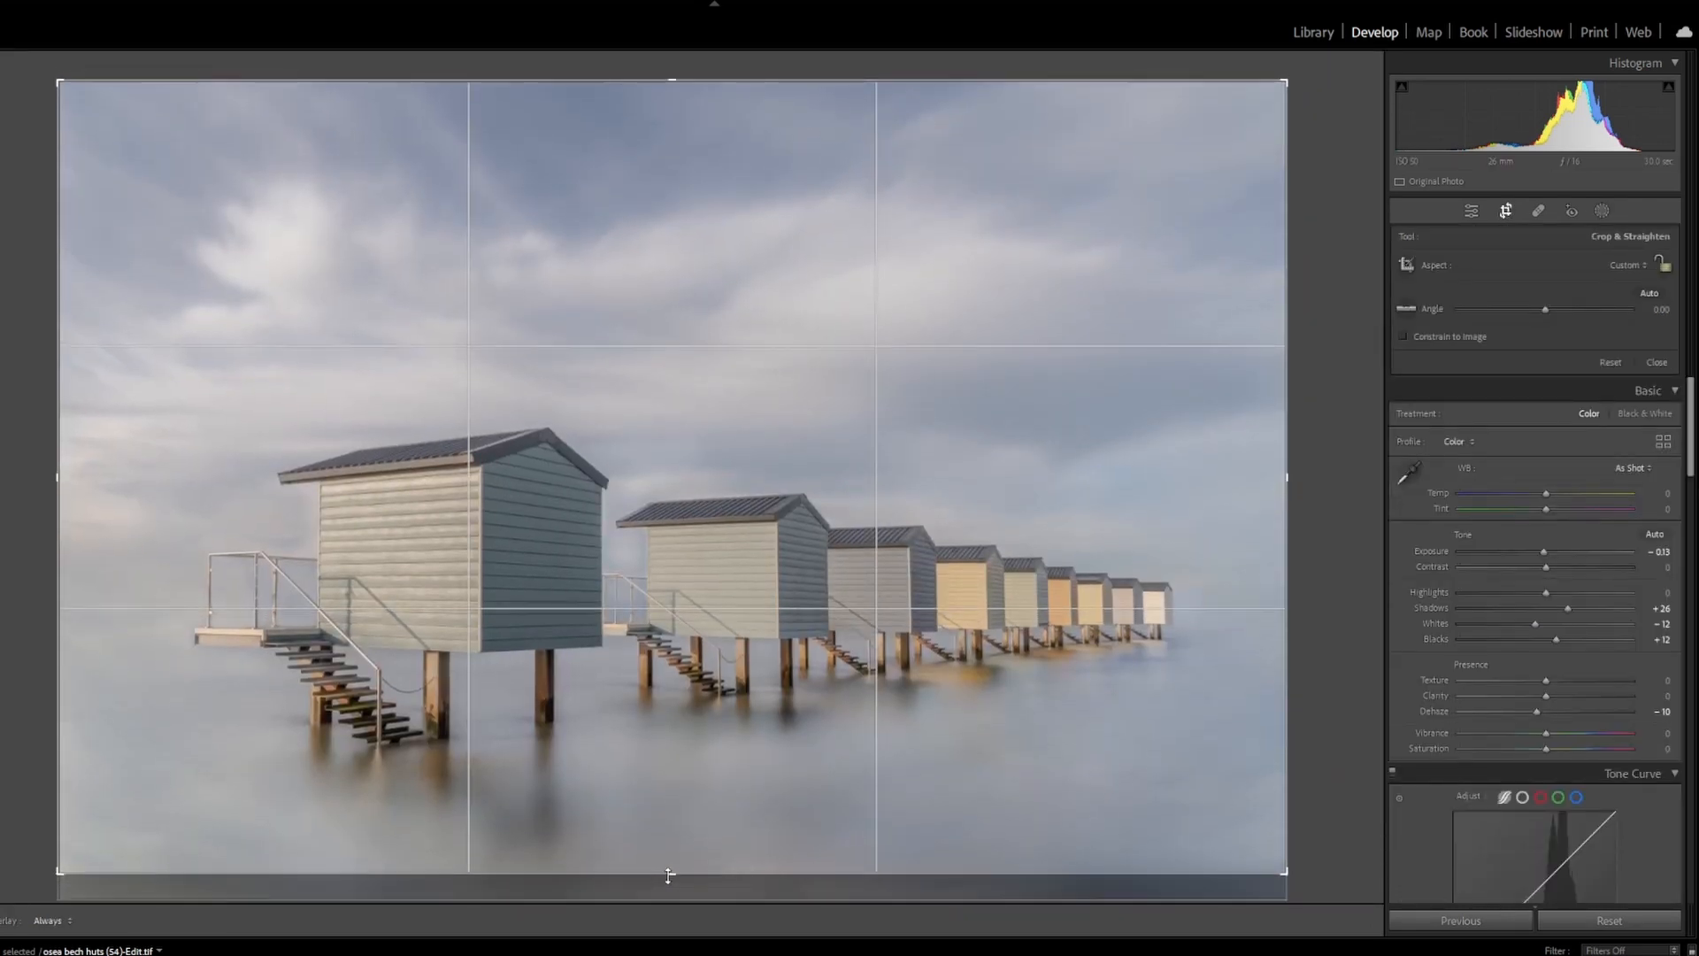
{"action": "key", "text": "Return"}
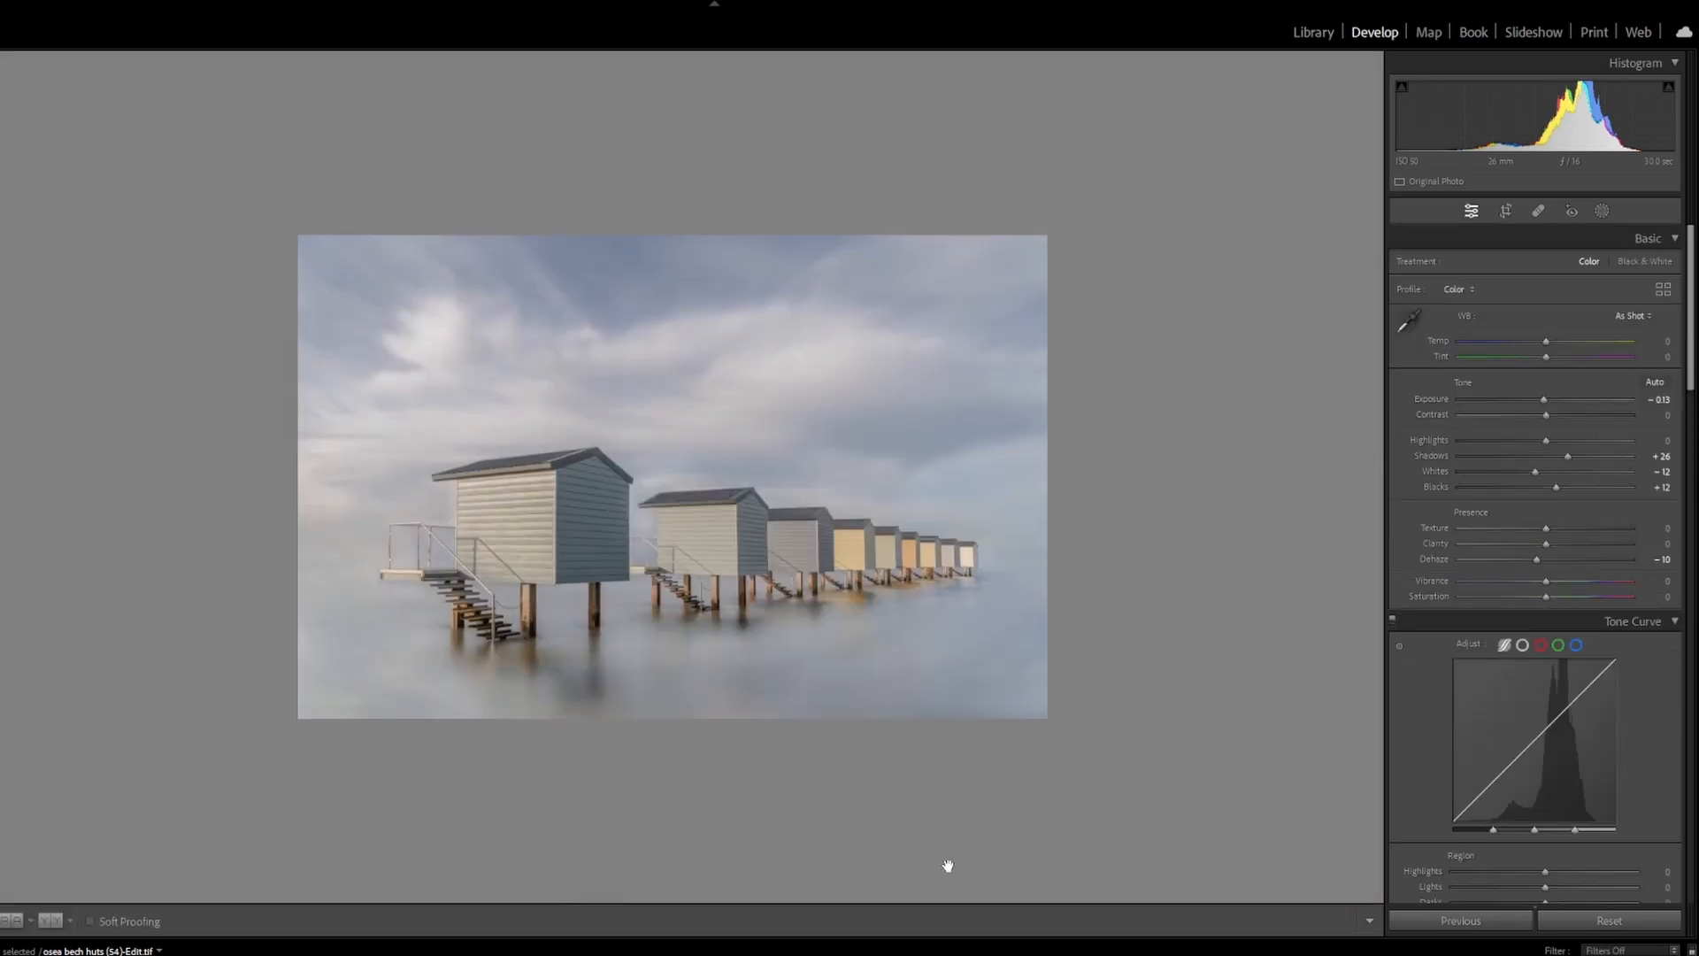
- Create a brush mask with Saturation at 12 and reduce the brush to size 9
{"action": "left_click", "coordinate": [1605, 213]}
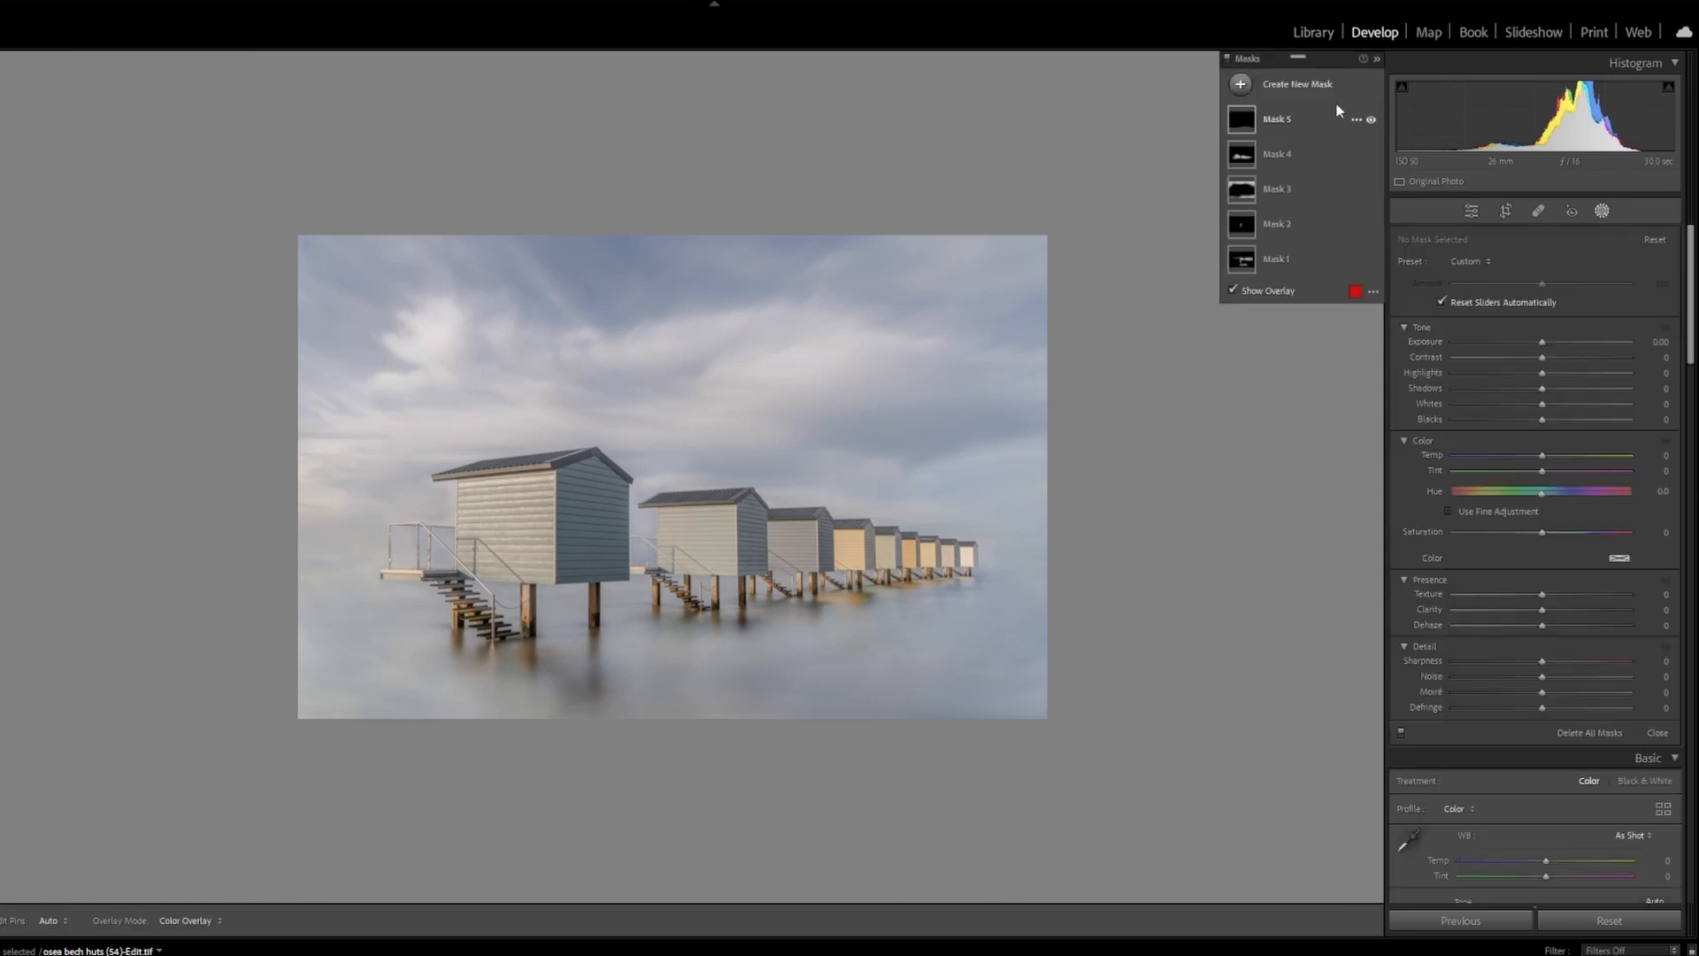
{"action": "left_click", "coordinate": [1311, 85]}
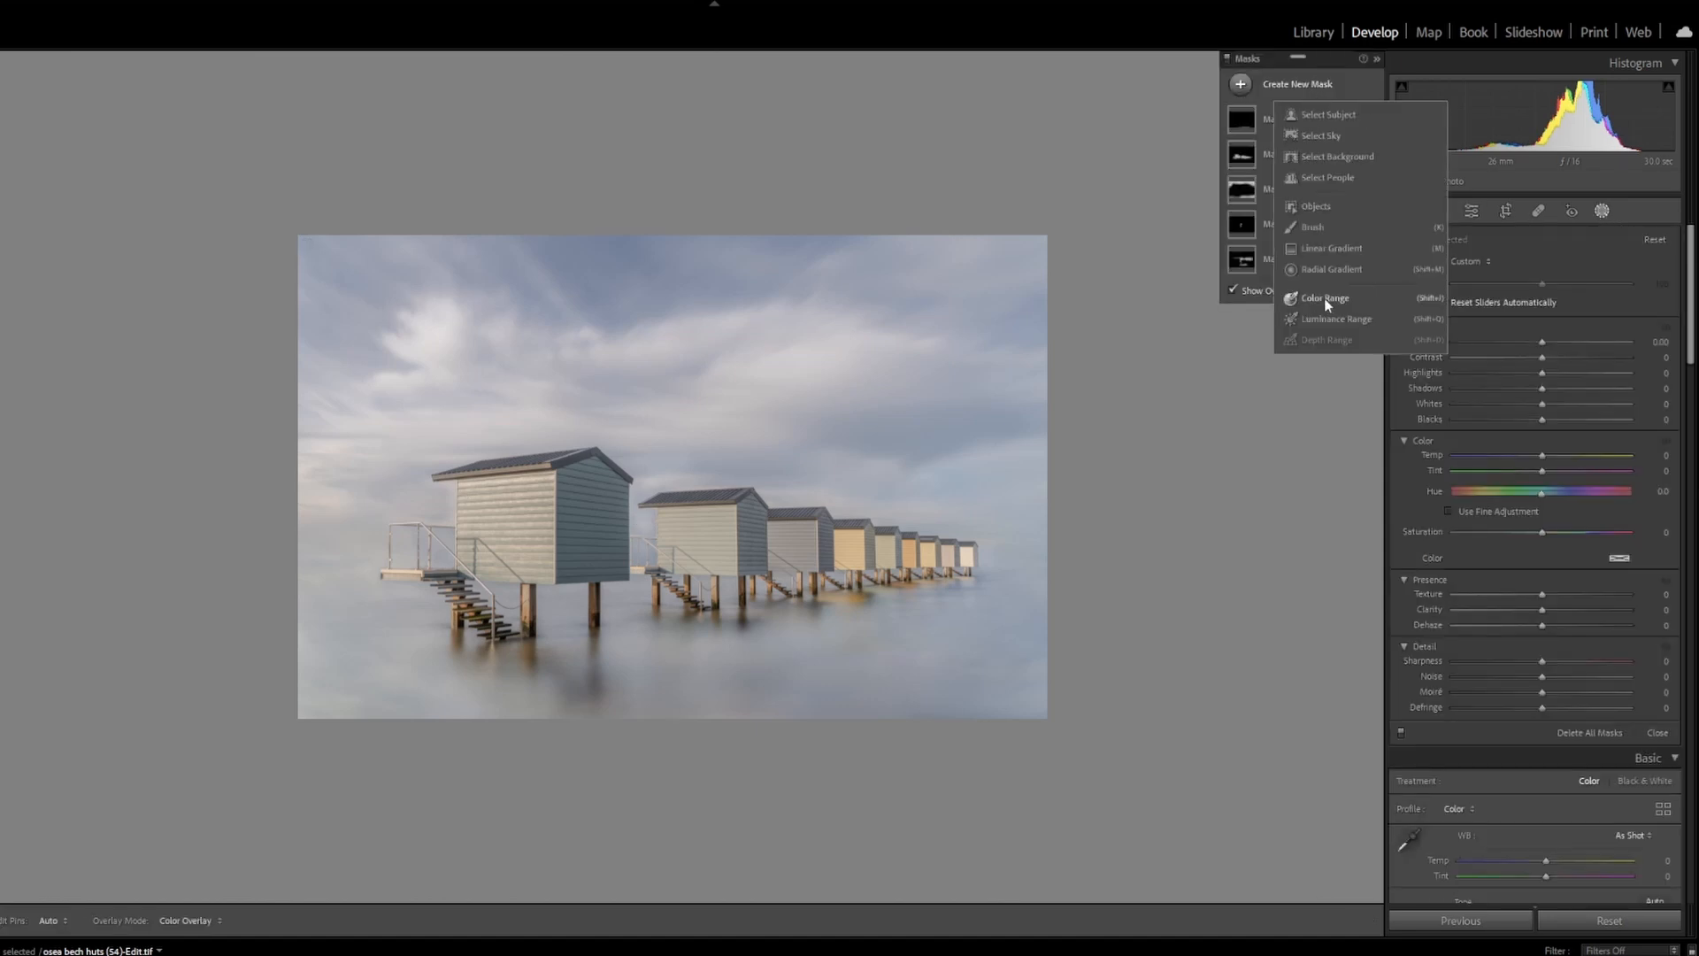
{"action": "left_click", "coordinate": [1313, 229]}
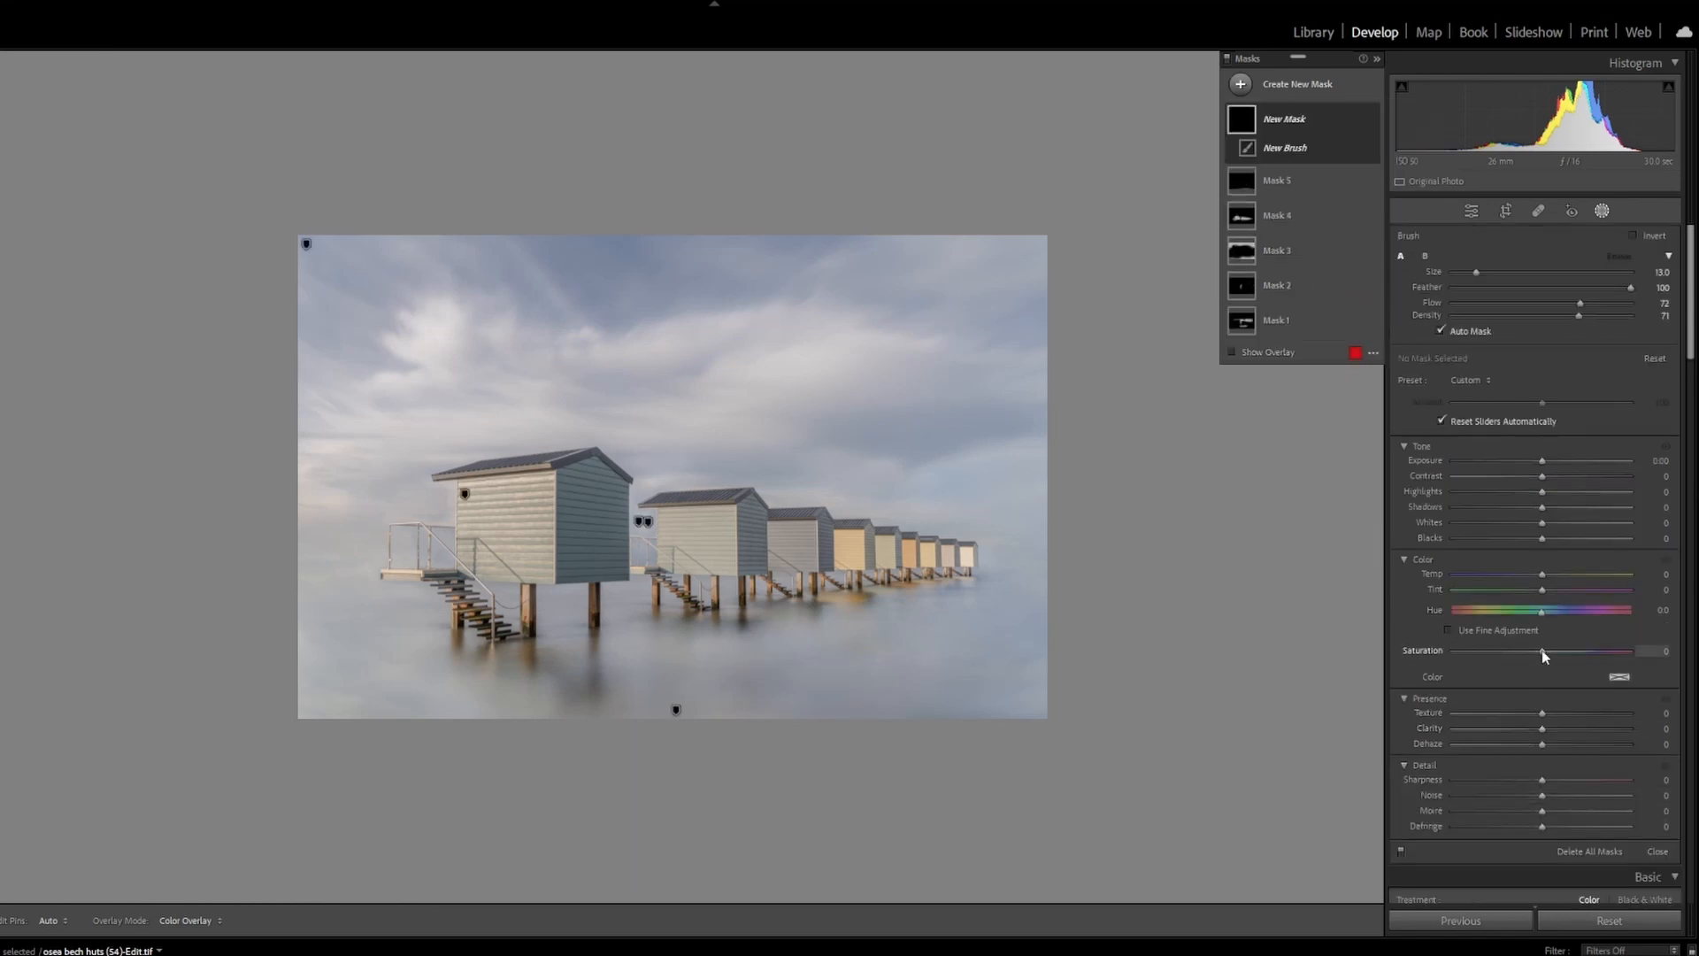
{"action": "left_click_drag", "start_coordinate": [1548, 653], "coordinate": [1553, 652]}
{"action": "scroll", "coordinate": [682, 534], "scroll_direction": "down", "scroll_amount": 3}
{"action": "scroll", "coordinate": [682, 535], "scroll_direction": "down", "scroll_amount": 1}
{"action": "key", "text": "h"}
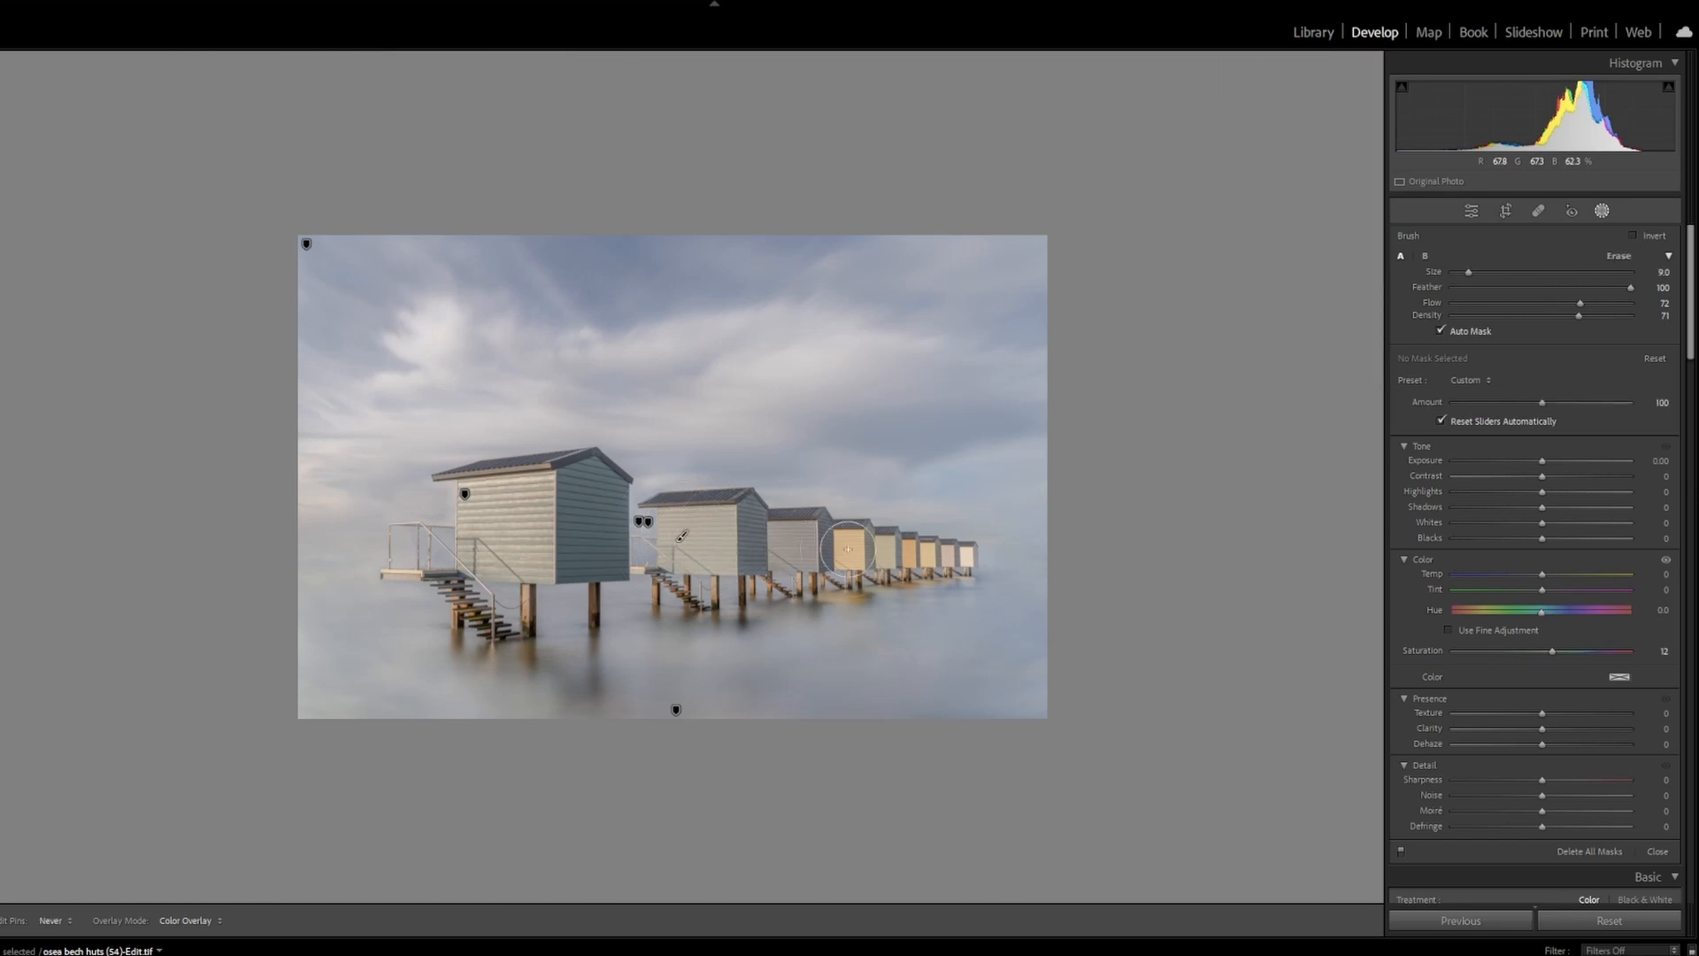
- Paint the saturation mask over the walls of the huts, reducing the brush to size 8 and finally 6
{"action": "scroll", "coordinate": [859, 550], "scroll_direction": "down", "scroll_amount": 1}
{"action": "left_click", "coordinate": [860, 549]}
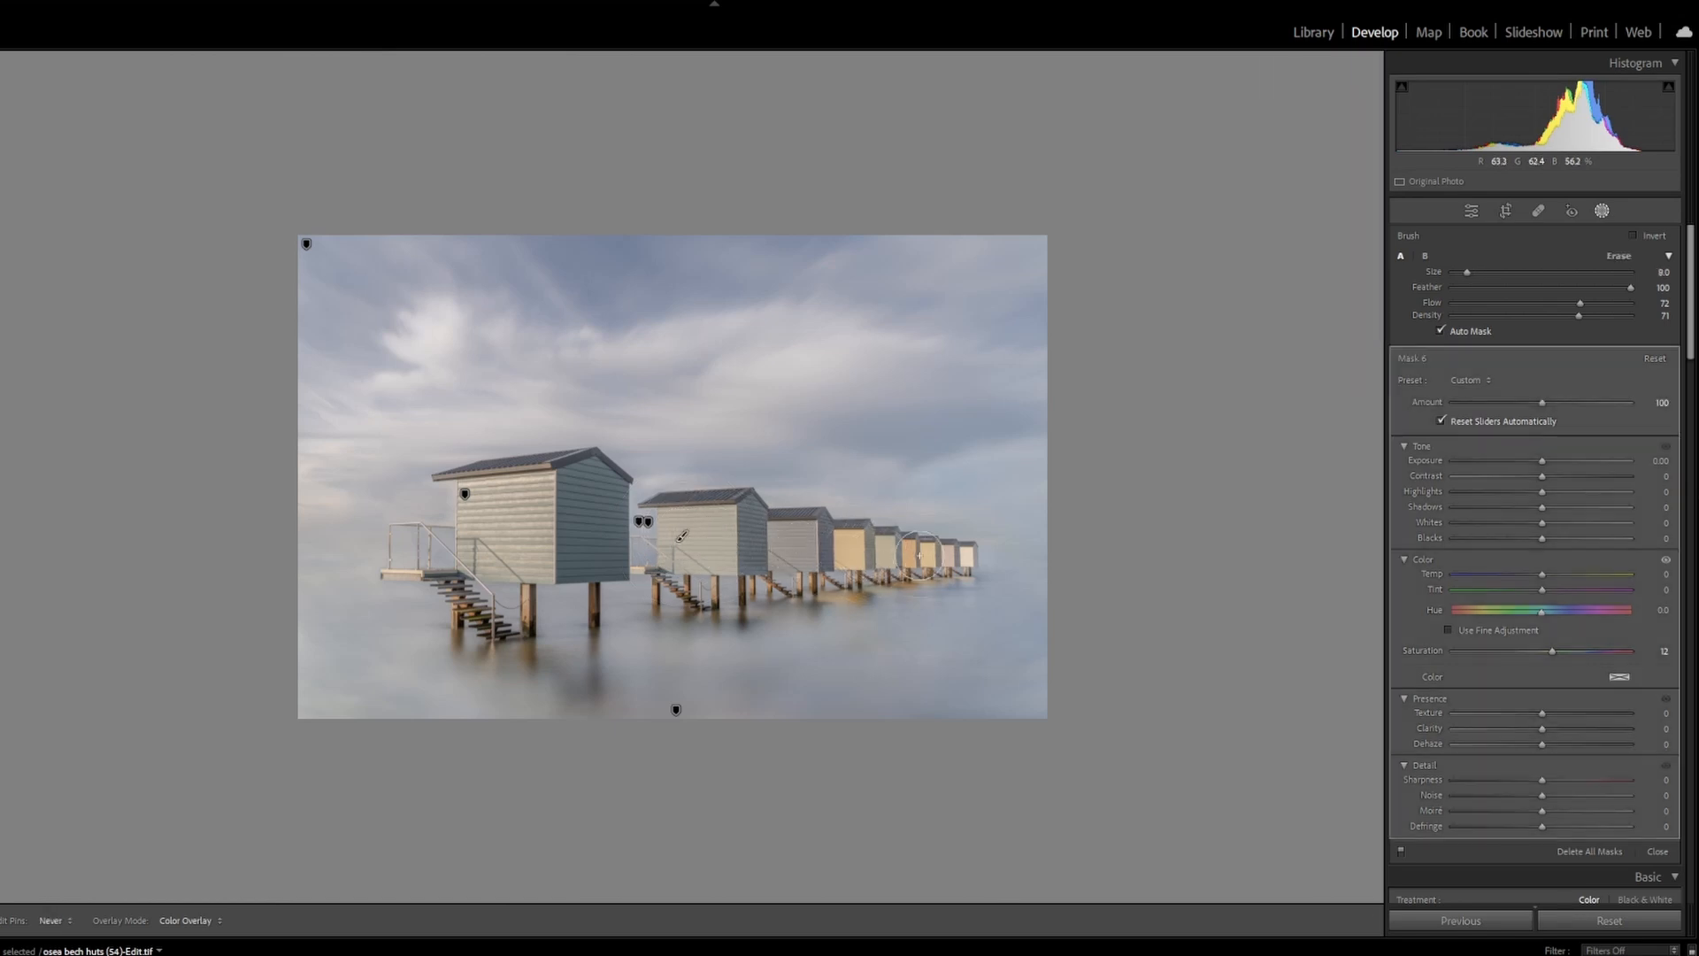
{"action": "left_click_drag", "start_coordinate": [715, 537], "coordinate": [711, 537]}
{"action": "mouse_move", "coordinate": [584, 509]}
{"action": "left_mouse_down"}
{"action": "mouse_move", "coordinate": [539, 534]}
{"action": "mouse_move", "coordinate": [491, 510]}
{"action": "mouse_move", "coordinate": [569, 498]}
{"action": "mouse_move", "coordinate": [729, 556]}
{"action": "left_mouse_up"}
{"action": "scroll", "coordinate": [637, 523], "scroll_direction": "down", "scroll_amount": 2}
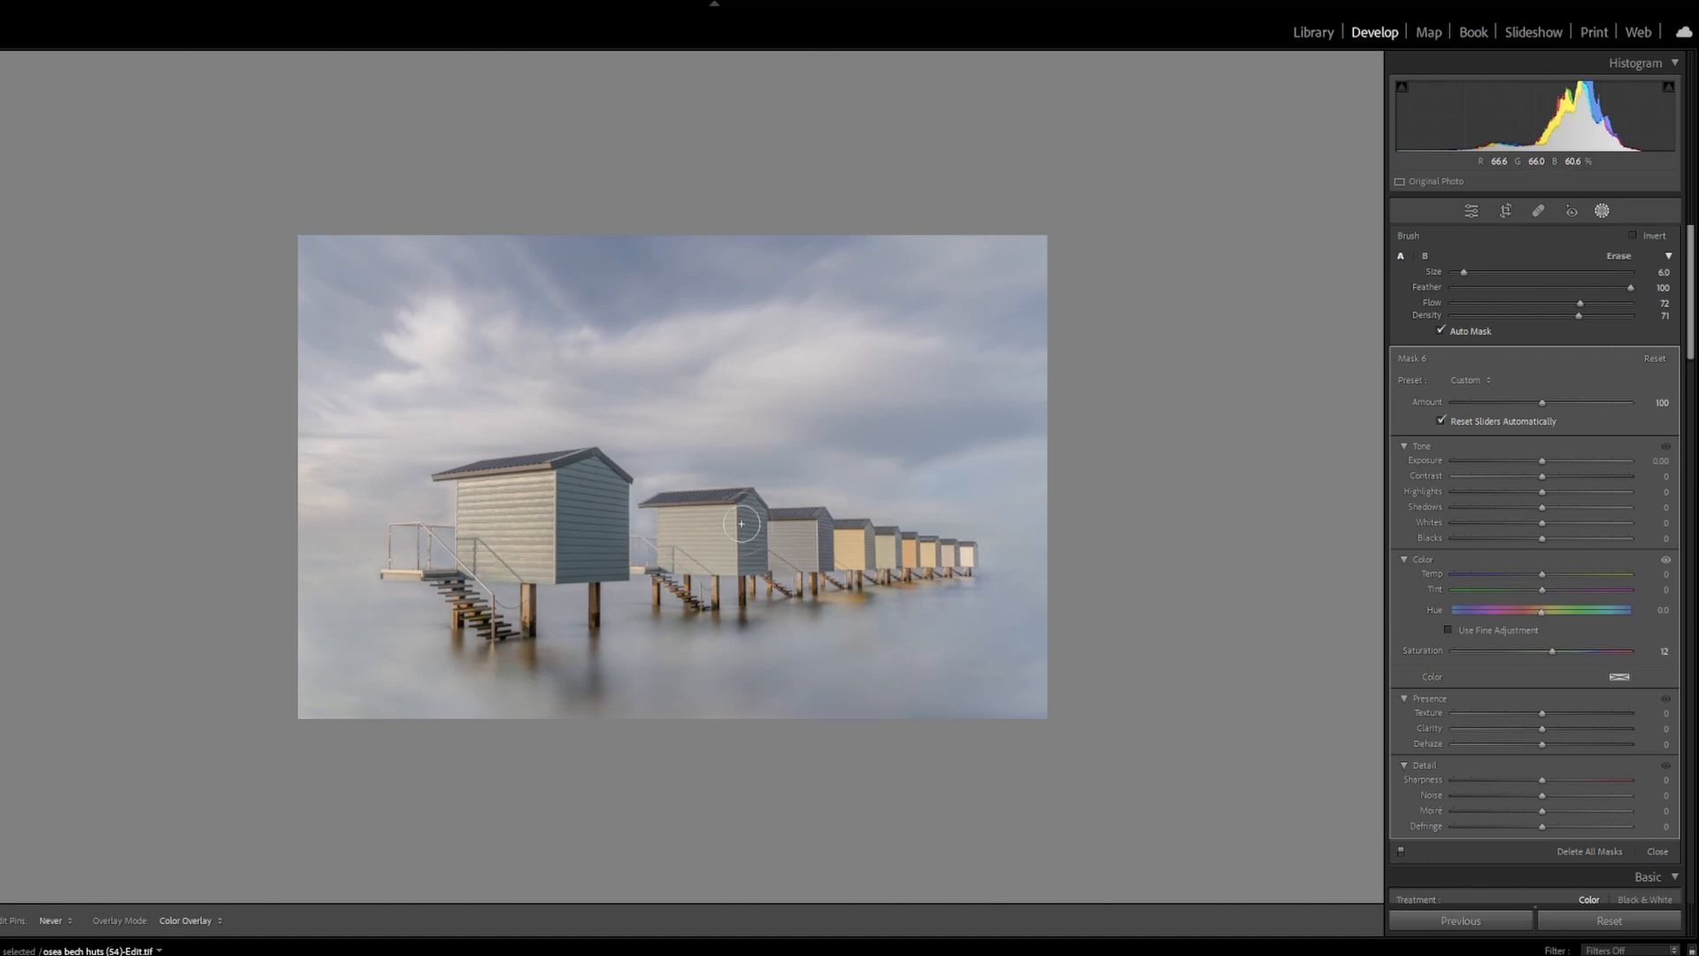
{"action": "mouse_move", "coordinate": [567, 553]}
{"action": "left_mouse_down"}
{"action": "mouse_move", "coordinate": [500, 554]}
{"action": "mouse_move", "coordinate": [596, 505]}
{"action": "mouse_move", "coordinate": [601, 524]}
{"action": "left_mouse_up"}
{"action": "left_click_drag", "start_coordinate": [818, 542], "coordinate": [931, 563]}
{"action": "mouse_move", "coordinate": [709, 549]}
{"action": "left_mouse_down"}
{"action": "mouse_move", "coordinate": [526, 499]}
{"action": "mouse_move", "coordinate": [489, 508]}
{"action": "mouse_move", "coordinate": [559, 543]}
{"action": "left_mouse_up"}
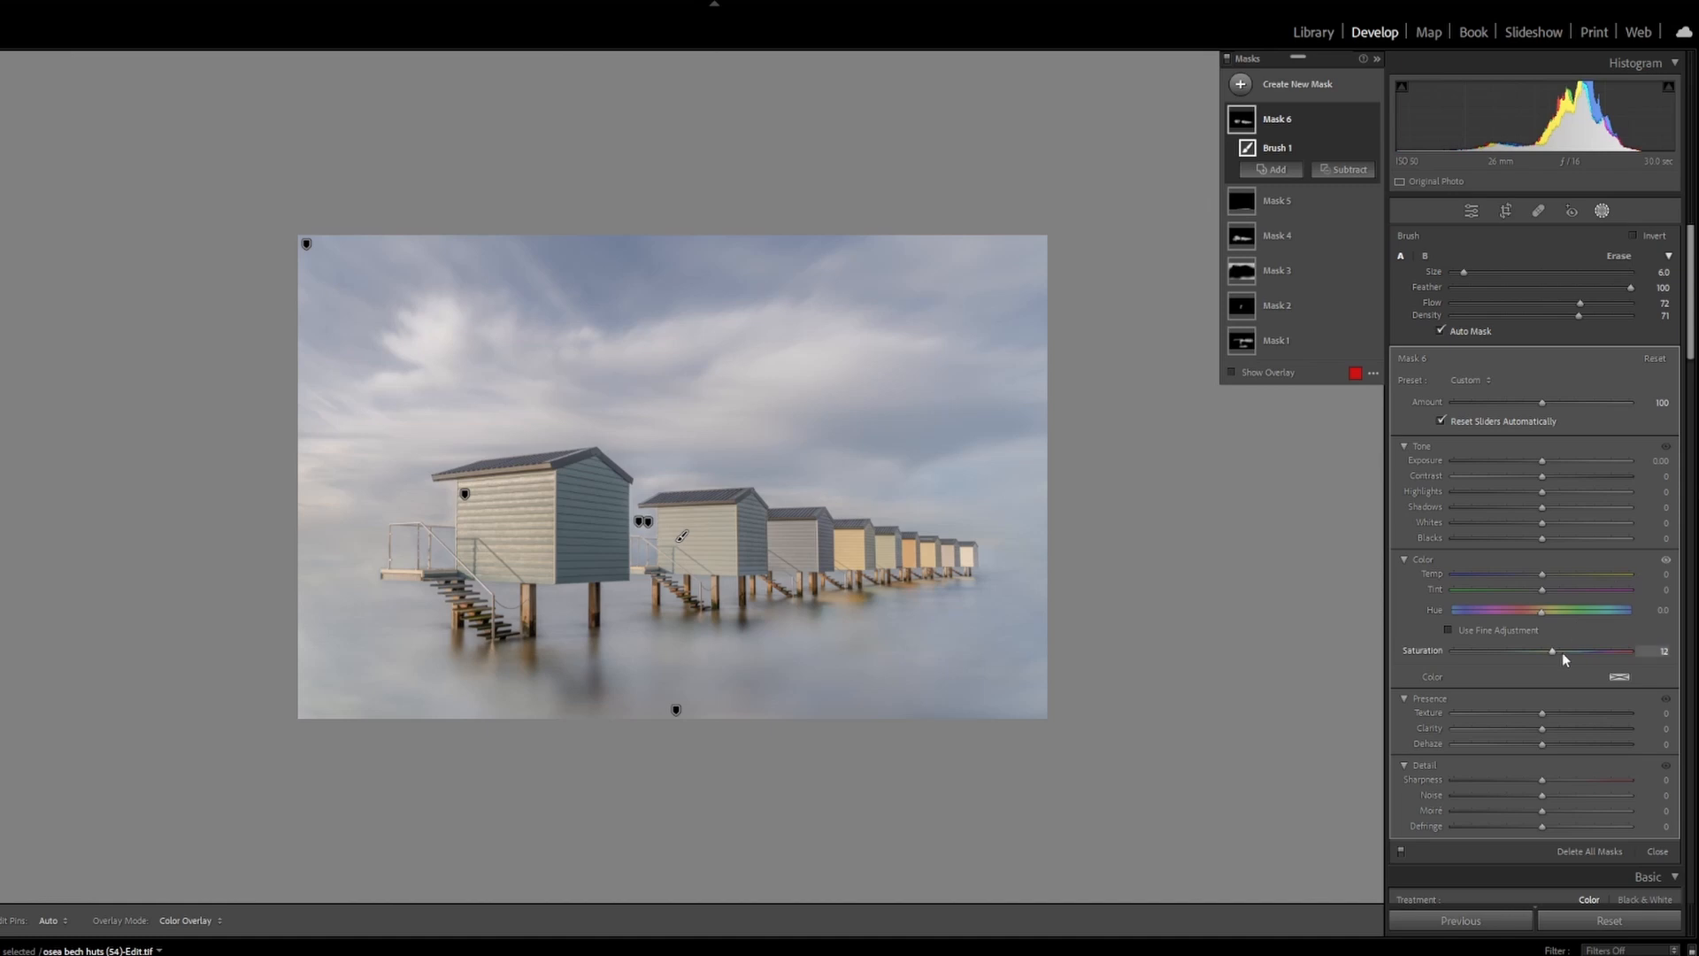
- Set the hut mask's Saturation to 10 and leave masking
{"action": "left_click_drag", "start_coordinate": [1556, 652], "coordinate": [1591, 656]}
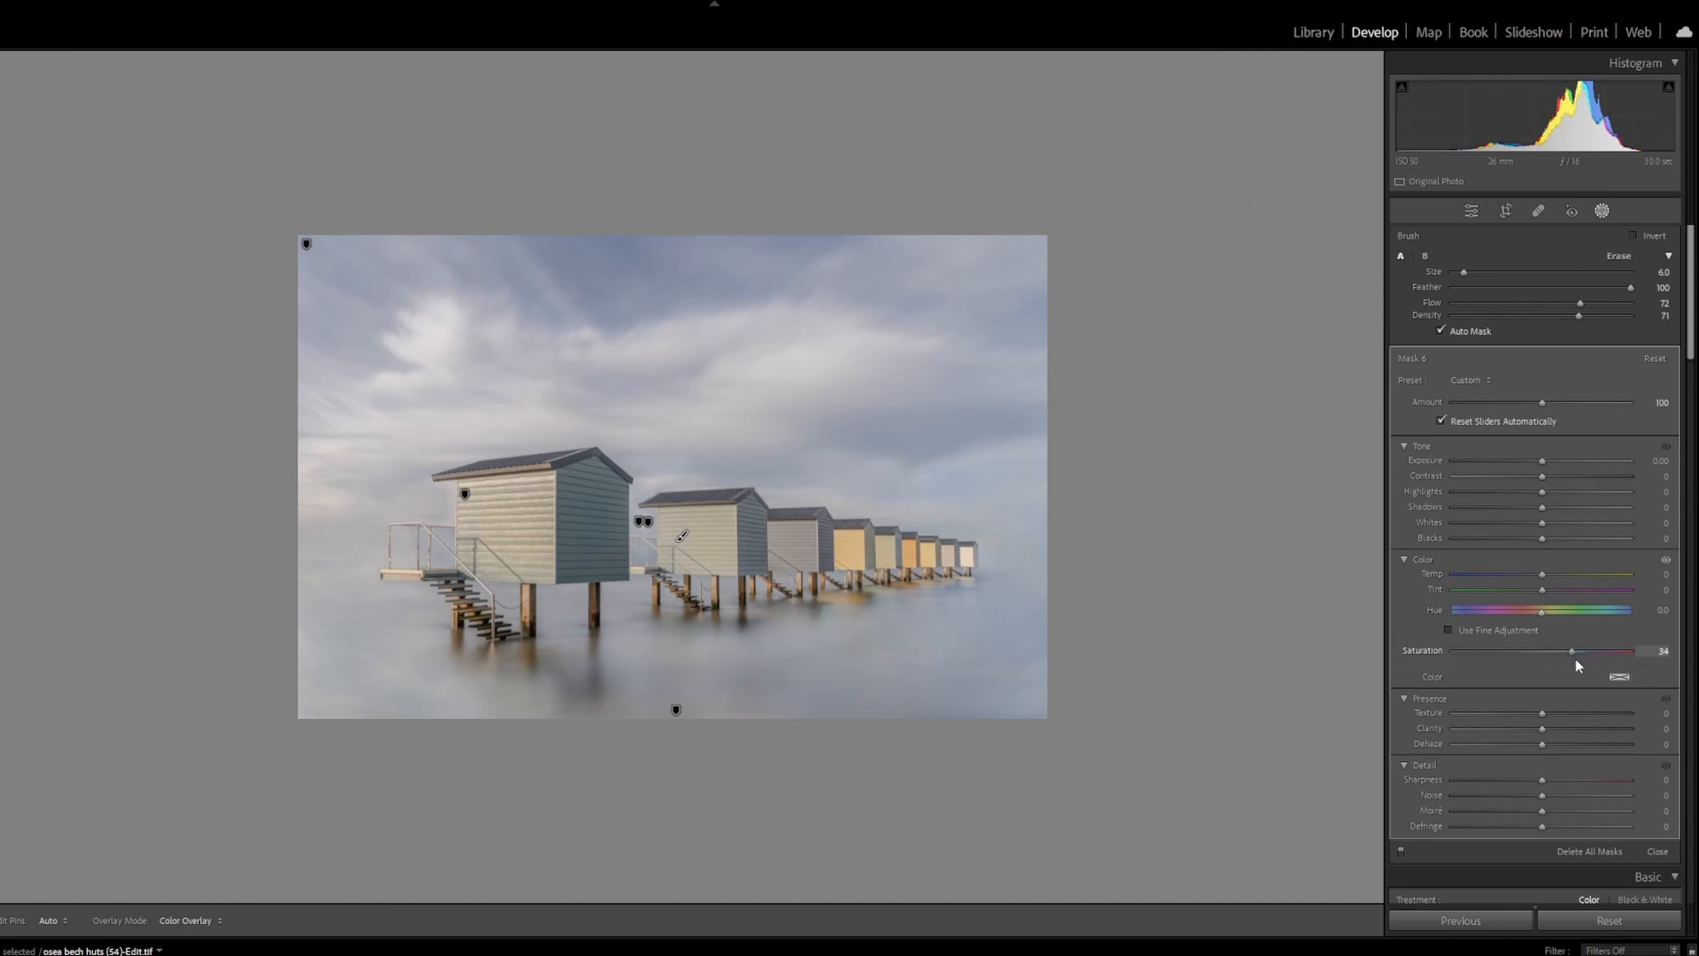
{"action": "left_click_drag", "start_coordinate": [1555, 668], "coordinate": [1555, 665]}
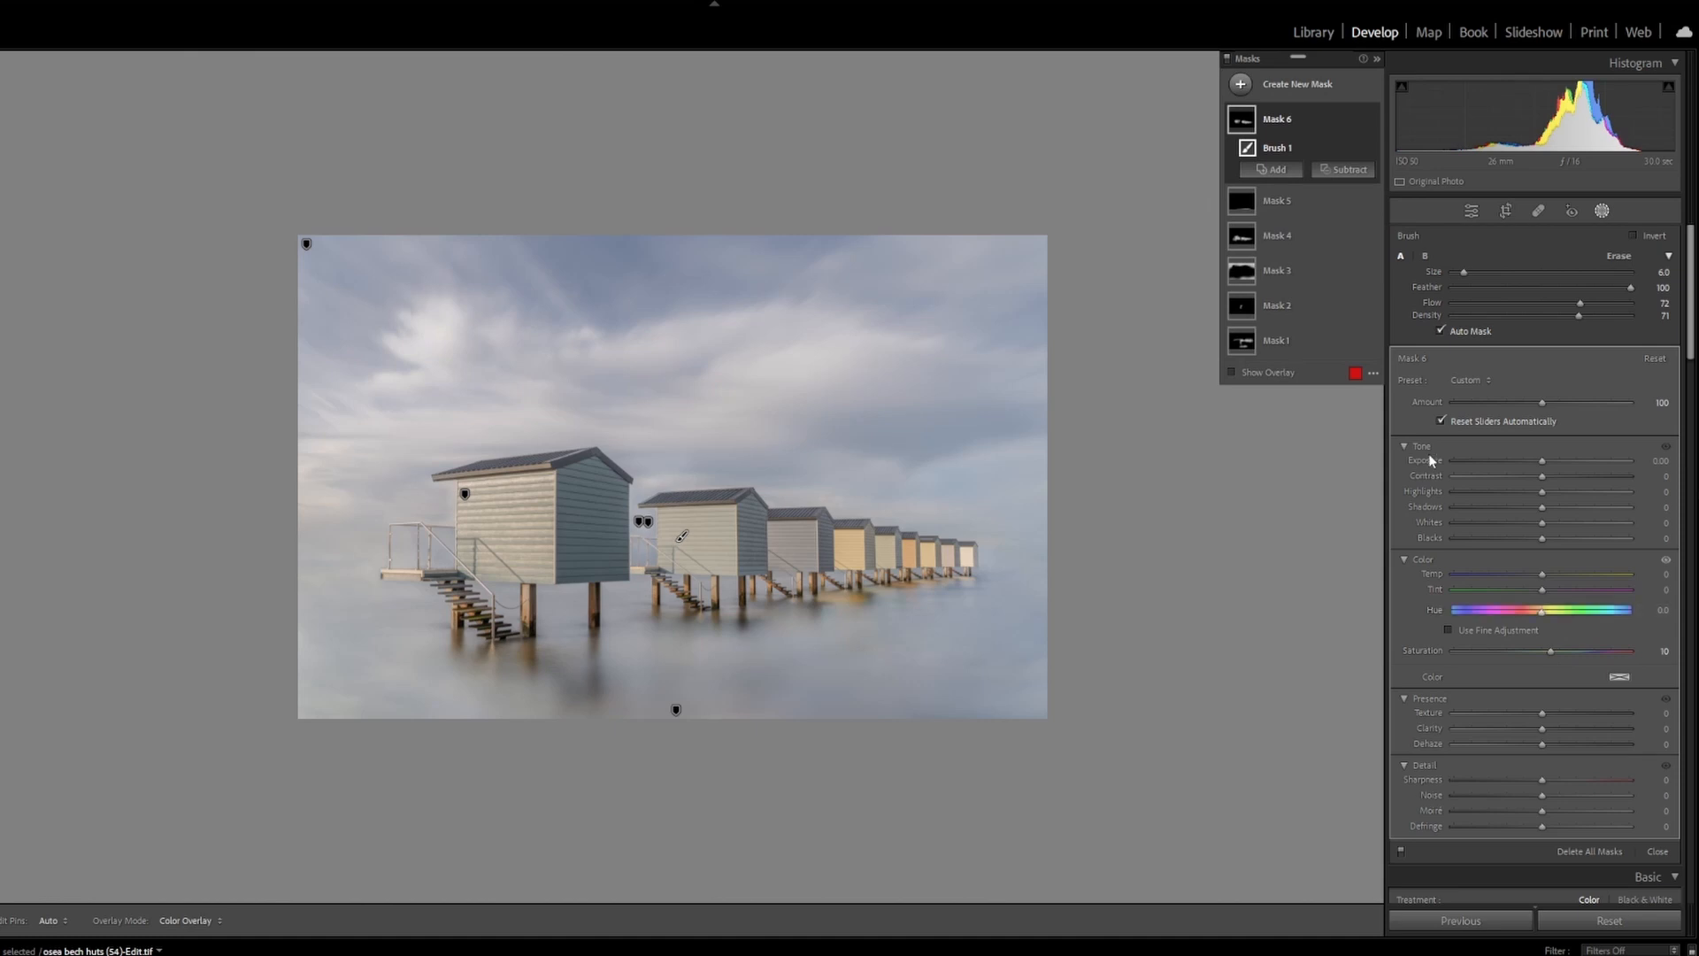
{"action": "left_click", "coordinate": [1601, 211]}
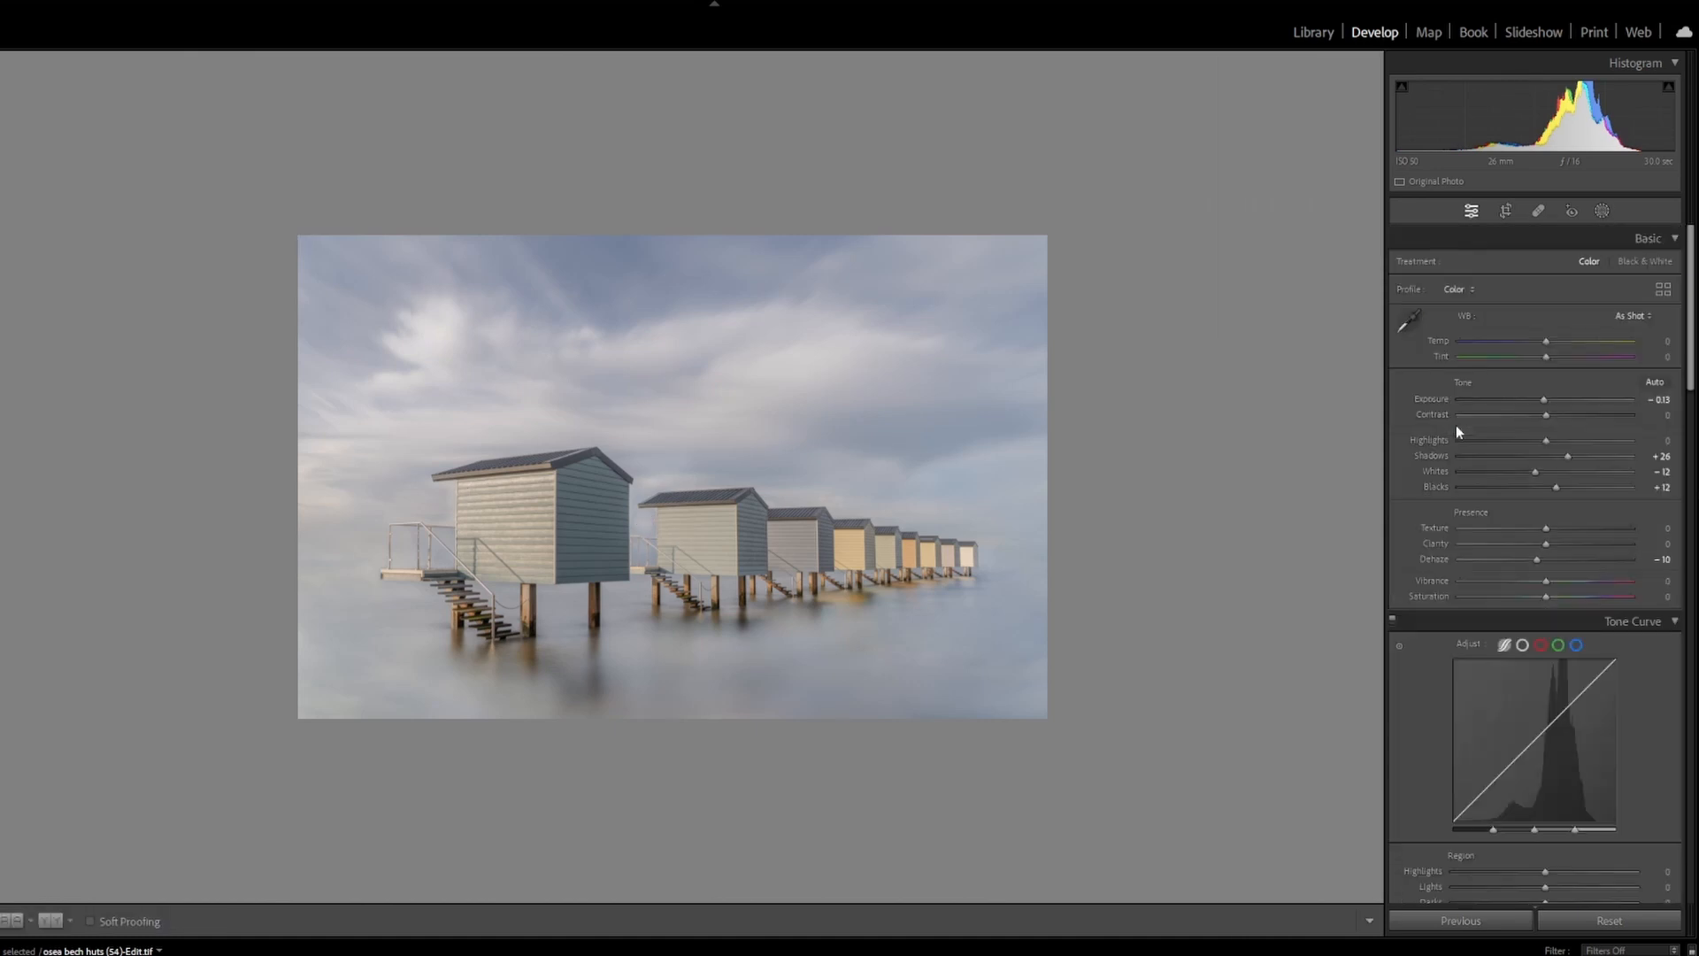
- Try the Black & White treatment and compare it with the color version
{"action": "left_click", "coordinate": [1639, 263]}
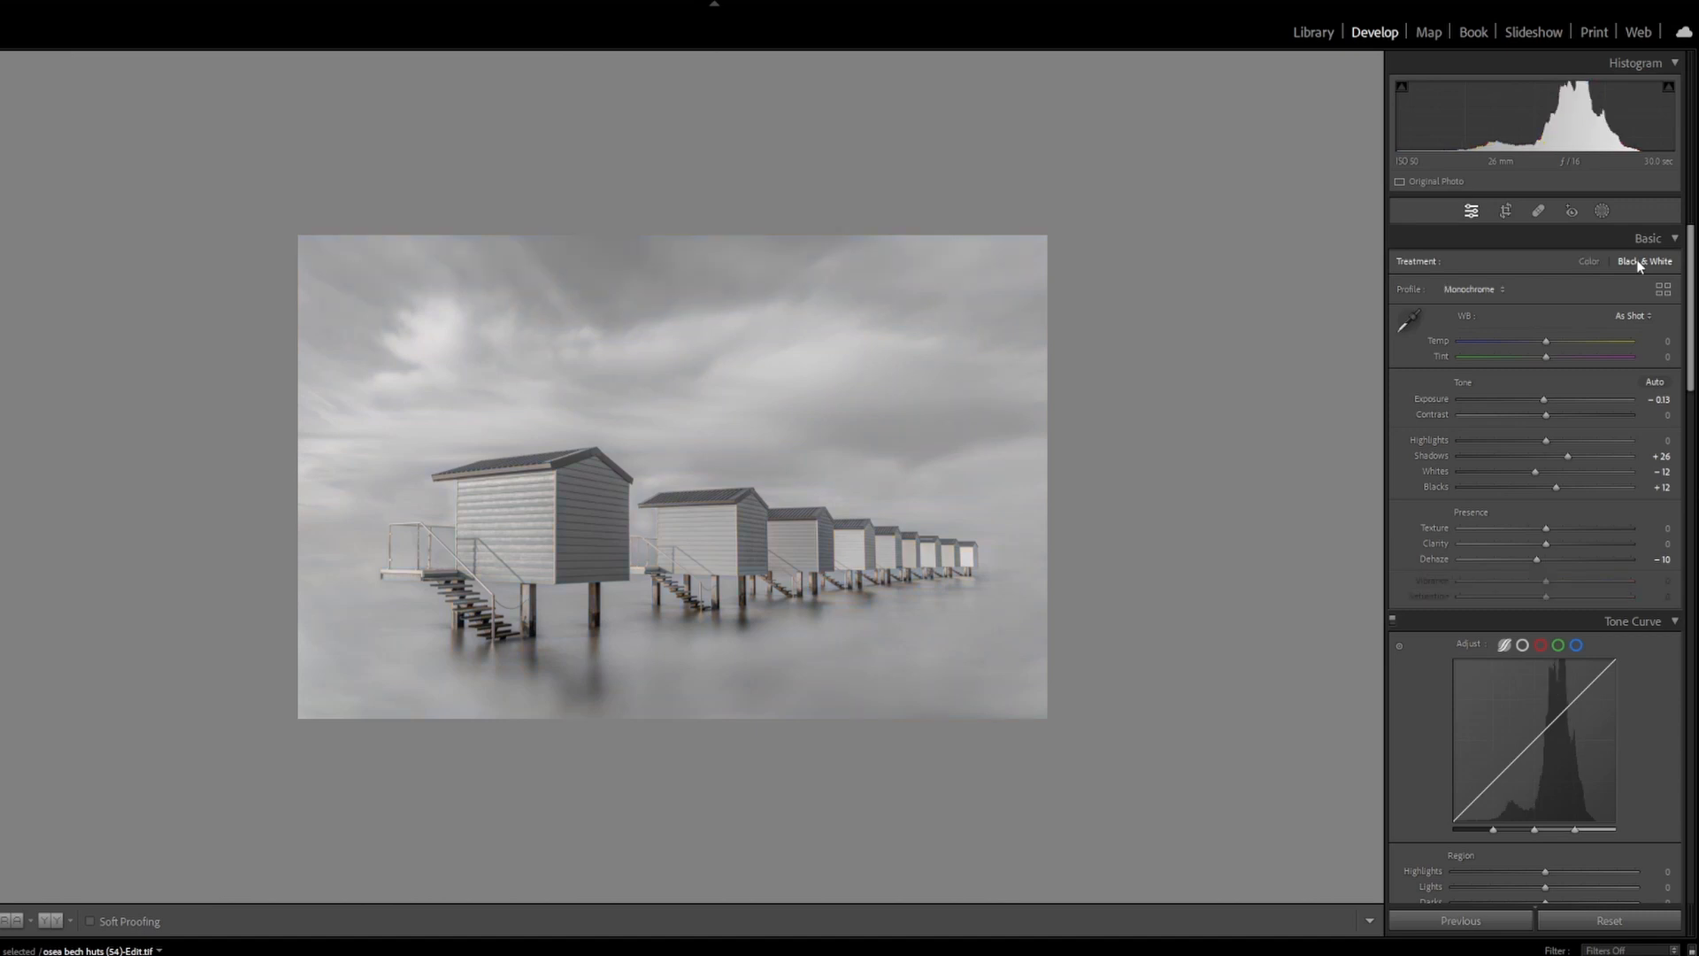
{"action": "left_click", "coordinate": [1587, 263]}
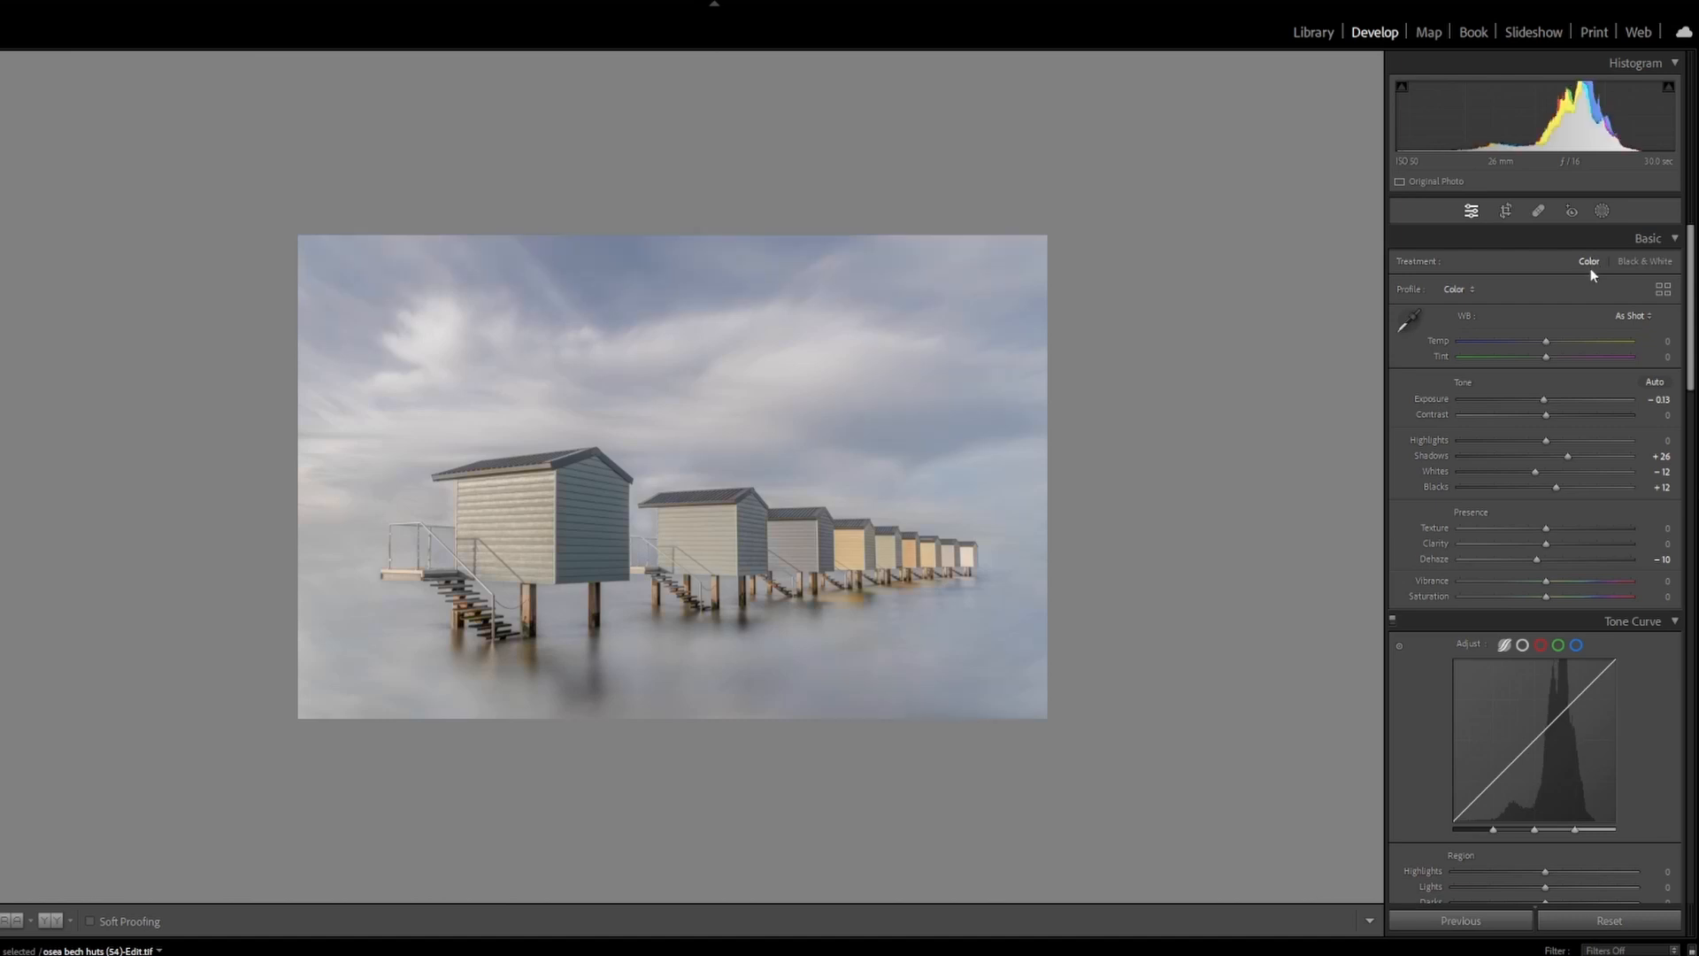
{"action": "left_click", "coordinate": [1638, 261]}
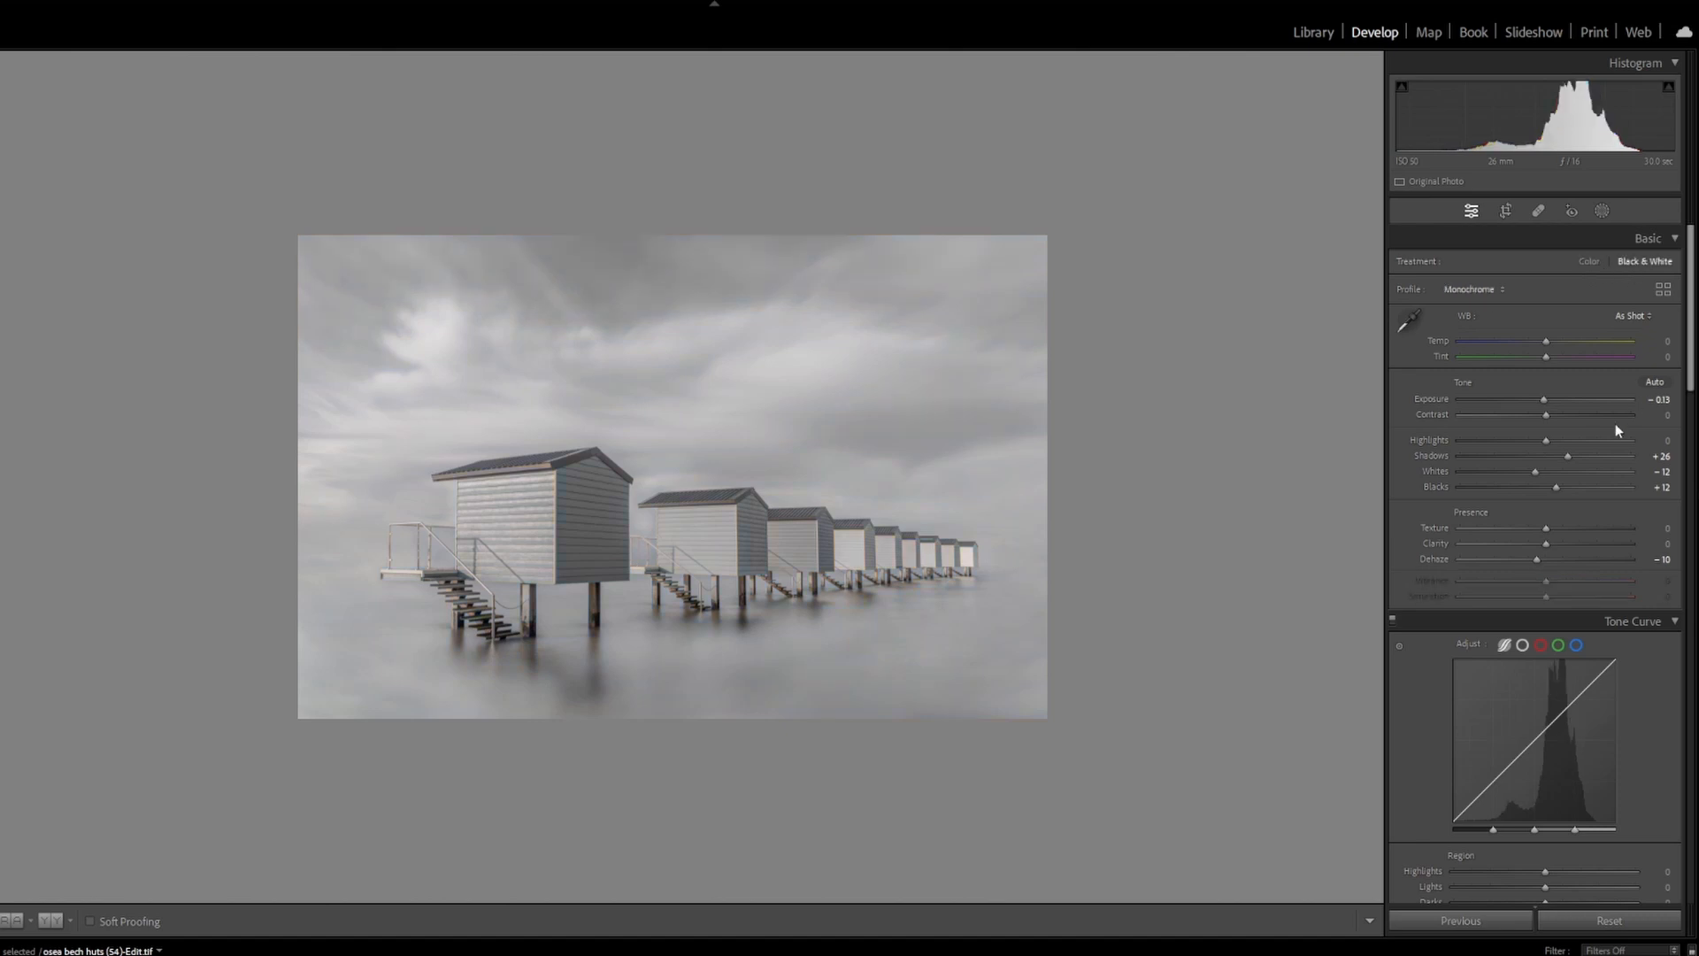
- Return to the Color treatment with global Contrast at +10 and reset Exposure to 0.00
{"action": "left_click_drag", "start_coordinate": [1548, 420], "coordinate": [1593, 415]}
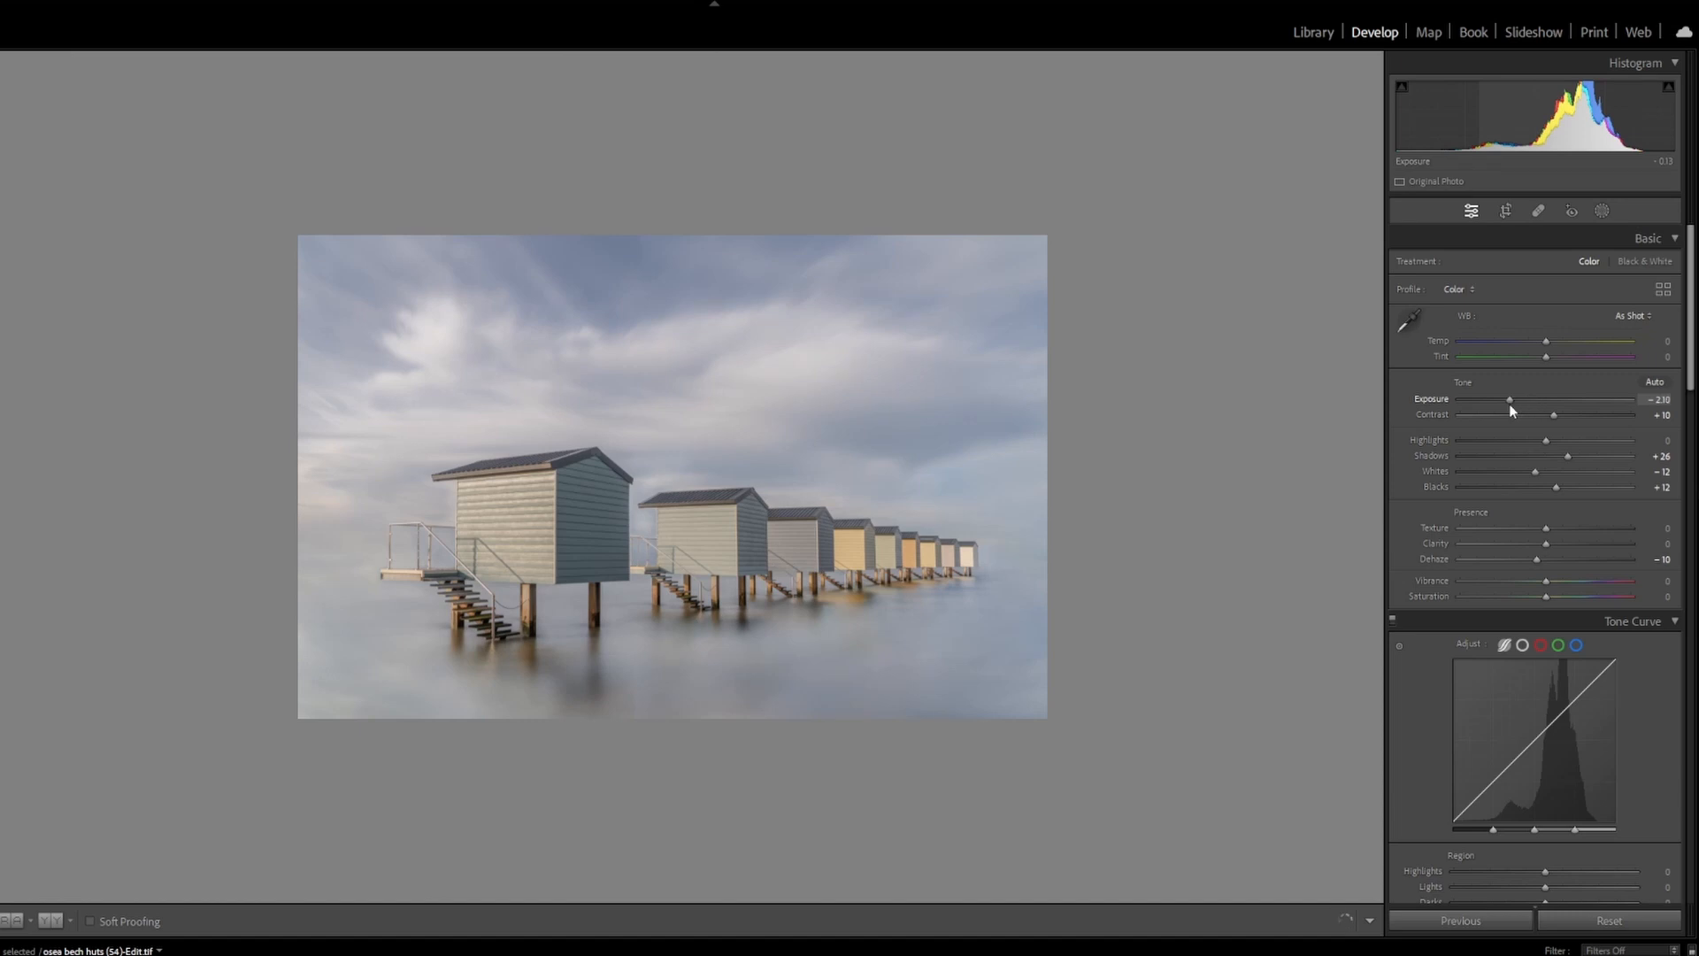
{"action": "left_click_drag", "start_coordinate": [1533, 410], "coordinate": [1540, 412]}
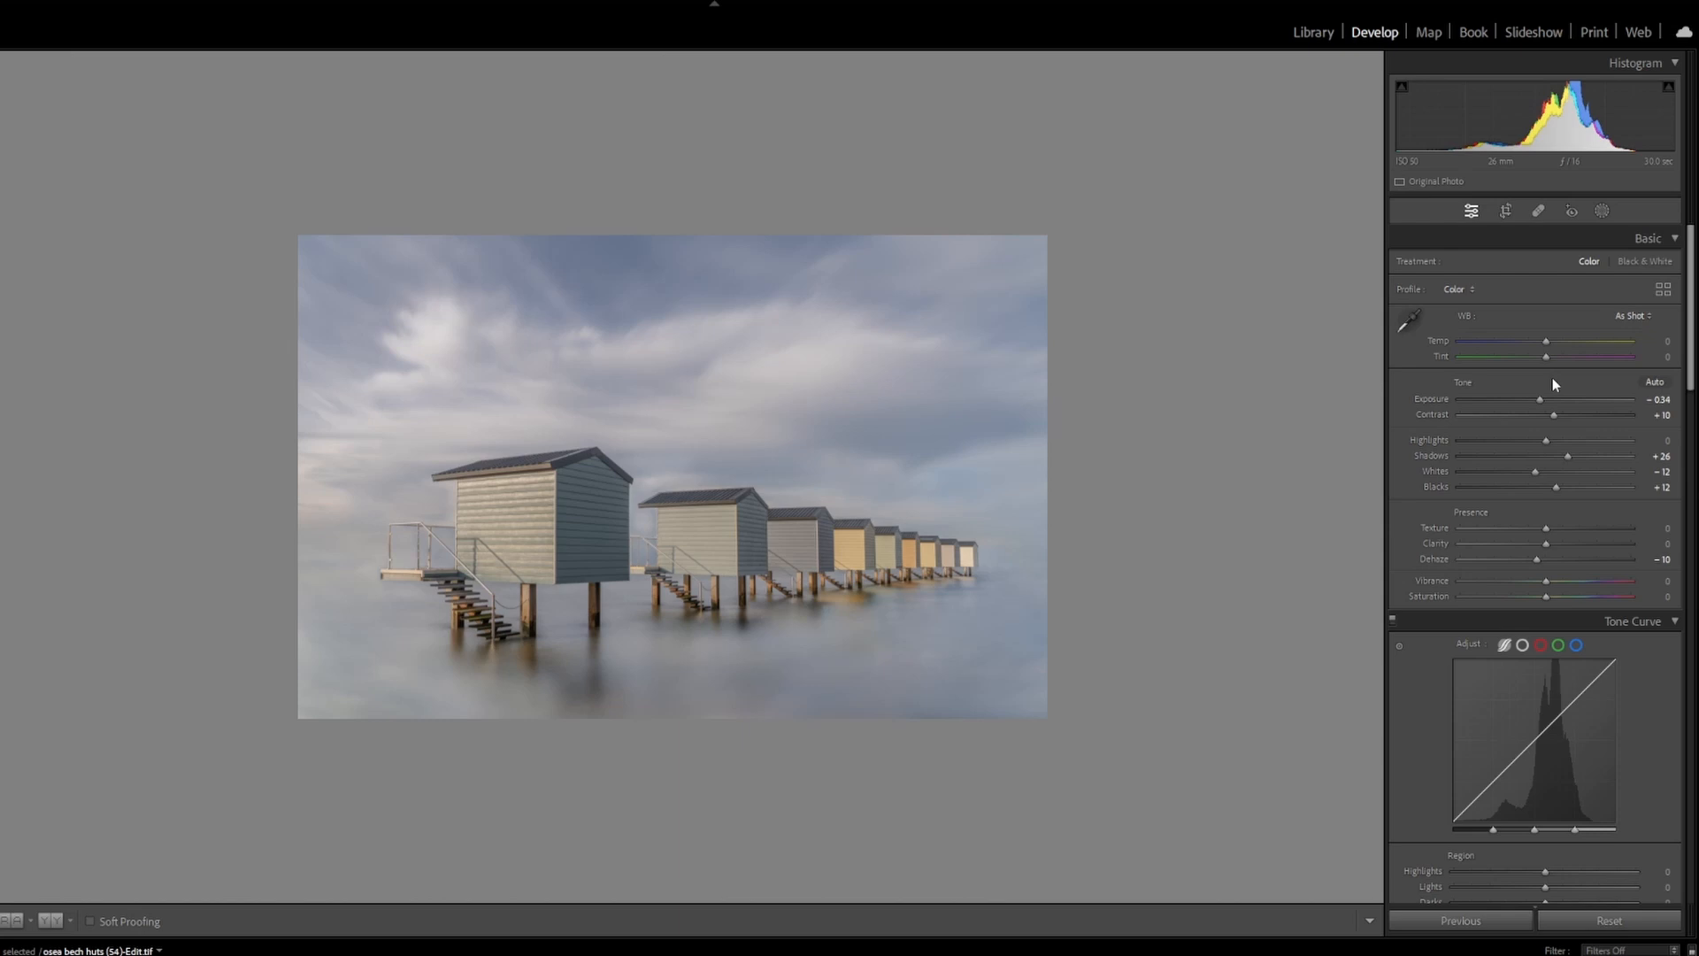
{"action": "double_click", "coordinate": [1435, 405]}
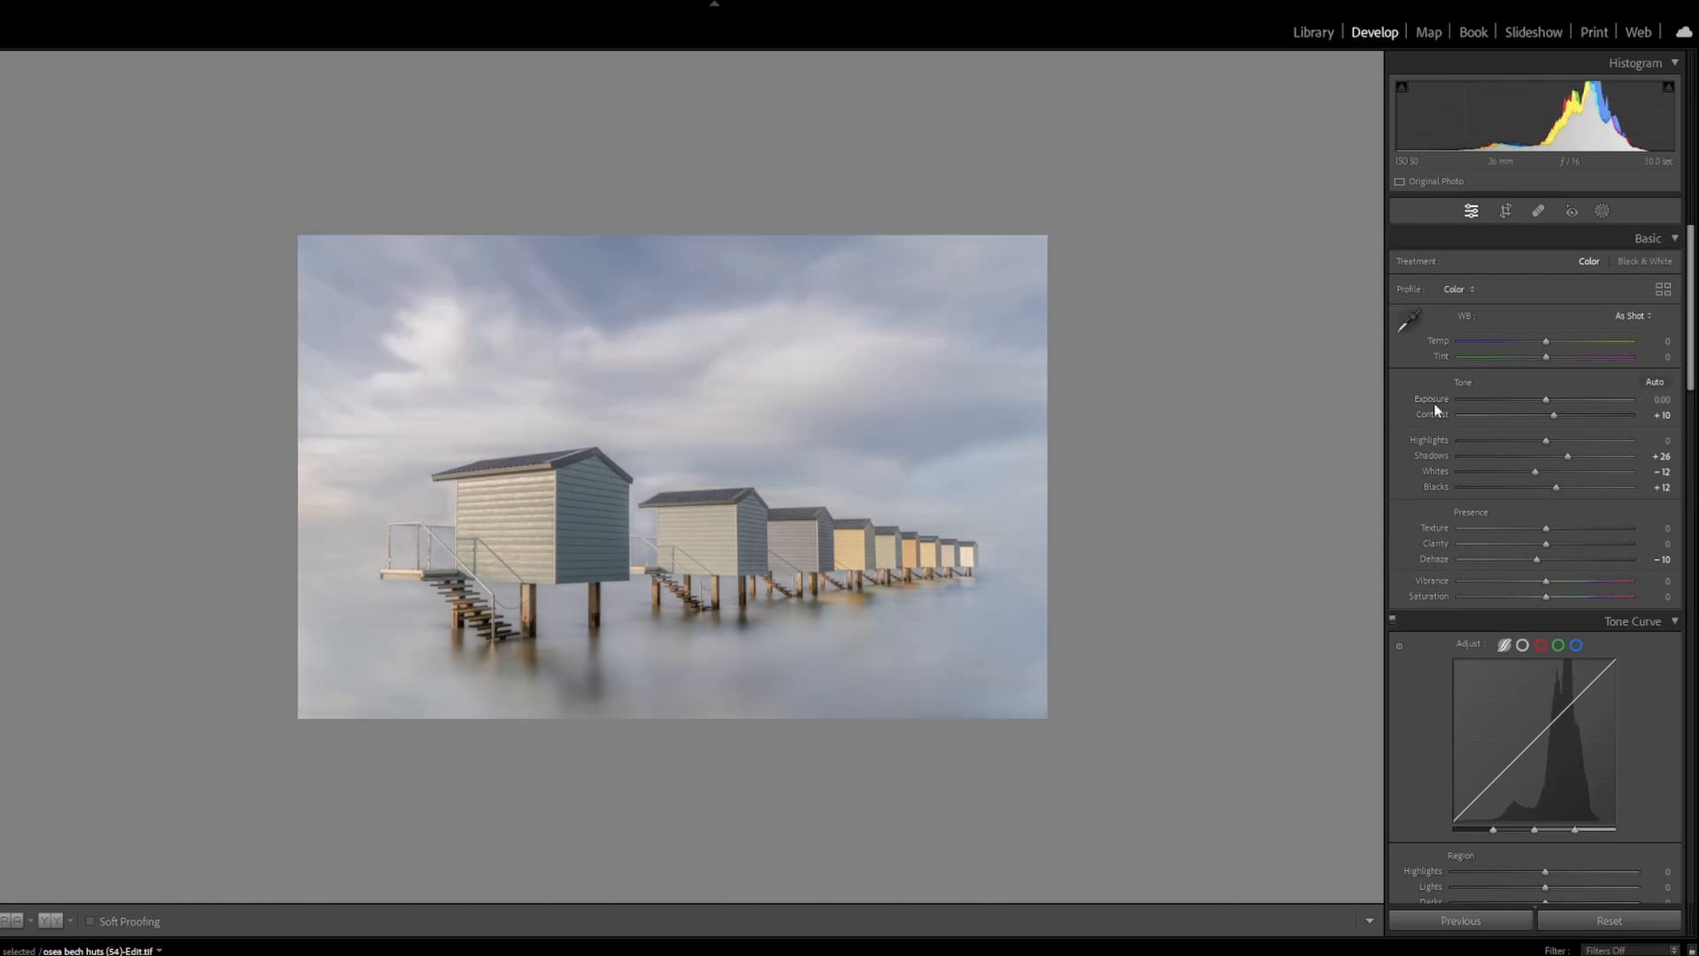